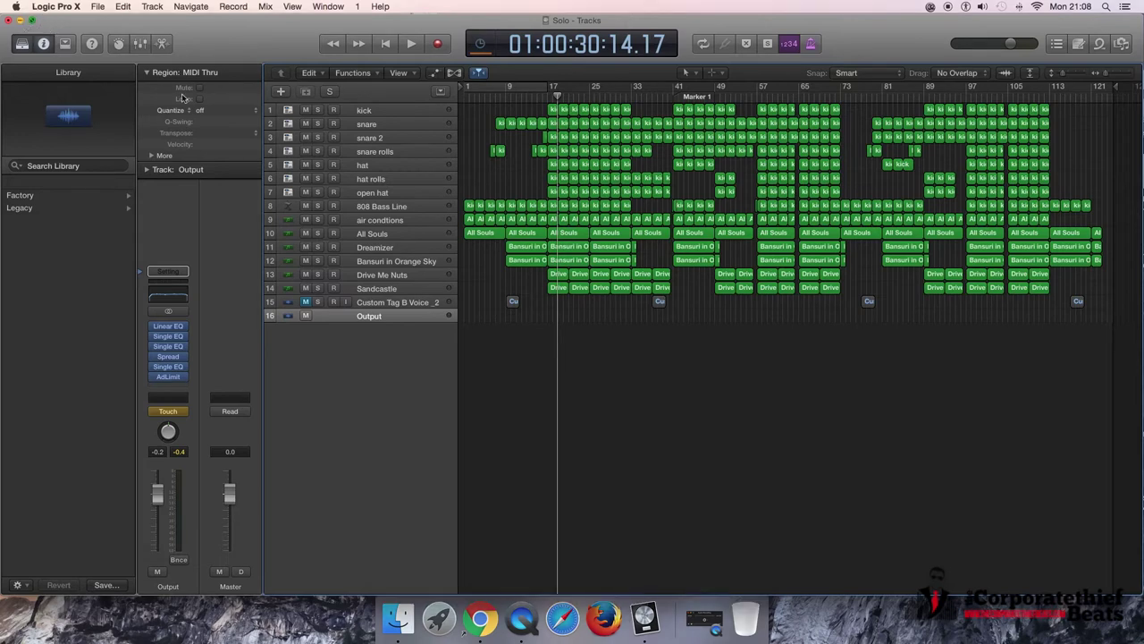
# Step: Switch the project window to full screen and set the transport display to Beats & Project
pyautogui.press('ctrl+super+f')
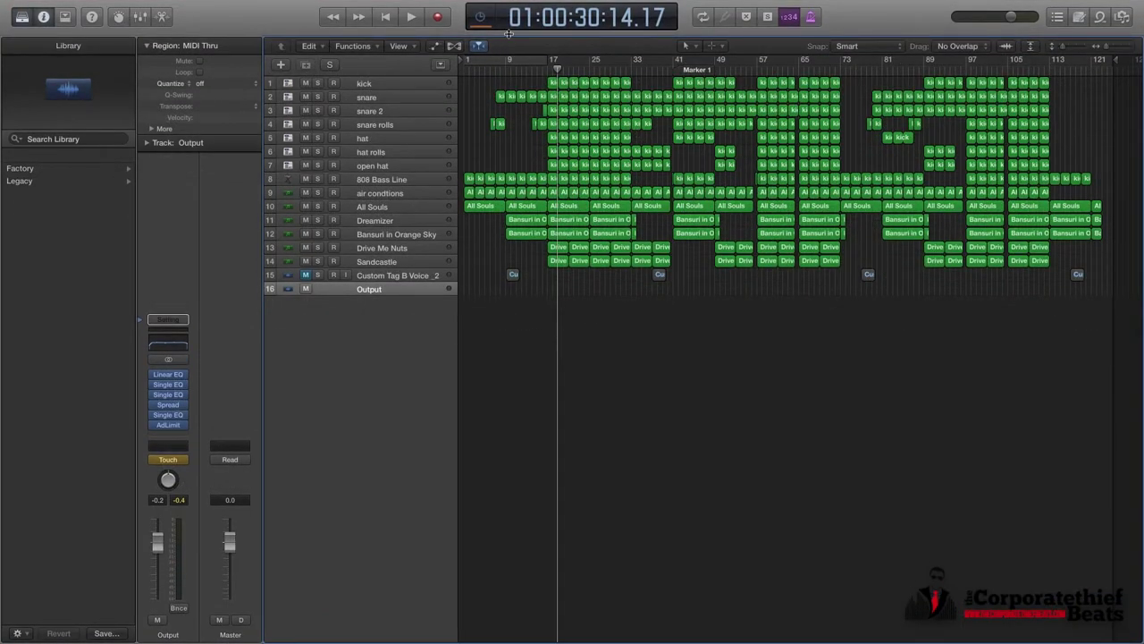
pyautogui.click(480, 16)
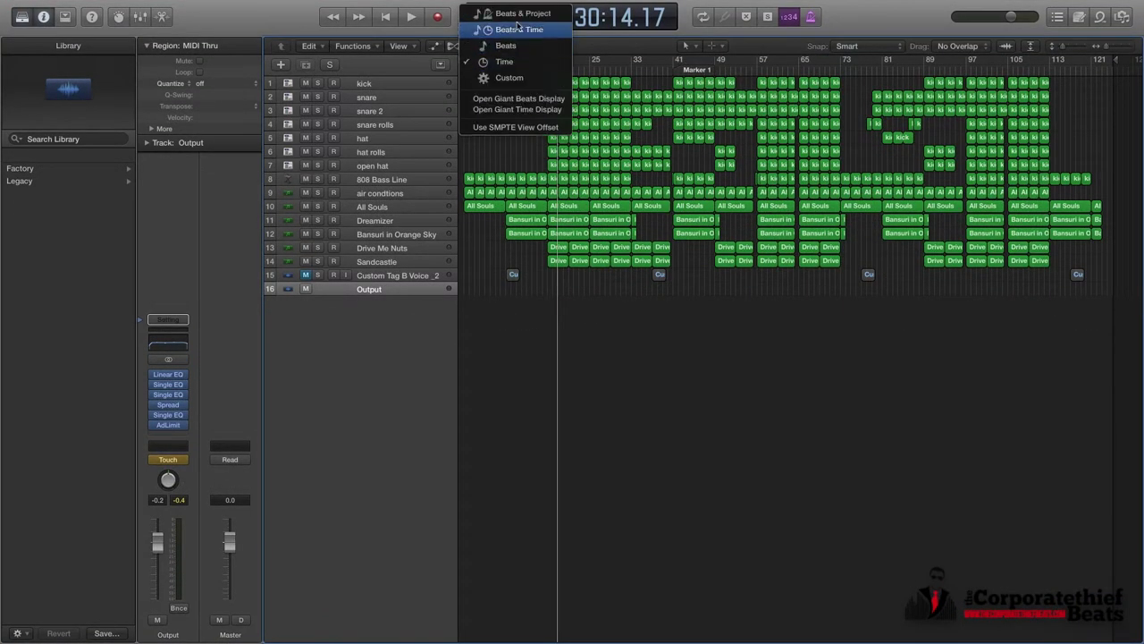
pyautogui.click(521, 14)
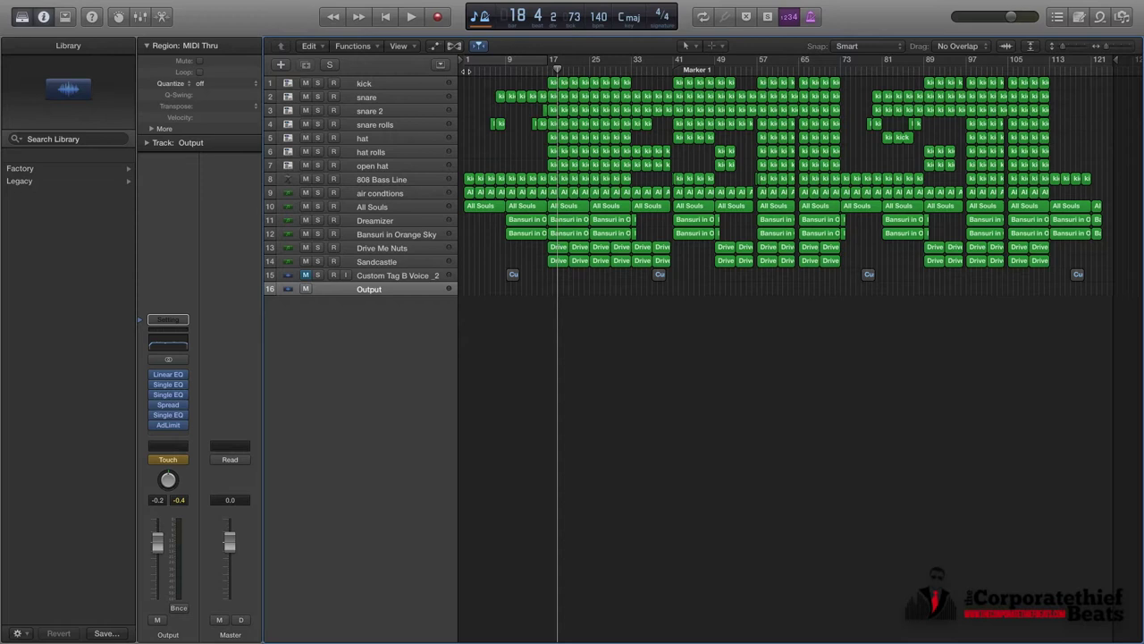
# Step: Play the intro from bar 1 with the cycle on, turn the cycle off, and stop at the first drum entry
pyautogui.click(490, 61)
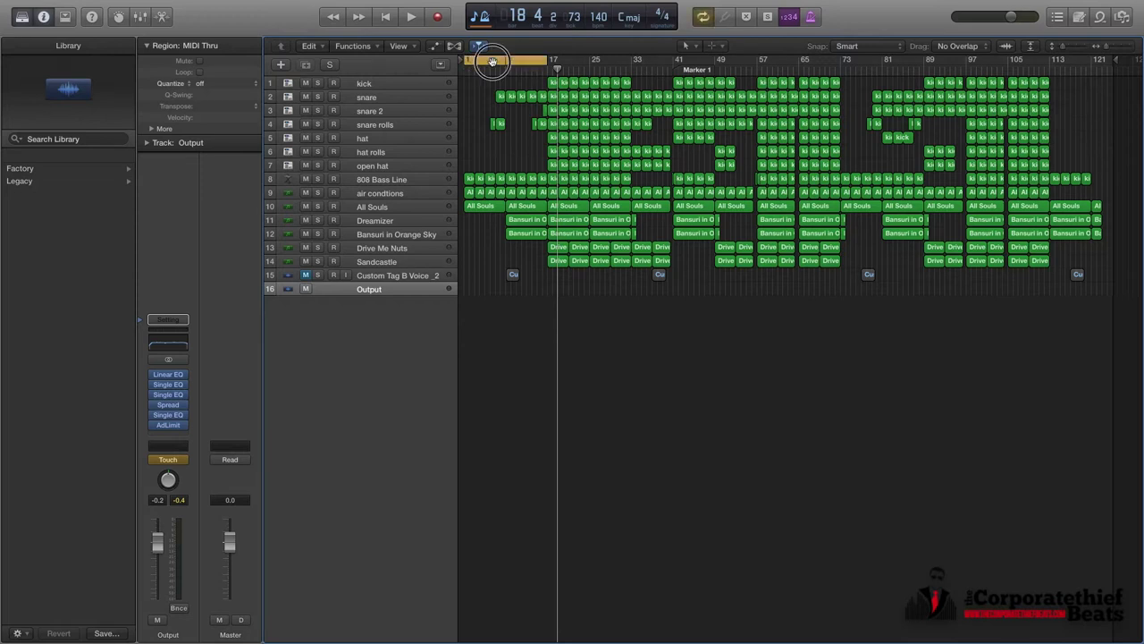
pyautogui.press('space')
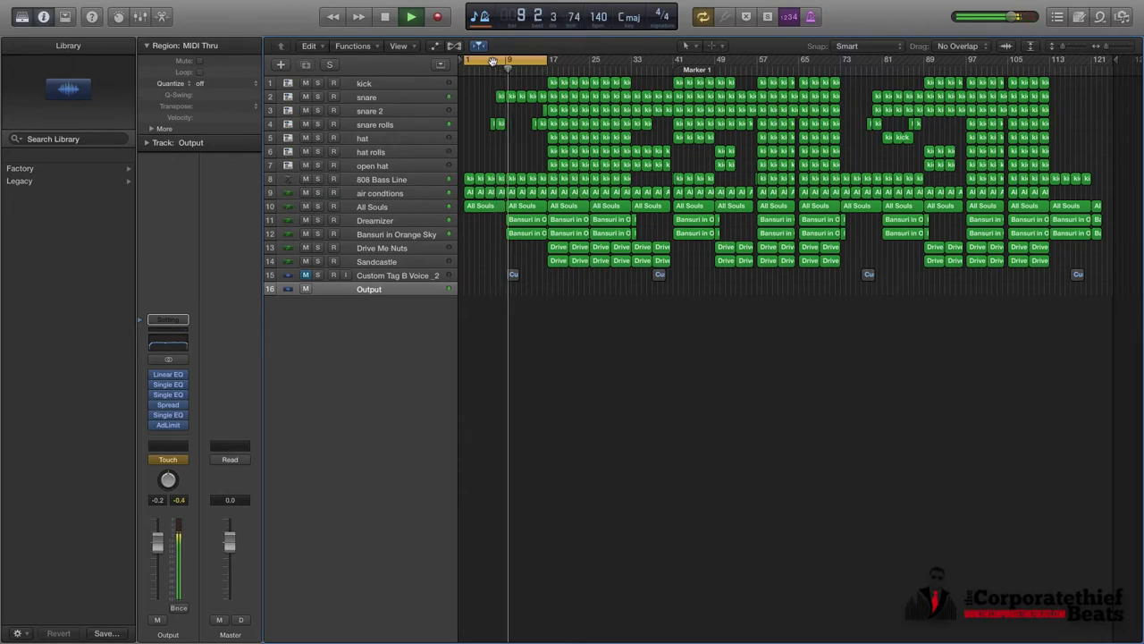
pyautogui.click(493, 61)
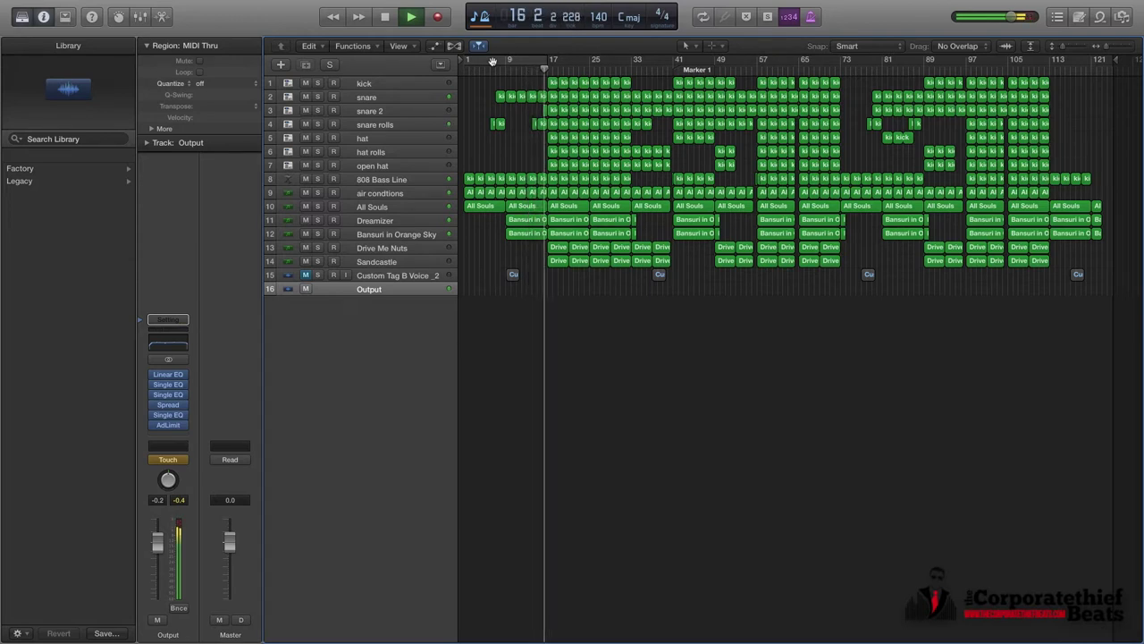
pyautogui.press('space')
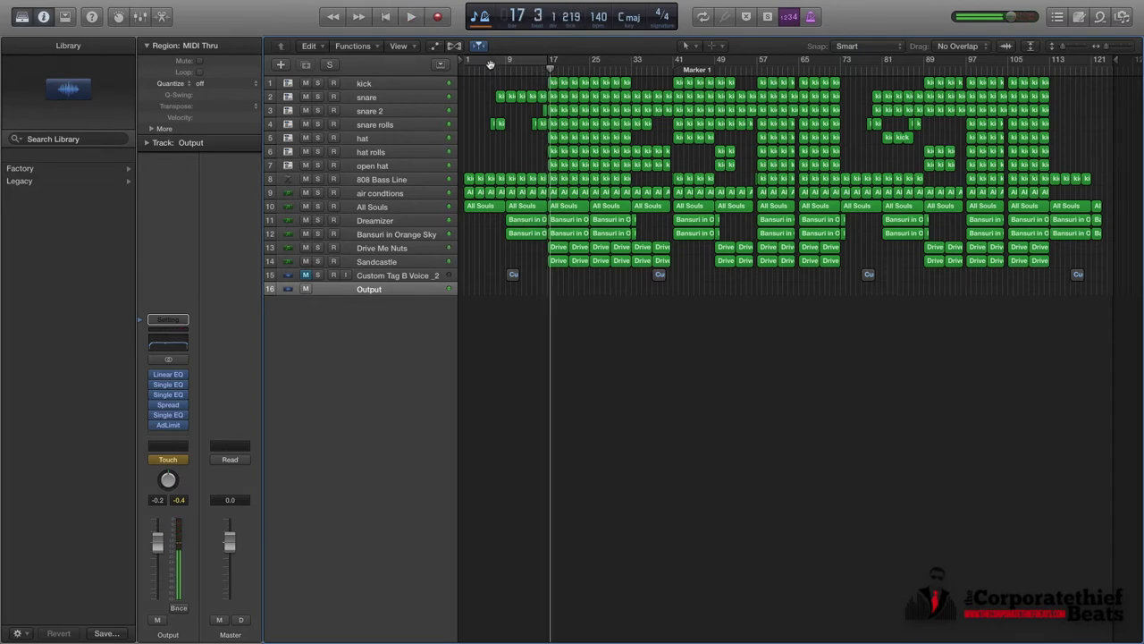
# Step: Duplicate the 808 Bass Line track without its regions and inspect the Channel EQ curve on the copy
pyautogui.click(376, 181)
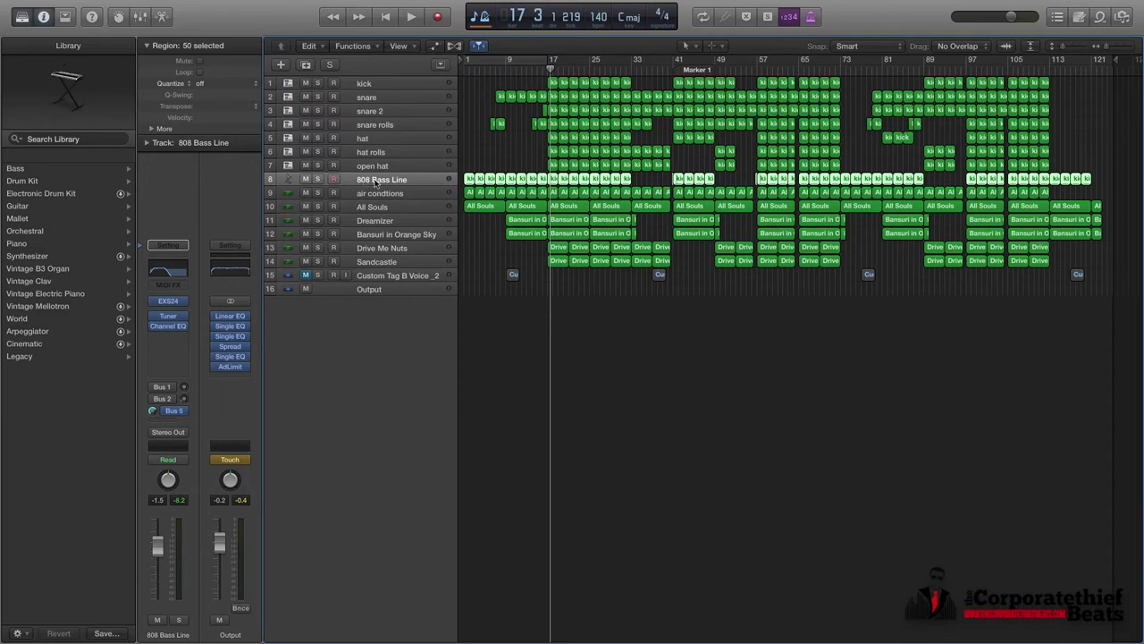
pyautogui.click(302, 65)
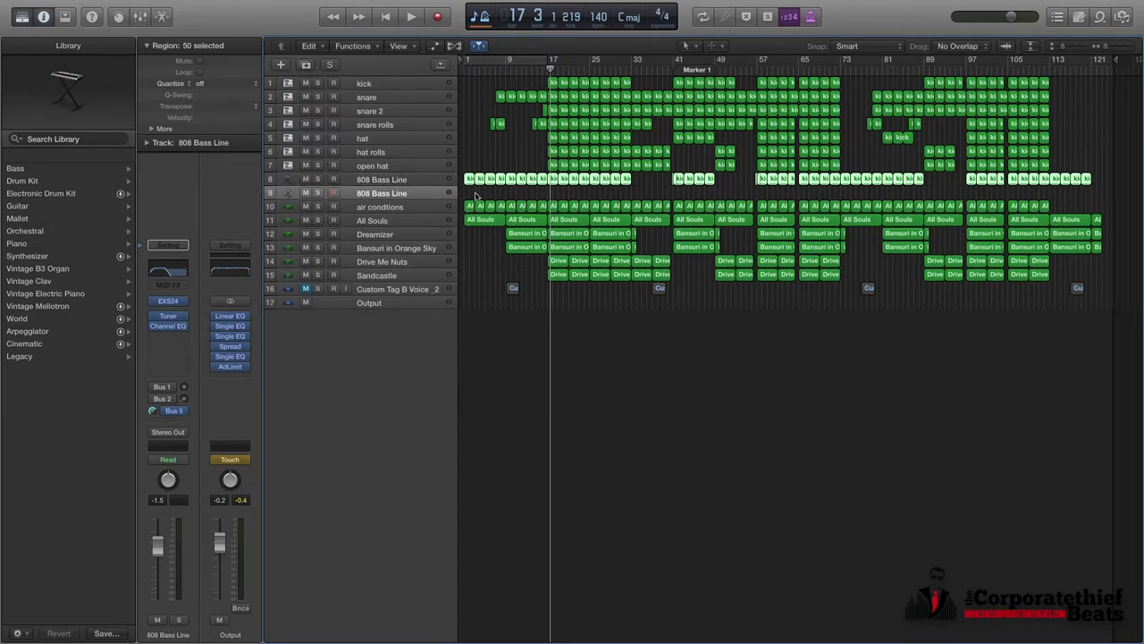
pyautogui.moveTo(168, 301)
pyautogui.click(167, 270)
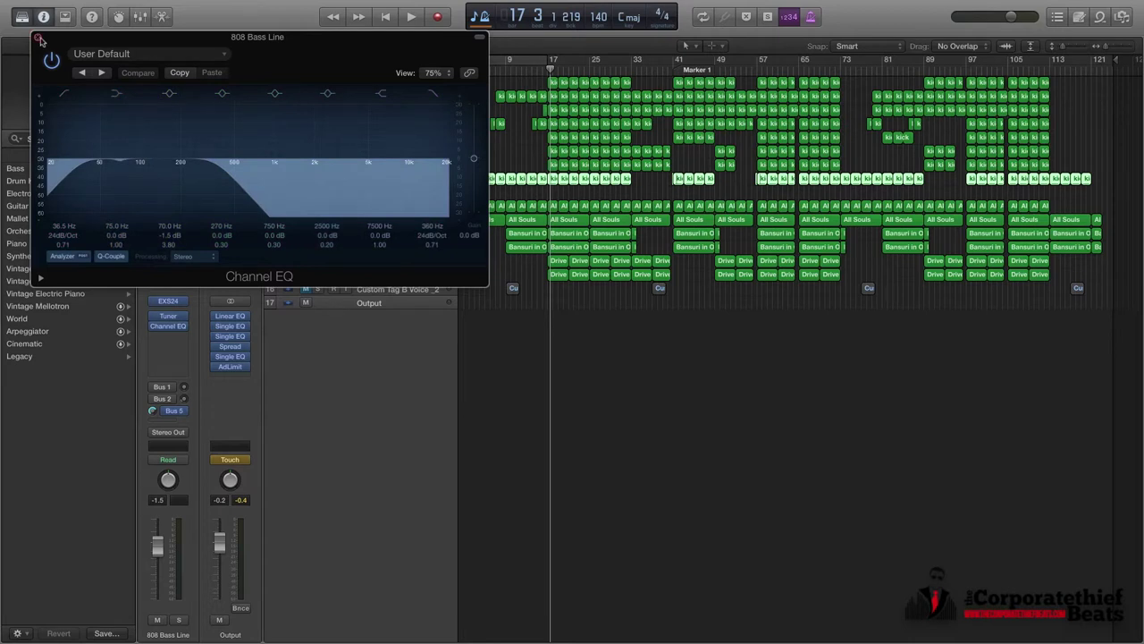
pyautogui.click(38, 39)
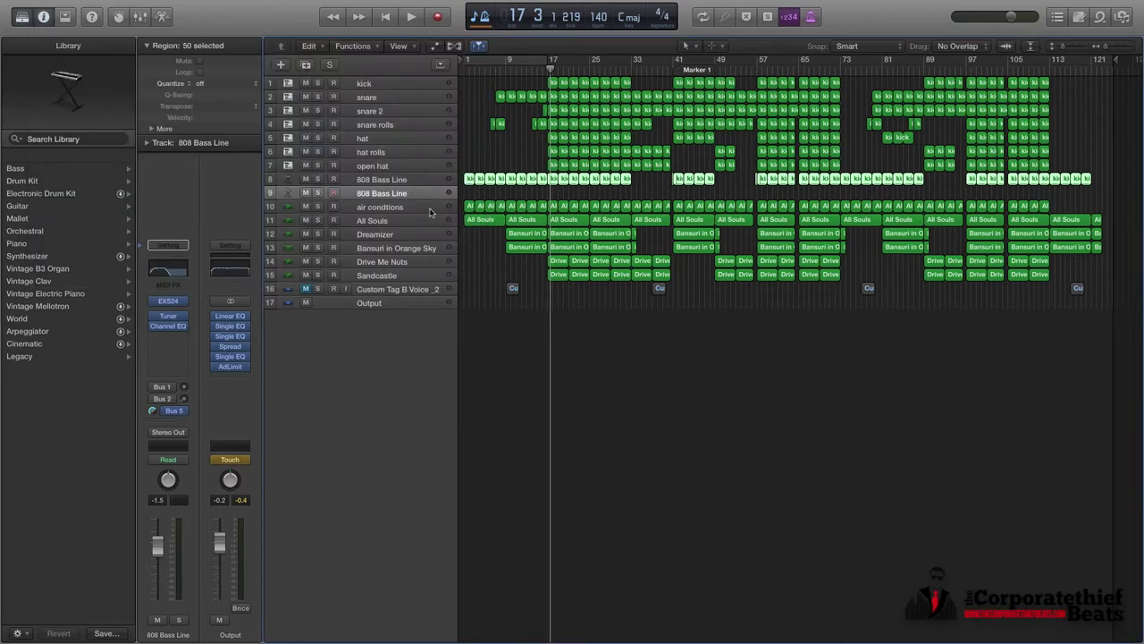
# Step: Examine the copy's EXS24 sampler and the new 808.wav zone in its instrument editor, auditioning a key
pyautogui.click(170, 307)
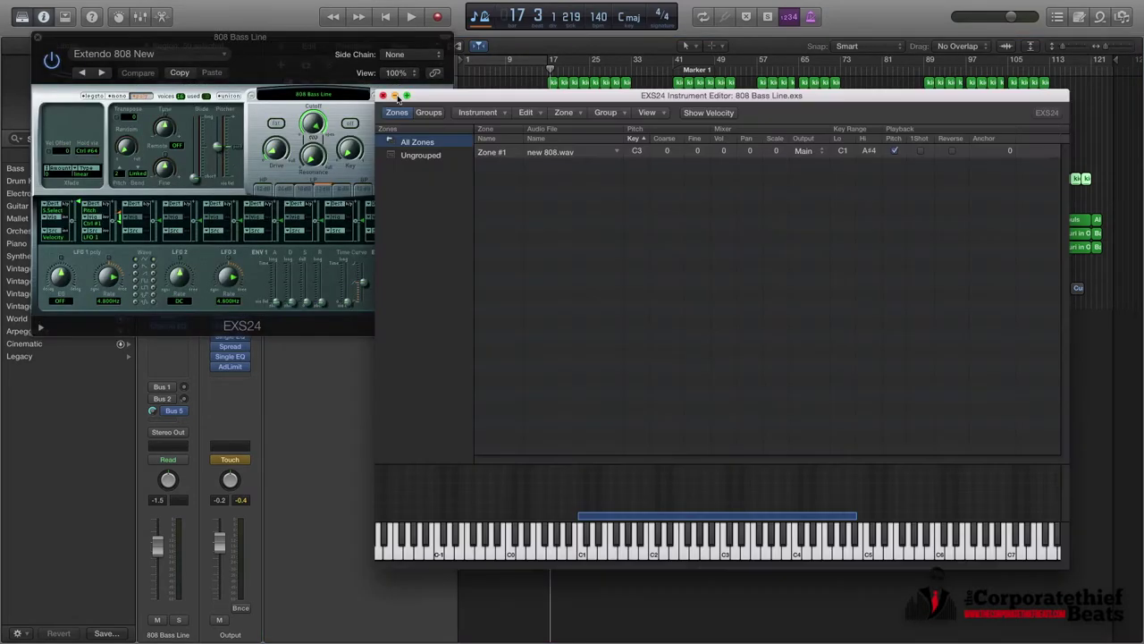
pyautogui.click(398, 98)
pyautogui.moveTo(541, 152)
pyautogui.moveTo(640, 547)
pyautogui.mouseDown()
pyautogui.moveTo(785, 548)
pyautogui.moveTo(764, 560)
pyautogui.moveTo(652, 547)
pyautogui.mouseUp()
pyautogui.click(383, 95)
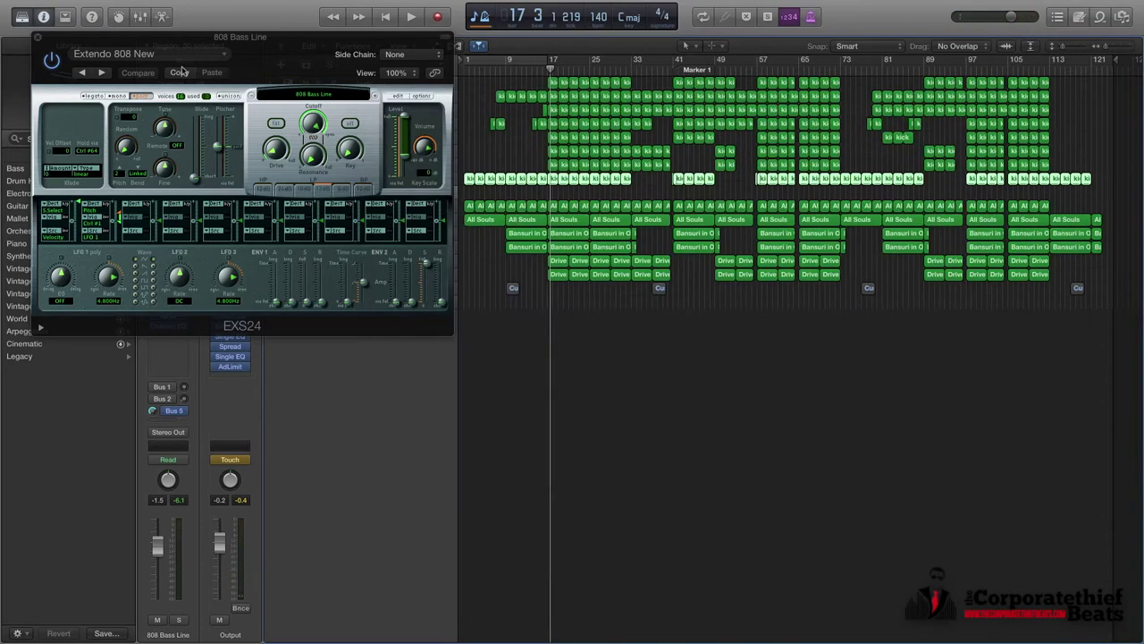
pyautogui.click(38, 40)
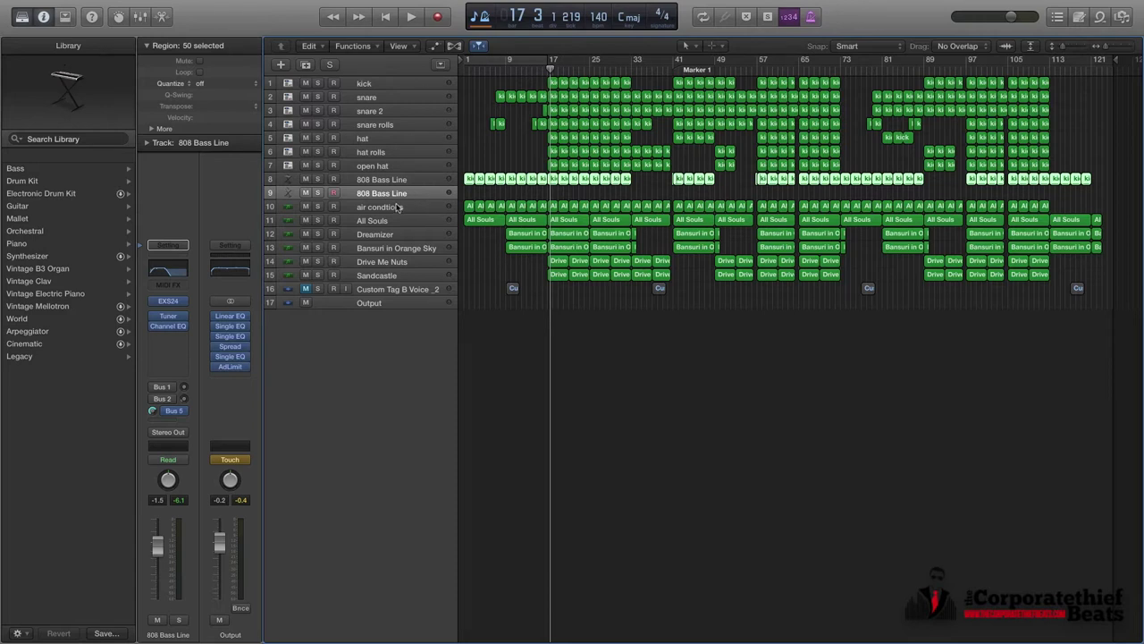
# Step: Delete the empty duplicate 808 Bass Line track
pyautogui.click(364, 208)
pyautogui.click(366, 195)
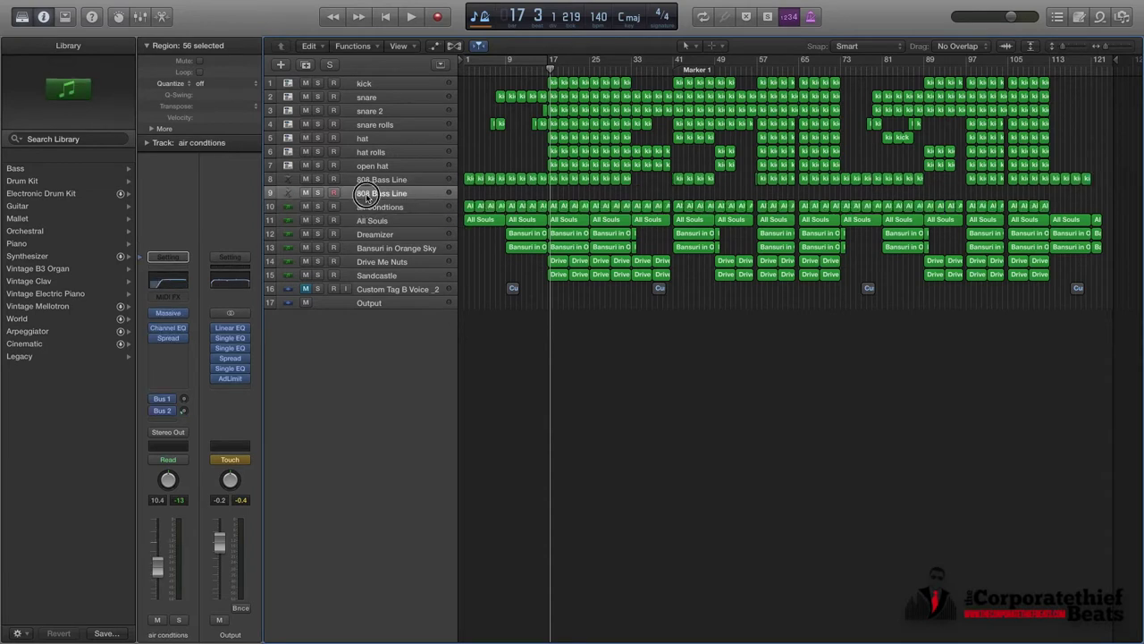
pyautogui.press('super+BackSpace')
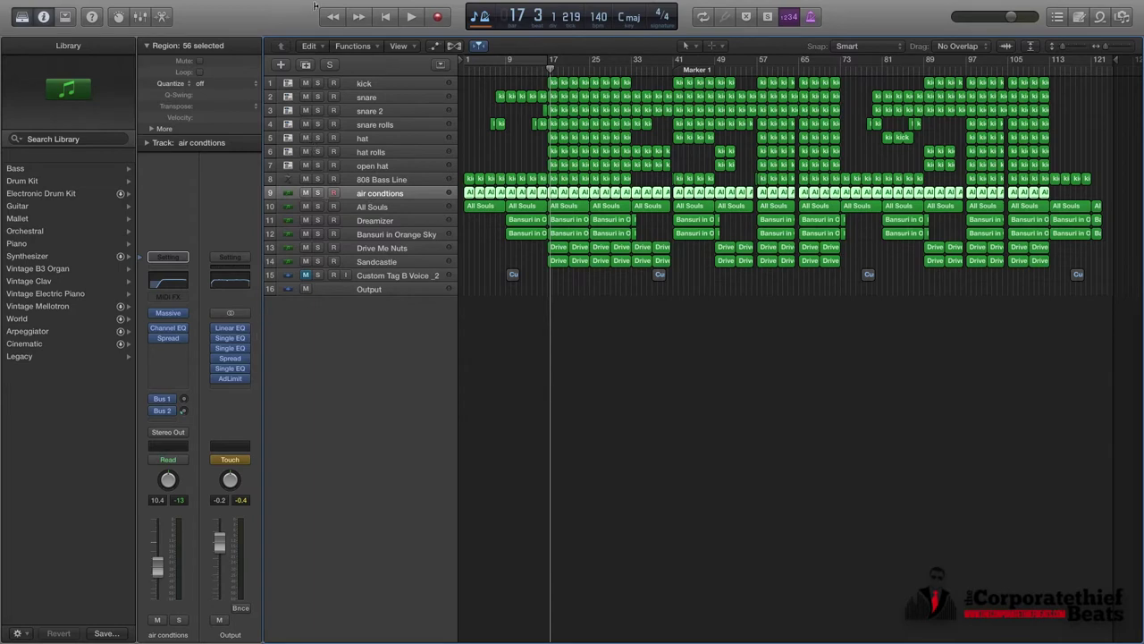
# Step: Duplicate the air condtions track without its regions and view the copy's Massive synth patch
pyautogui.press('super+d')
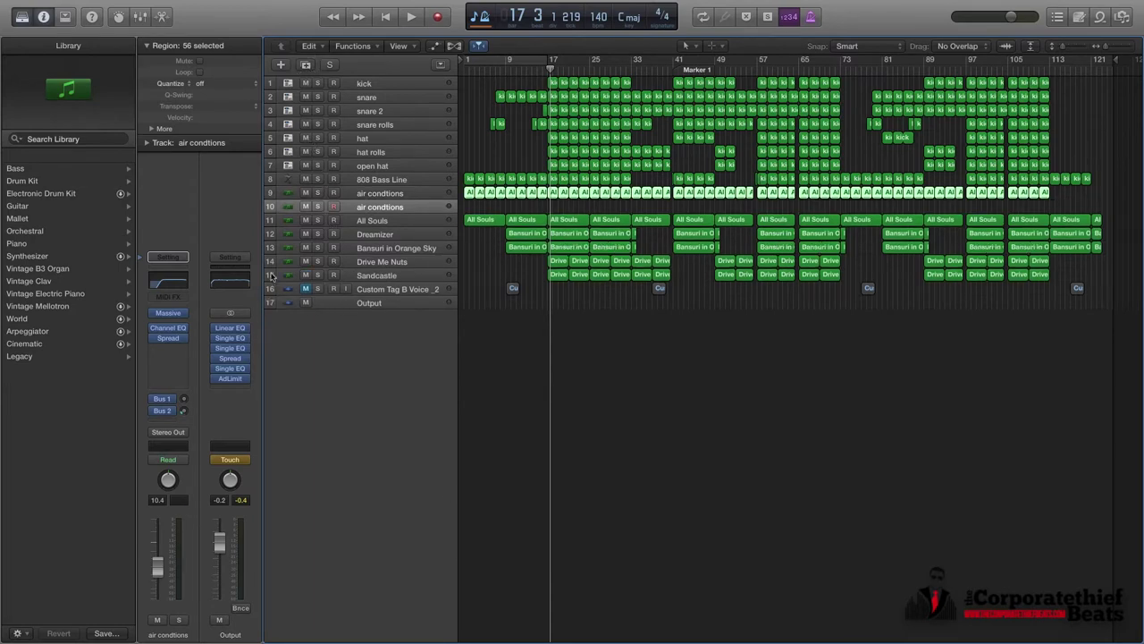
pyautogui.click(167, 315)
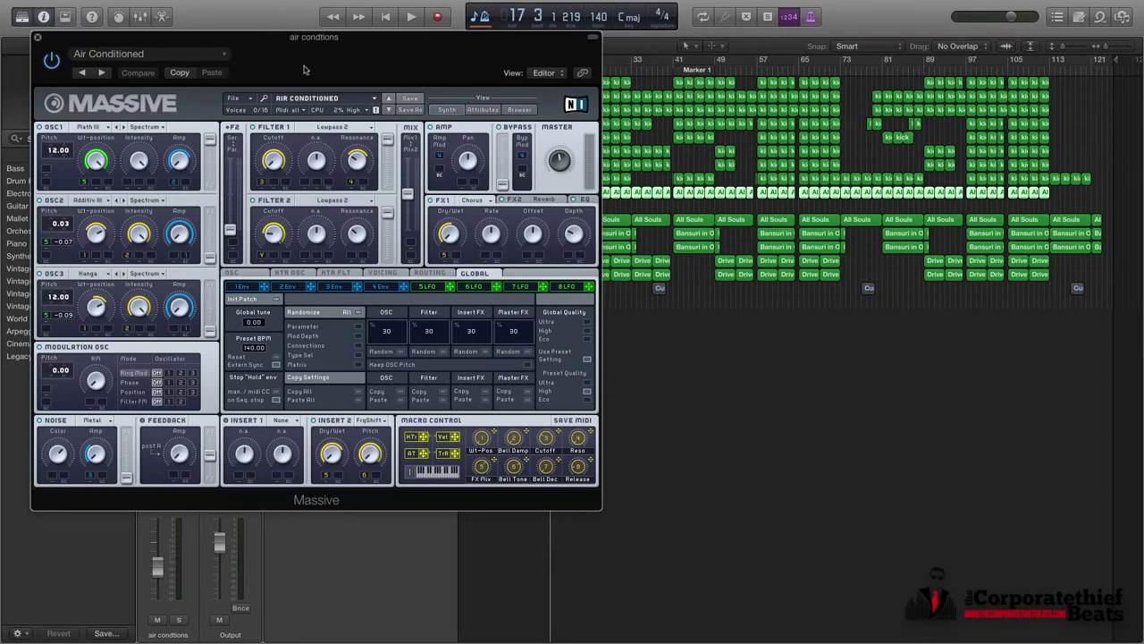
pyautogui.click(36, 37)
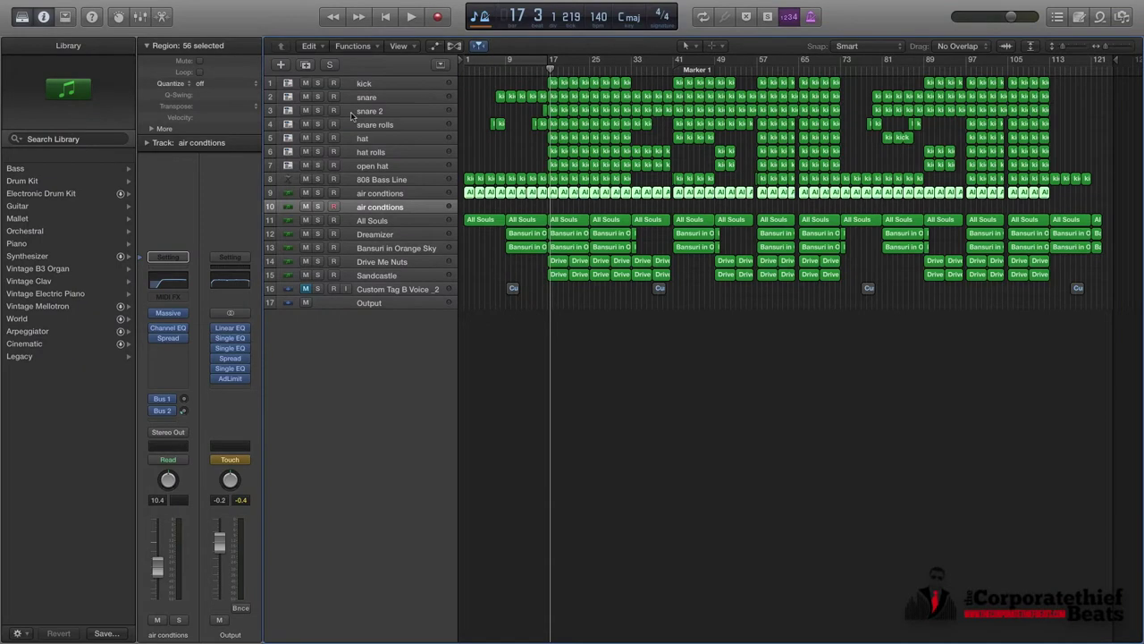
# Step: Solo the original air condtions track and play its melody from the start of the project
pyautogui.click(317, 192)
pyautogui.click(461, 68)
pyautogui.press('space')
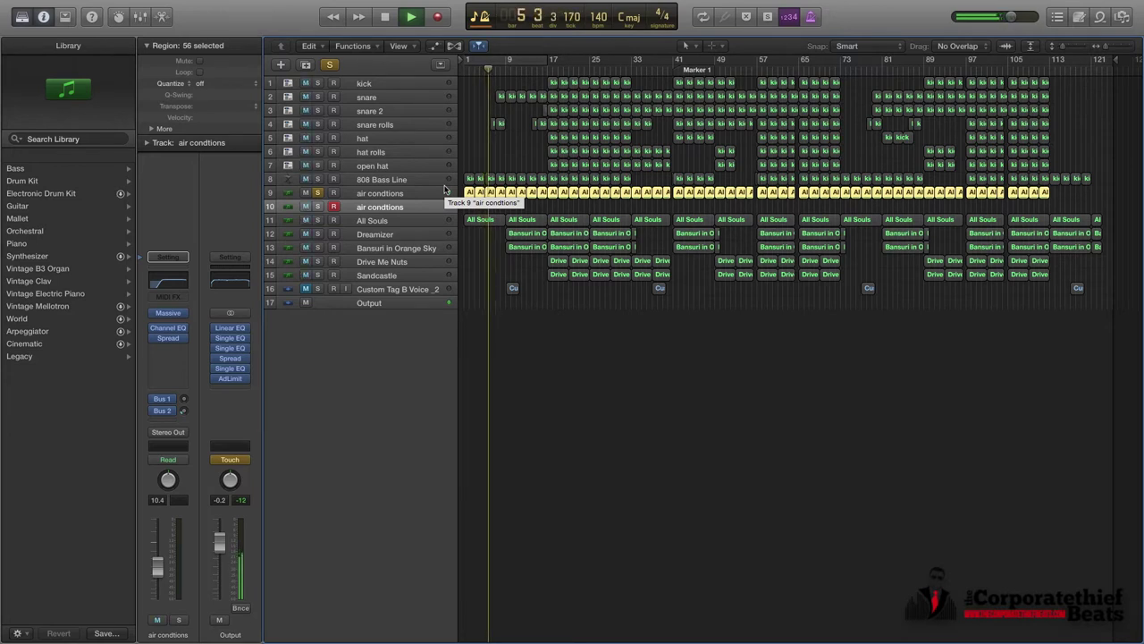
pyautogui.press('space')
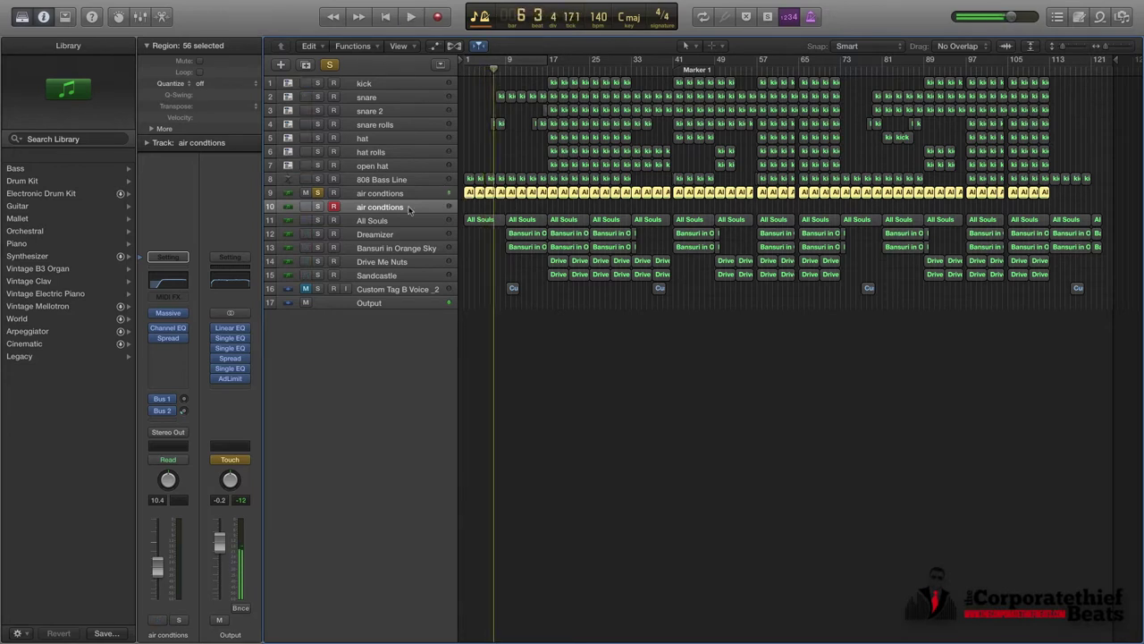
# Step: Show the air condtions regions in the Piano Roll and play the melody from bar 1 to study its notes
pyautogui.click(472, 194)
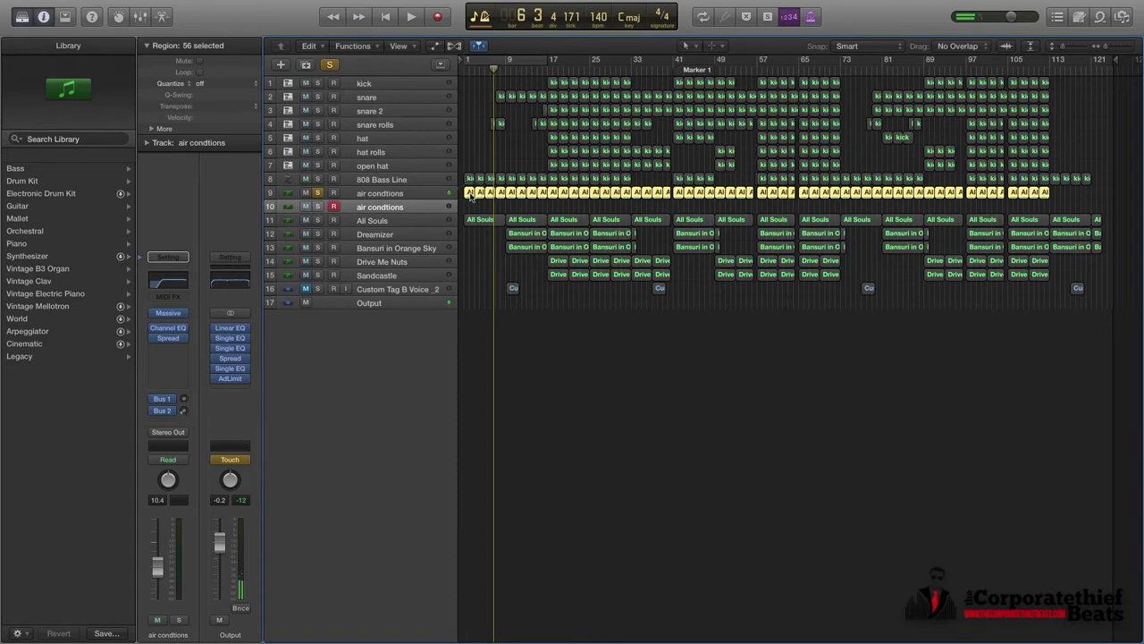
pyautogui.doubleClick(471, 195)
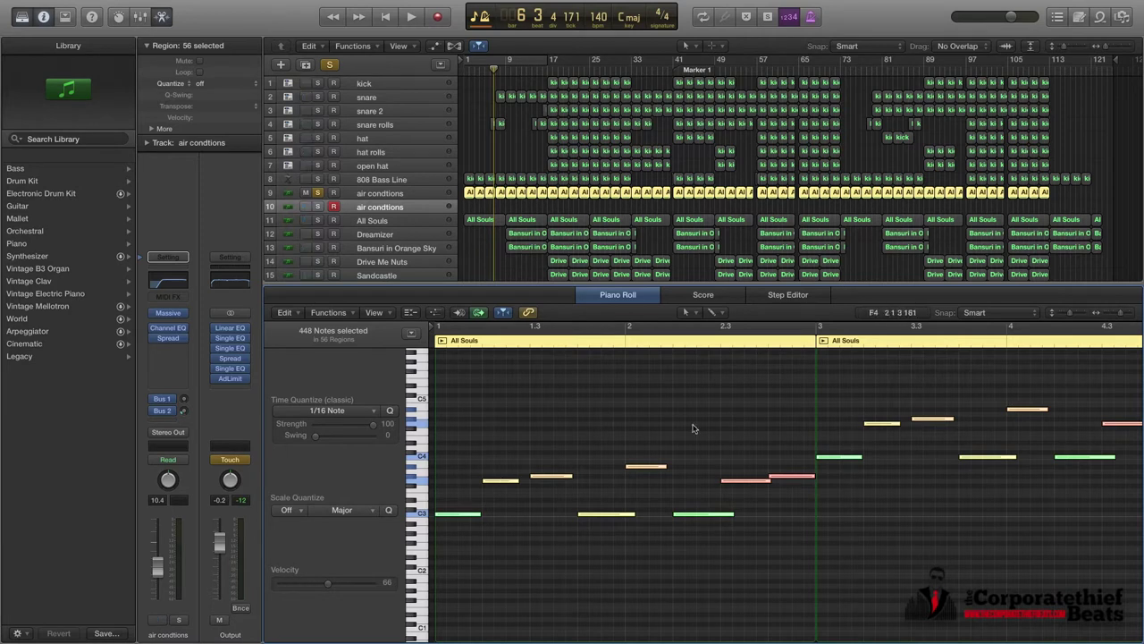
pyautogui.press('Return')
pyautogui.press('space')
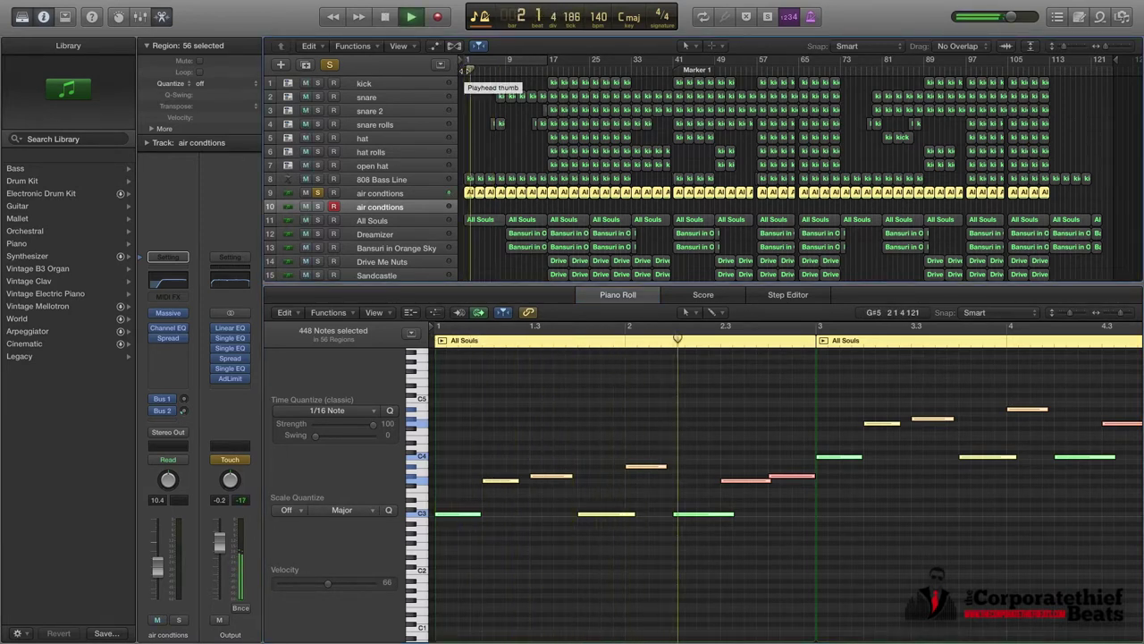
pyautogui.press('space')
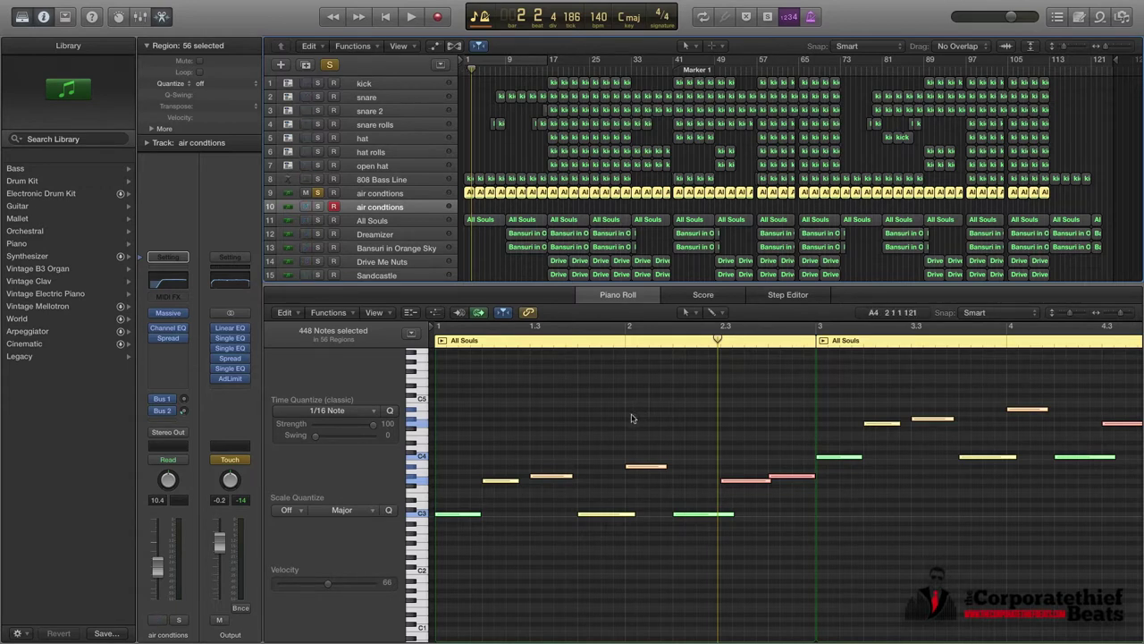
pyautogui.press('space')
pyautogui.press('space')
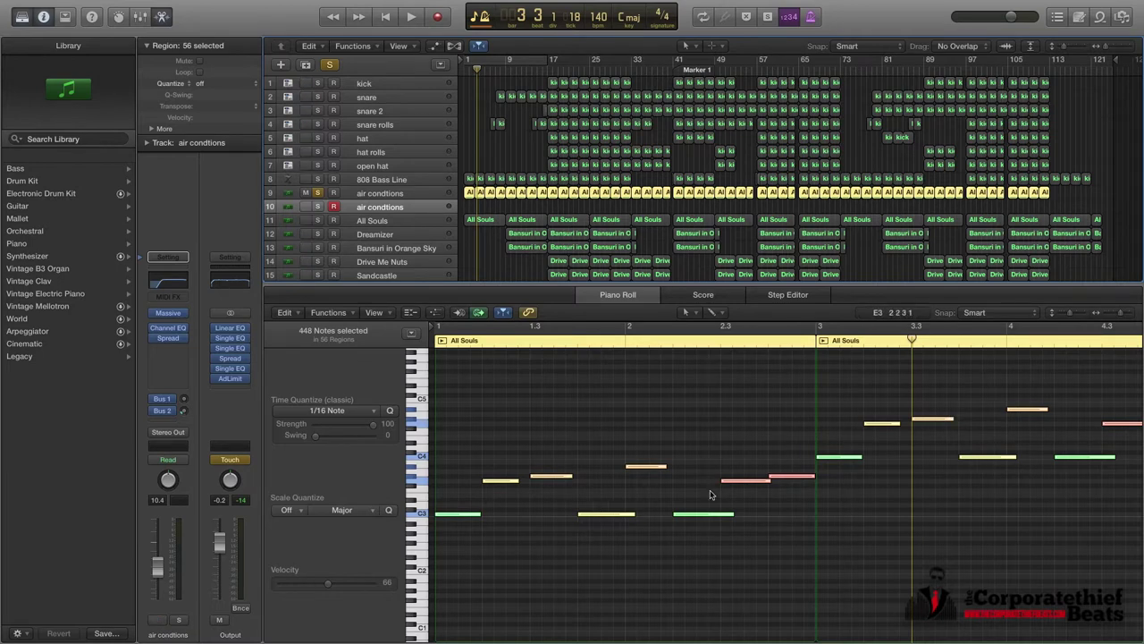
# Step: Delete the empty duplicate air condtions track and solo All Souls alongside the original
pyautogui.click(403, 208)
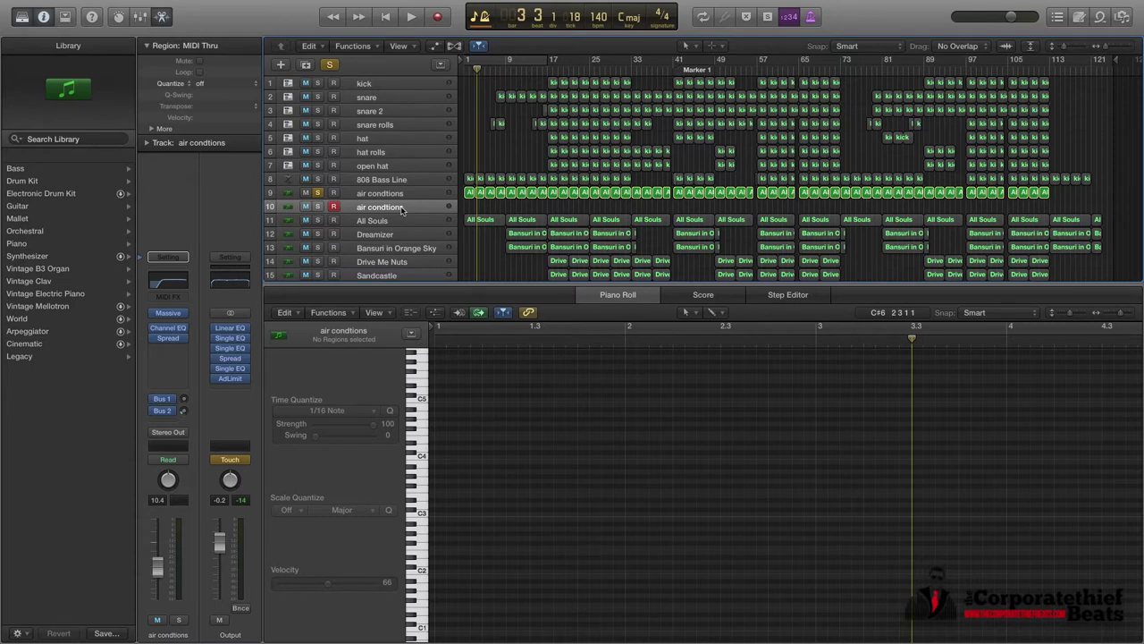
pyautogui.press('super+BackSpace')
pyautogui.click(322, 211)
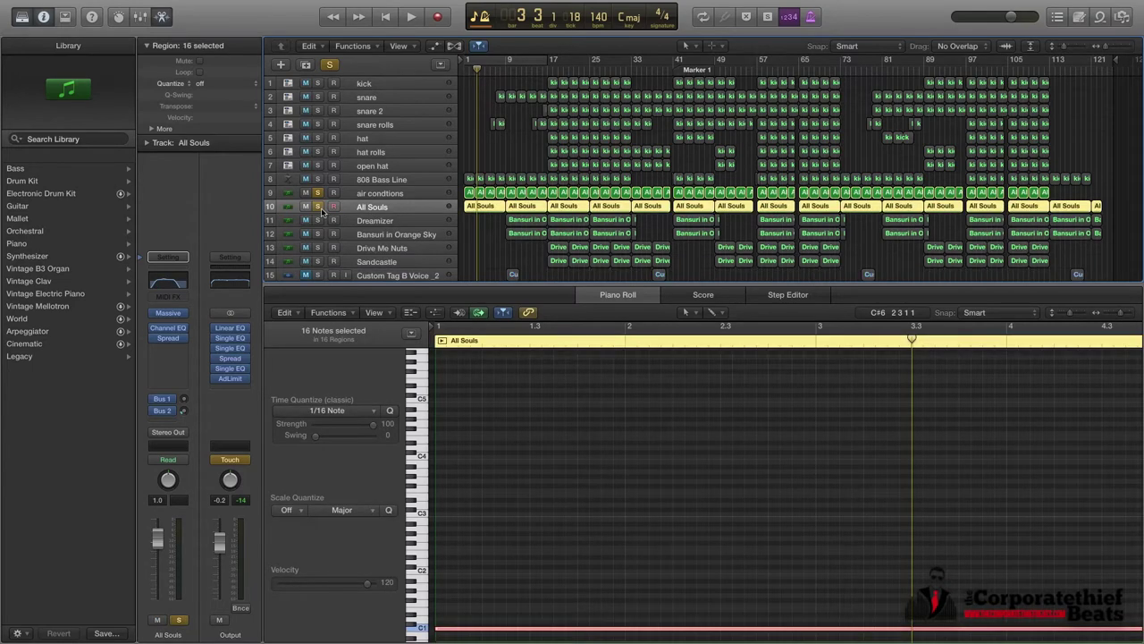
pyautogui.click(319, 207)
# Step: Play both soloed tracks from the start and examine the long All Souls bass notes in the Piano Roll
pyautogui.click(464, 69)
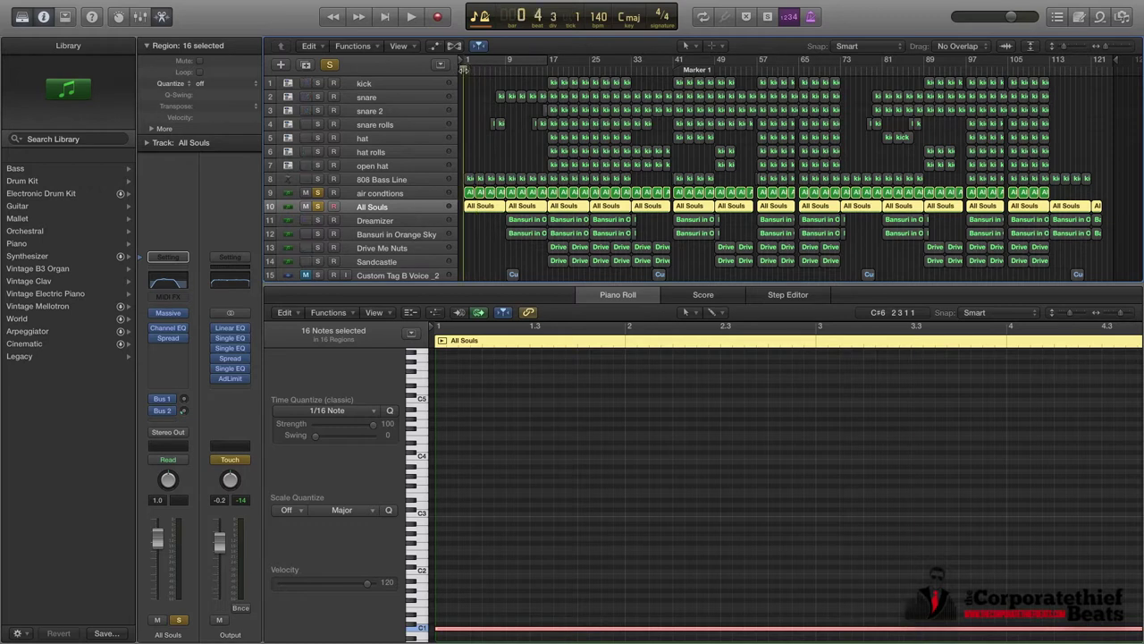
pyautogui.press('space')
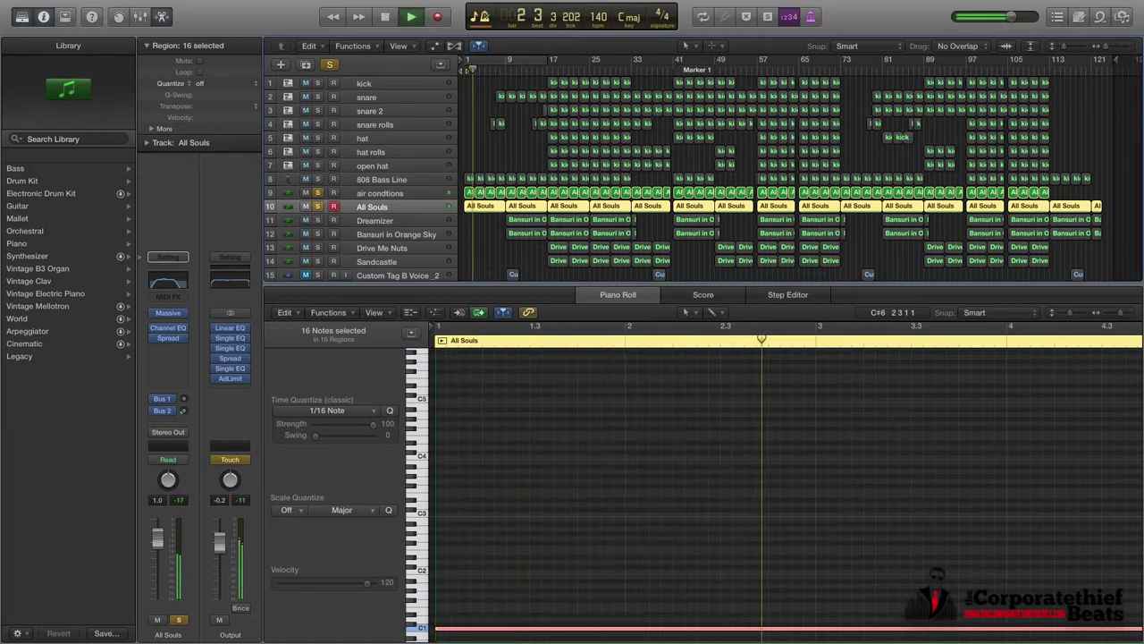
pyautogui.scroll(-2, 709, 460)
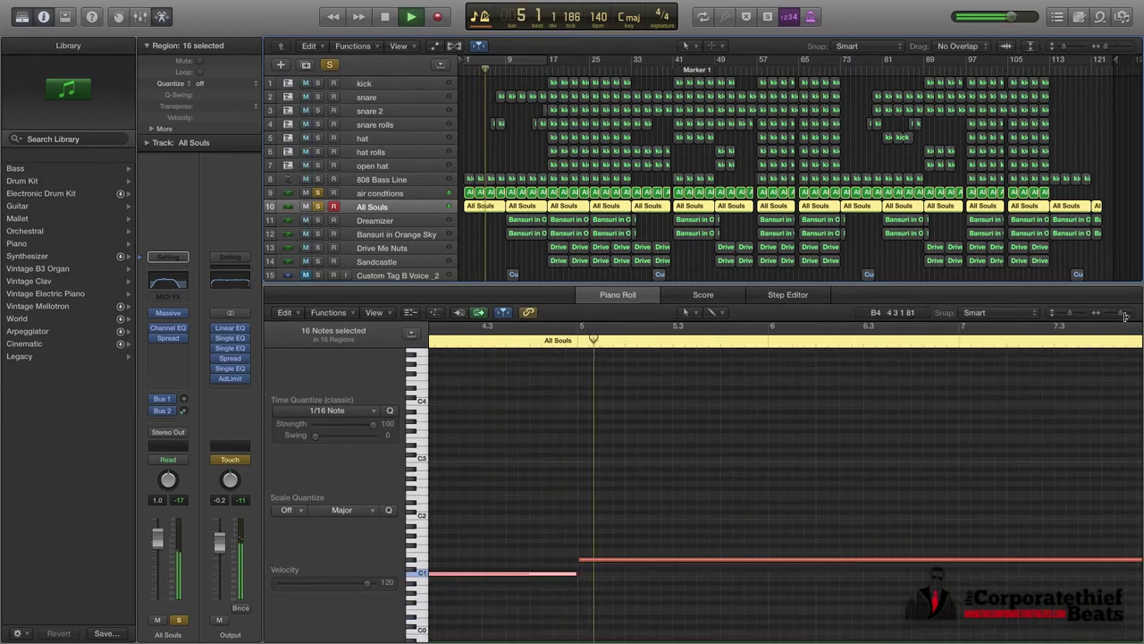
pyautogui.moveTo(1121, 316); pyautogui.dragTo(1107, 314)
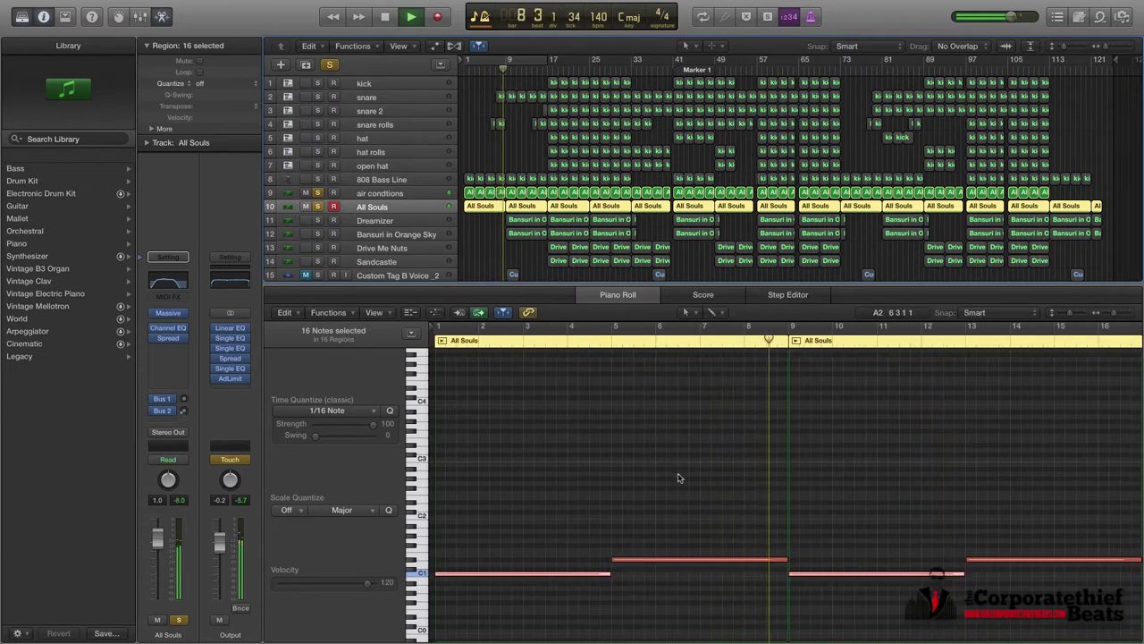
pyautogui.press('space')
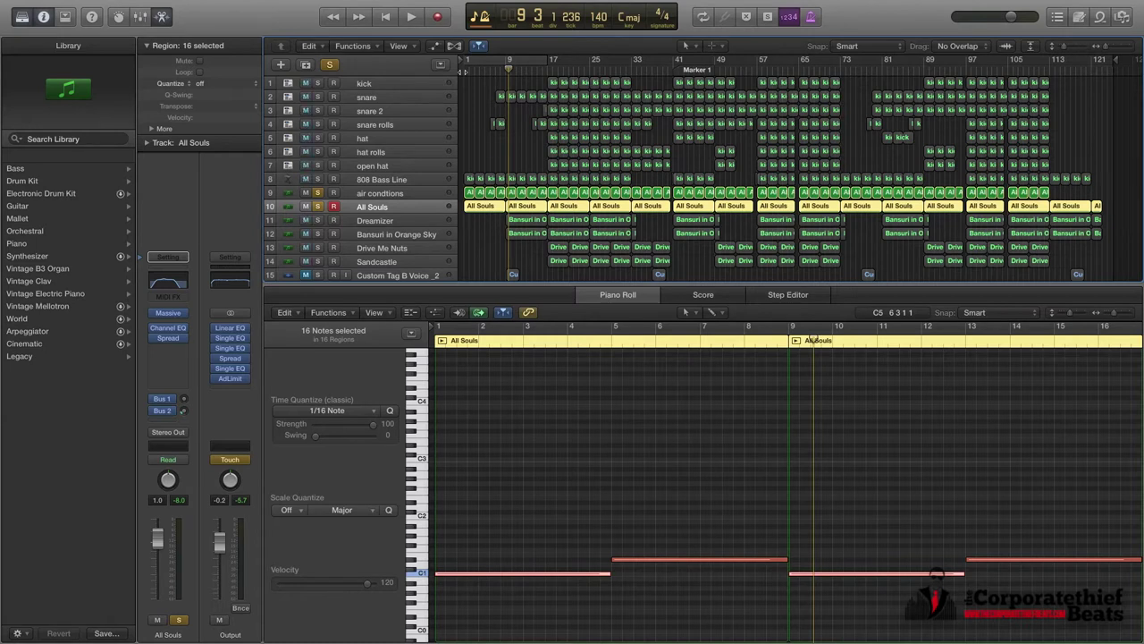
# Step: Unsolo All Souls, resume playback, and solo the 808 Bass Line together with air condtions
pyautogui.click(318, 211)
pyautogui.press('space')
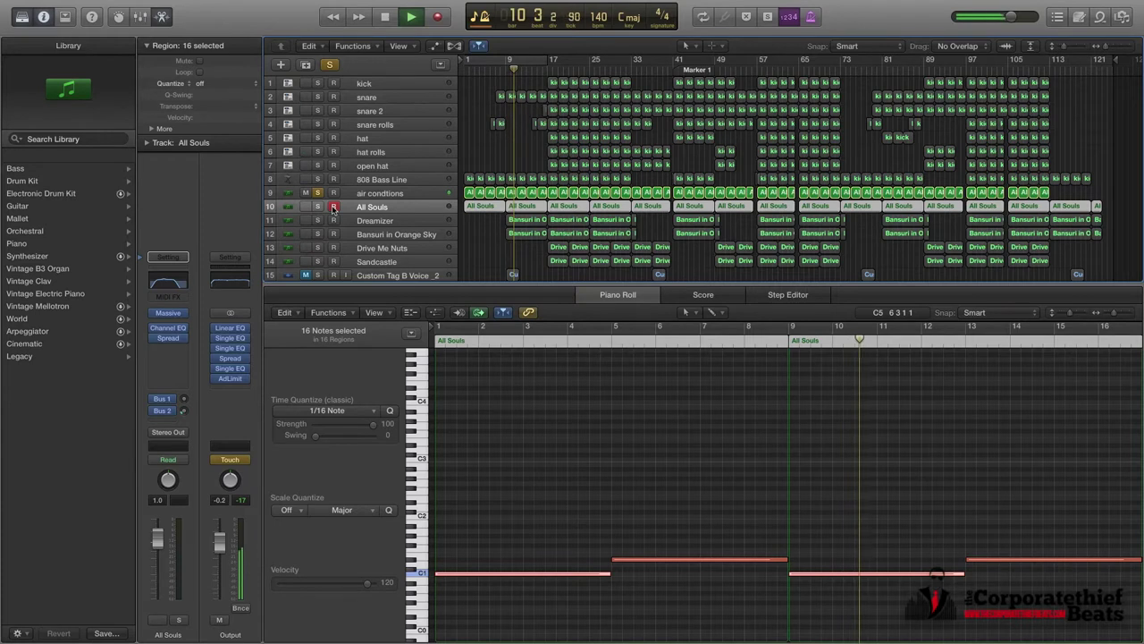
pyautogui.click(319, 179)
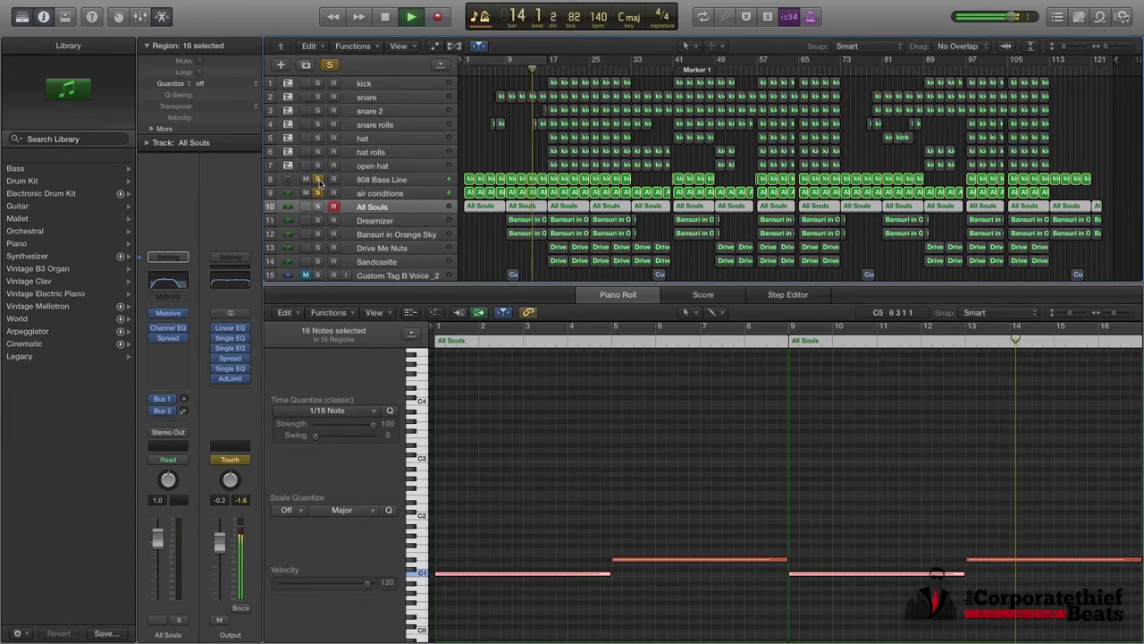
# Step: Solo All Souls alongside the 808 Bass Line and air condtions, and play the three tracks from the start
pyautogui.press('space')
pyautogui.click(318, 207)
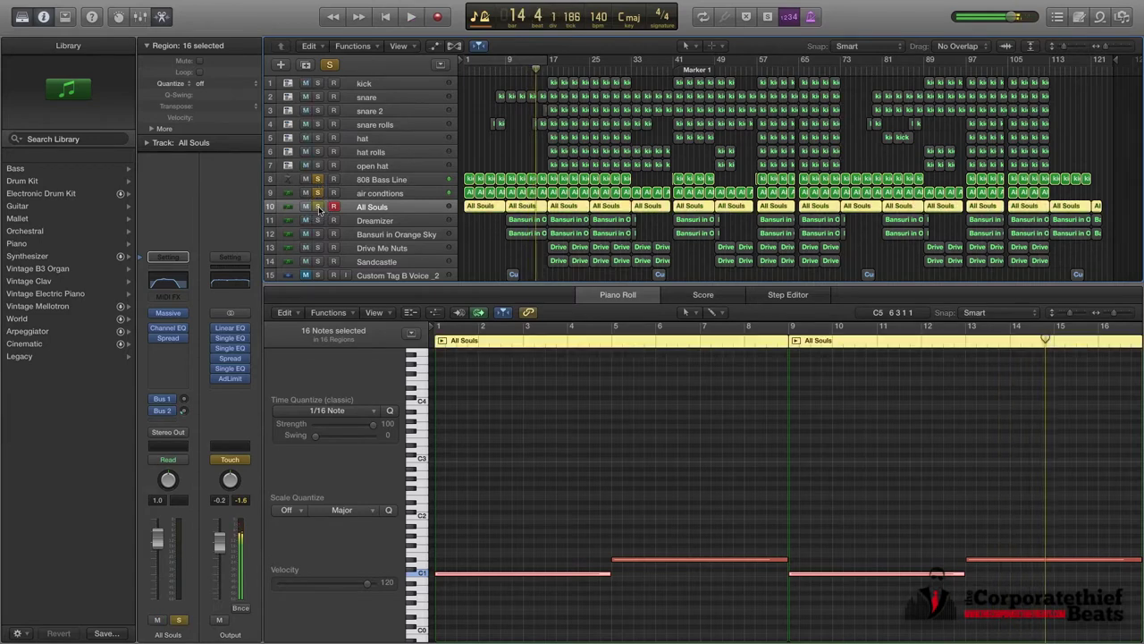
pyautogui.click(460, 70)
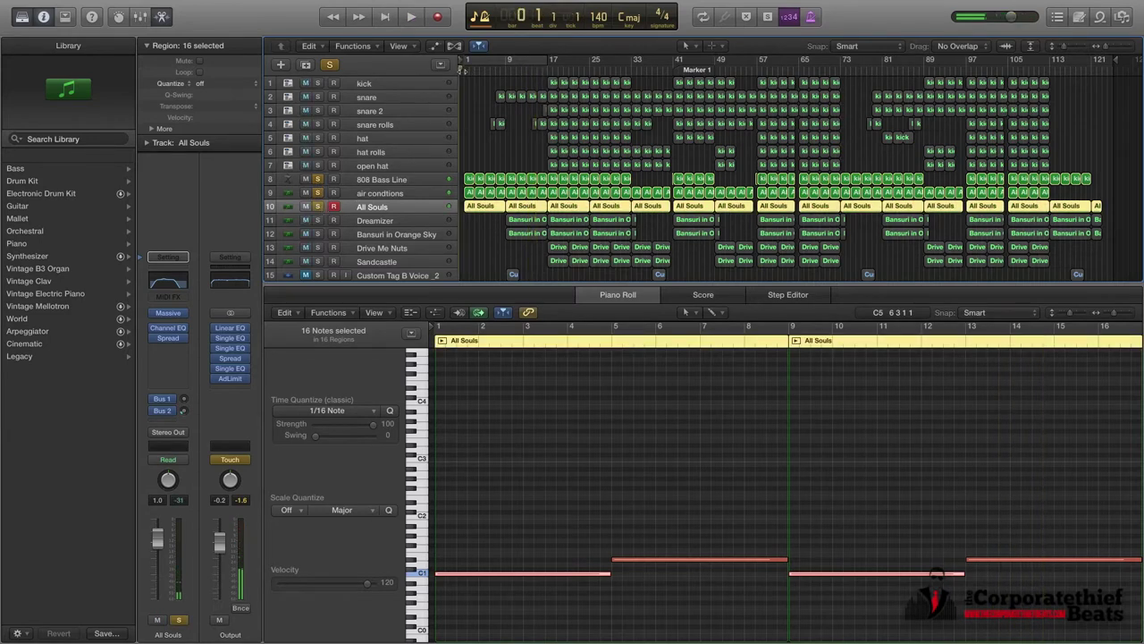
pyautogui.press('space')
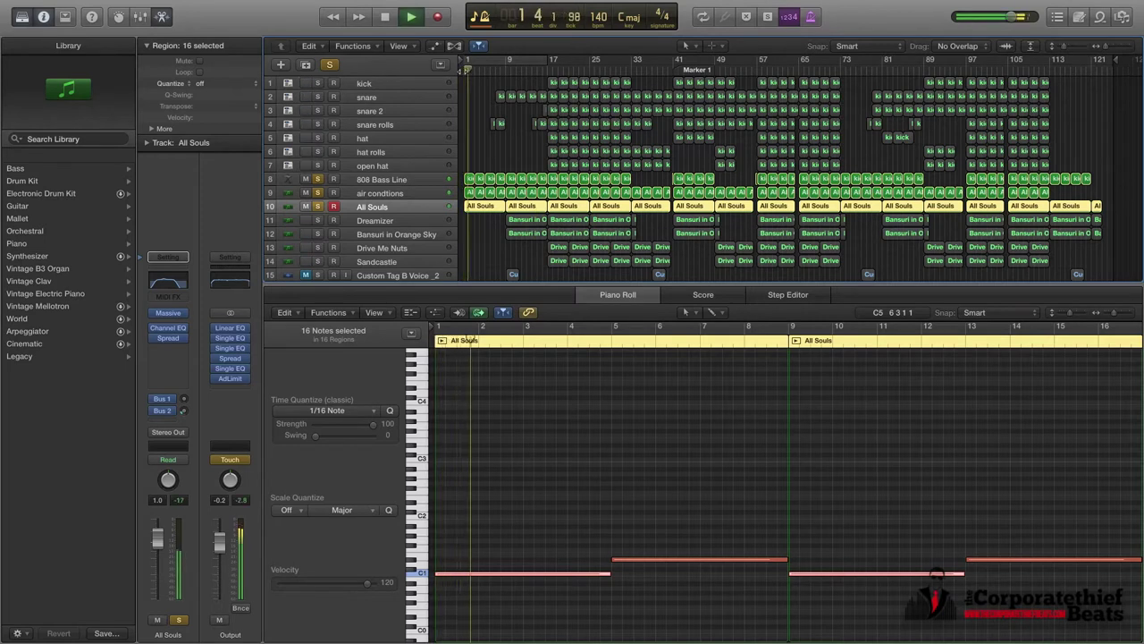
pyautogui.press('space')
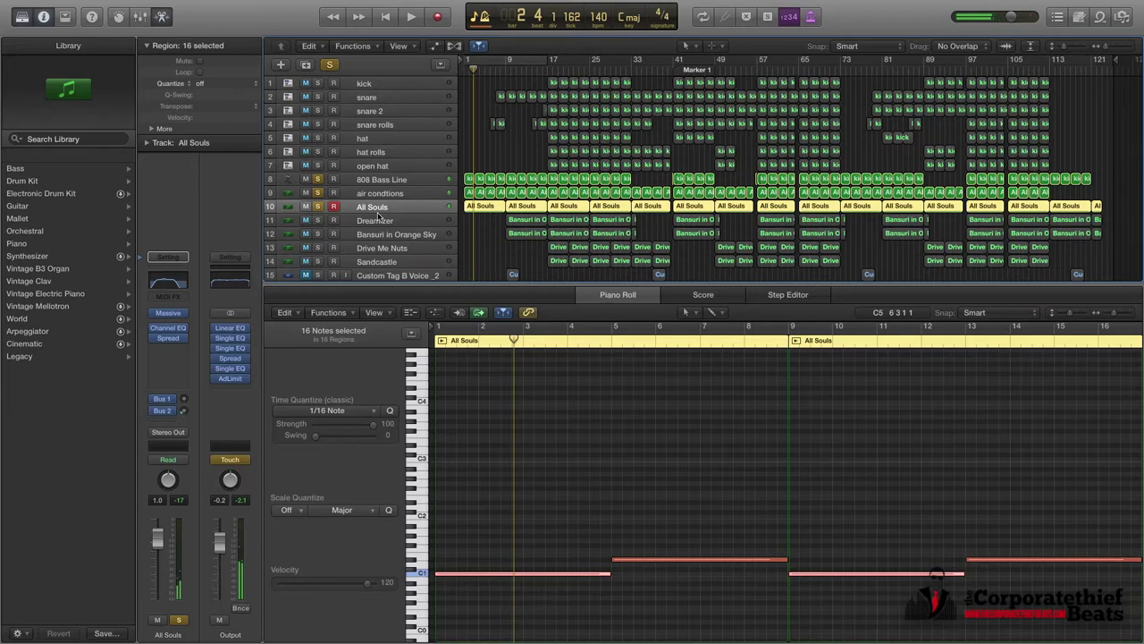
# Step: Inspect the Massive instrument and the Channel EQ curve on the All Souls track, closing each plug-in window
pyautogui.moveTo(182, 319)
pyautogui.click(173, 316)
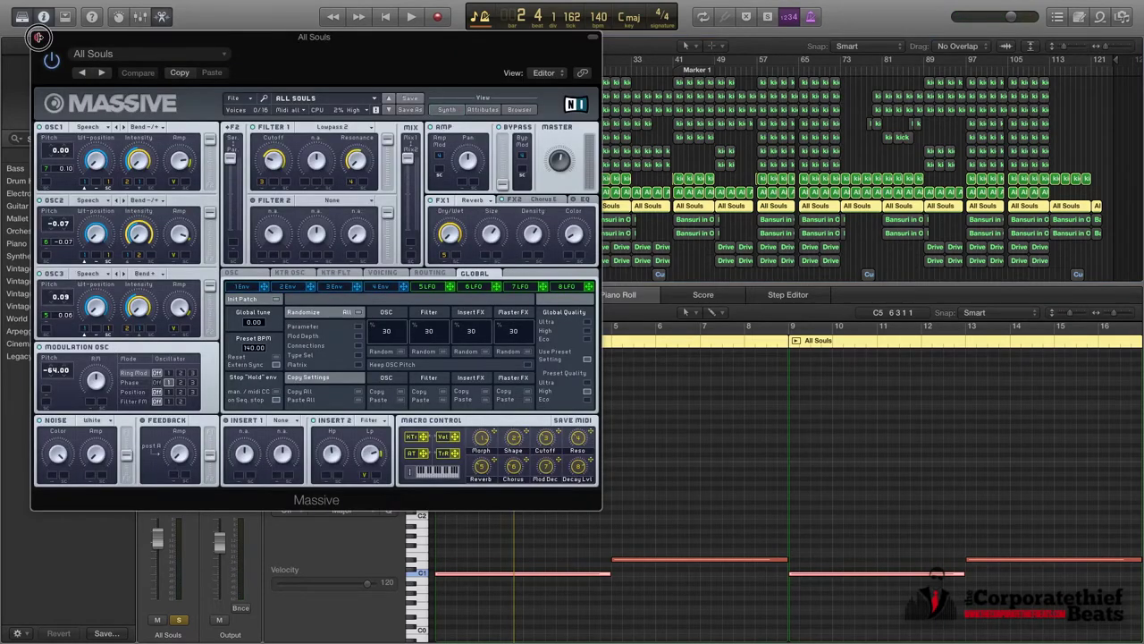
pyautogui.click(37, 39)
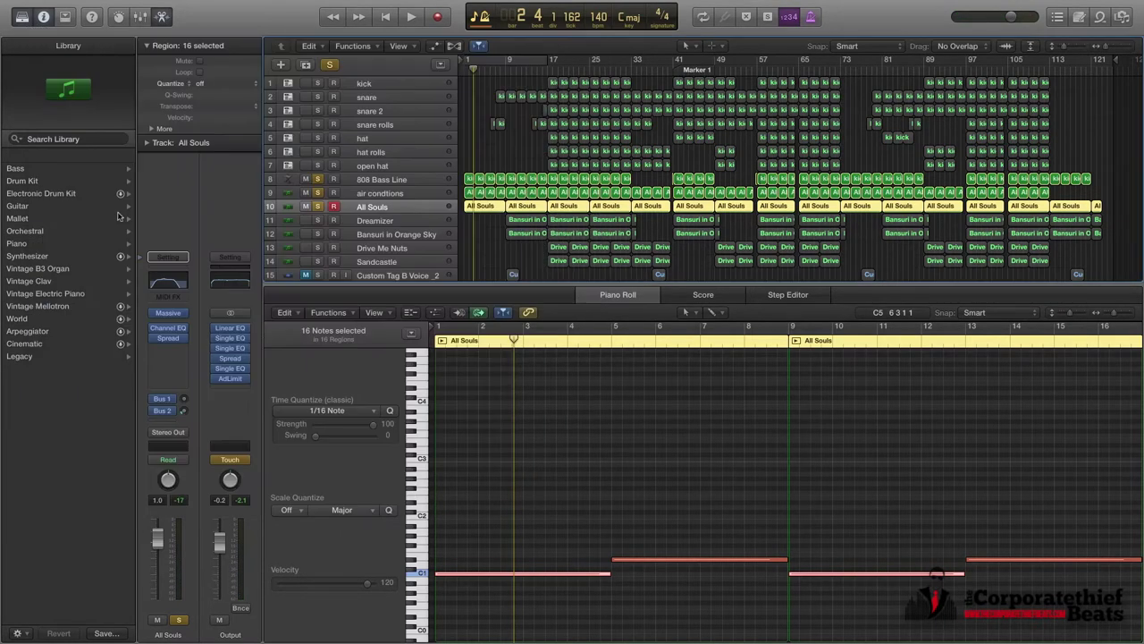
pyautogui.click(168, 283)
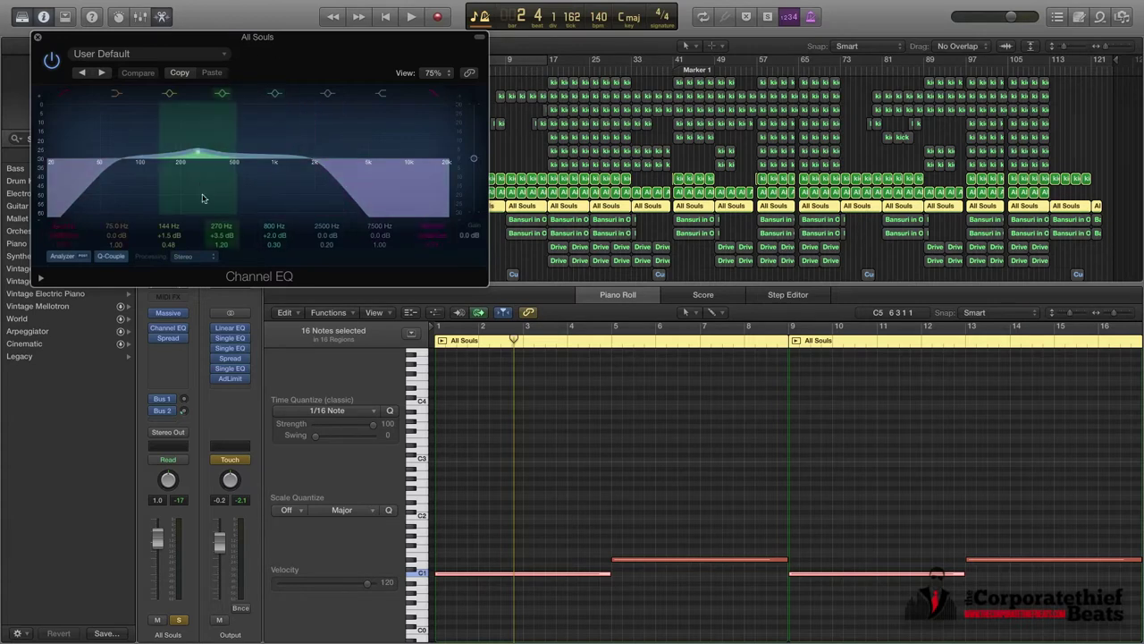
pyautogui.click(38, 39)
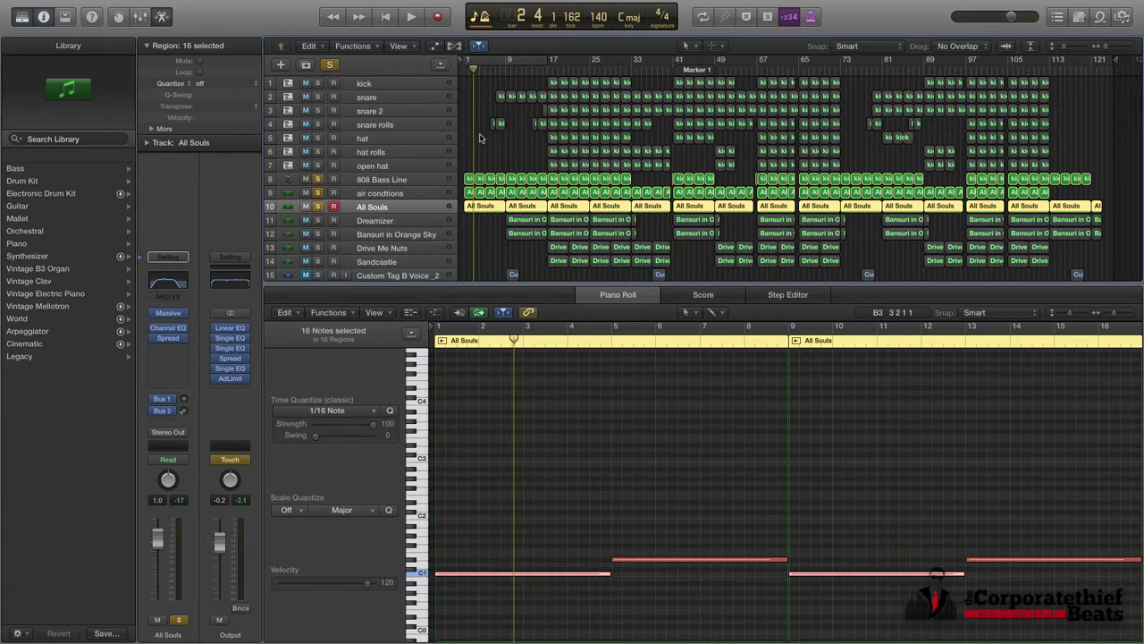
# Step: Return to the start of the song and play the three soloed tracks together through bar 6
pyautogui.press('Return')
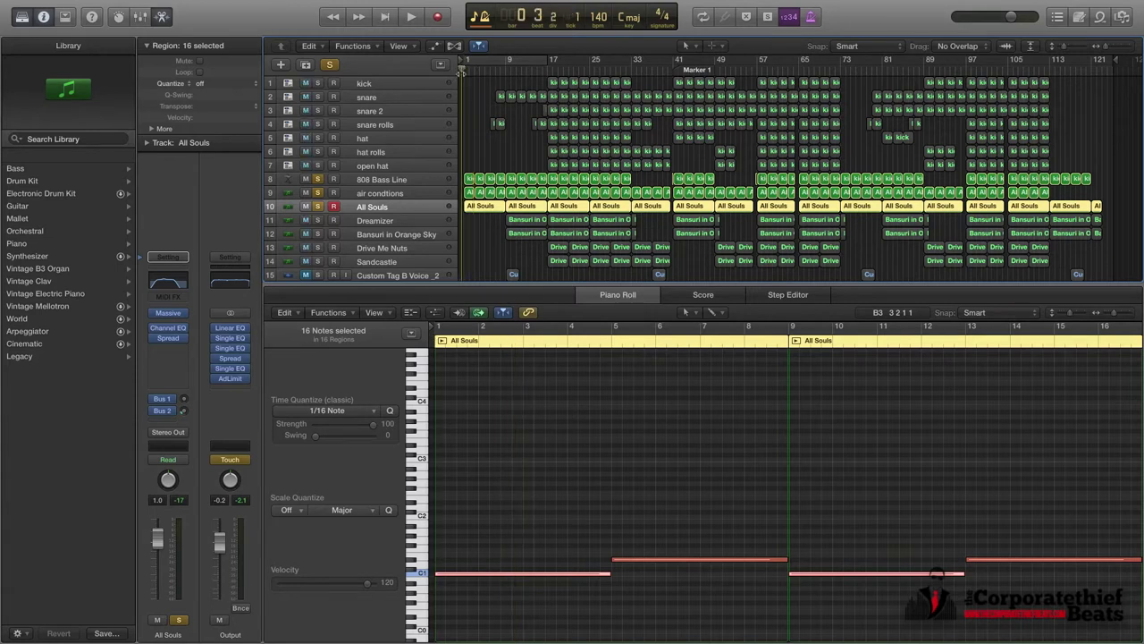
pyautogui.press('space')
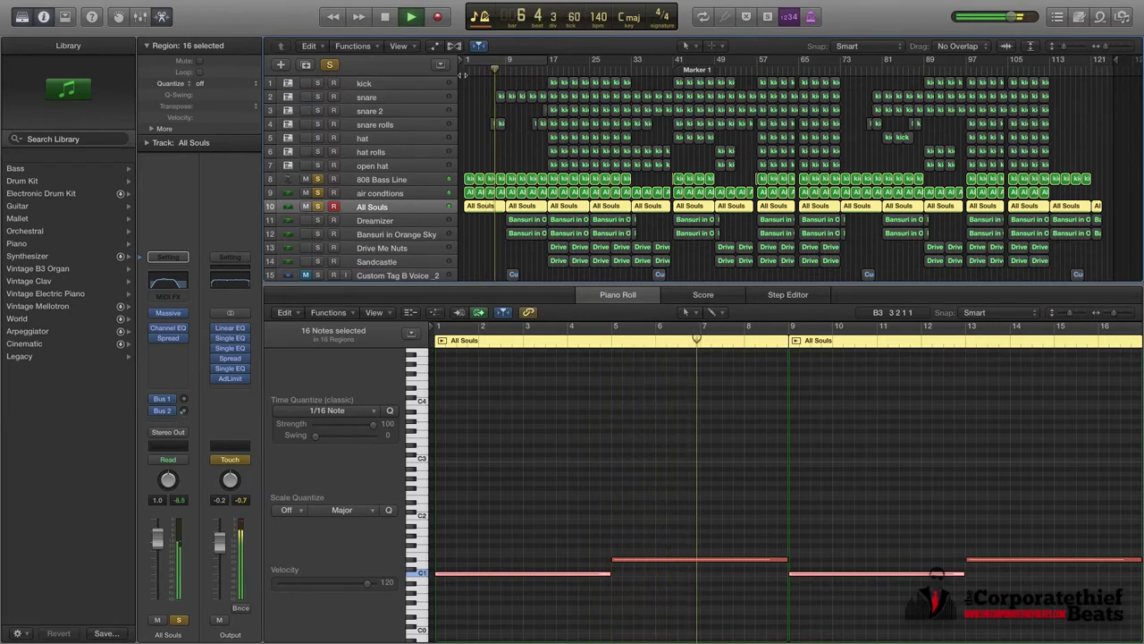
pyautogui.press('space')
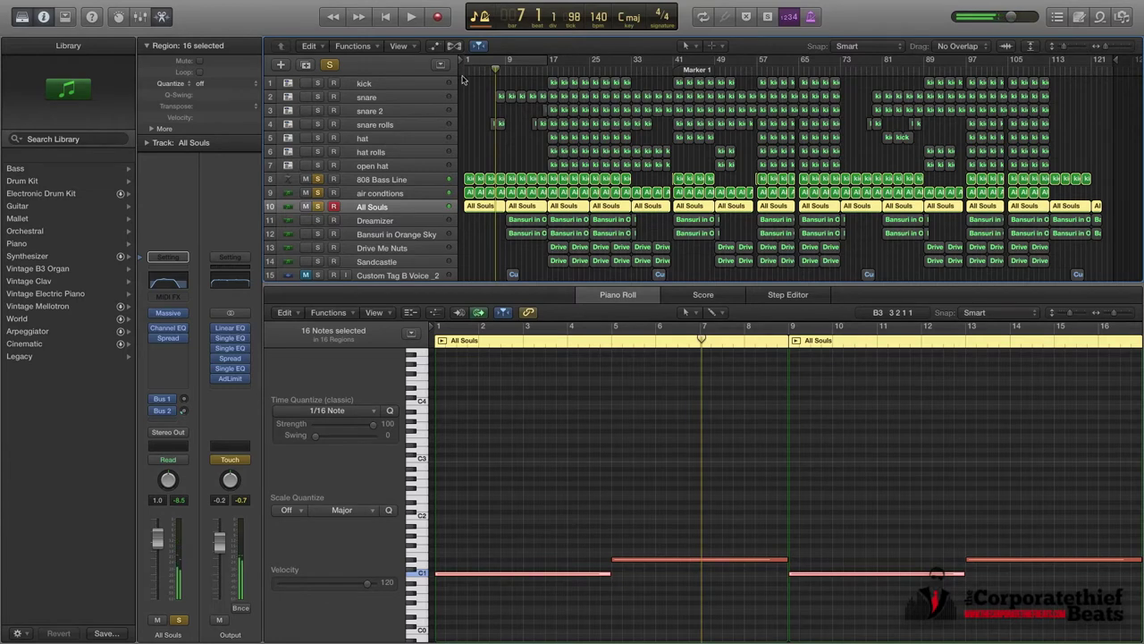
# Step: Show the first two 808 Bass Line regions, bars 1 to 4, enlarged in the Piano Roll
pyautogui.click(471, 179)
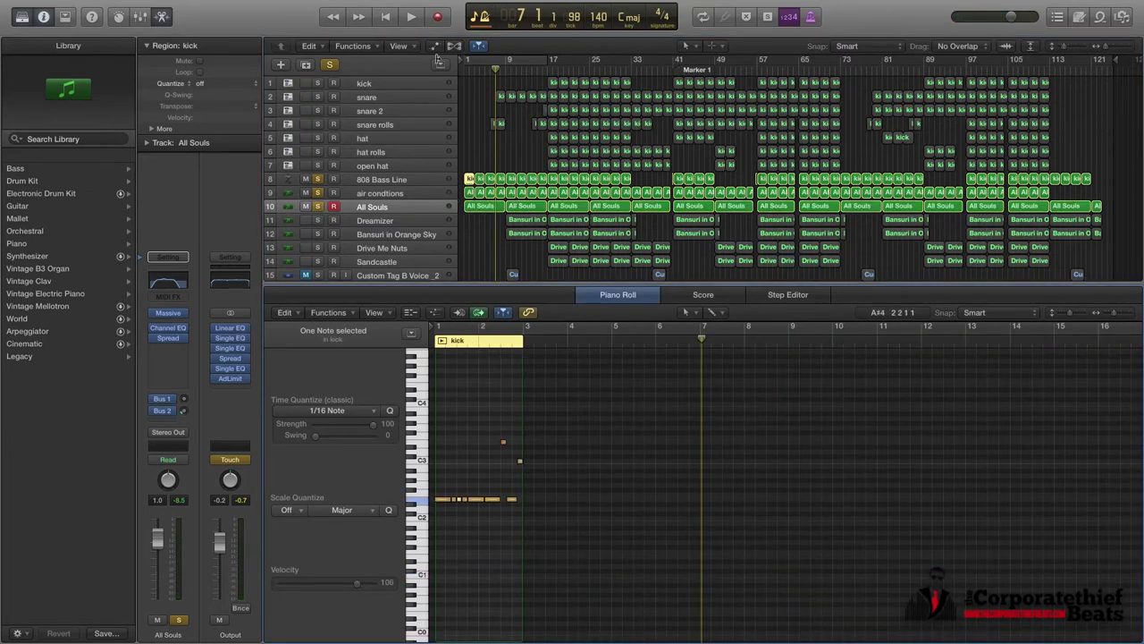
pyautogui.moveTo(1114, 312); pyautogui.dragTo(1119, 312)
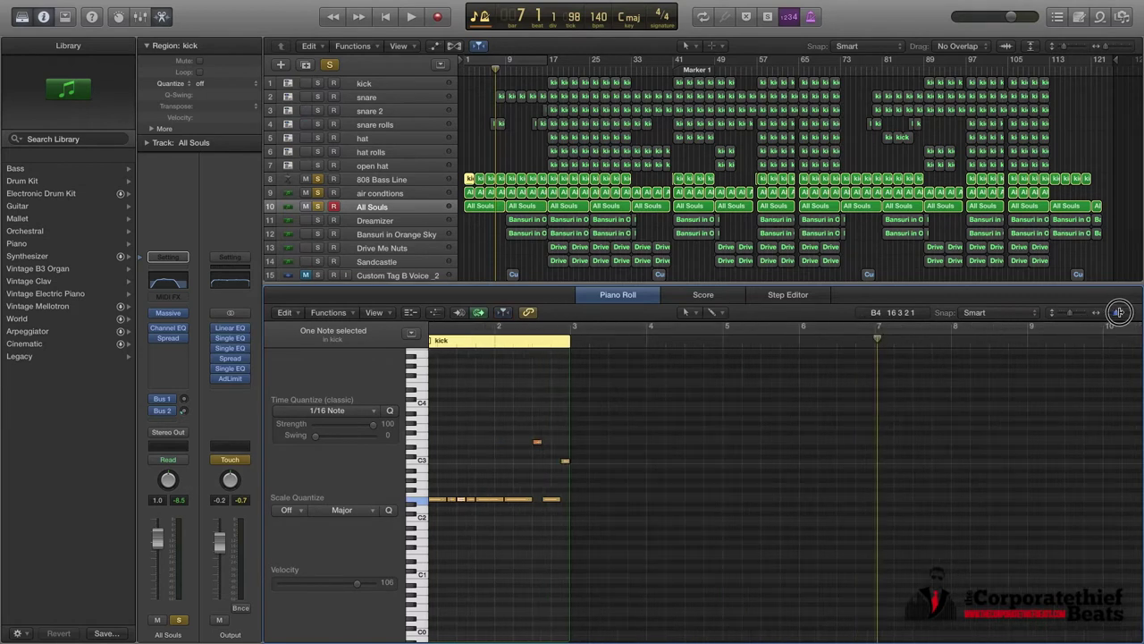
pyautogui.hscroll(-2, 787, 514)
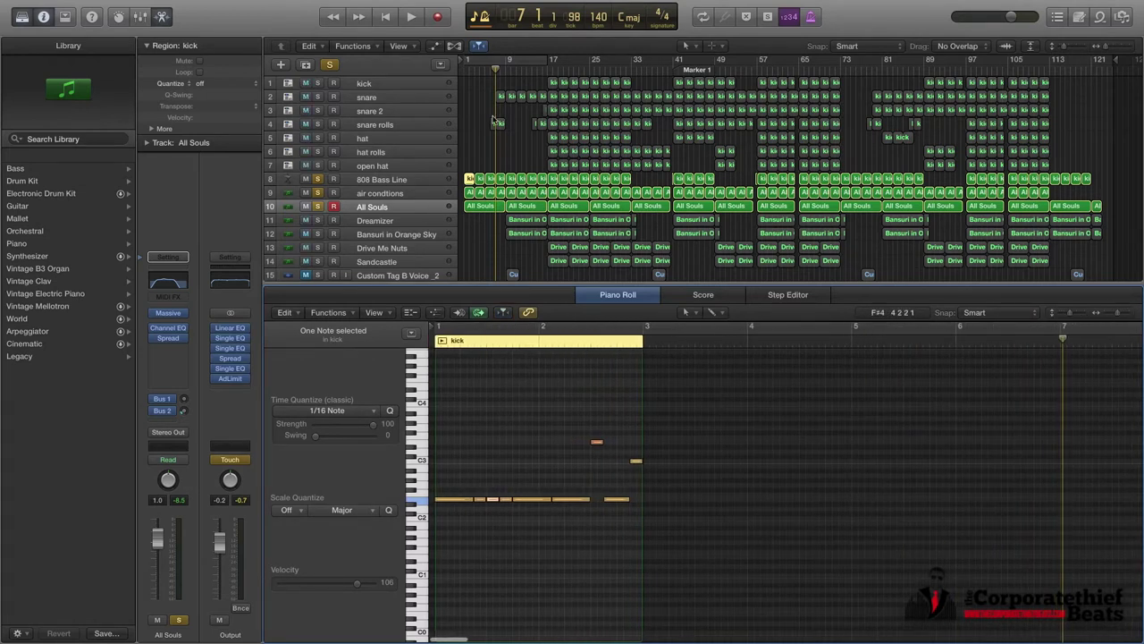
pyautogui.click(465, 170)
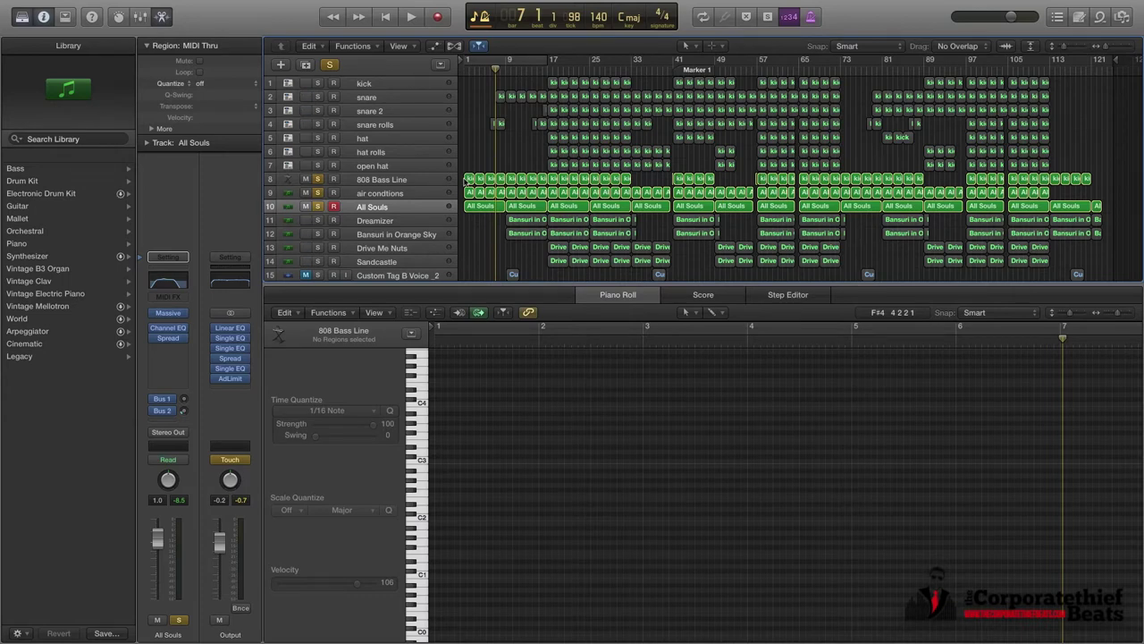
pyautogui.moveTo(465, 170); pyautogui.dragTo(495, 188)
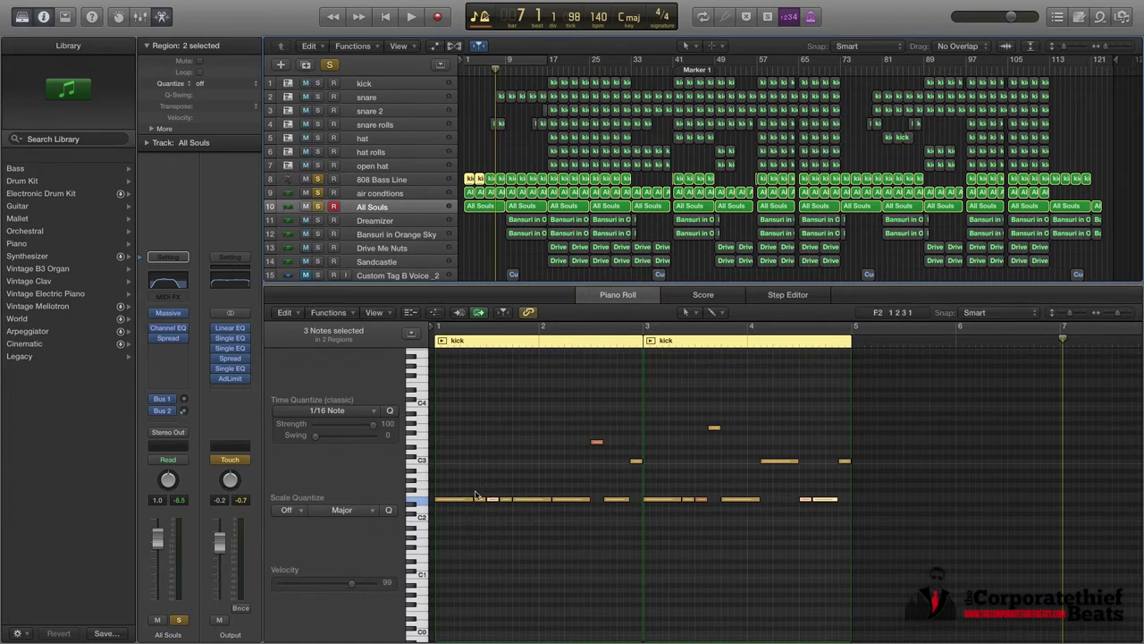
# Step: Play the soloed tracks repeatedly from bar 1 and study the 808 Bass Line notes in the Piano Roll
pyautogui.click(464, 70)
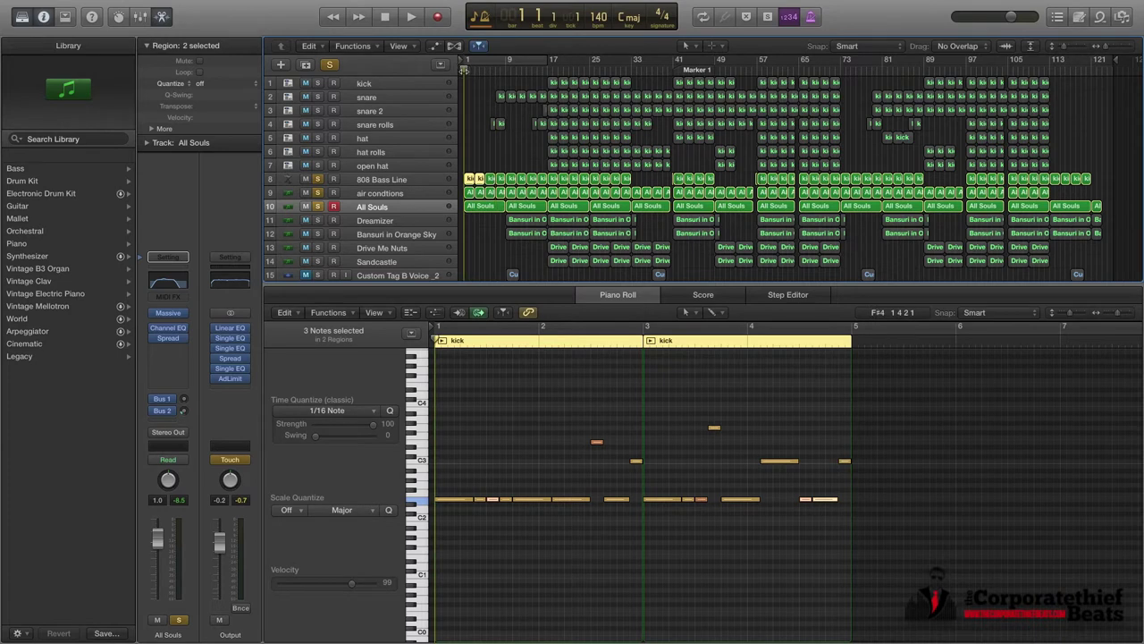
pyautogui.press('space')
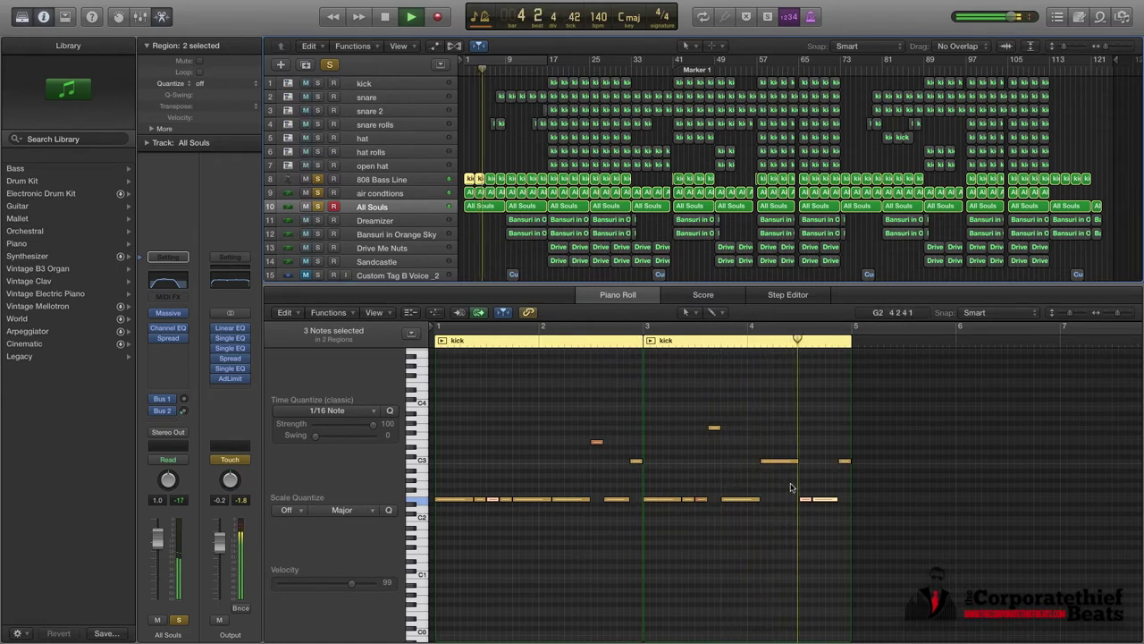
pyautogui.press('space')
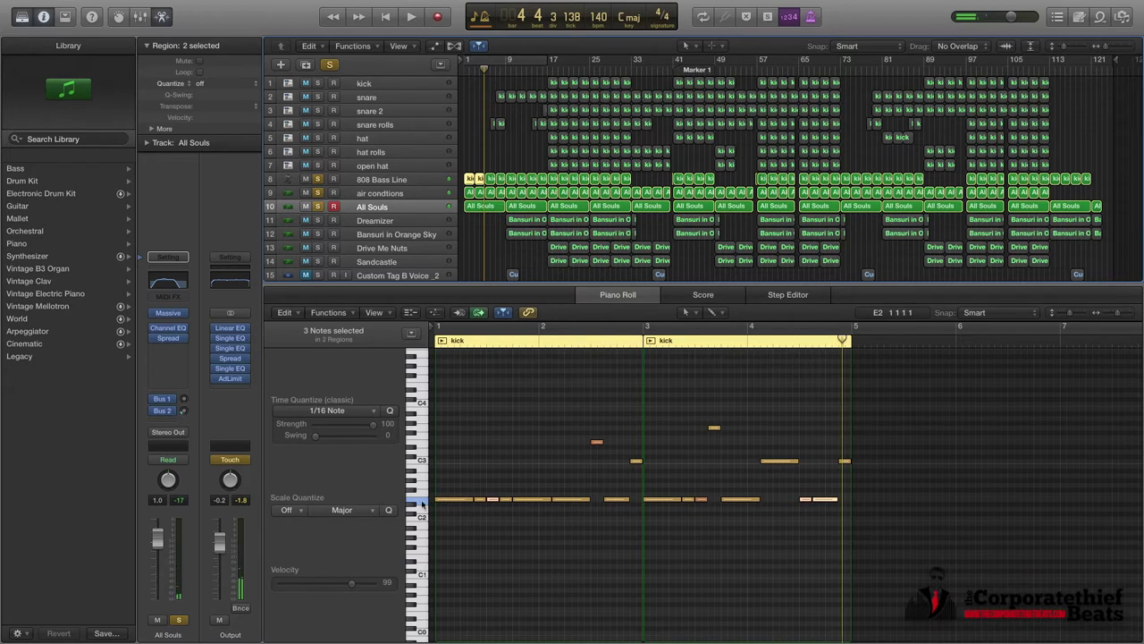
pyautogui.moveTo(449, 503)
pyautogui.press('space')
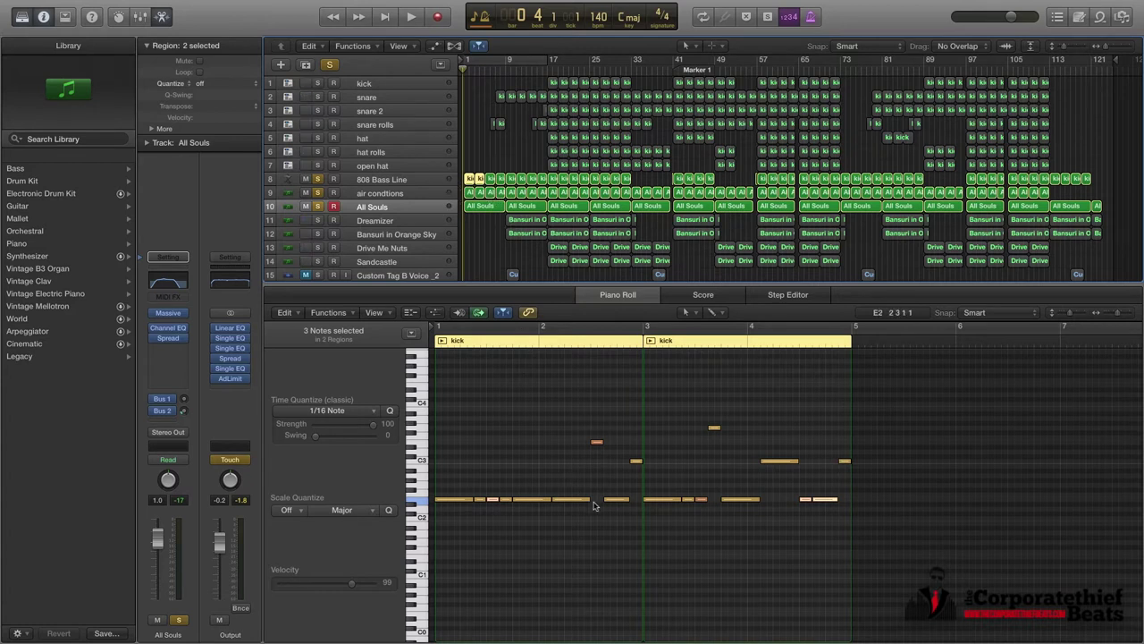
pyautogui.moveTo(534, 502)
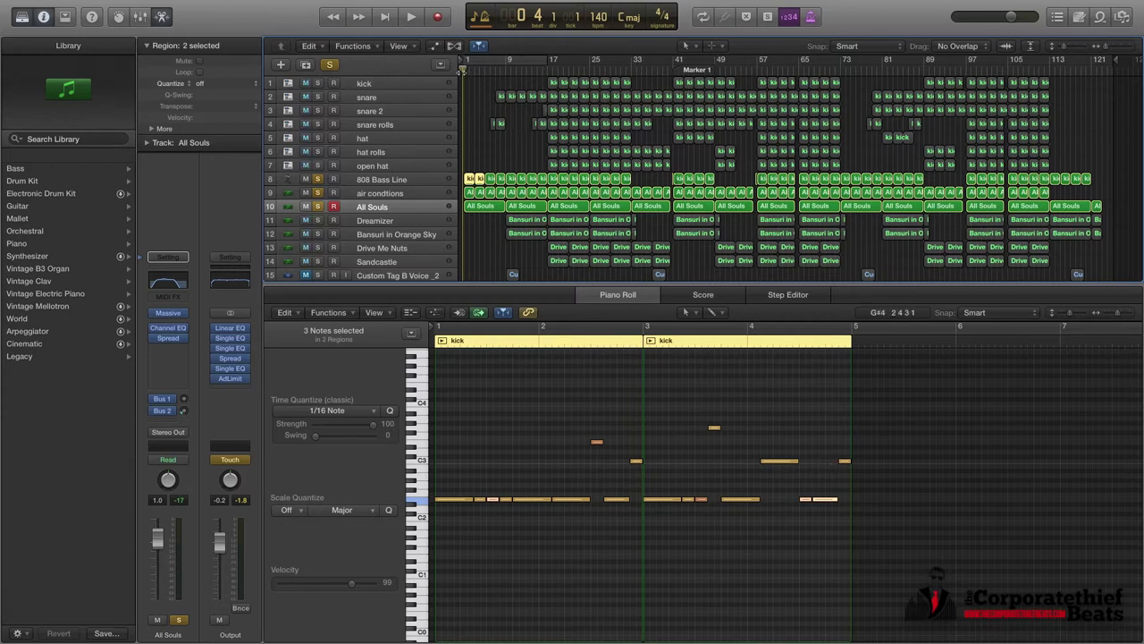
pyautogui.press('space')
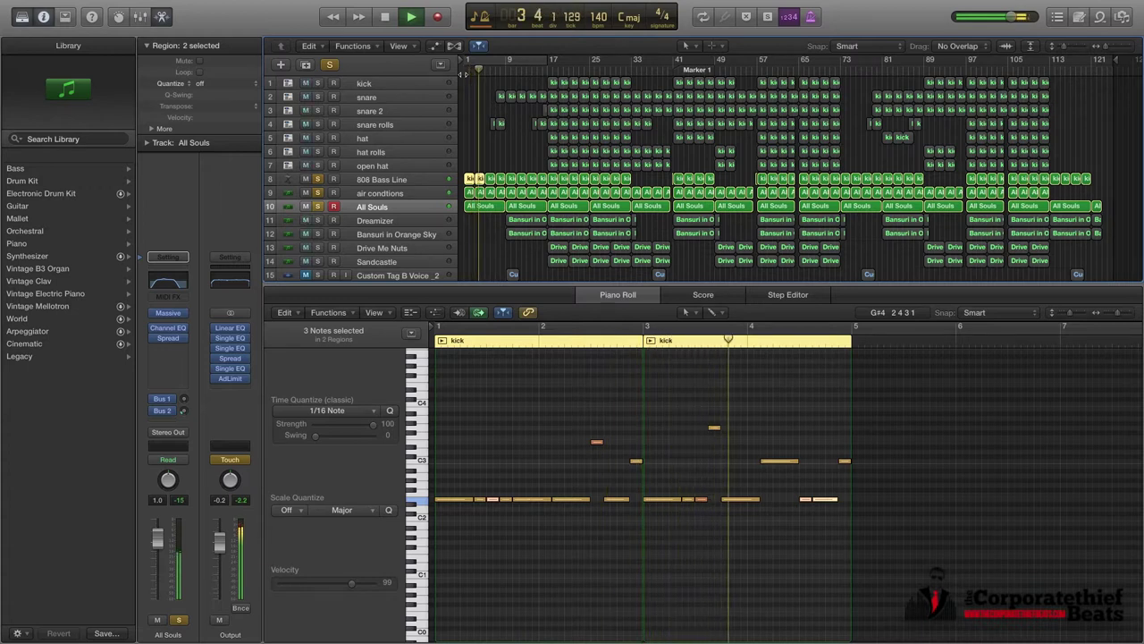
pyautogui.press('space')
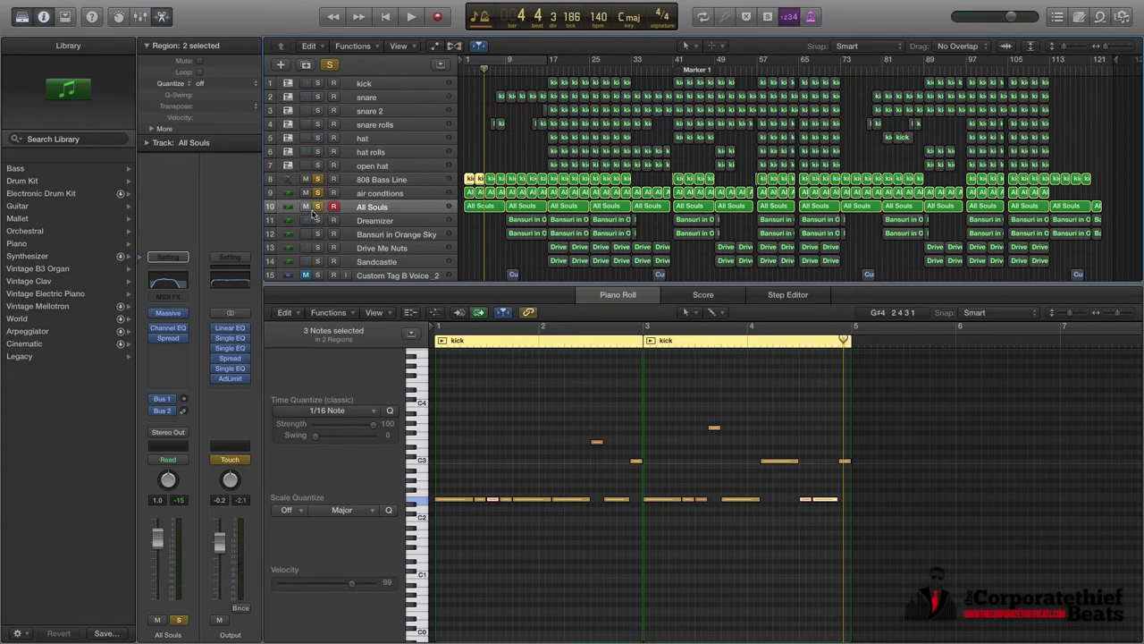
# Step: Unsolo All Souls and air condtions, and play the 808 Bass Line alone from bar 1
pyautogui.moveTo(317, 207); pyautogui.dragTo(318, 193)
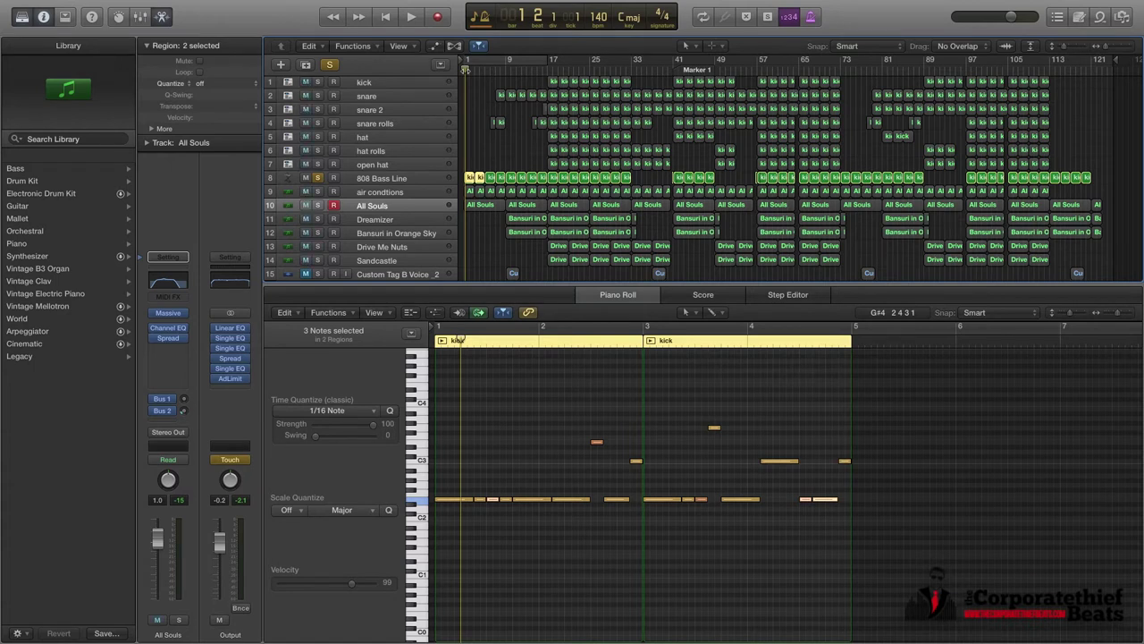
pyautogui.press('space')
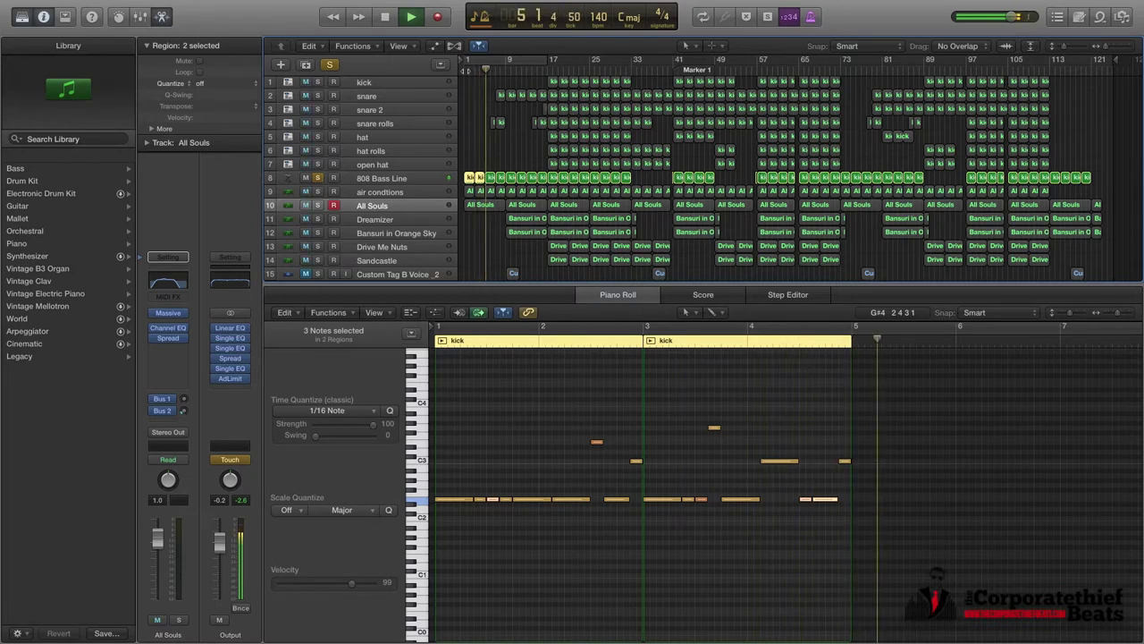
pyautogui.press('space')
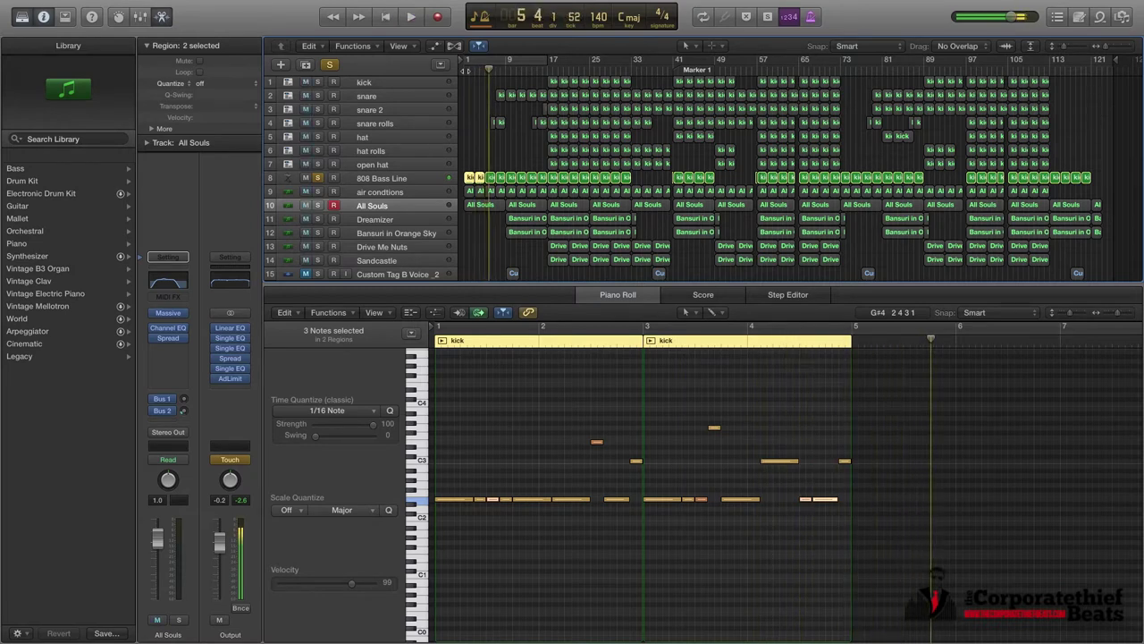
# Step: Solo air condtions, All Souls and snare rolls alongside the 808 Bass Line, leaving Dreamizer unsoloed
pyautogui.click(318, 191)
pyautogui.click(318, 205)
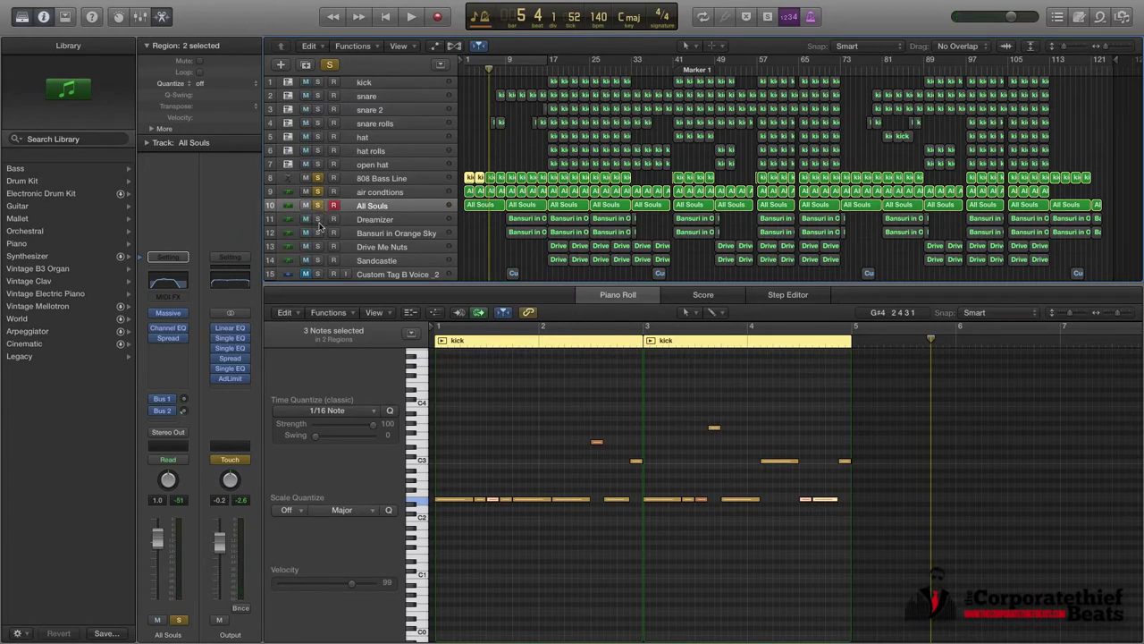
pyautogui.click(318, 220)
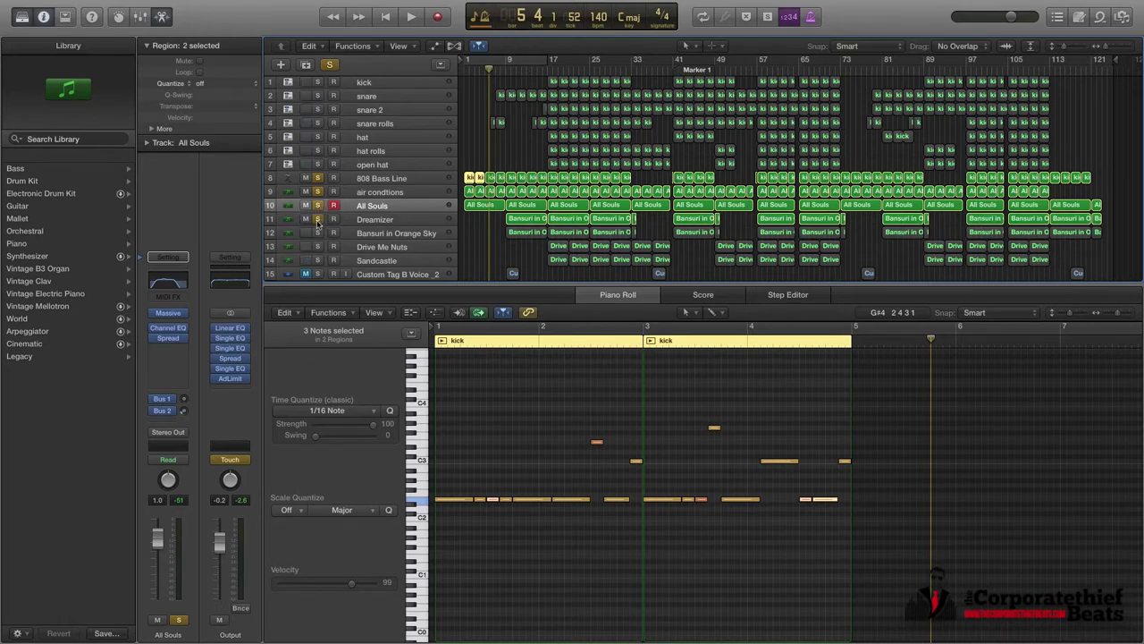
pyautogui.click(318, 220)
pyautogui.click(317, 123)
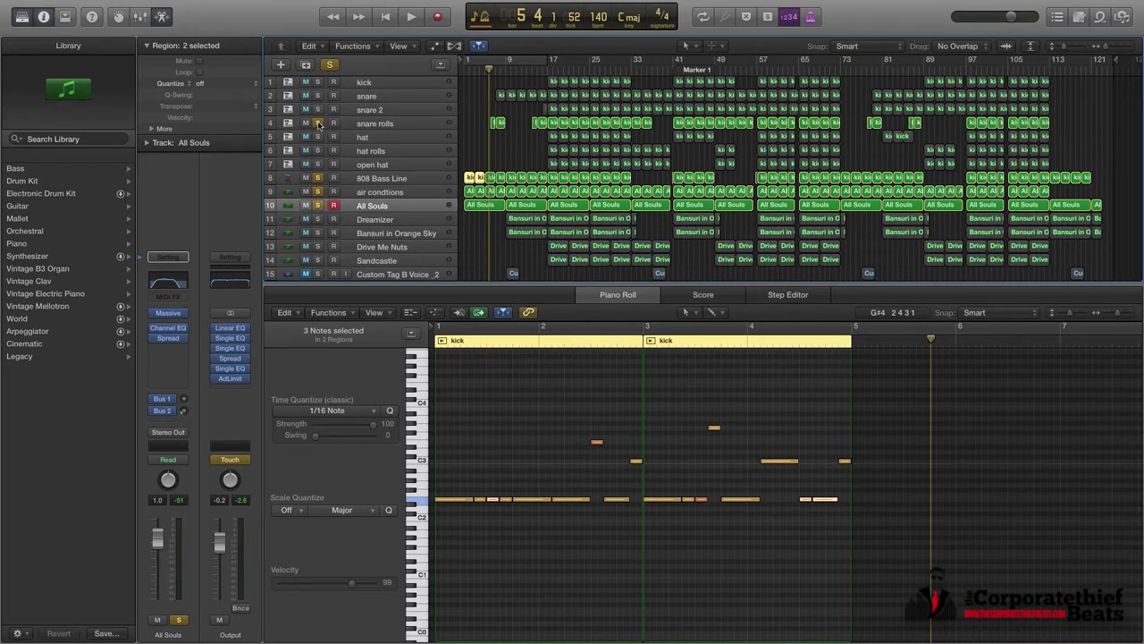
# Step: Play from about bar 5 and show the snare rolls regions enlarged in the Piano Roll
pyautogui.doubleClick(486, 72)
pyautogui.click(447, 124)
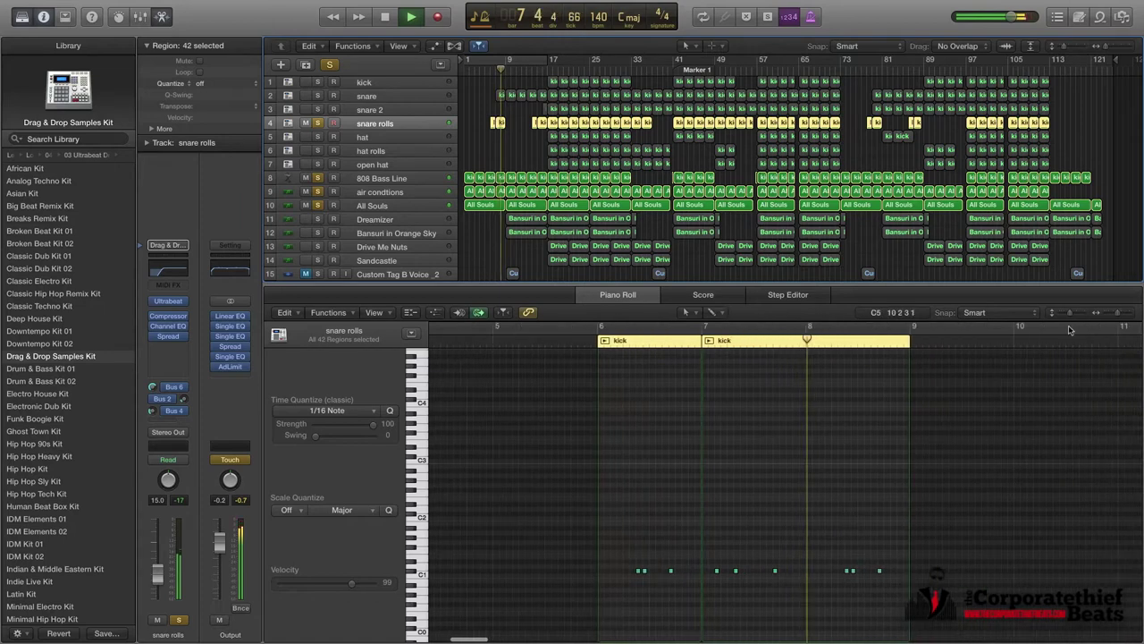
pyautogui.moveTo(1117, 313); pyautogui.dragTo(1122, 314)
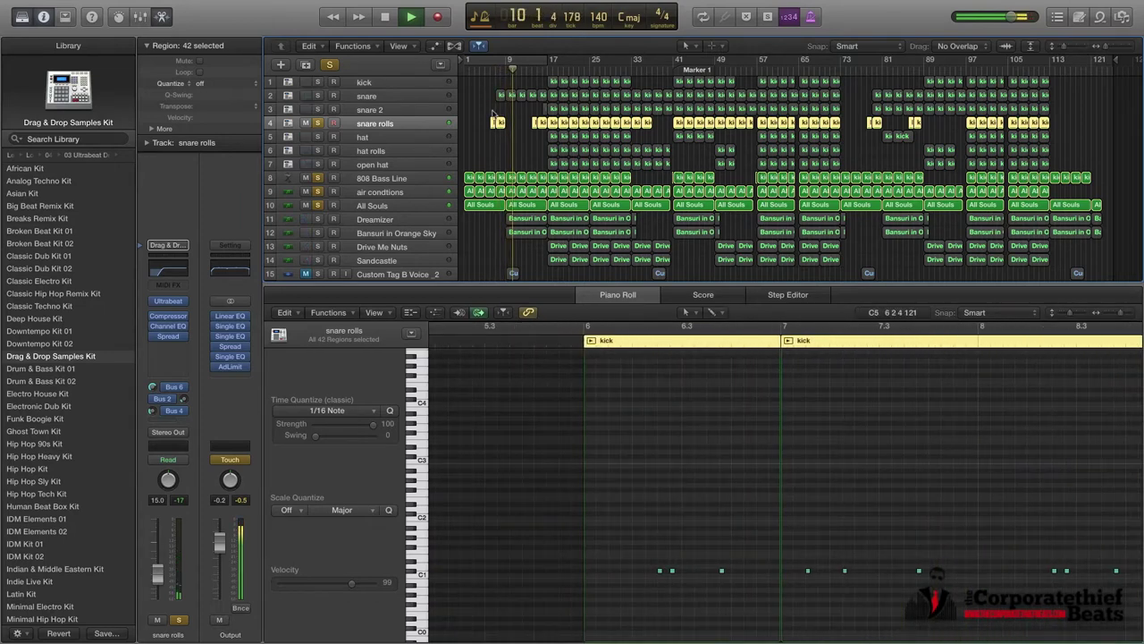
# Step: Solo the snare, show its first region in the Piano Roll, and add snare 2 to the soloed playback
pyautogui.click(315, 97)
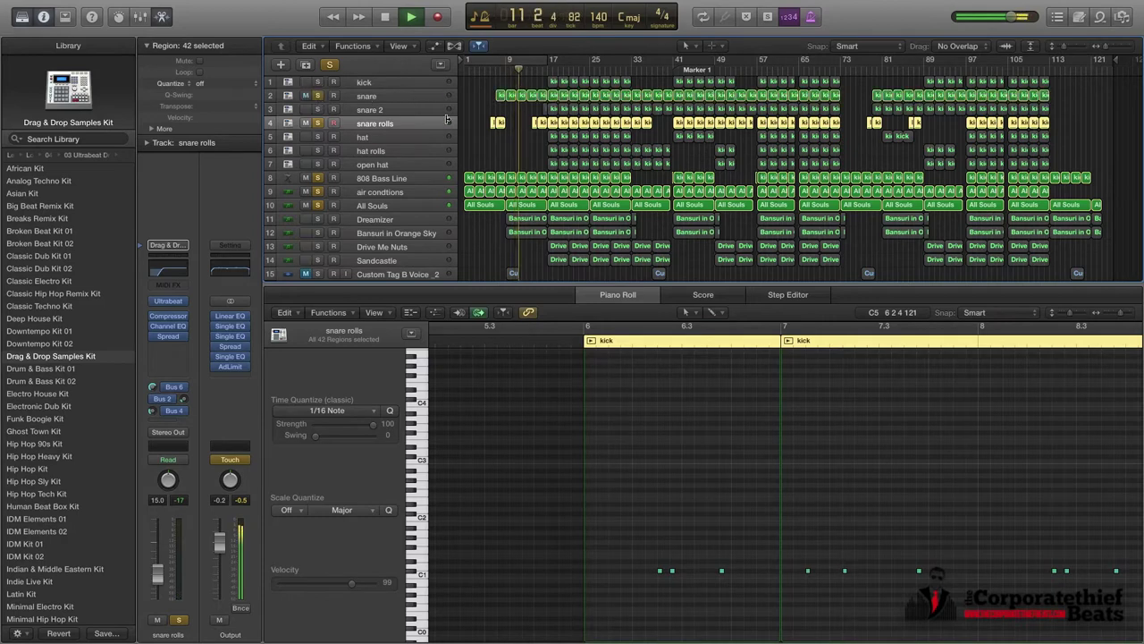
pyautogui.click(502, 96)
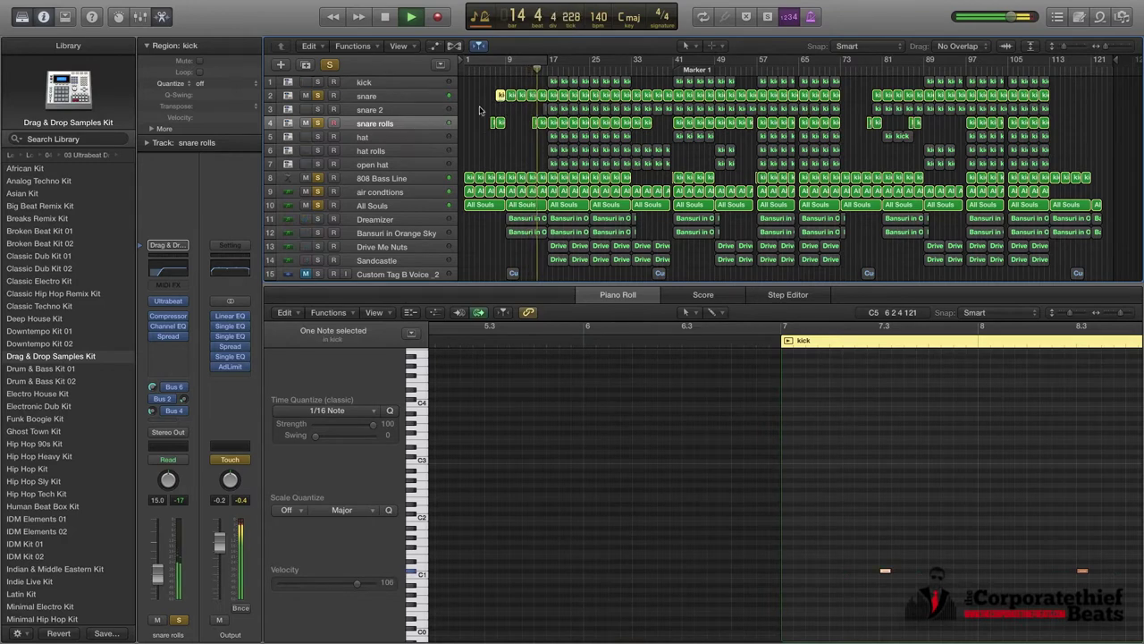
pyautogui.click(318, 109)
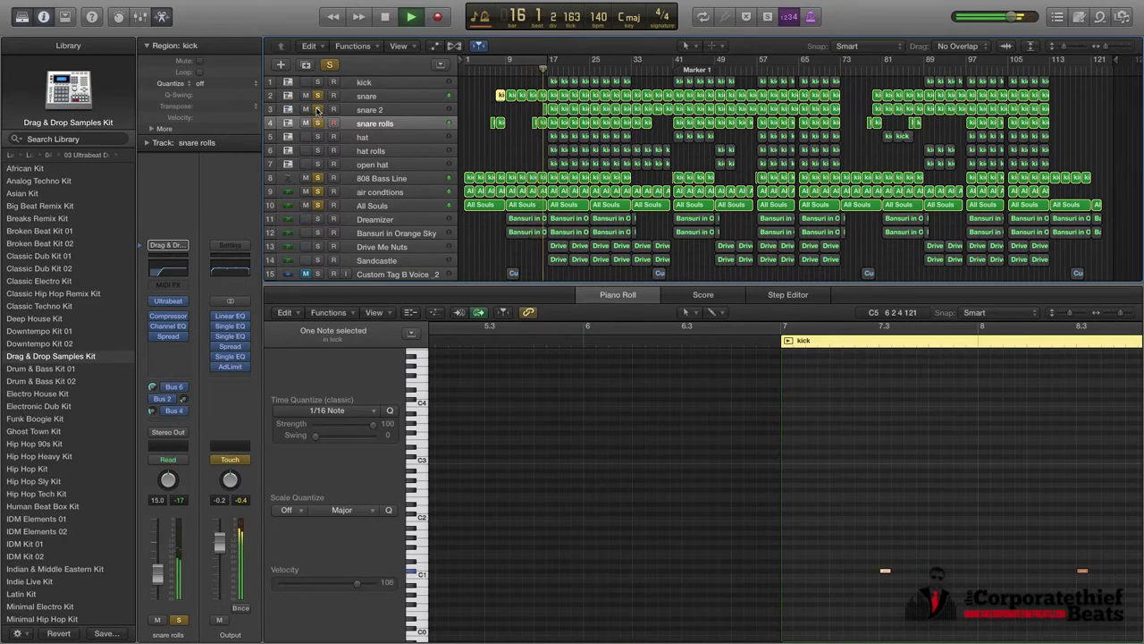
pyautogui.press('space')
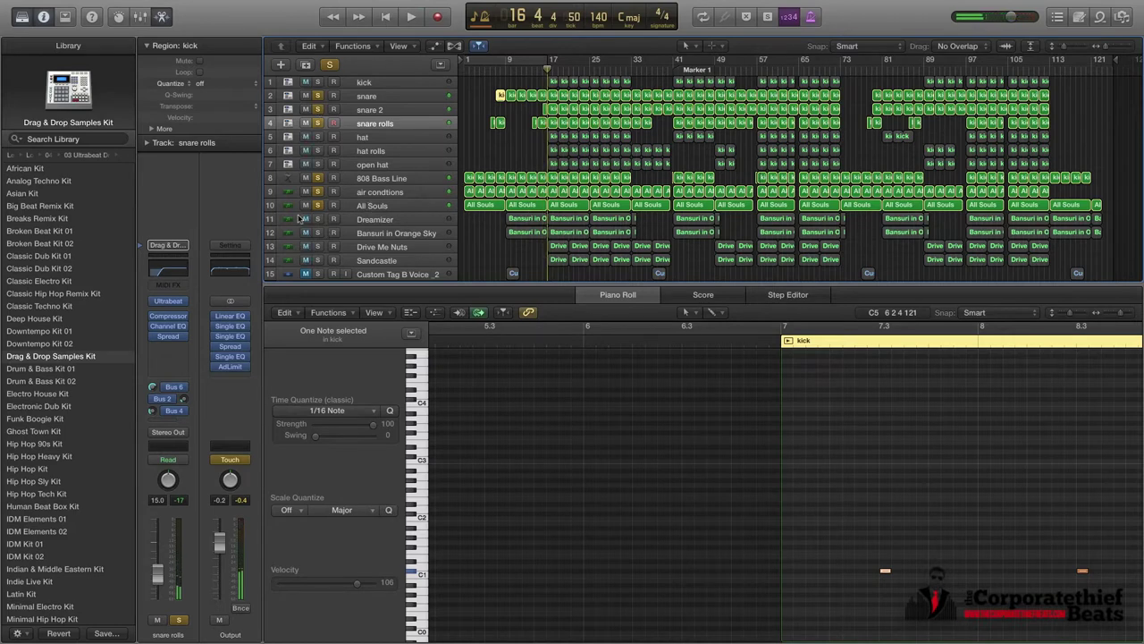
# Step: Unsolo the snare, snare 2 and snare rolls tracks, and solo Dreamizer and Bansuri in Orange Sky
pyautogui.click(317, 96)
pyautogui.click(316, 95)
pyautogui.click(317, 109)
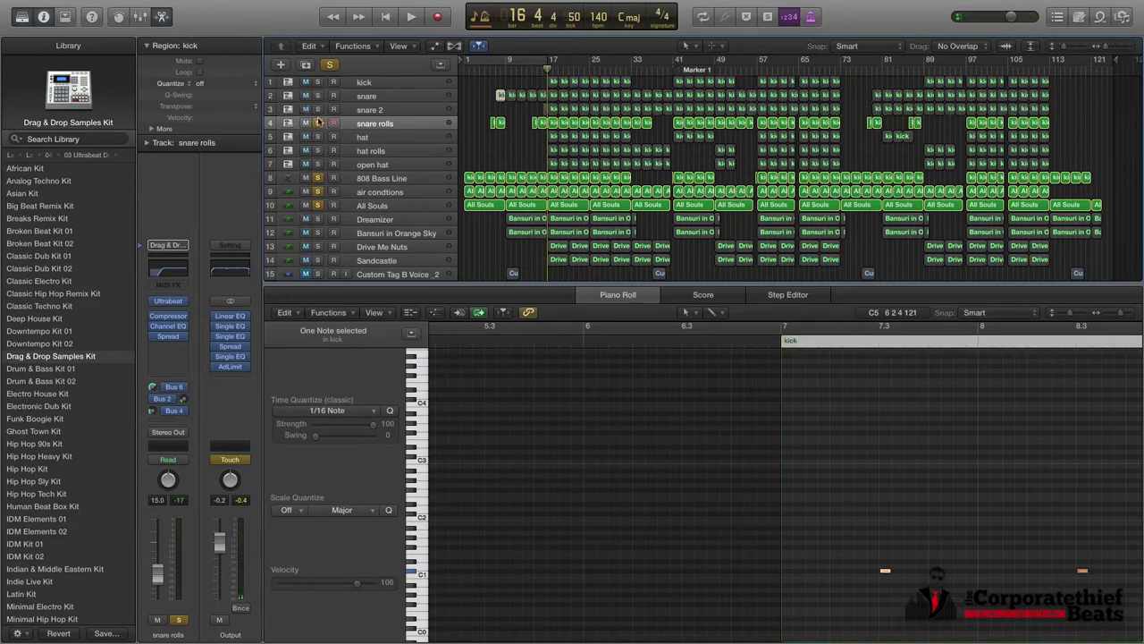
pyautogui.click(316, 123)
pyautogui.scroll(-1, 499, 240)
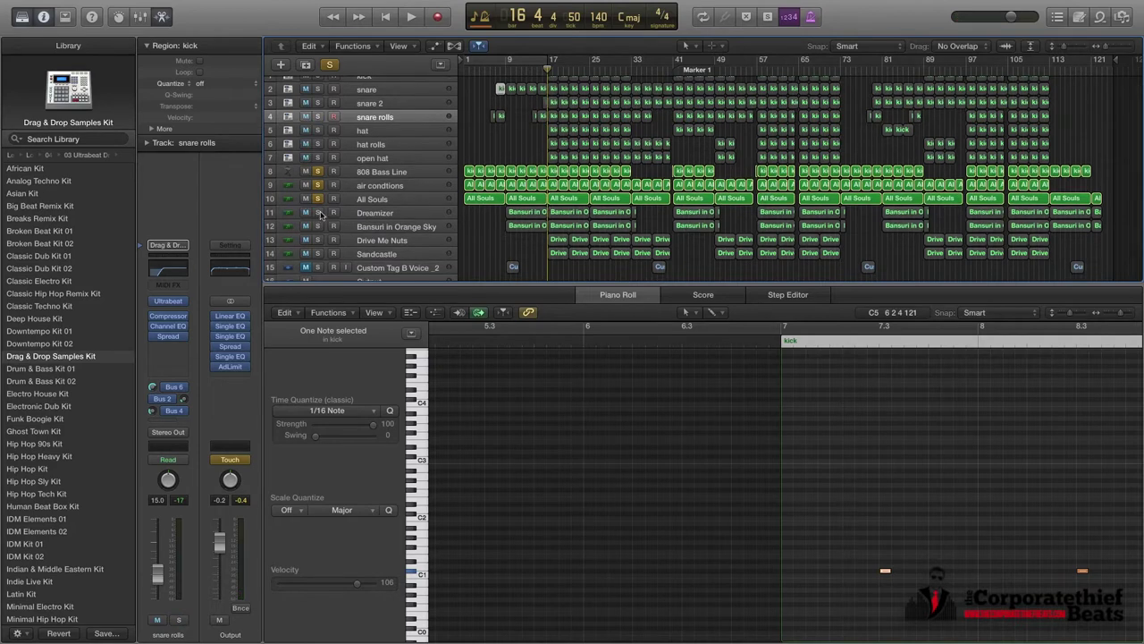
pyautogui.click(318, 213)
pyautogui.click(318, 226)
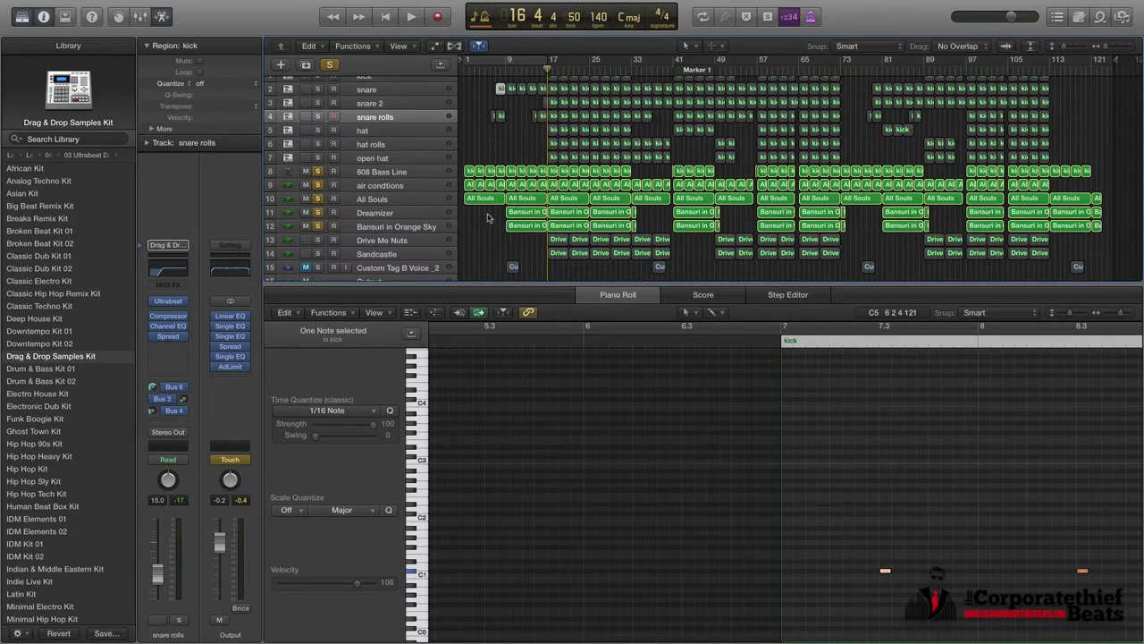
# Step: Show all the All Souls regions in the Piano Roll, zoomed out horizontally to span about 33 bars
pyautogui.click(415, 201)
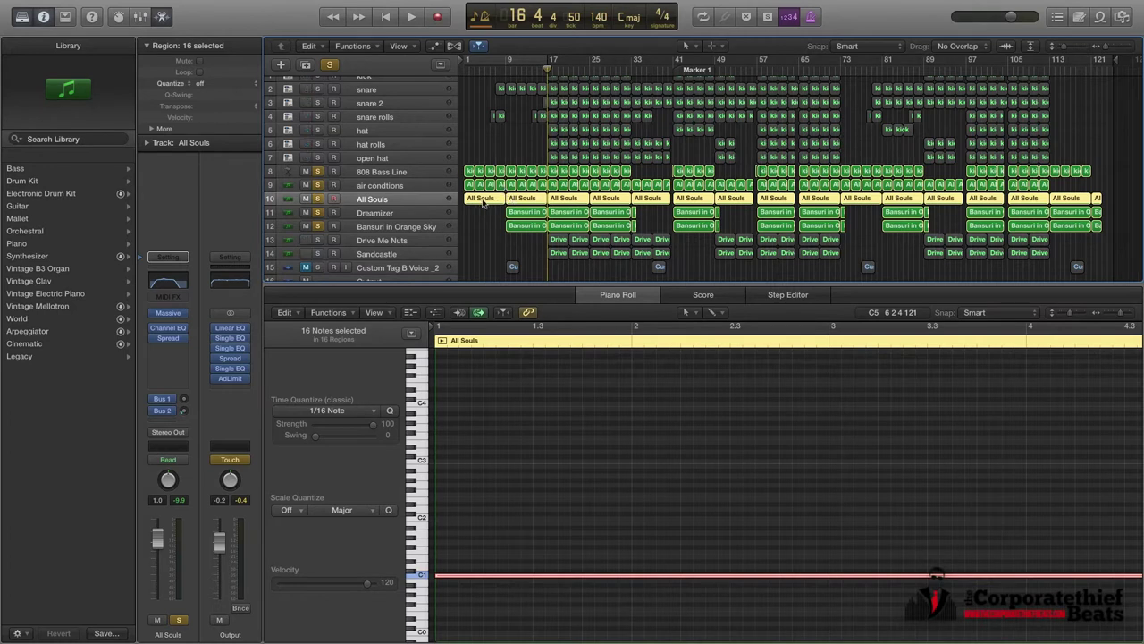
pyautogui.click(317, 212)
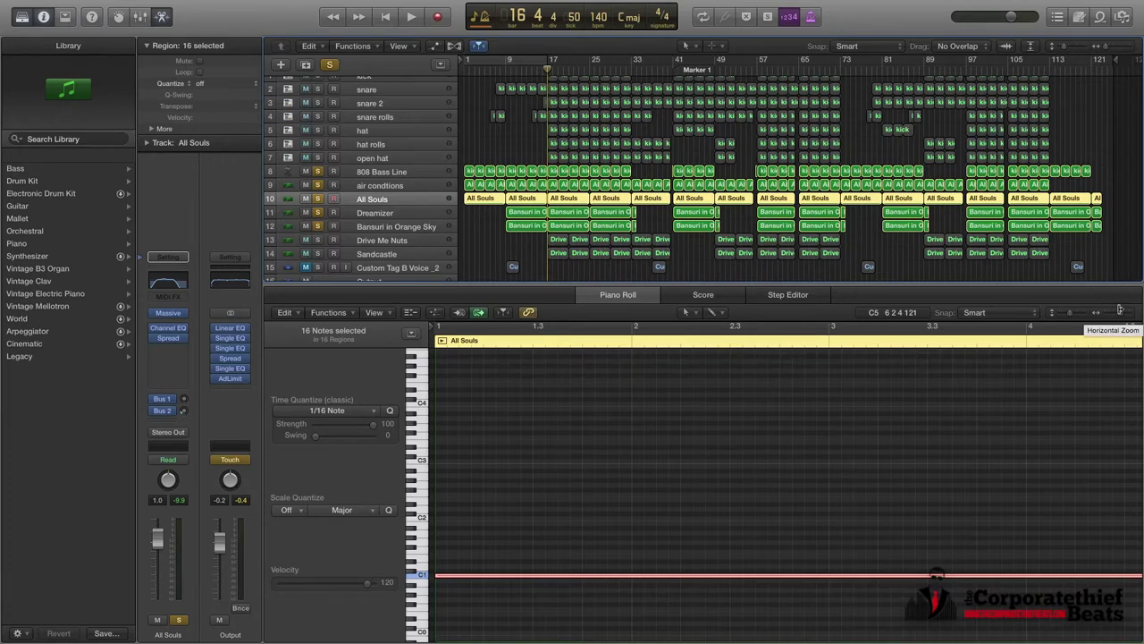
pyautogui.moveTo(1117, 308)
pyautogui.mouseDown()
pyautogui.moveTo(1116, 324)
pyautogui.moveTo(1096, 315)
pyautogui.mouseUp()
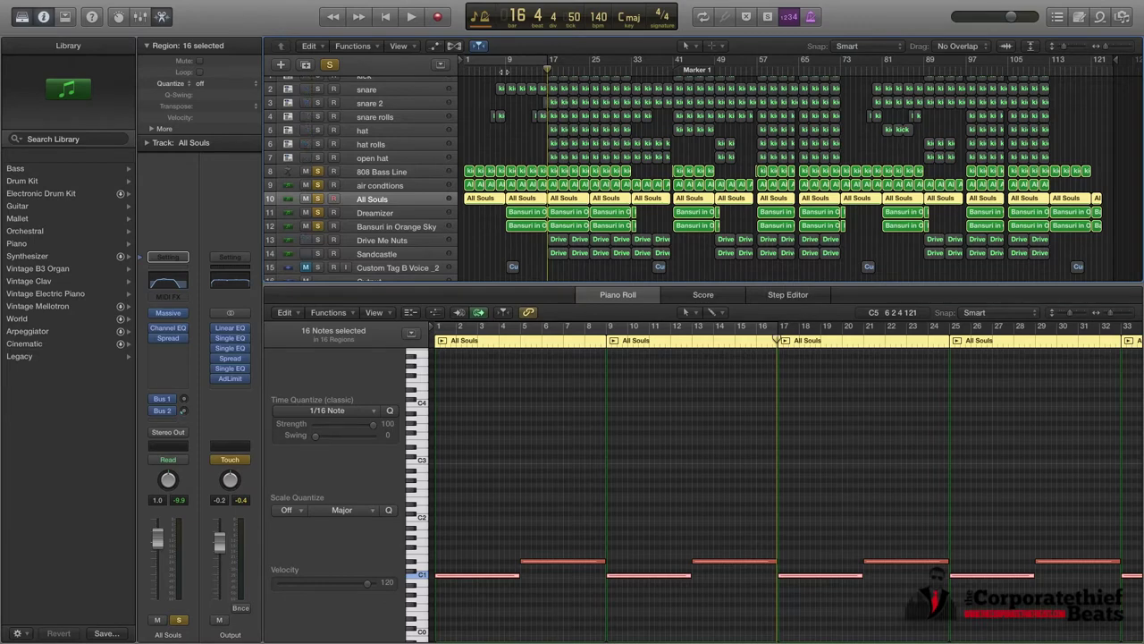
# Step: Play from about bar 9 while unsoloing All Souls, air condtions and 808 Bass Line, and stop around bar 15
pyautogui.press('space')
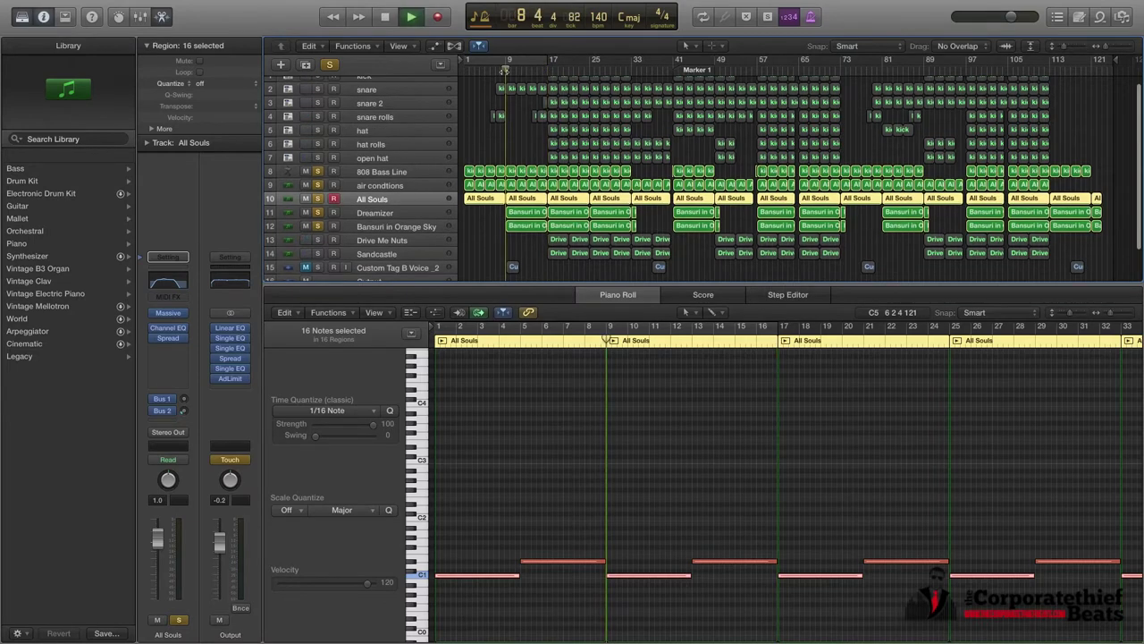
pyautogui.click(317, 198)
pyautogui.click(317, 186)
pyautogui.click(318, 172)
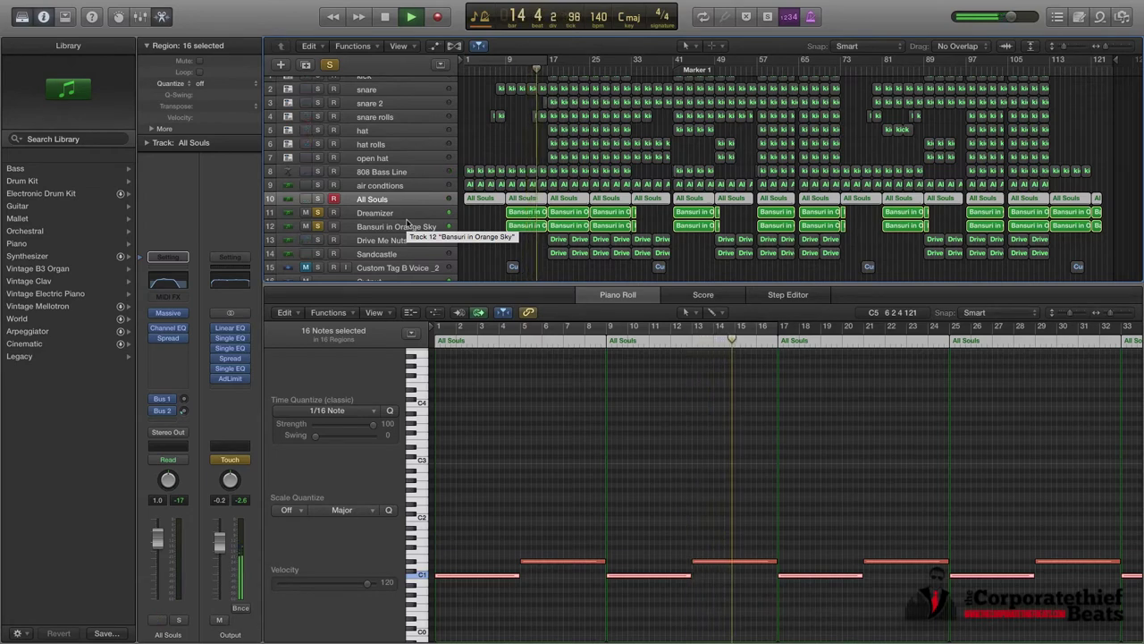
pyautogui.press('space')
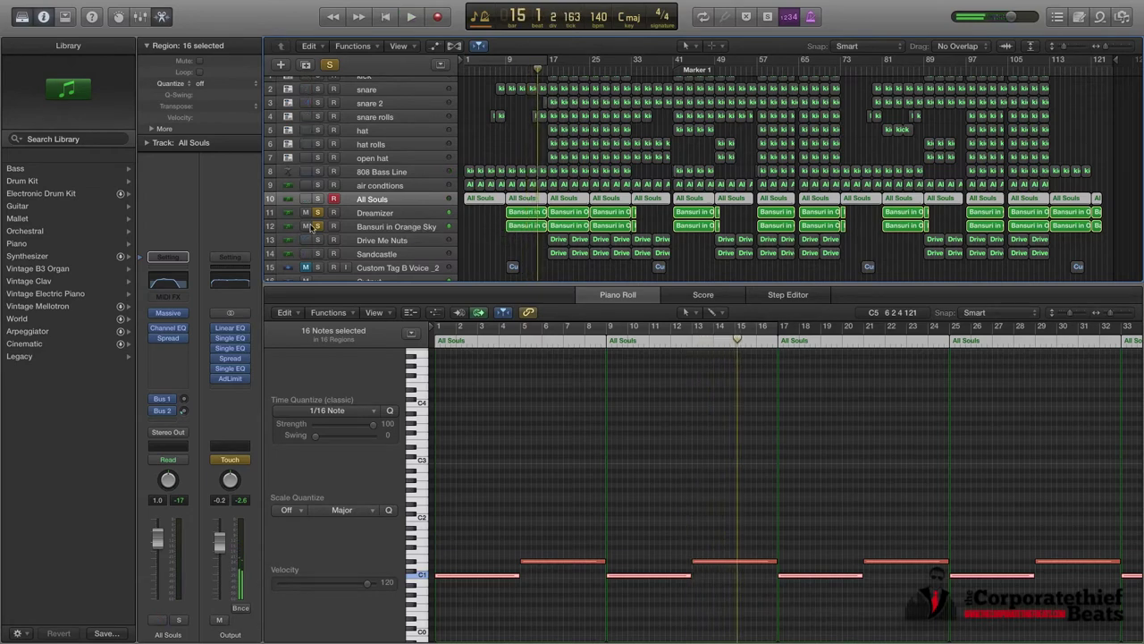
# Step: Play Bansuri in Orange Sky alone from about bar 9 with its first region enlarged in the Piano Roll
pyautogui.click(318, 226)
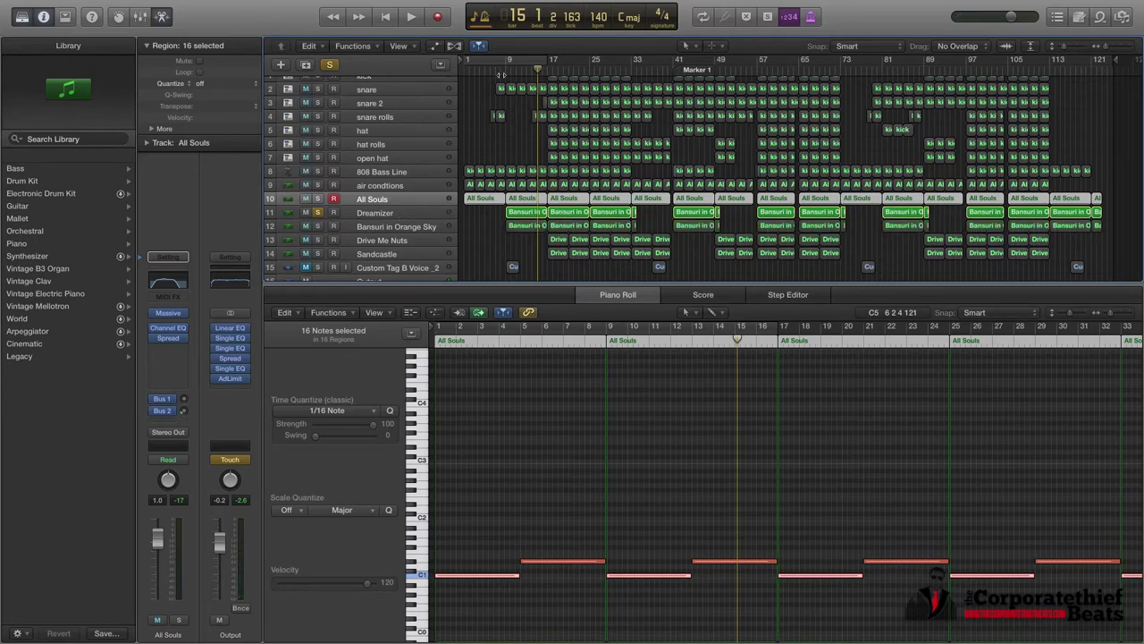
pyautogui.click(320, 212)
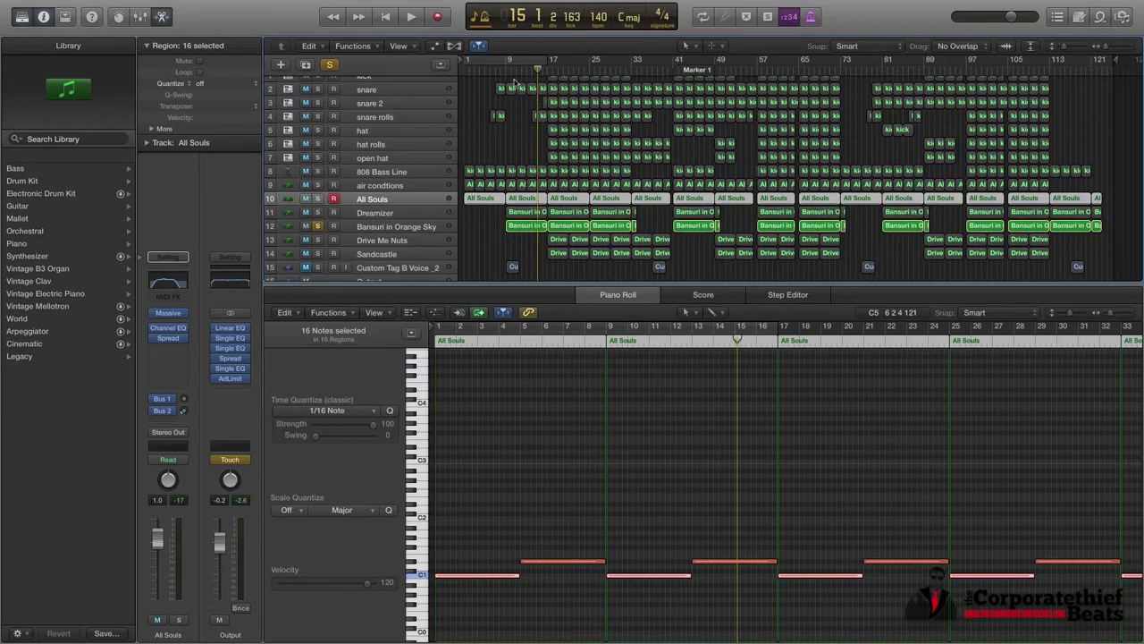
pyautogui.click(505, 68)
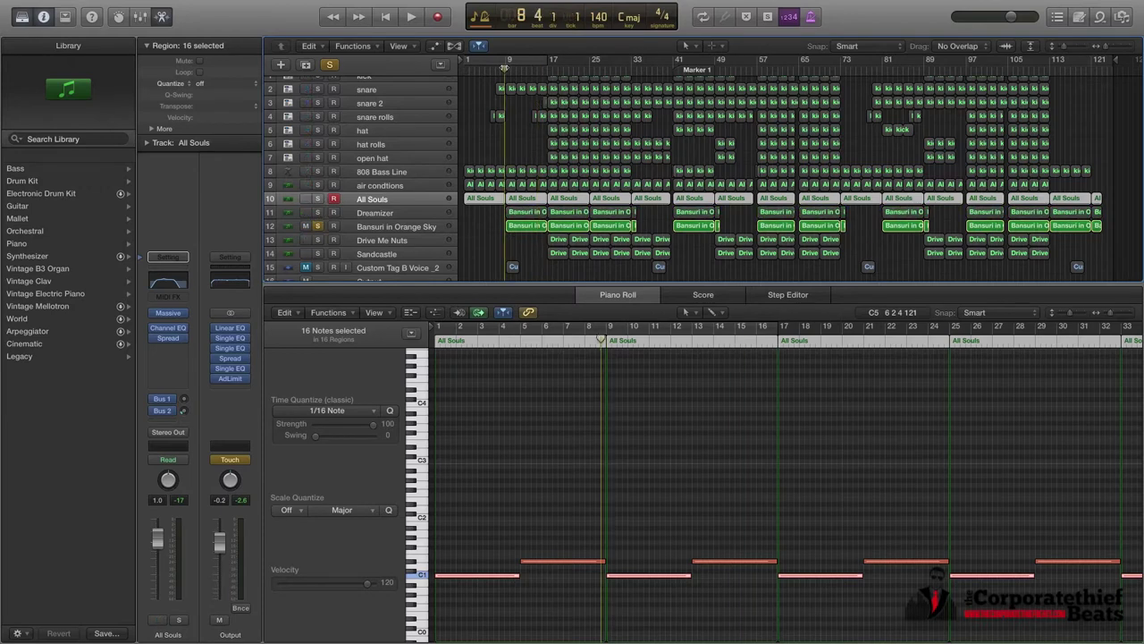
pyautogui.click(527, 226)
pyautogui.press('space')
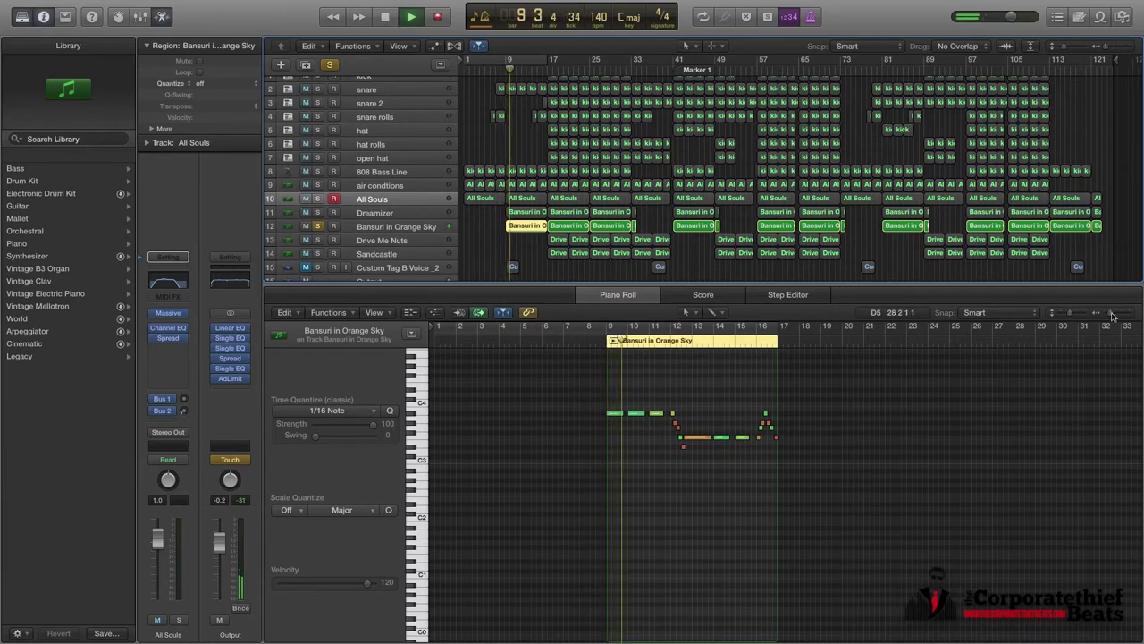
pyautogui.moveTo(1112, 315)
pyautogui.mouseDown()
pyautogui.moveTo(1122, 316)
pyautogui.moveTo(1109, 315)
pyautogui.mouseUp()
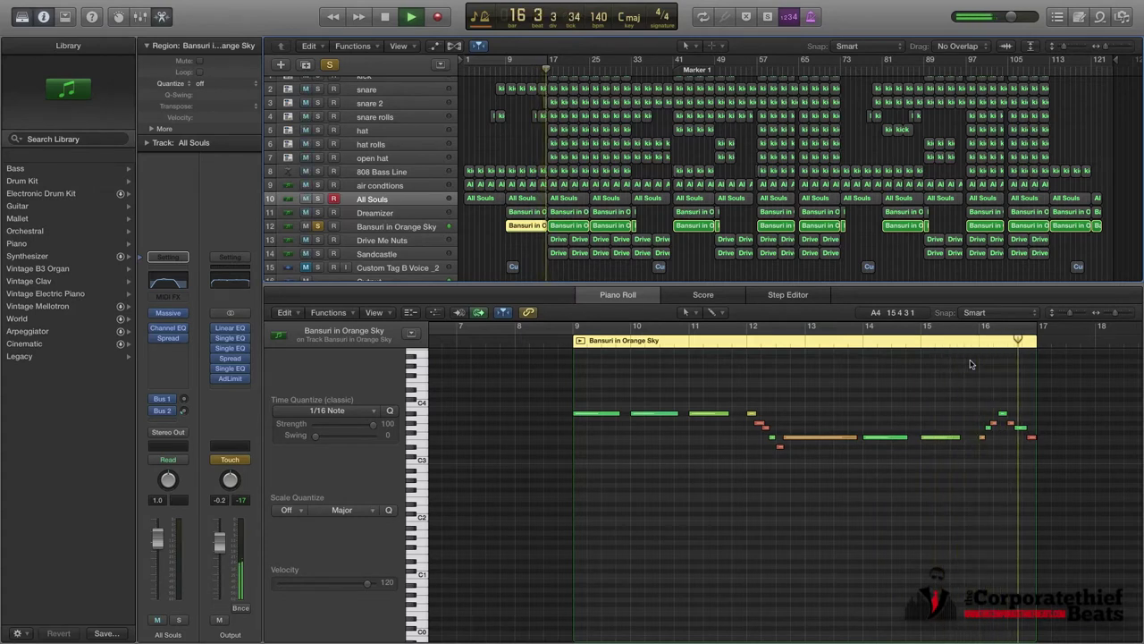
pyautogui.press('space')
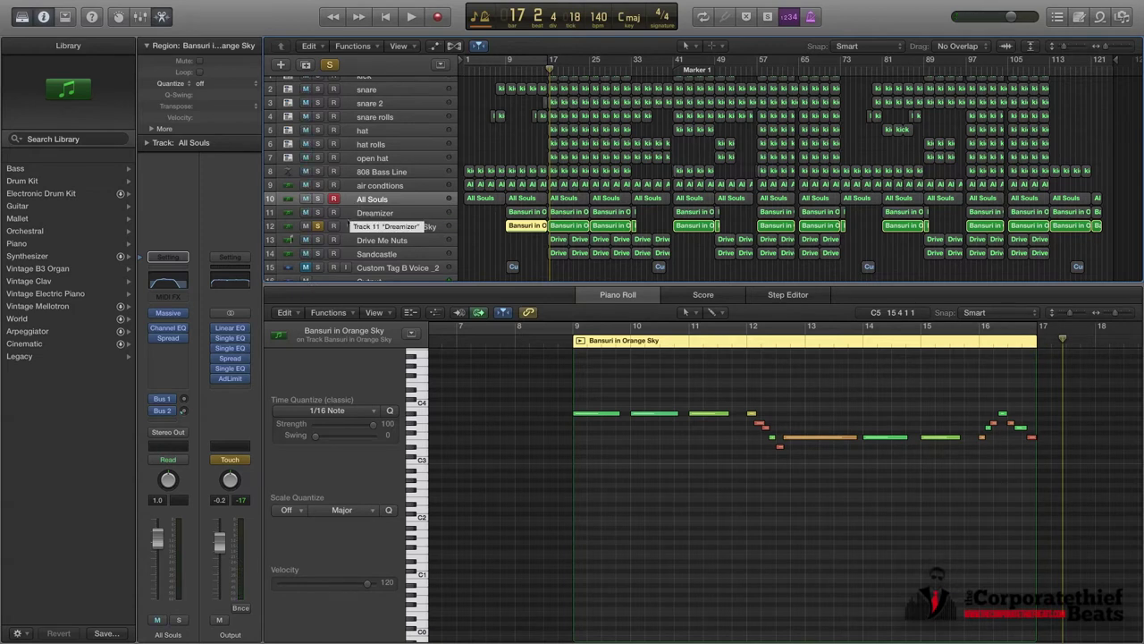
# Step: Examine the Massive instrument and Channel EQ settings on the Bansuri in Orange Sky track, closing each plug-in window
pyautogui.click(168, 313)
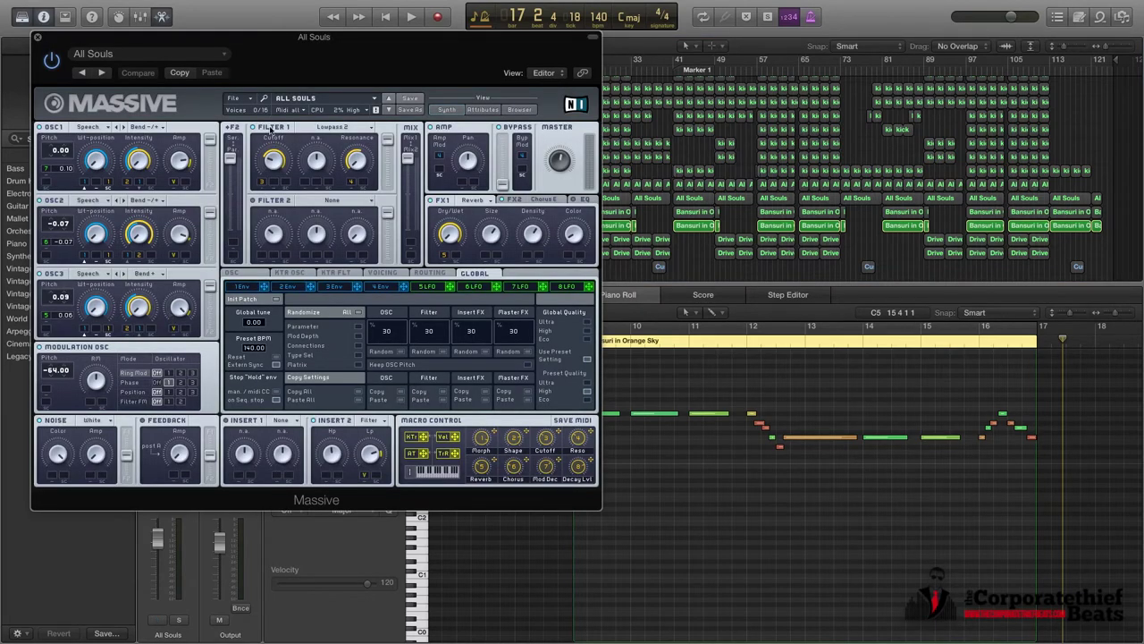
pyautogui.click(37, 39)
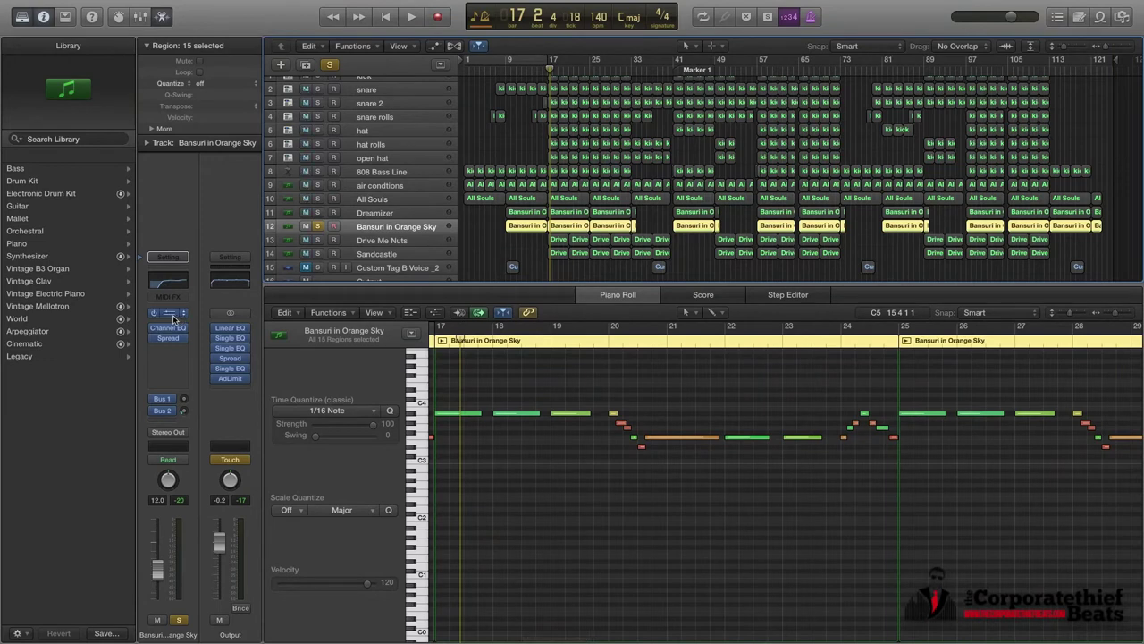
pyautogui.press('v')
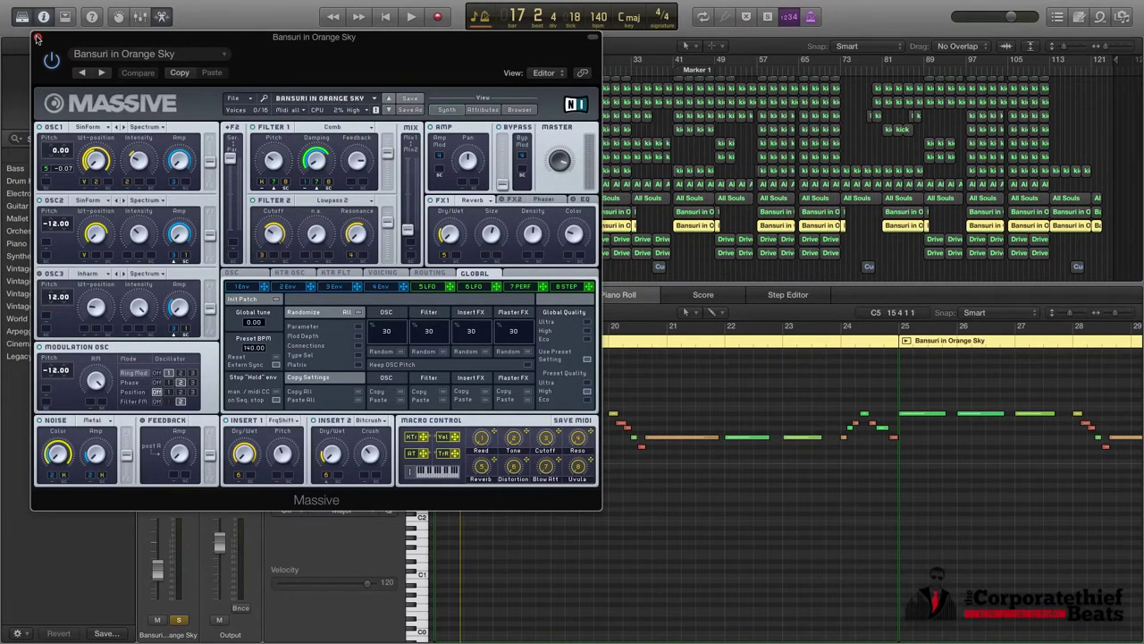
pyautogui.click(37, 39)
pyautogui.click(177, 273)
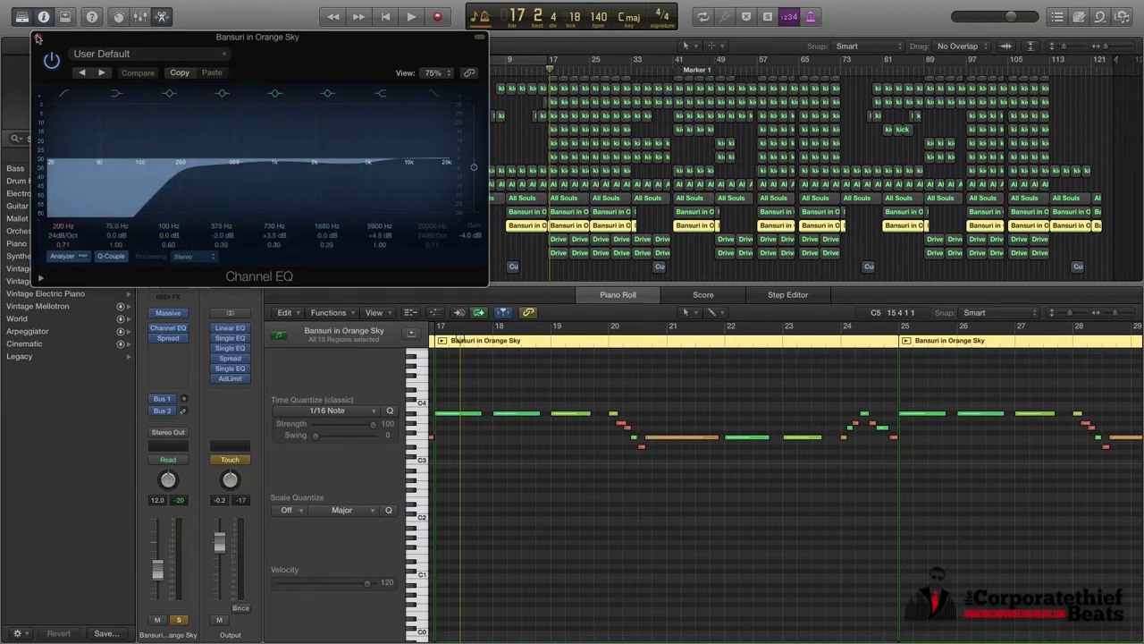
pyautogui.click(37, 39)
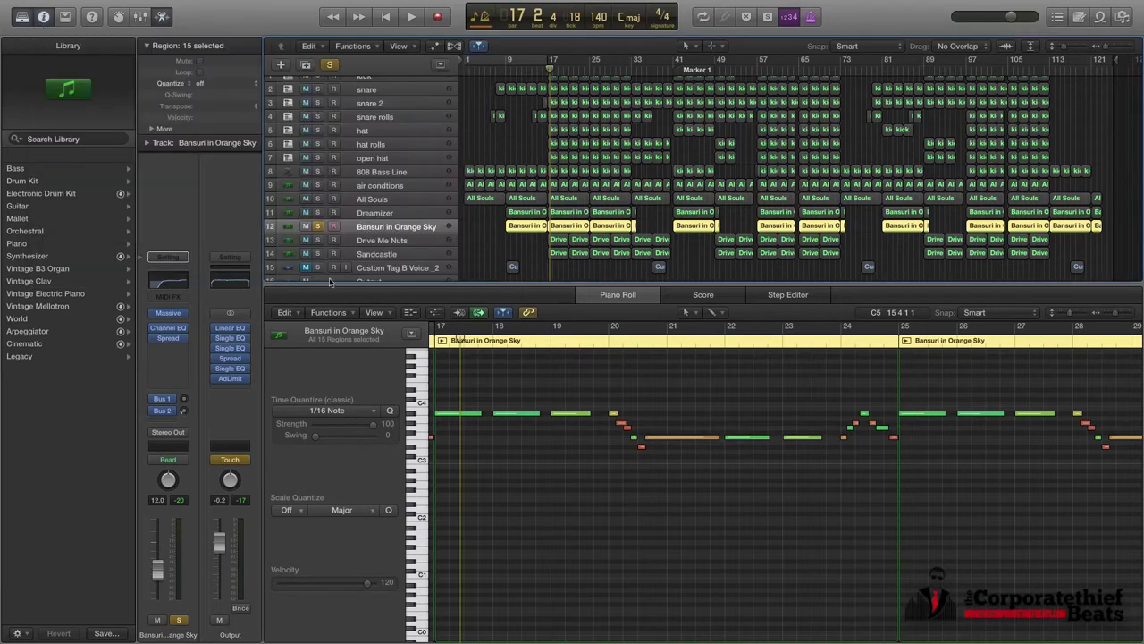
# Step: Solo Dreamizer instead of Bansuri in Orange Sky, show its first region's notes, and play it from bar 9
pyautogui.click(318, 213)
pyautogui.click(318, 226)
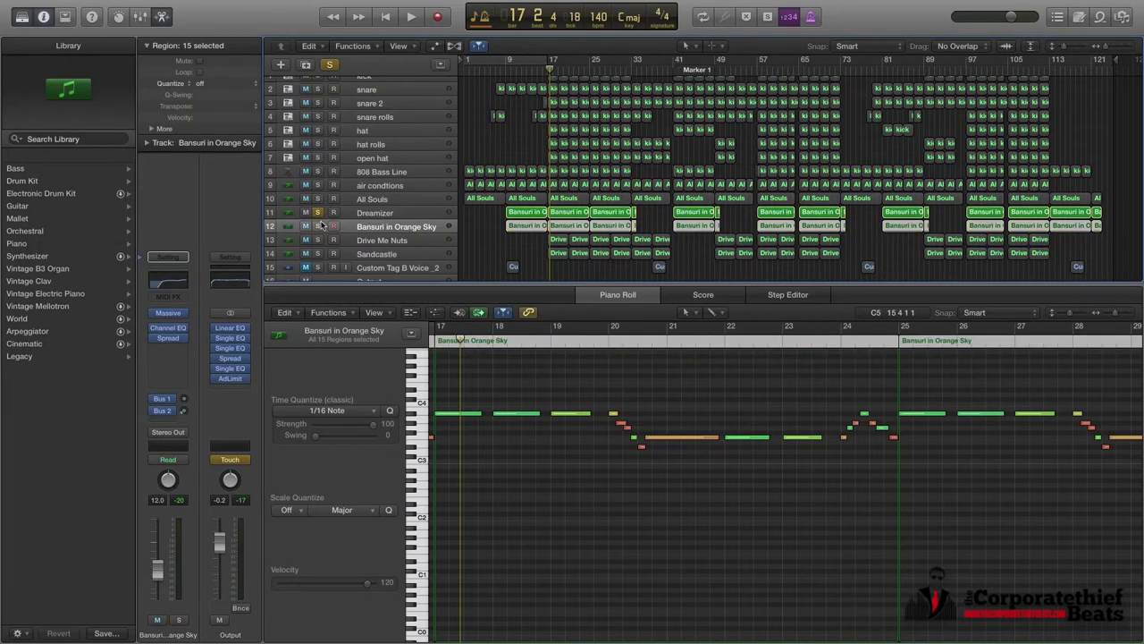
pyautogui.click(506, 62)
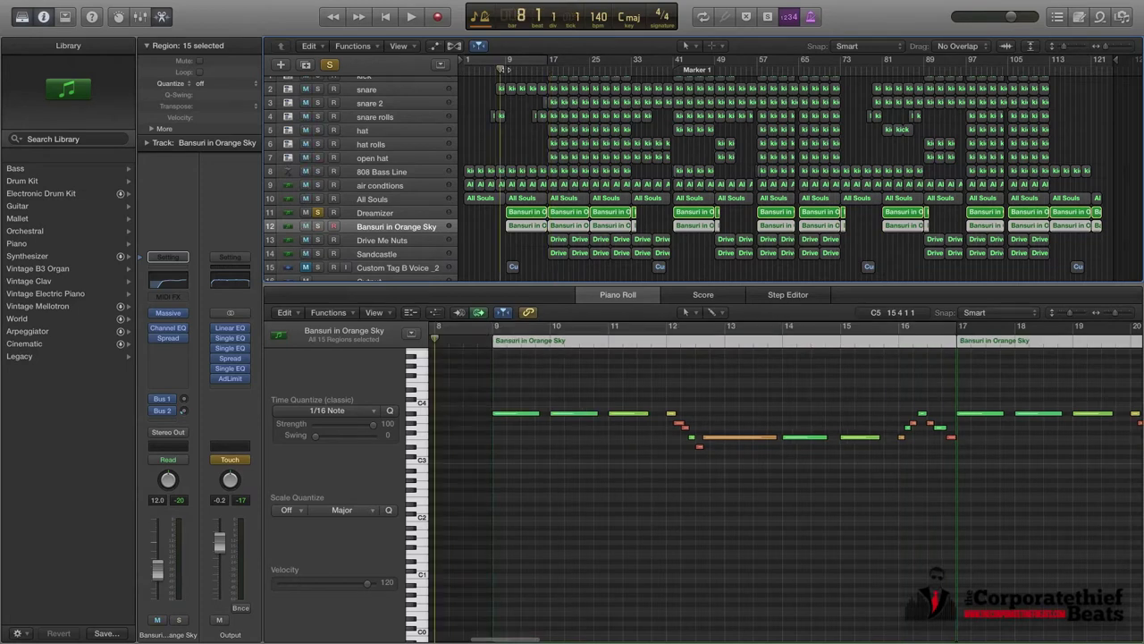
pyautogui.click(527, 212)
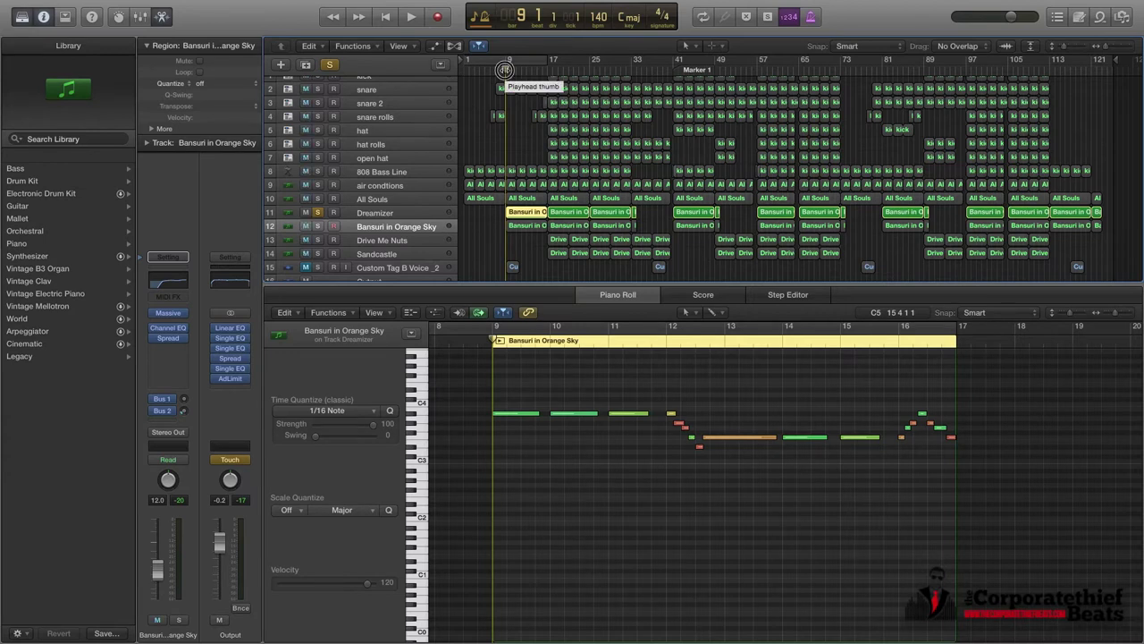
pyautogui.press('space')
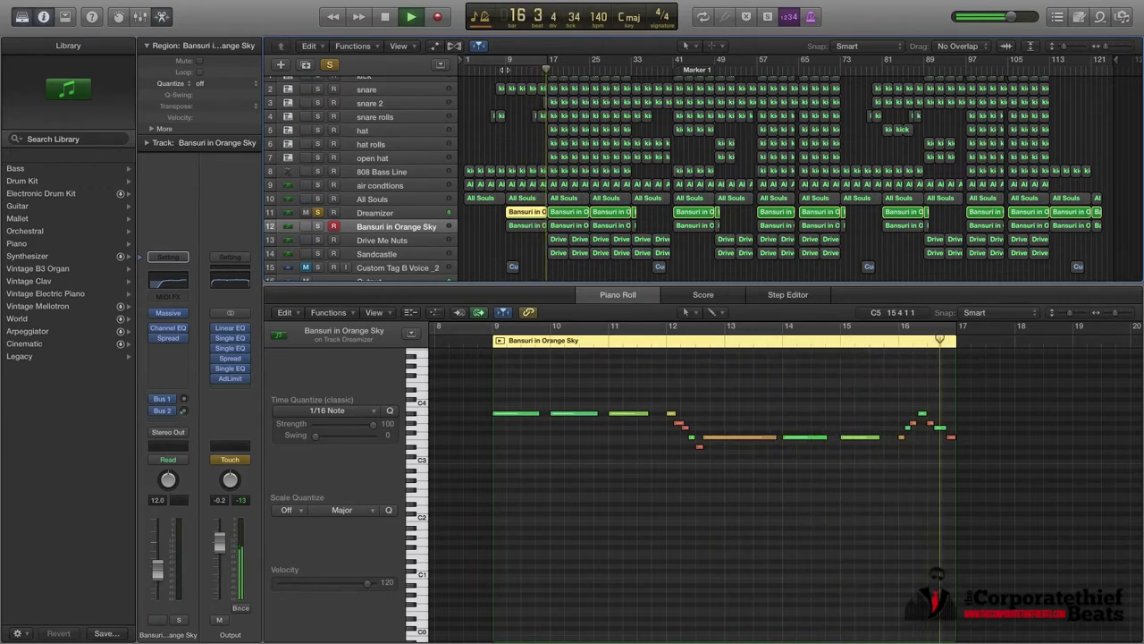
pyautogui.press('space')
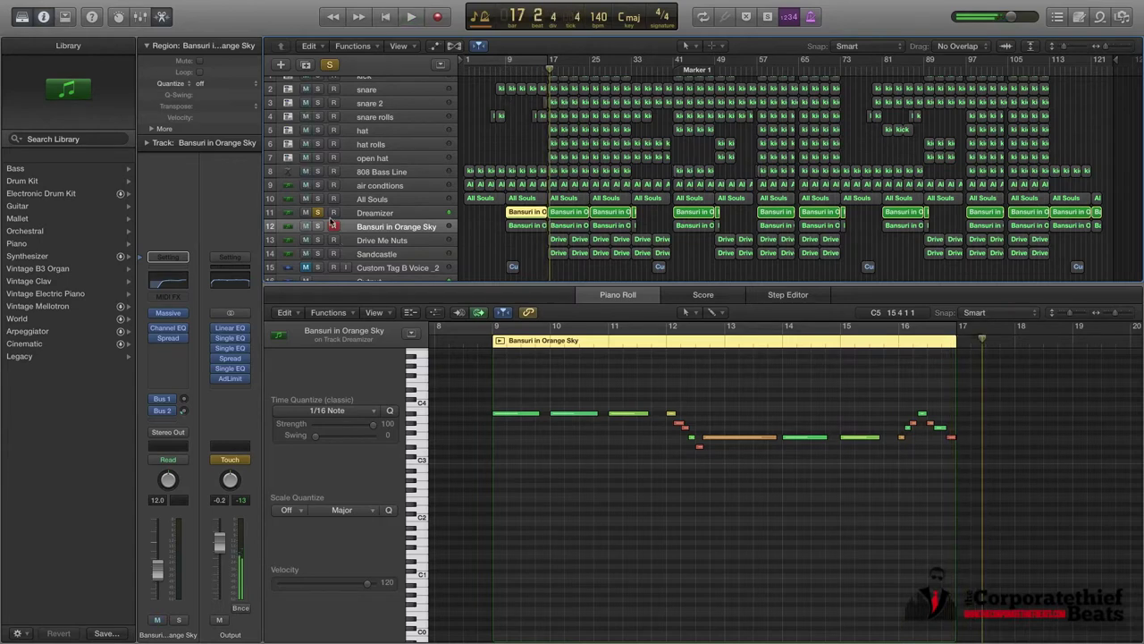
# Step: Solo Bansuri in Orange Sky alongside Dreamizer and inspect the Massive instrument on the Dreamizer track
pyautogui.click(319, 227)
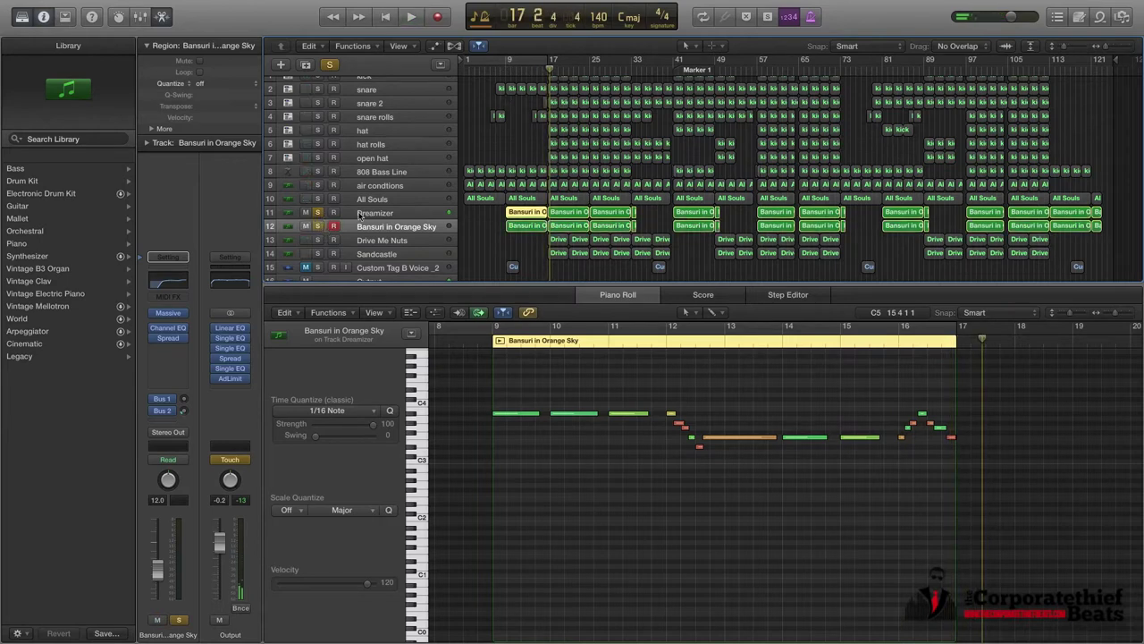
pyautogui.click(394, 215)
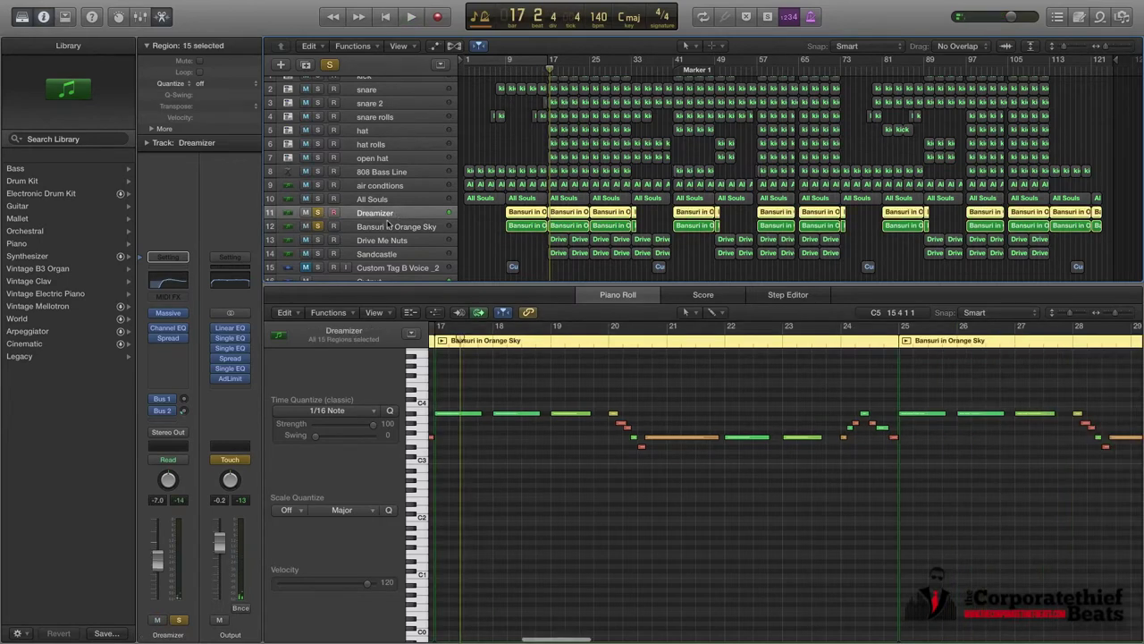
pyautogui.click(168, 316)
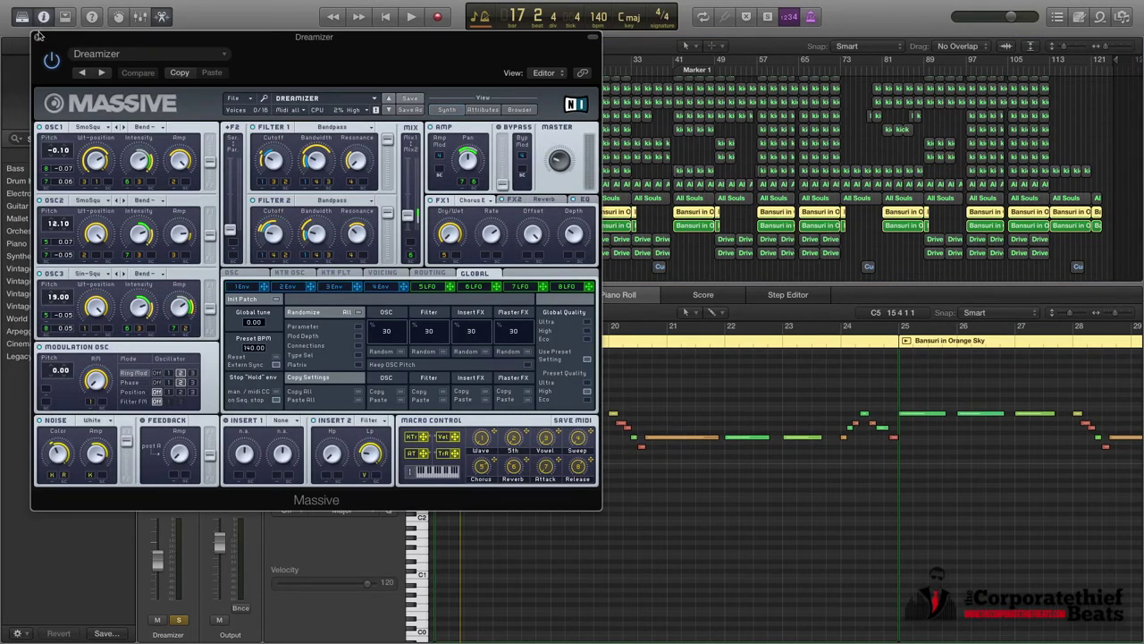
pyautogui.click(37, 34)
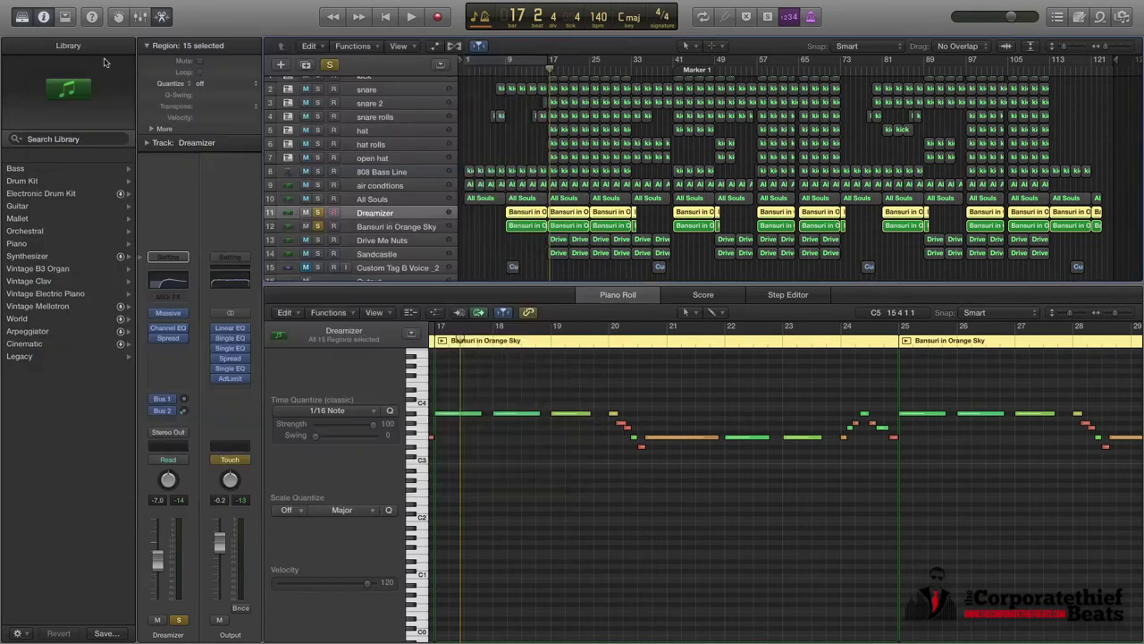
# Step: Play the soloed Dreamizer and Bansuri in Orange Sky tracks together from bar 9 to about bar 15
pyautogui.click(506, 69)
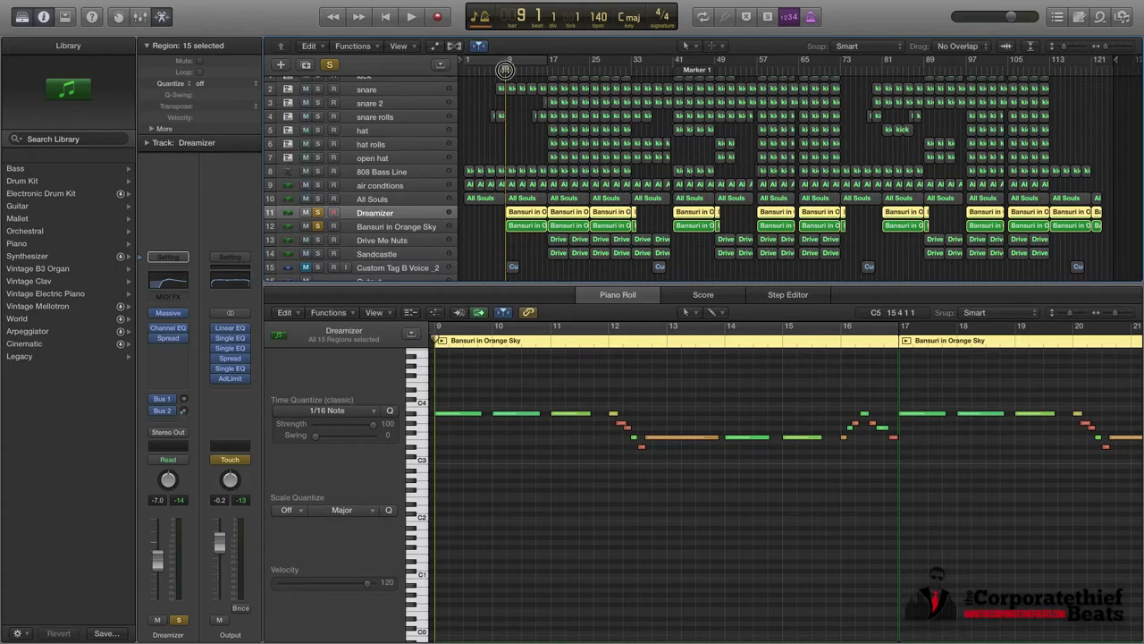
pyautogui.press('space')
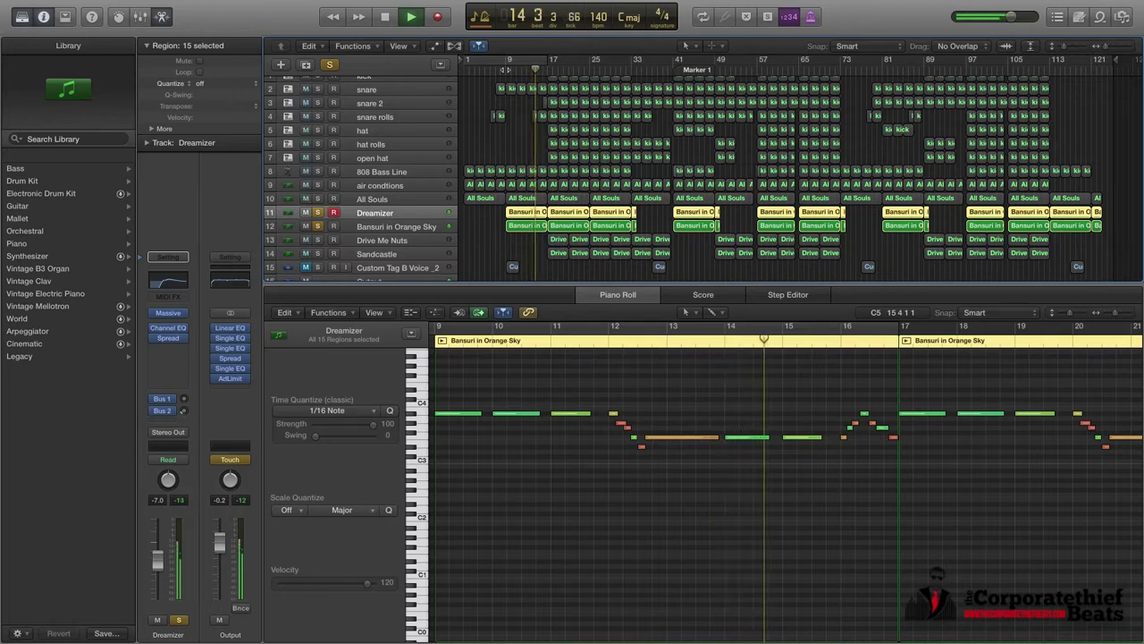
pyautogui.press('space')
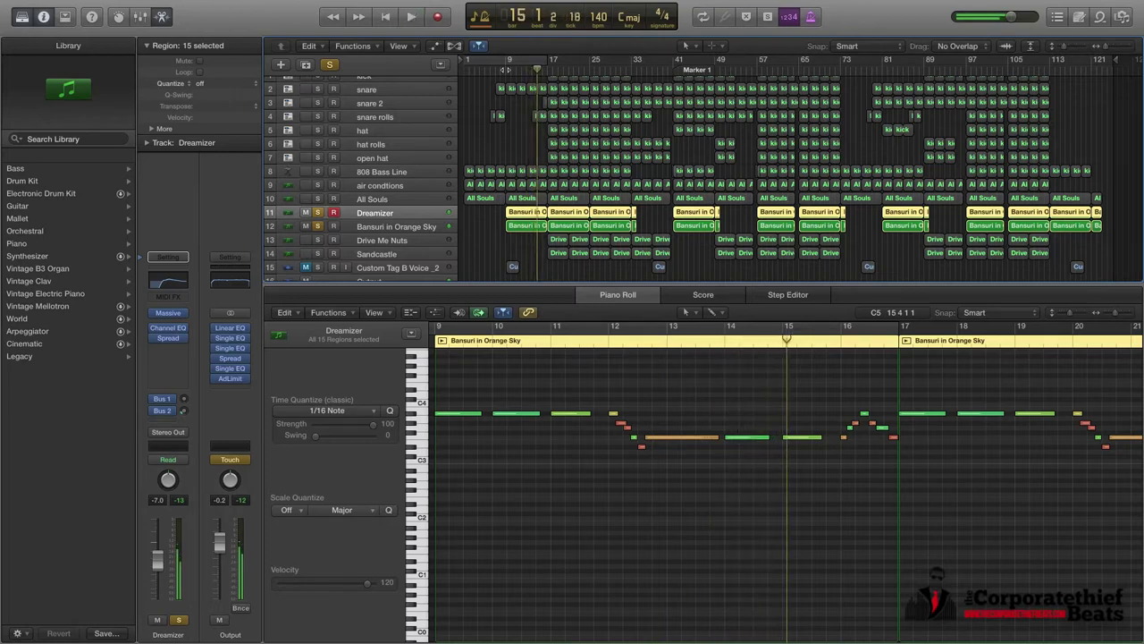
# Step: Add All Souls, air condtions and 808 Bass Line to the solo, and bring in snare and snare rolls during playback from about bar 9
pyautogui.click(318, 198)
pyautogui.click(317, 185)
pyautogui.click(317, 172)
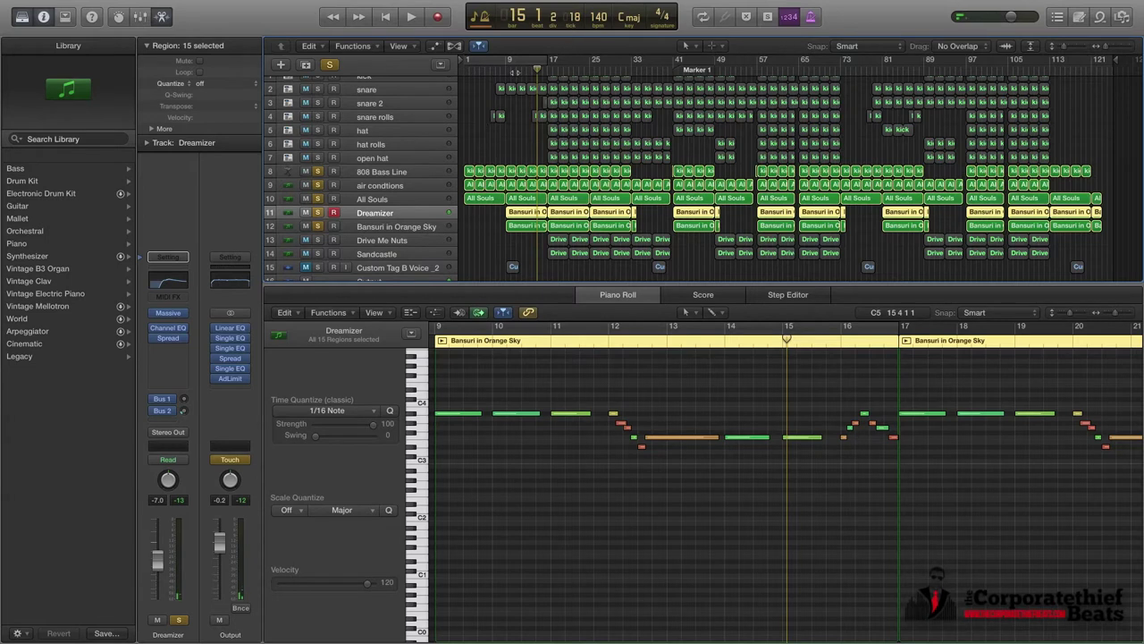
pyautogui.press('space')
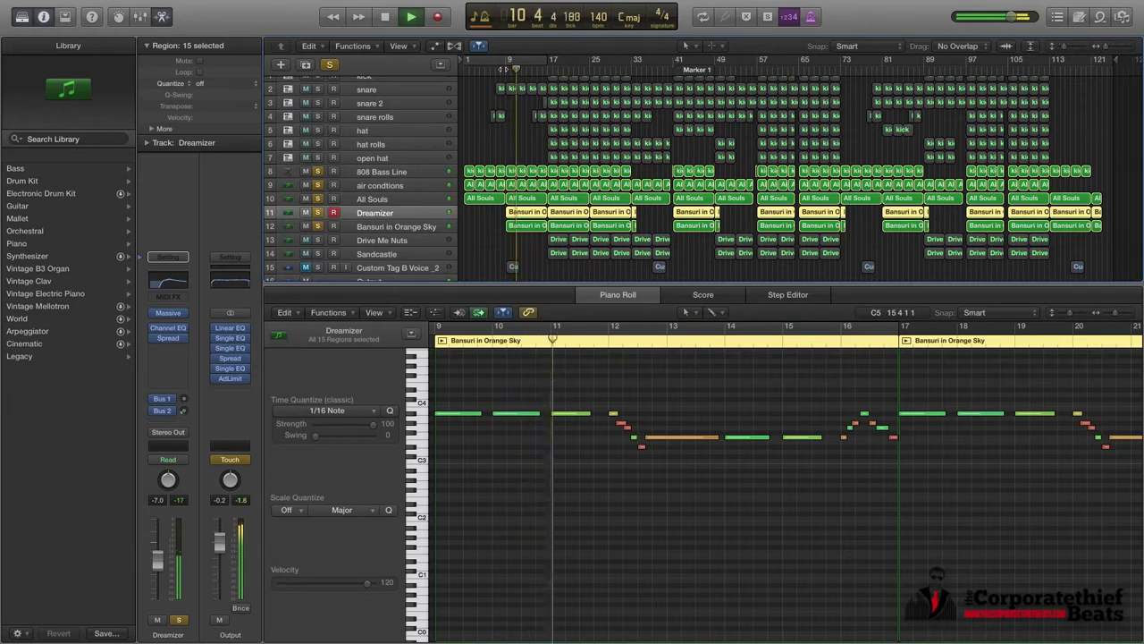
pyautogui.moveTo(320, 96); pyautogui.dragTo(319, 117)
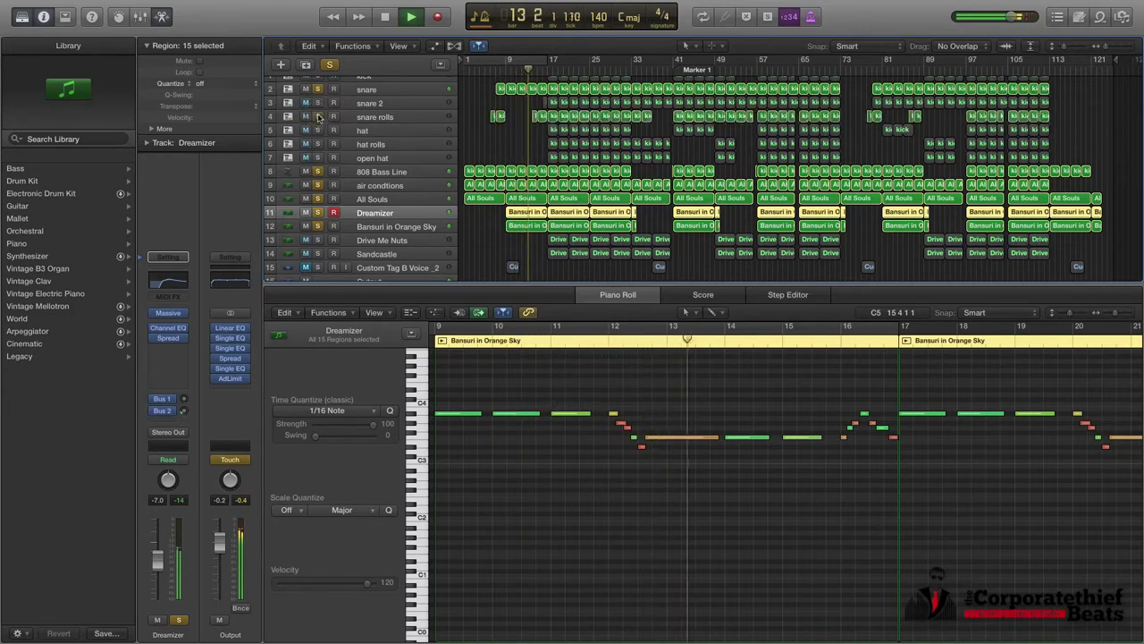
# Step: Add snare 2 to the solo during playback, stop near bar 17, deselect all regions, and close the Piano Roll
pyautogui.click(319, 103)
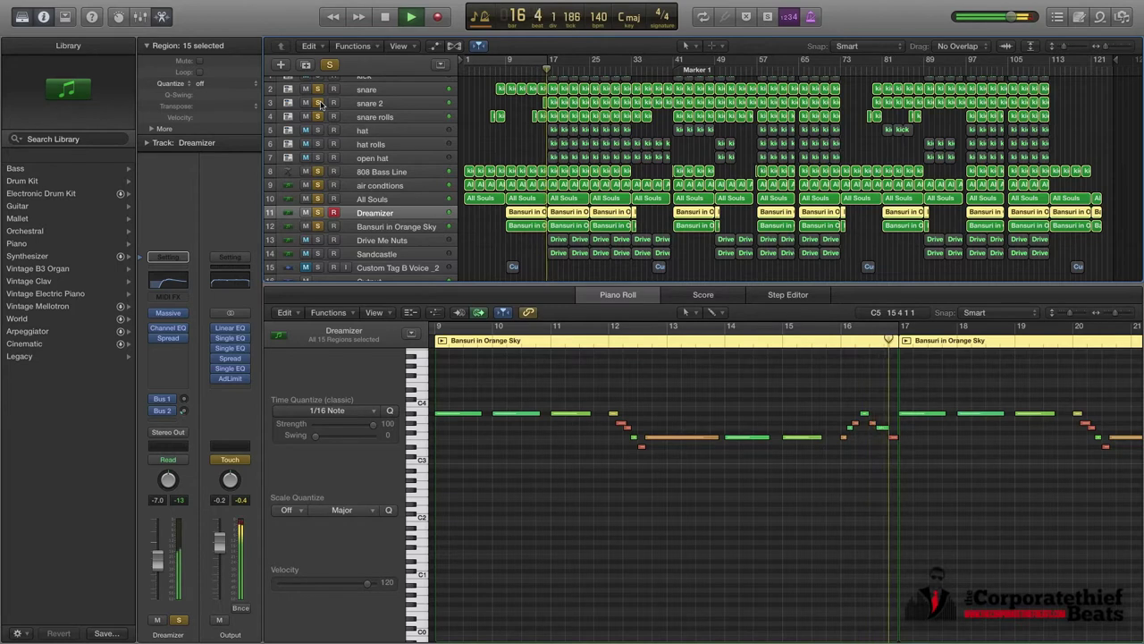
pyautogui.press('space')
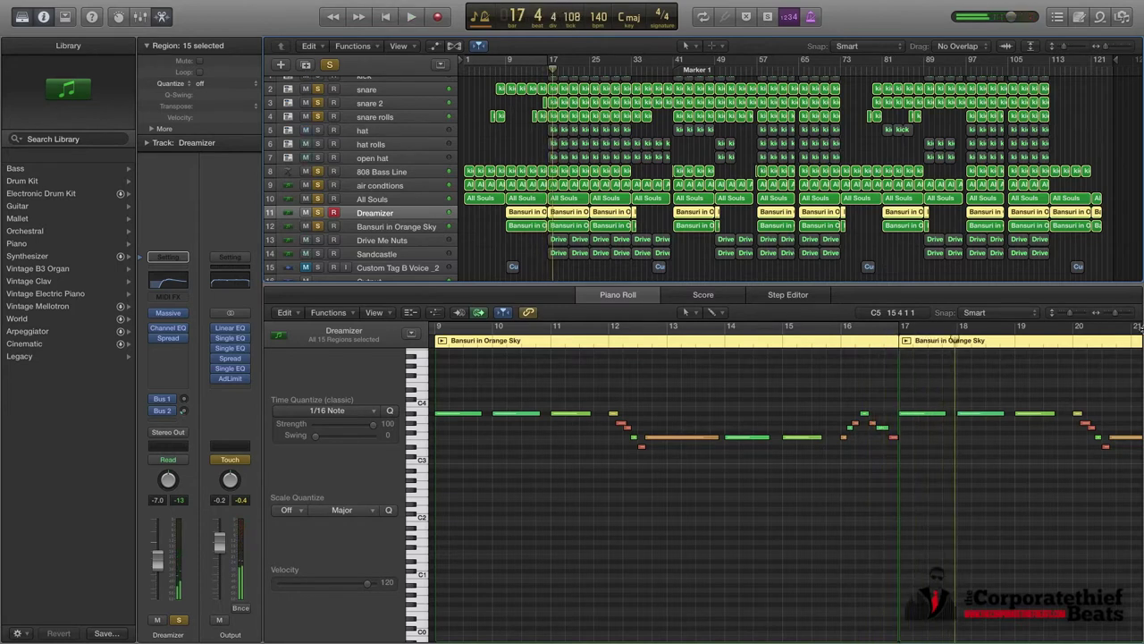
pyautogui.moveTo(1123, 315); pyautogui.dragTo(1062, 315)
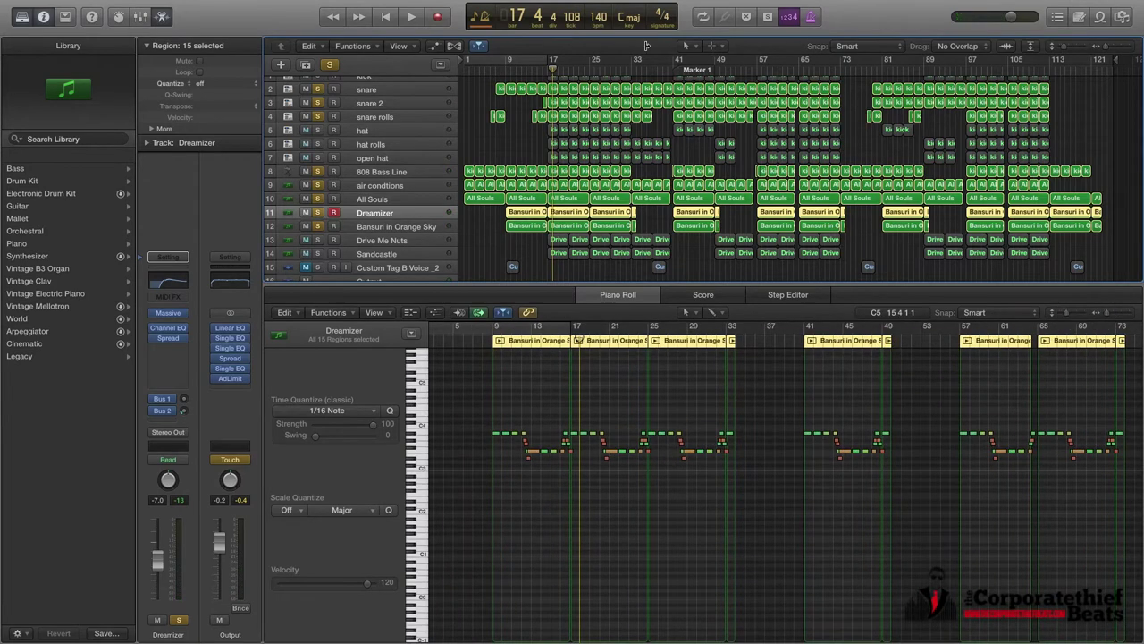
pyautogui.click(528, 143)
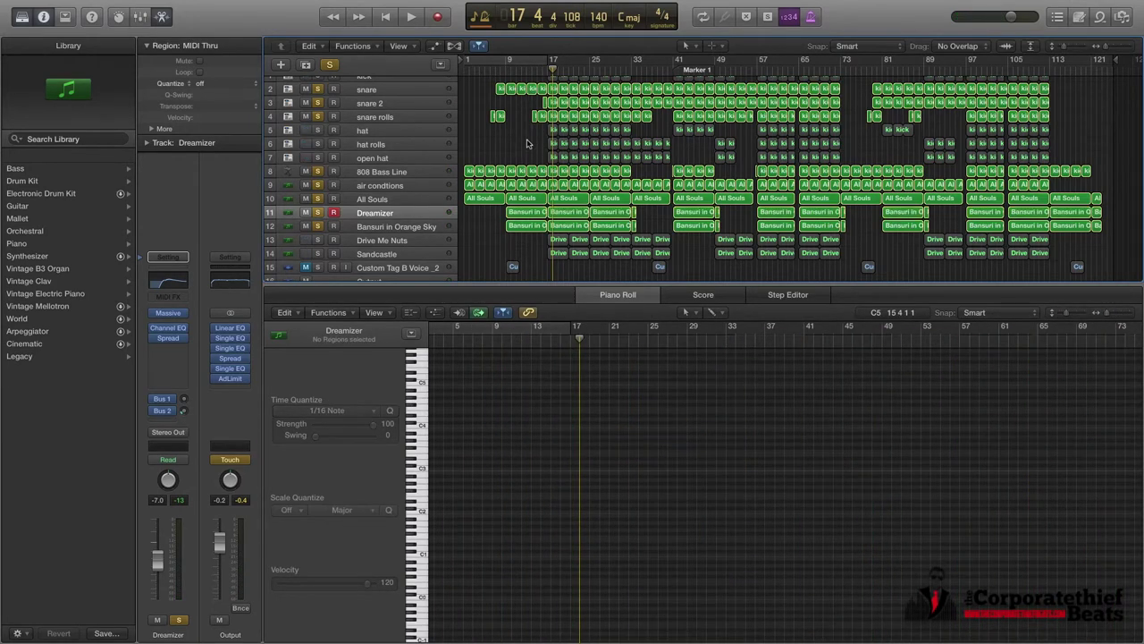
pyautogui.press('x')
pyautogui.press('x')
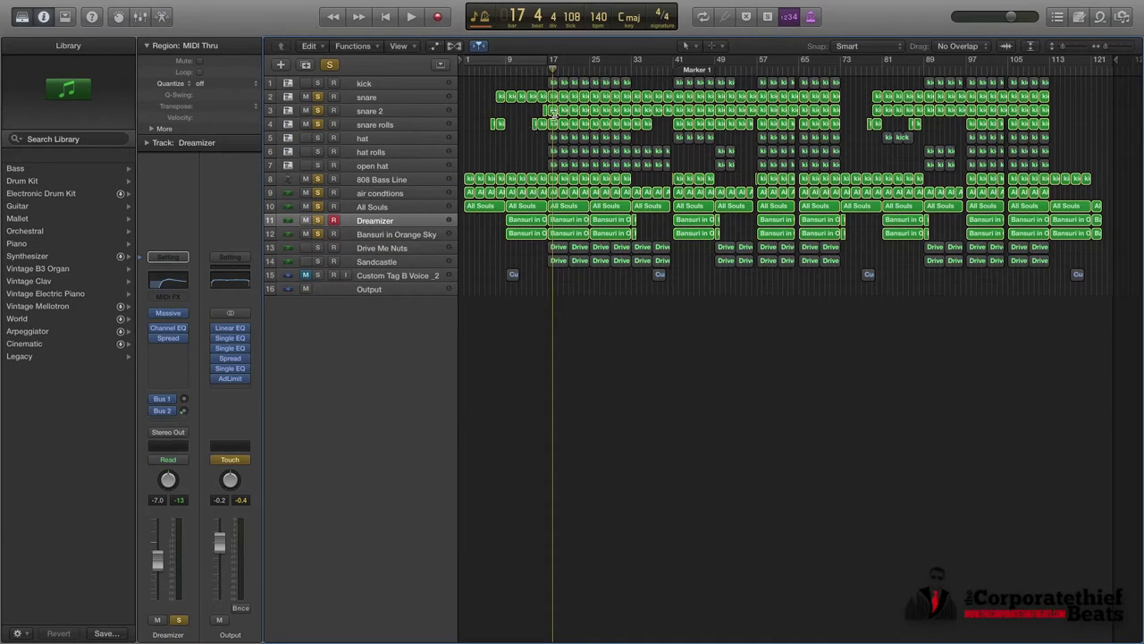
# Step: Select all snare 2 regions and show their notes in the Piano Roll, with the arrangement focused around bar 16
pyautogui.click(545, 110)
pyautogui.click(456, 112)
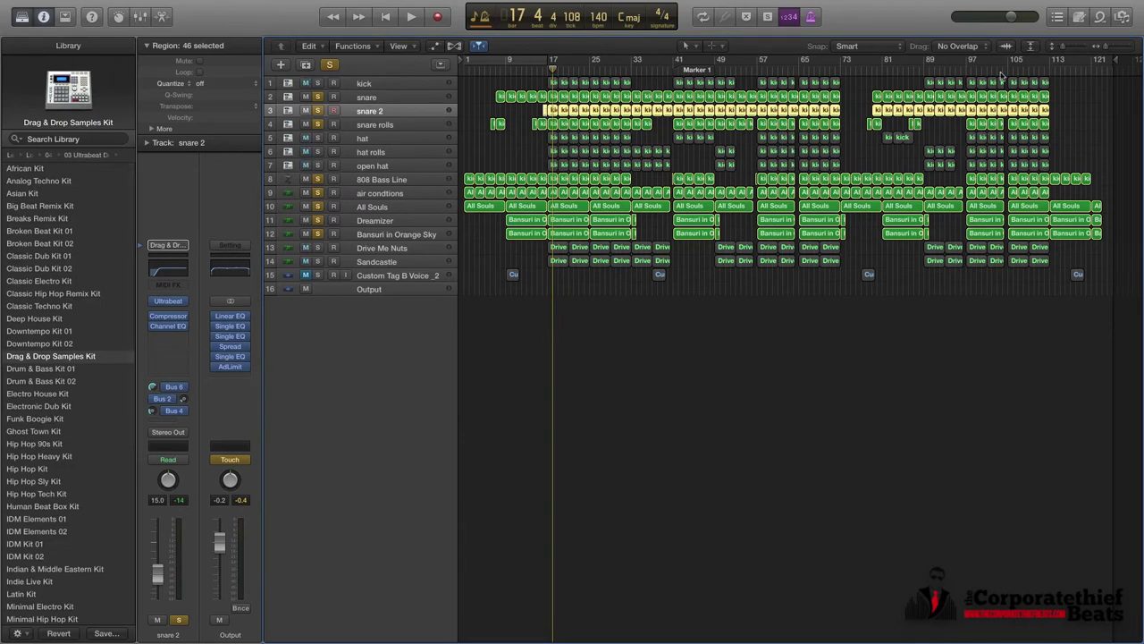
pyautogui.click(1110, 48)
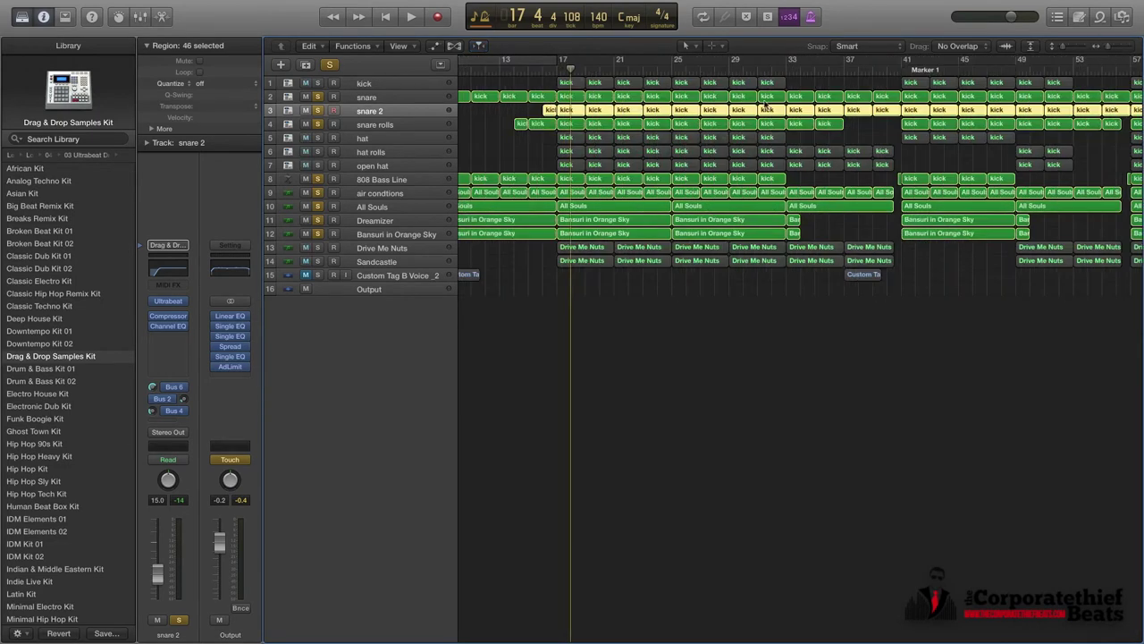
pyautogui.moveTo(1107, 47); pyautogui.dragTo(1114, 50)
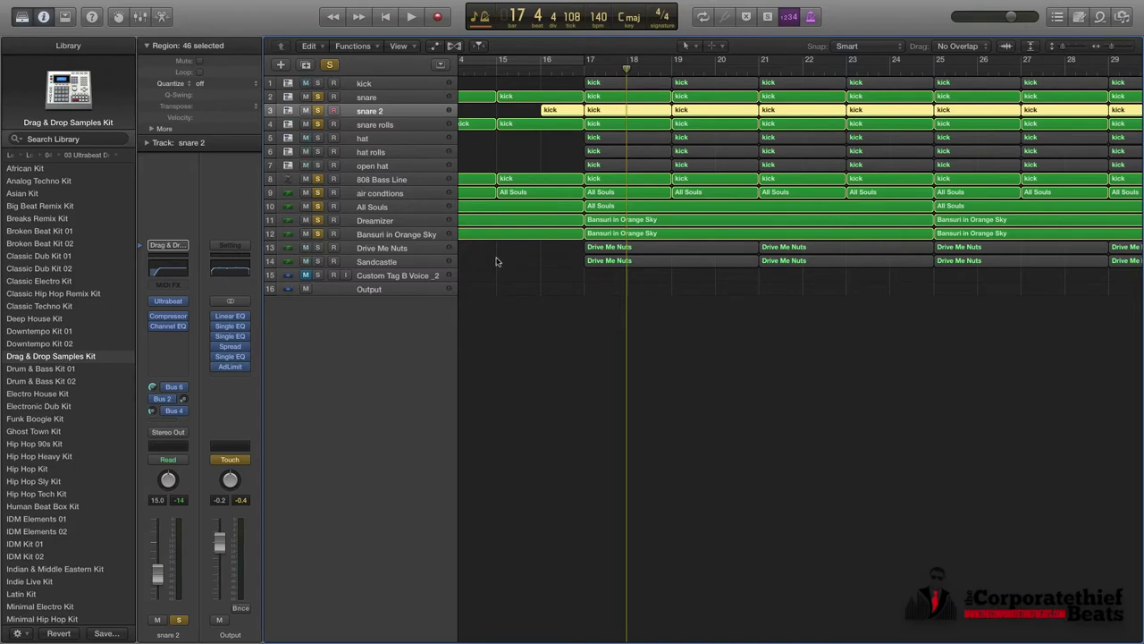
pyautogui.doubleClick(561, 111)
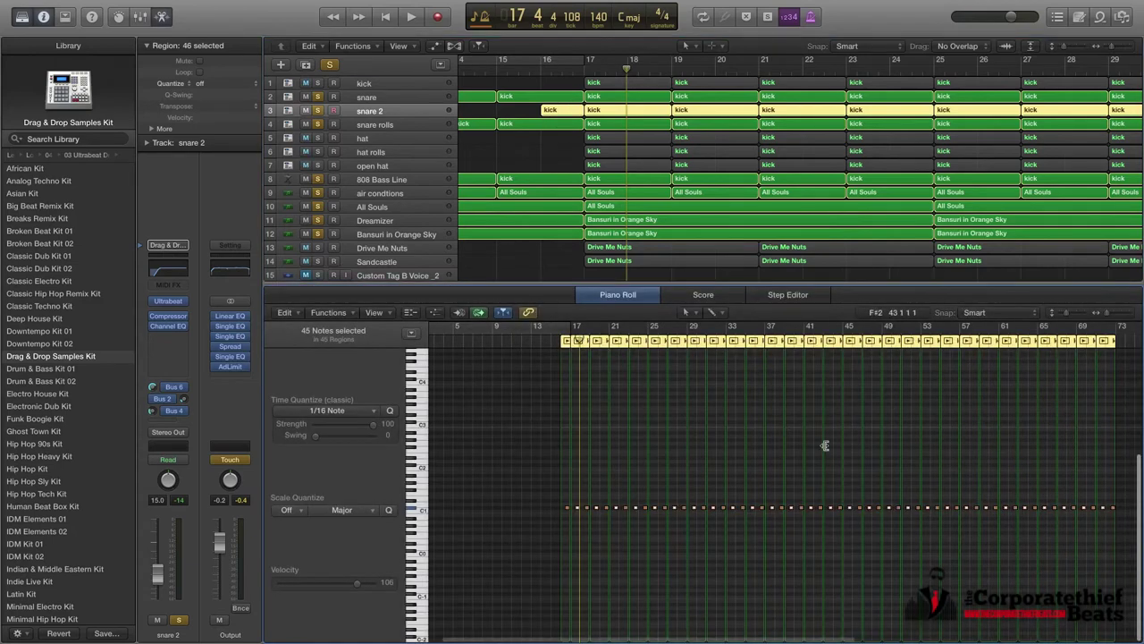
# Step: Inspect the notes of the snare and snare rolls regions that start at bar 15
pyautogui.click(518, 96)
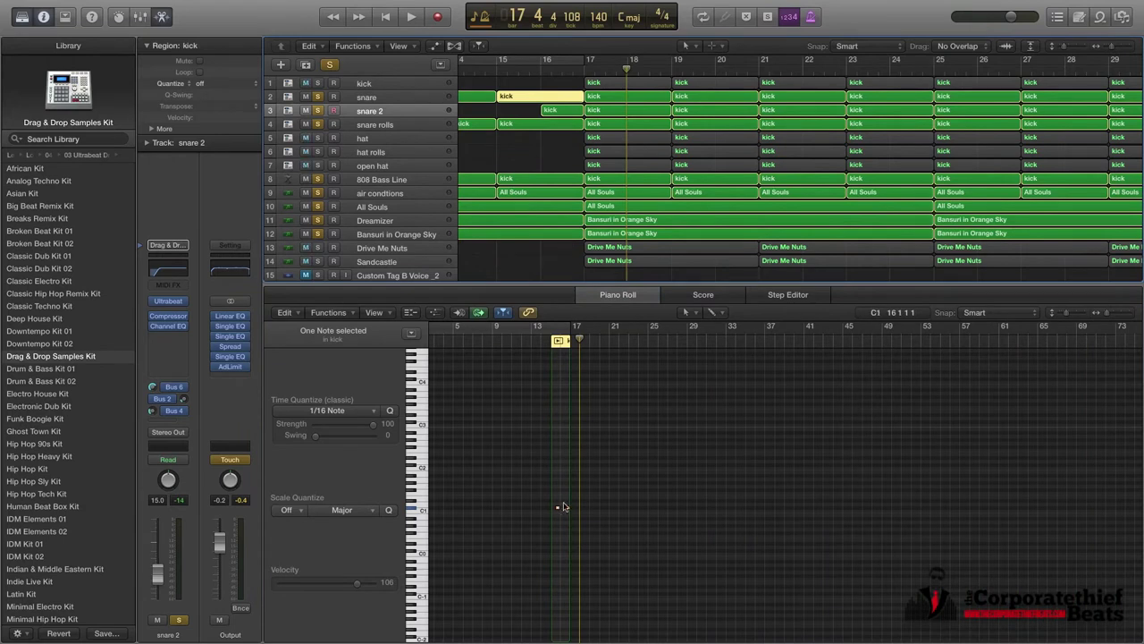
pyautogui.click(566, 122)
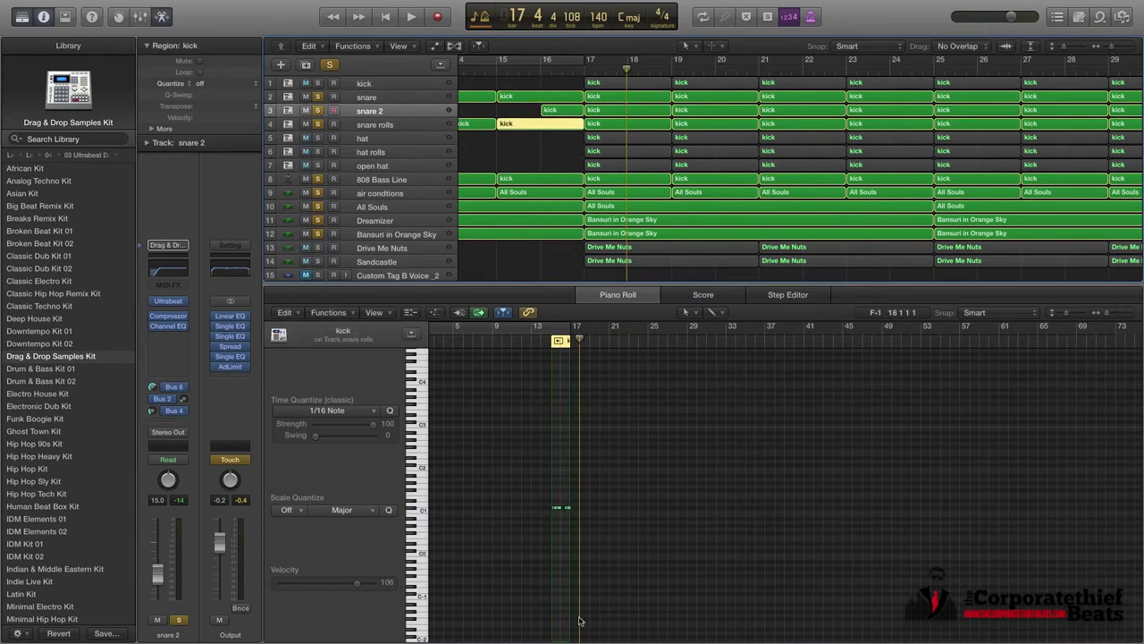
pyautogui.moveTo(1107, 312); pyautogui.dragTo(1125, 312)
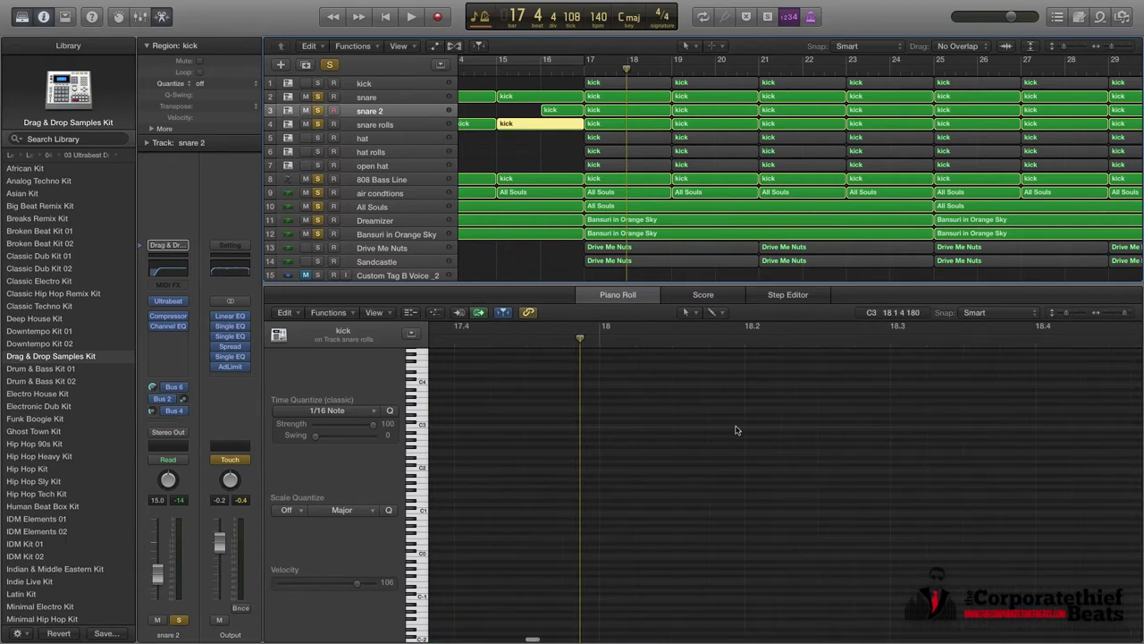
# Step: Select the snare, snare 2 and snare rolls regions just before bar 17 and play from bar 16 to about bar 18
pyautogui.moveTo(561, 161); pyautogui.dragTo(559, 59)
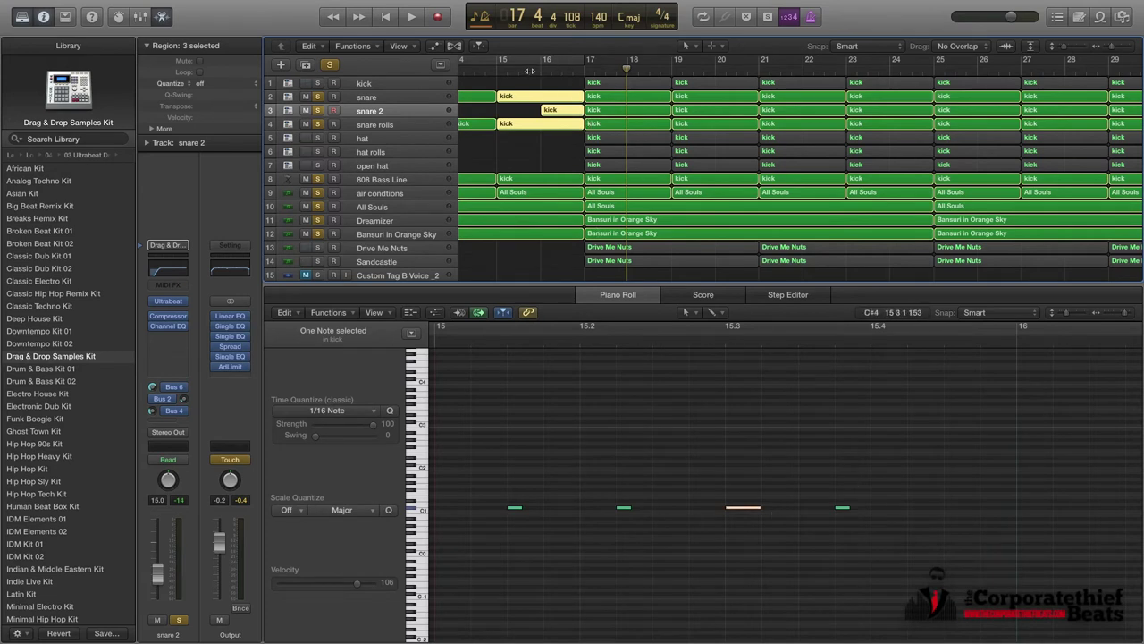
pyautogui.click(536, 71)
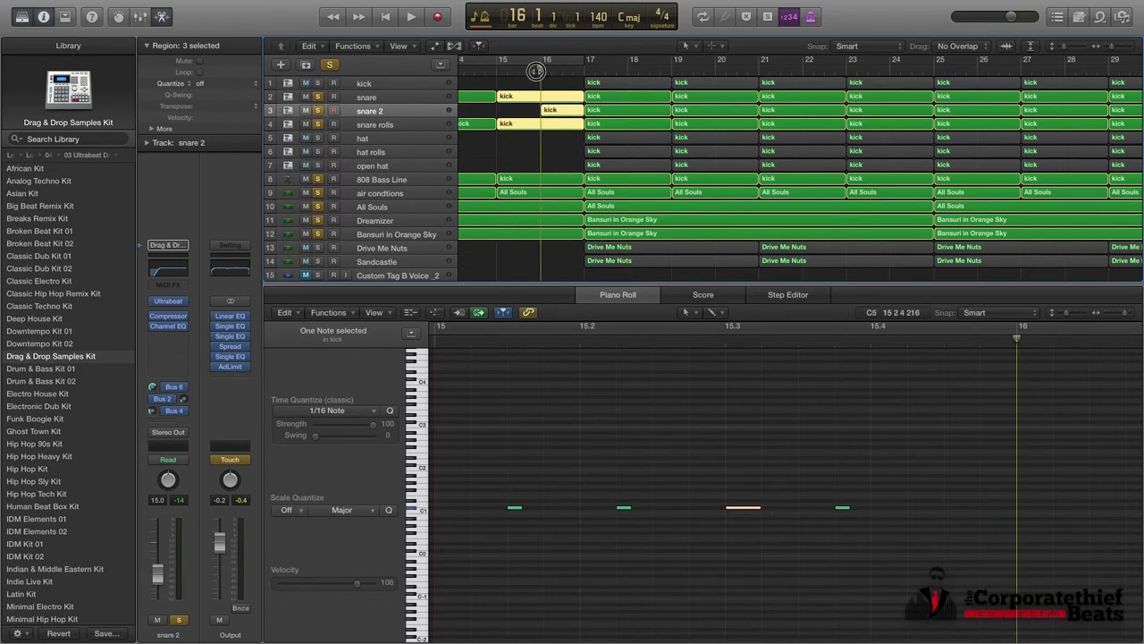
pyautogui.press('space')
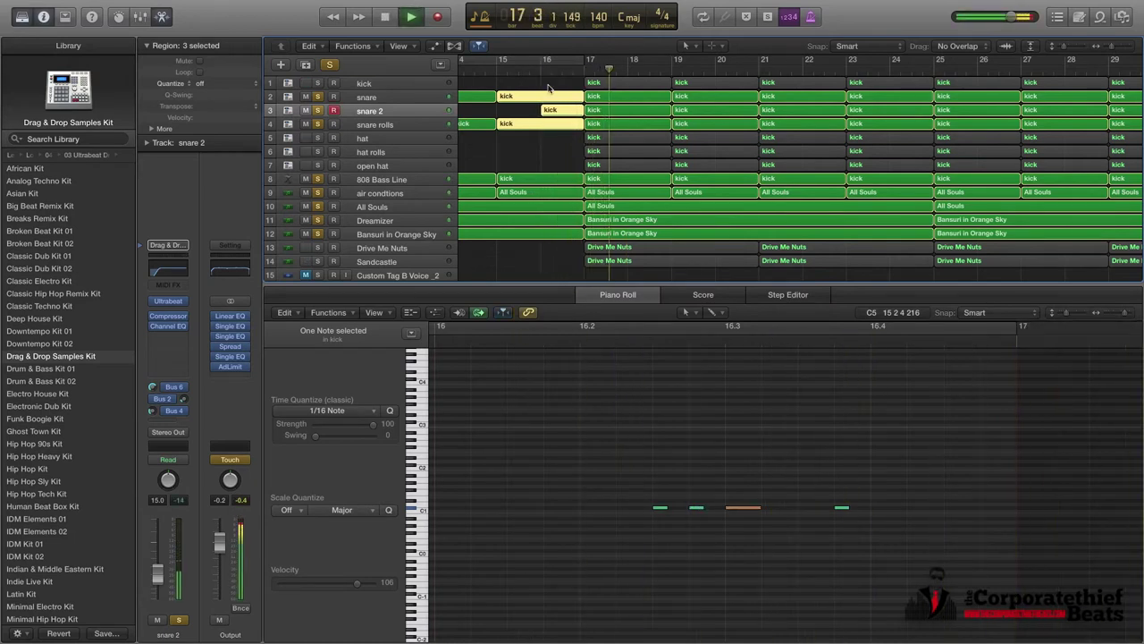
pyautogui.press('space')
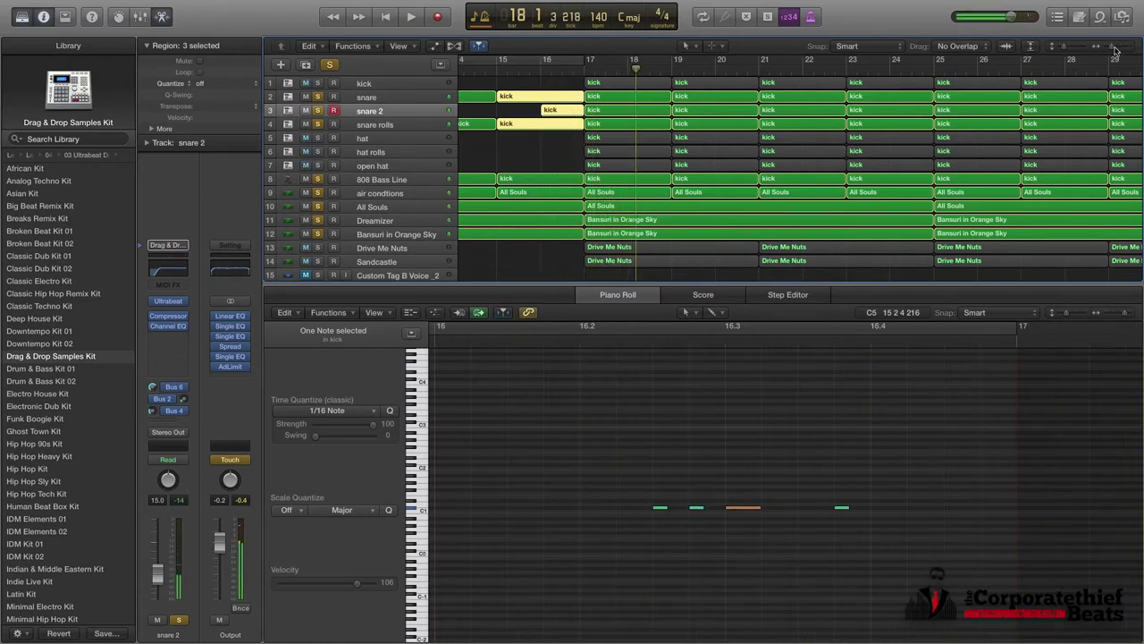
# Step: Close the Piano Roll and clear the solo from all tracks
pyautogui.press('x')
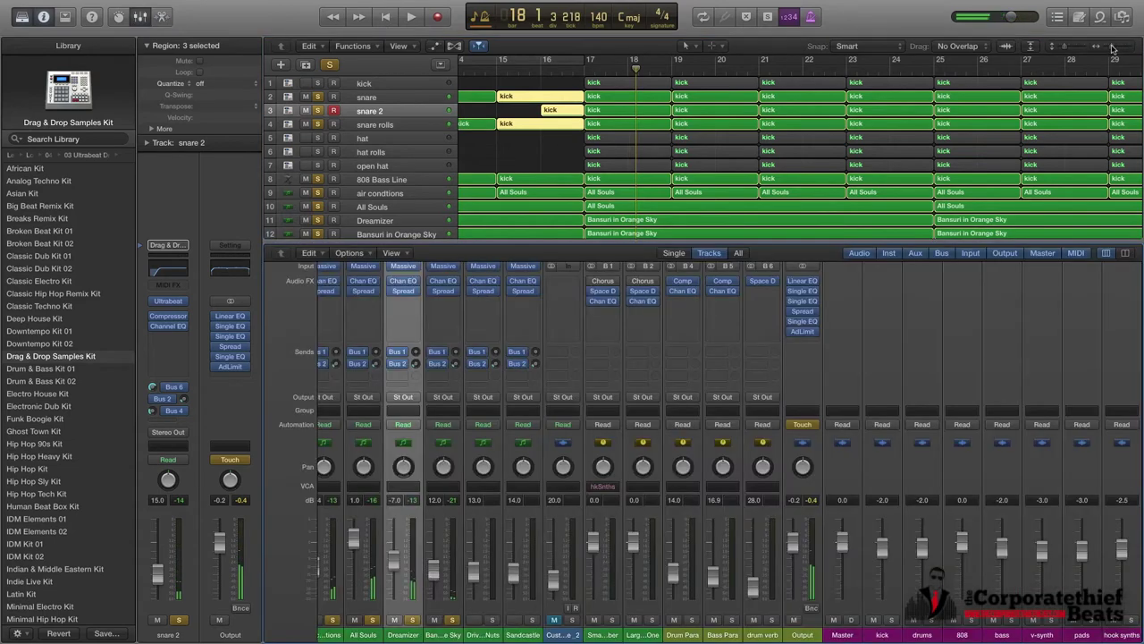
pyautogui.press('x')
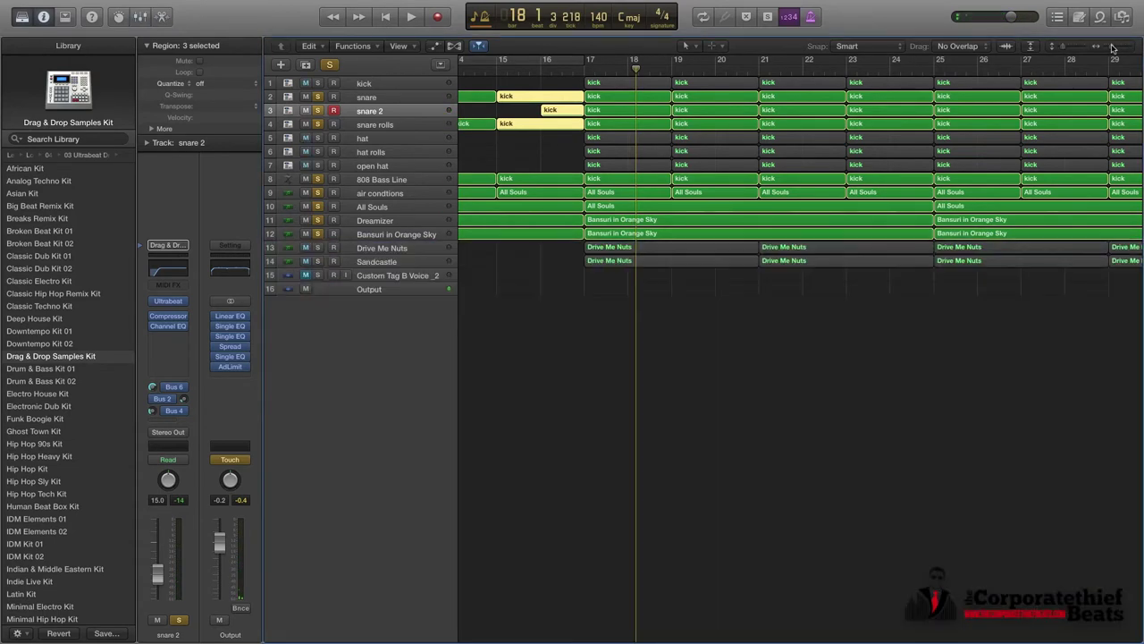
pyautogui.press('x')
pyautogui.press('x')
pyautogui.moveTo(1113, 47); pyautogui.dragTo(1096, 46)
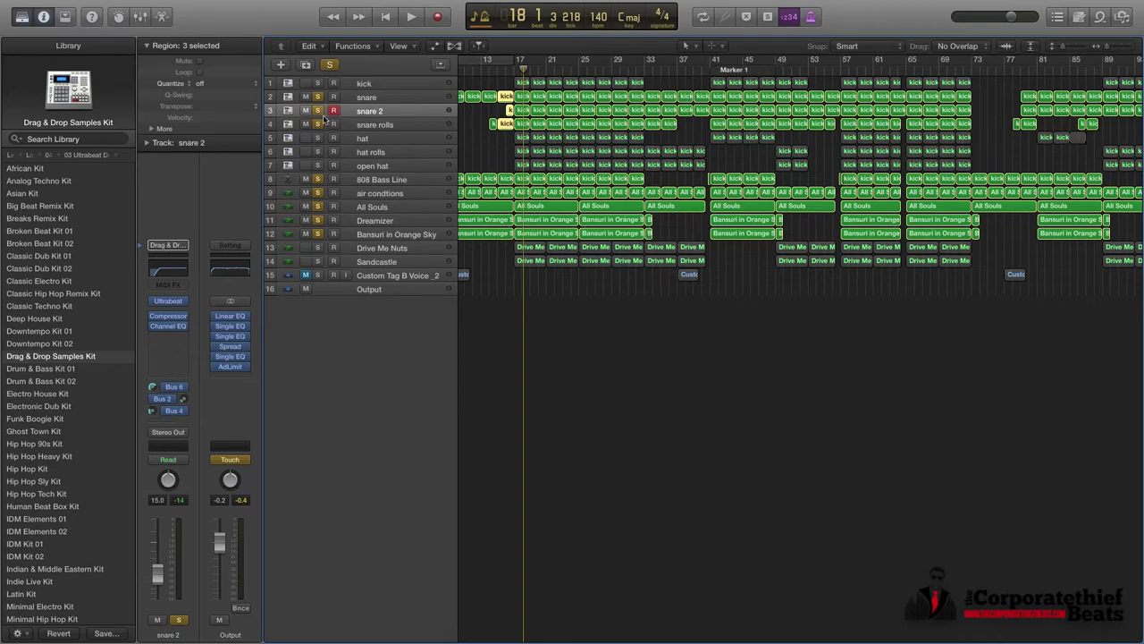
pyautogui.click(330, 65)
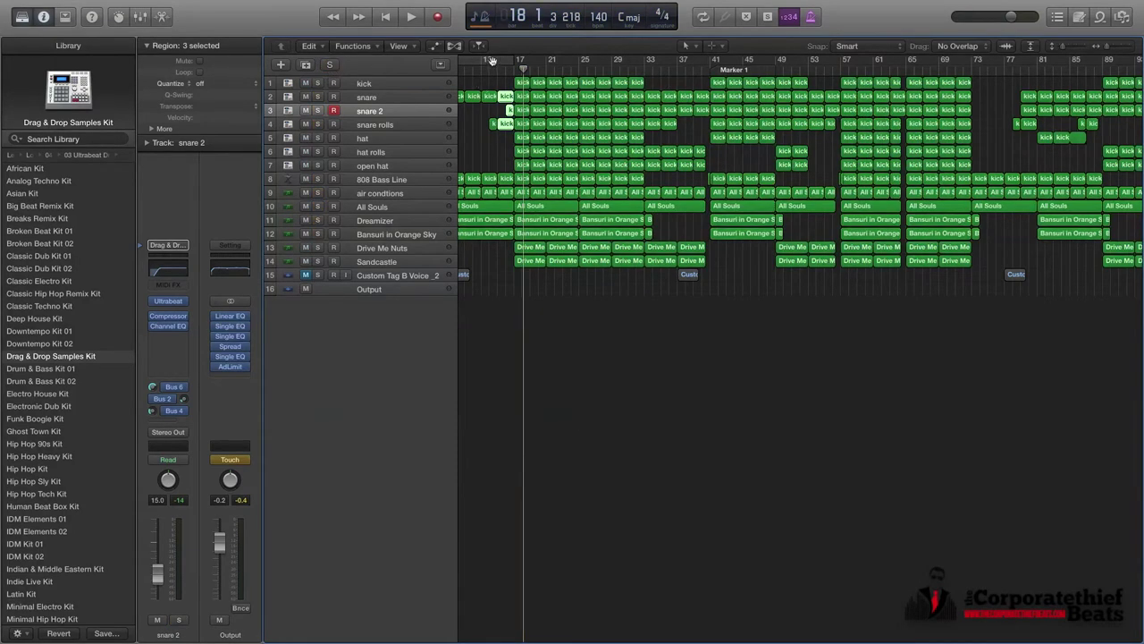
# Step: Solo the seven drum tracks: kick, snare, snare 2, snare rolls, hat, hat rolls and open hat
pyautogui.click(319, 83)
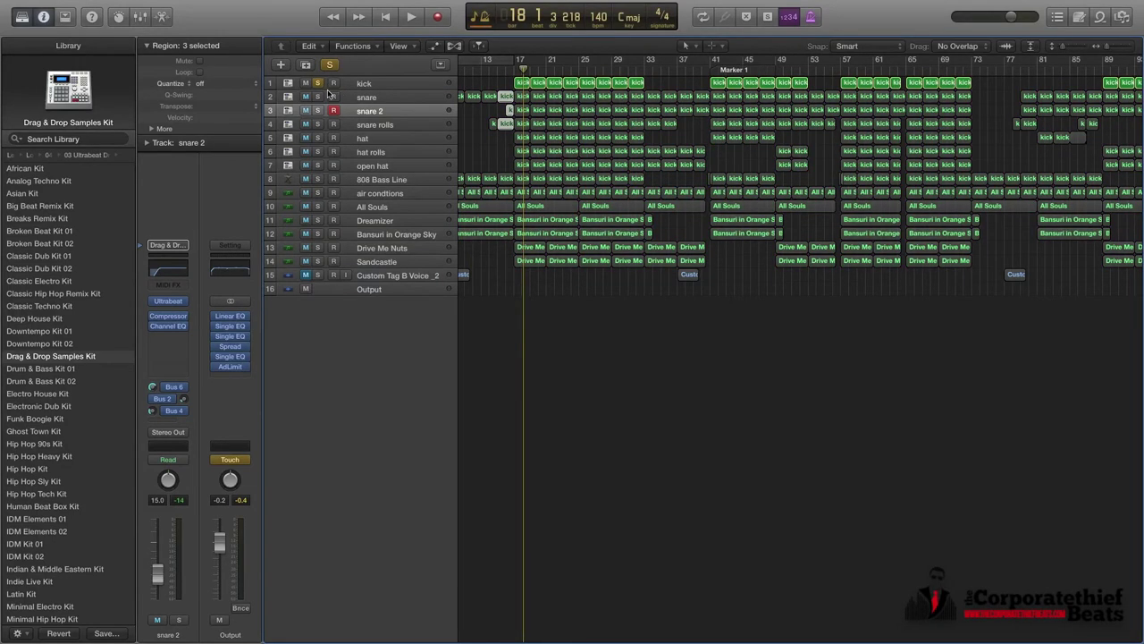
pyautogui.click(317, 96)
pyautogui.click(318, 124)
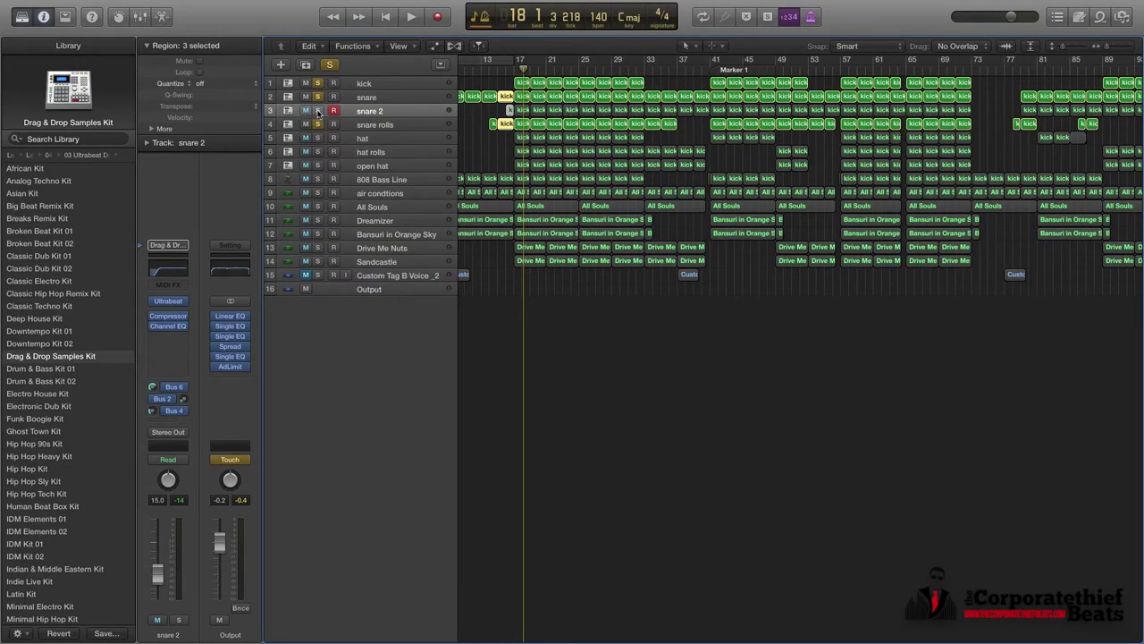
pyautogui.click(319, 111)
pyautogui.click(318, 138)
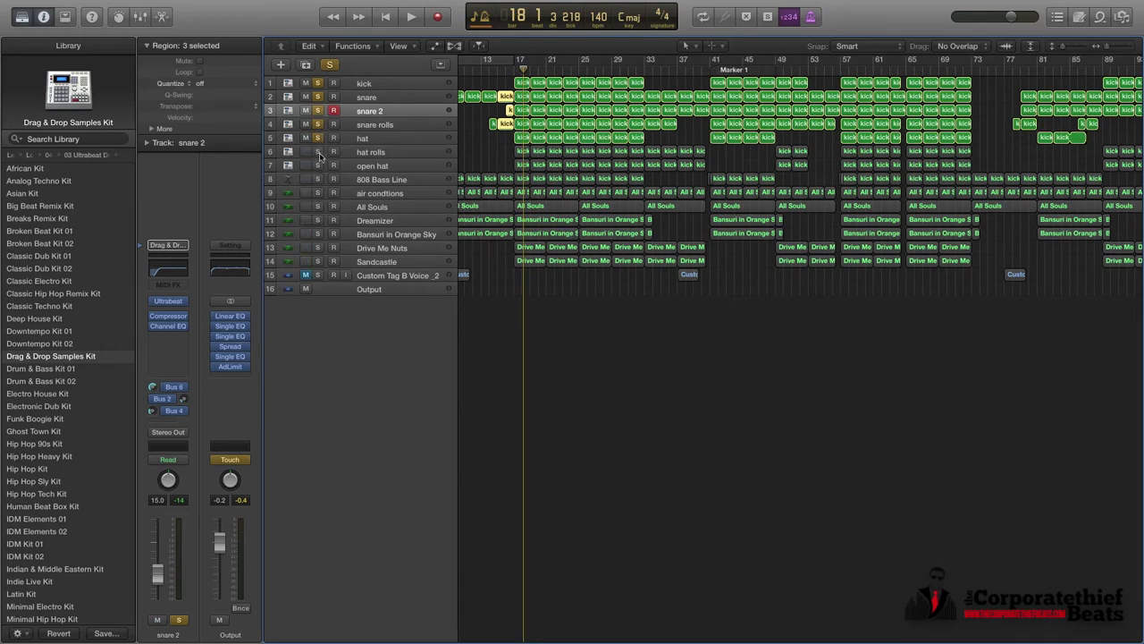
pyautogui.click(318, 152)
pyautogui.click(316, 165)
pyautogui.click(316, 180)
pyautogui.click(318, 180)
# Step: Play the soloed drum tracks from bar 17 to about bar 23
pyautogui.click(515, 71)
pyautogui.press('space')
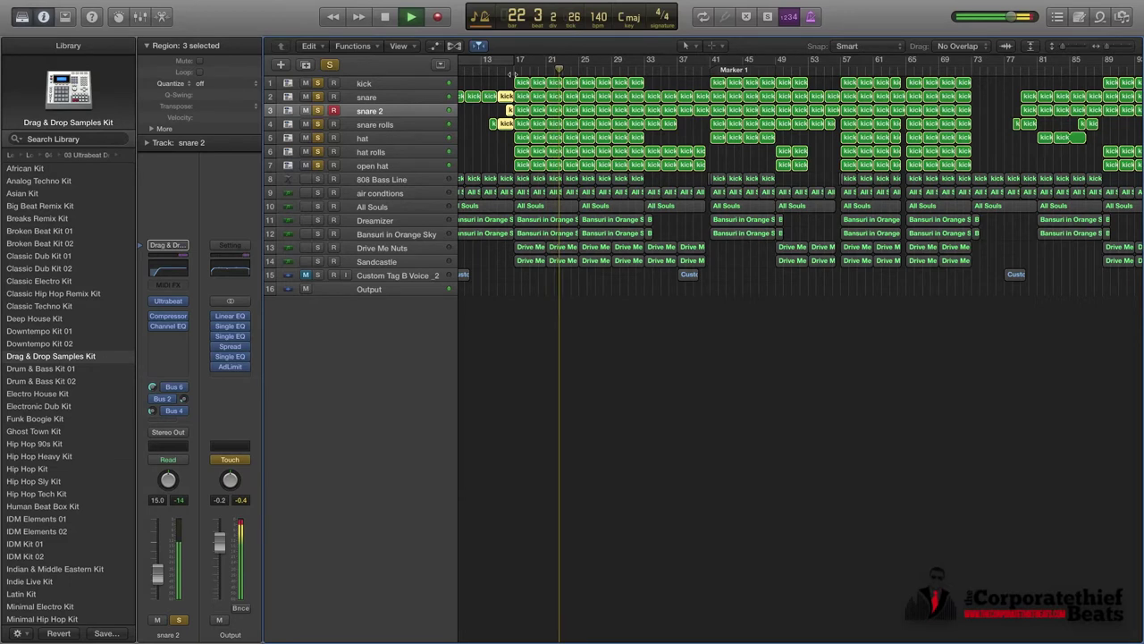
pyautogui.press('space')
# Step: Show the notes of the first kick region at bar 17 in the Piano Roll
pyautogui.click(508, 80)
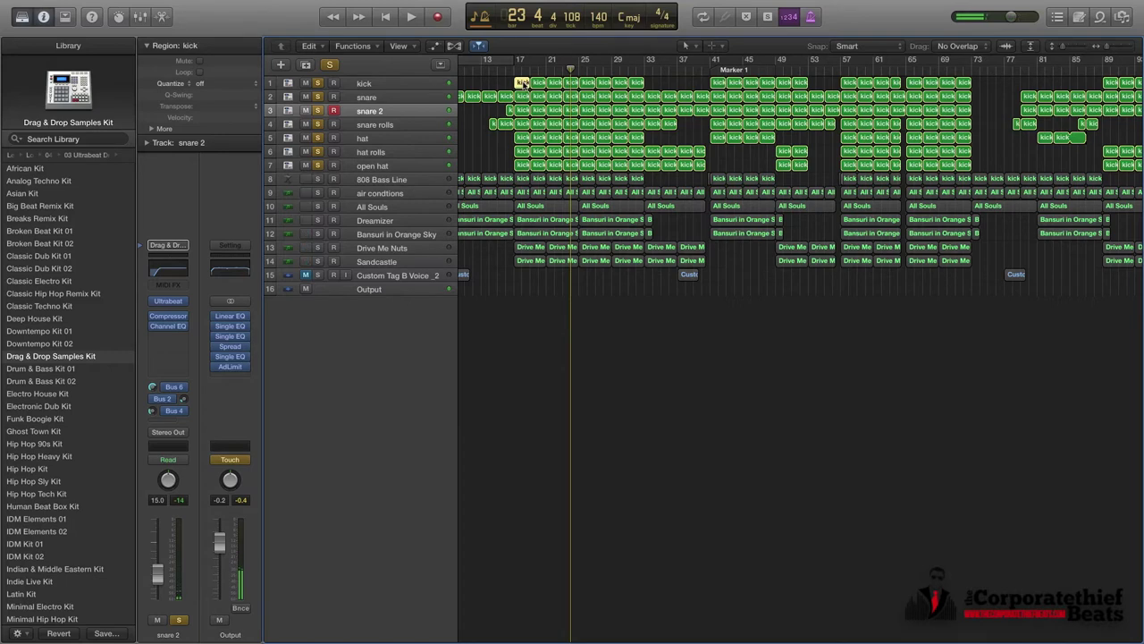
pyautogui.doubleClick(524, 83)
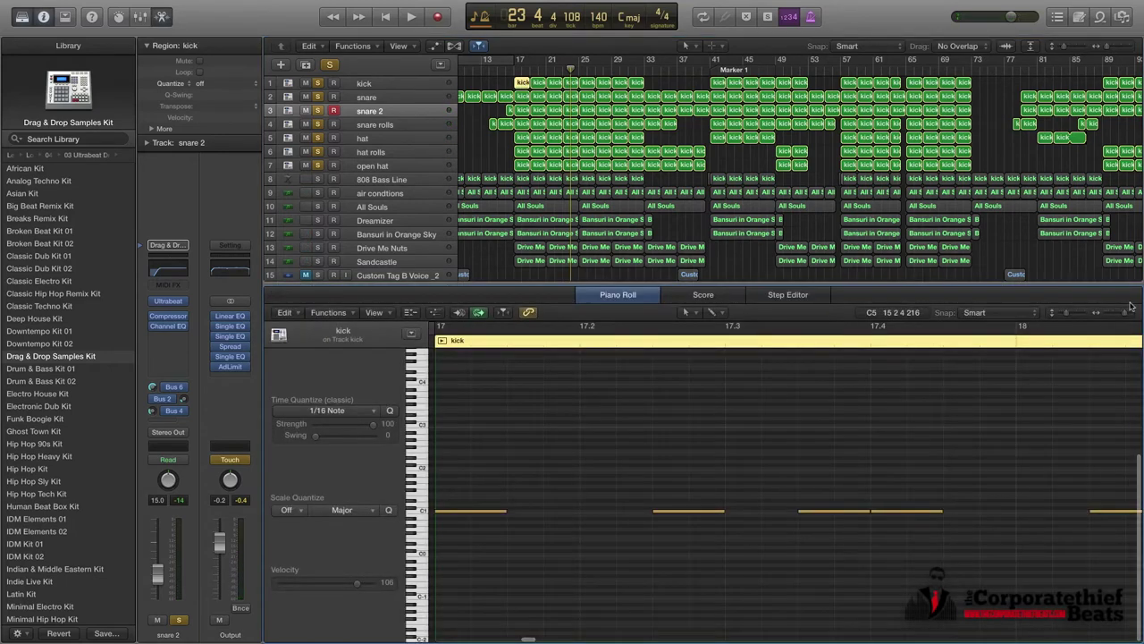
pyautogui.moveTo(1123, 313); pyautogui.dragTo(1115, 316)
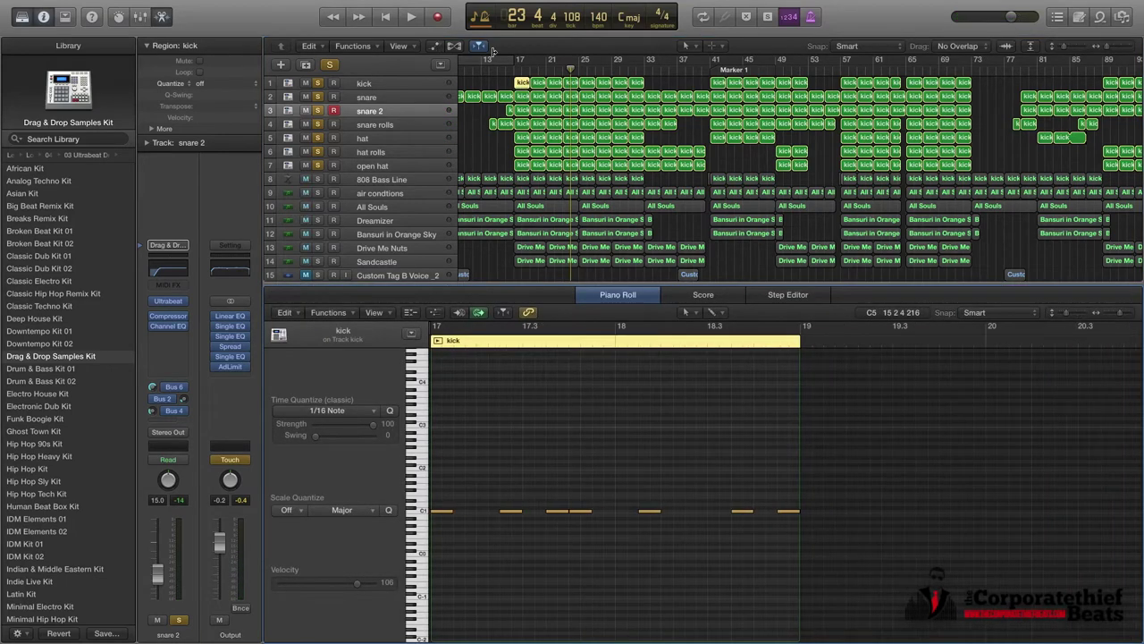
# Step: Play from bar 17 and remove the hat, hat rolls, open hat, snare rolls and snare 2 tracks from the solo
pyautogui.click(513, 75)
pyautogui.press('space')
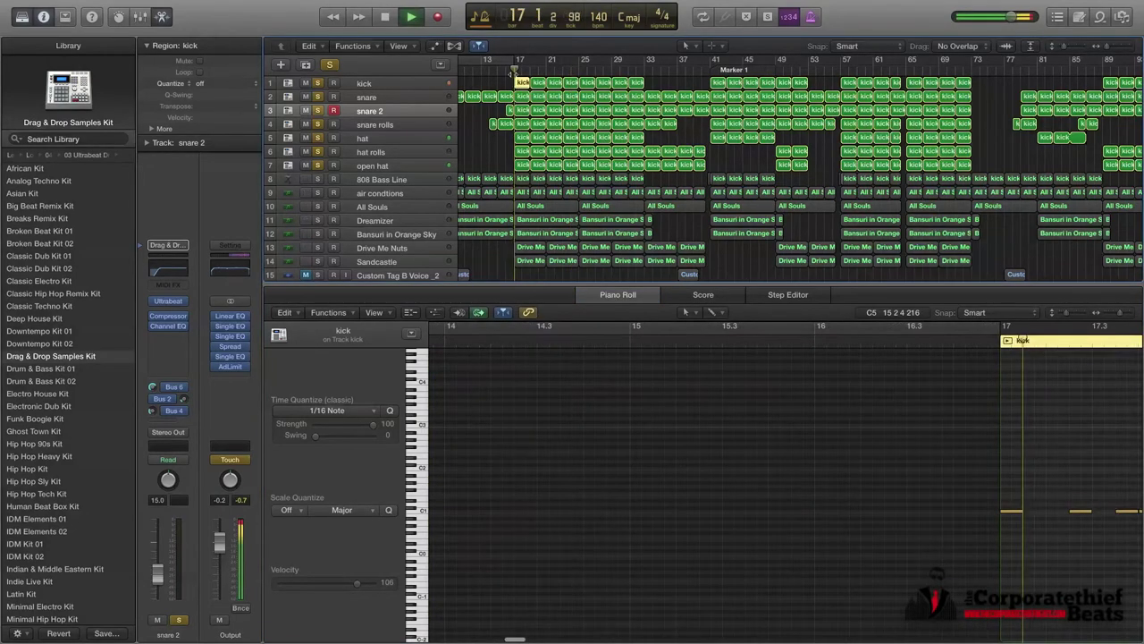
pyautogui.click(318, 153)
pyautogui.click(319, 139)
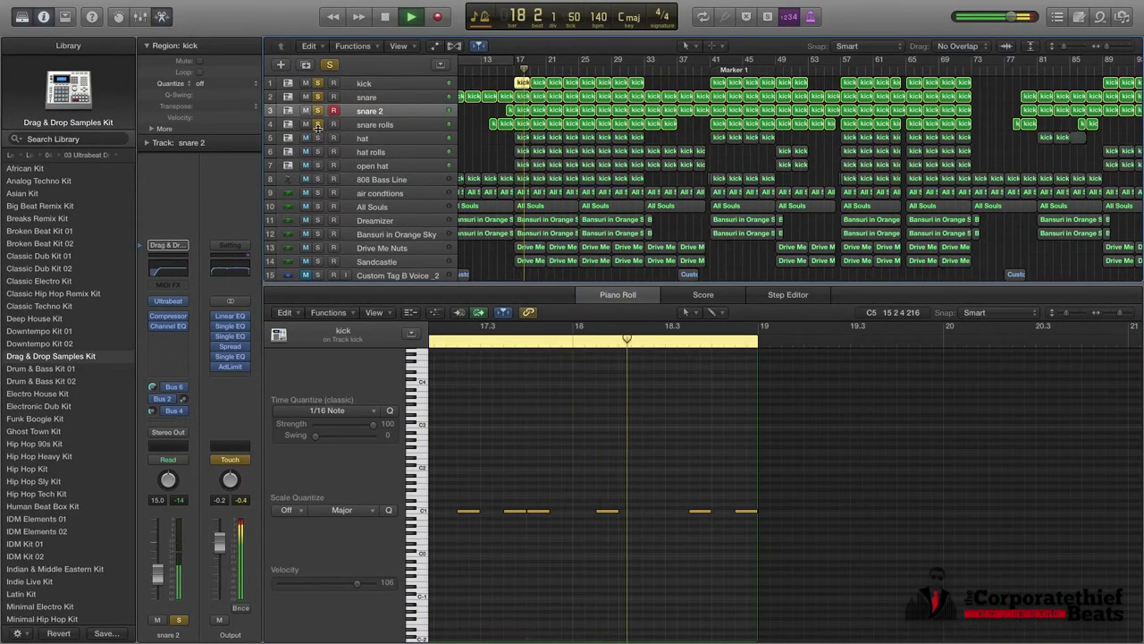
pyautogui.click(318, 124)
pyautogui.click(319, 110)
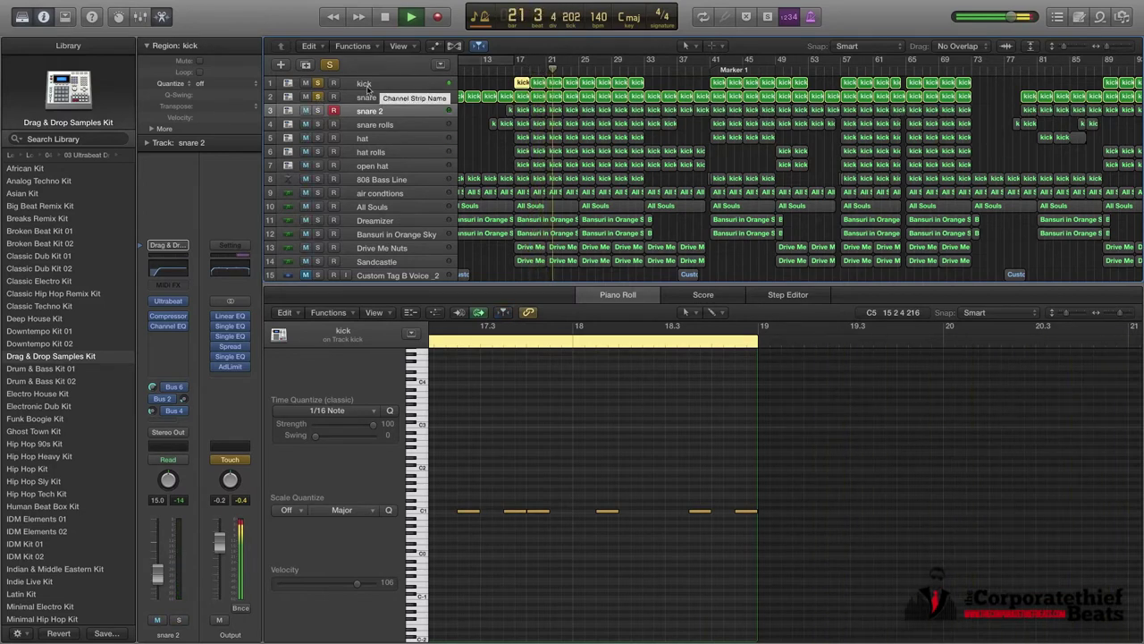
# Step: Bring snare 2 back into the solo and replay kick, snare and snare 2 from bar 17 to about bar 24
pyautogui.click(319, 111)
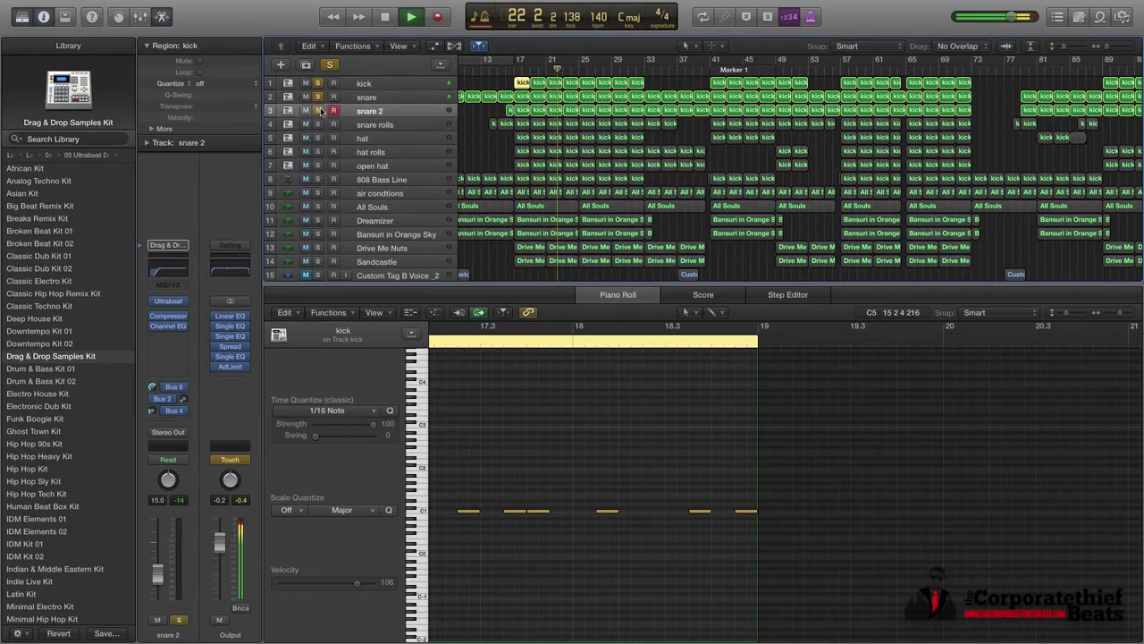
pyautogui.click(513, 70)
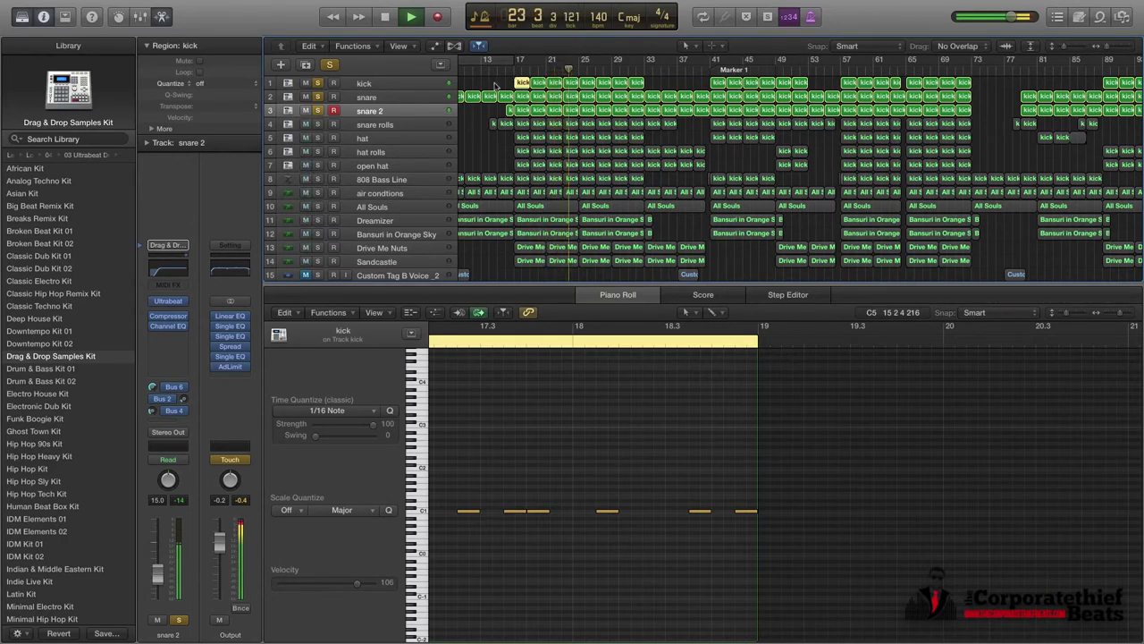
pyautogui.press('space')
# Step: Select the snare 2 track with its regions to show their notes, and add snare rolls to the solo
pyautogui.moveTo(330, 121)
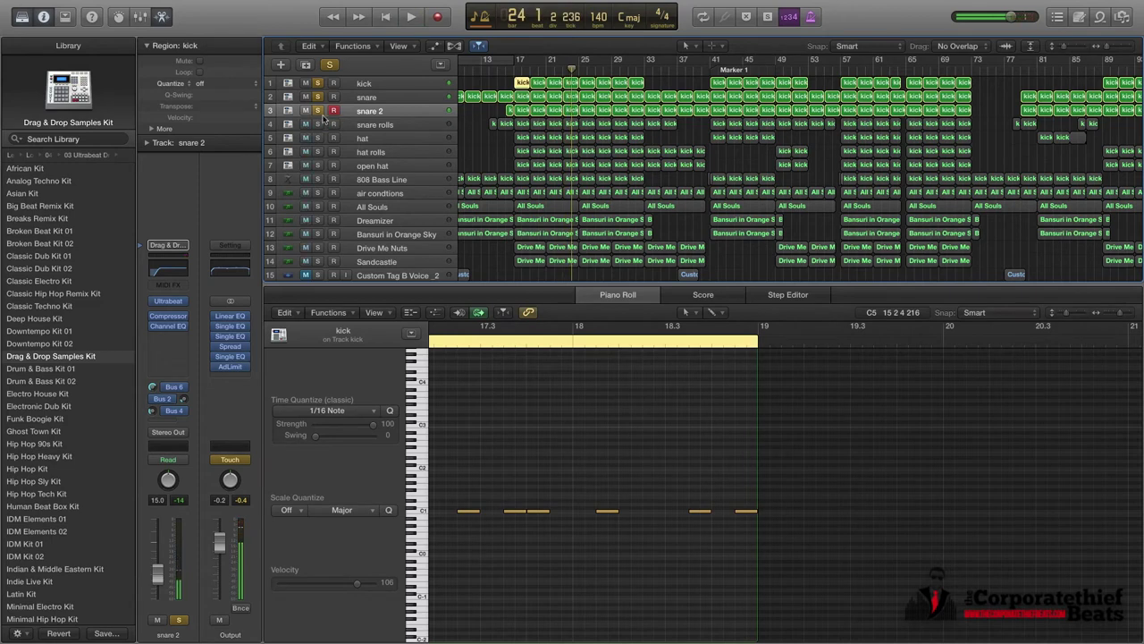
pyautogui.click(365, 116)
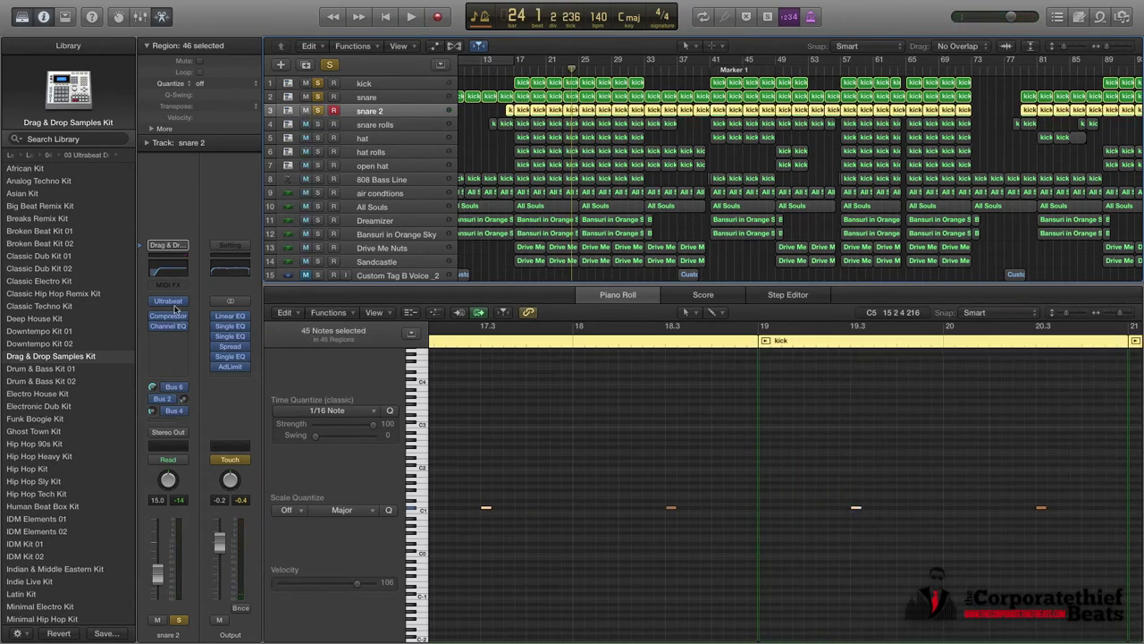
pyautogui.click(317, 124)
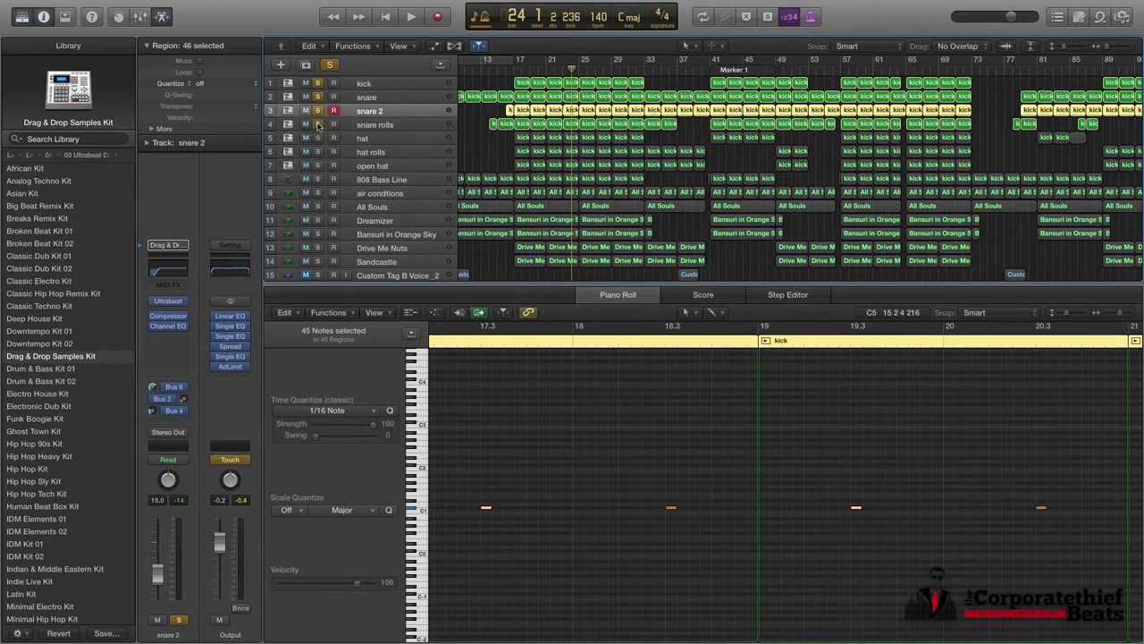
pyautogui.click(317, 139)
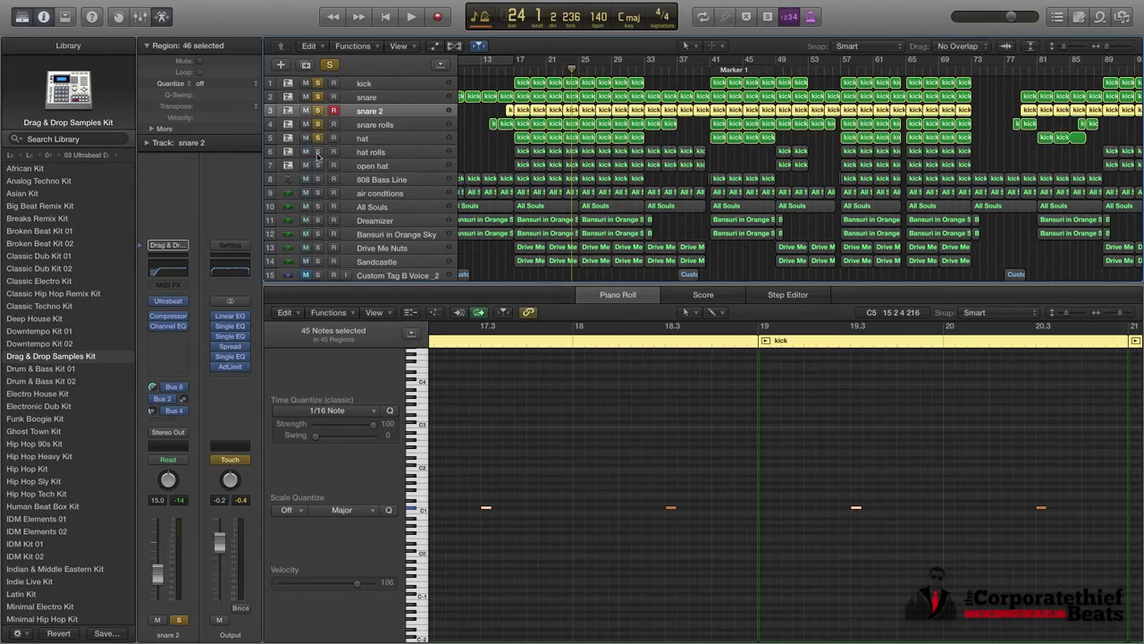
pyautogui.click(318, 124)
pyautogui.click(317, 139)
pyautogui.click(317, 125)
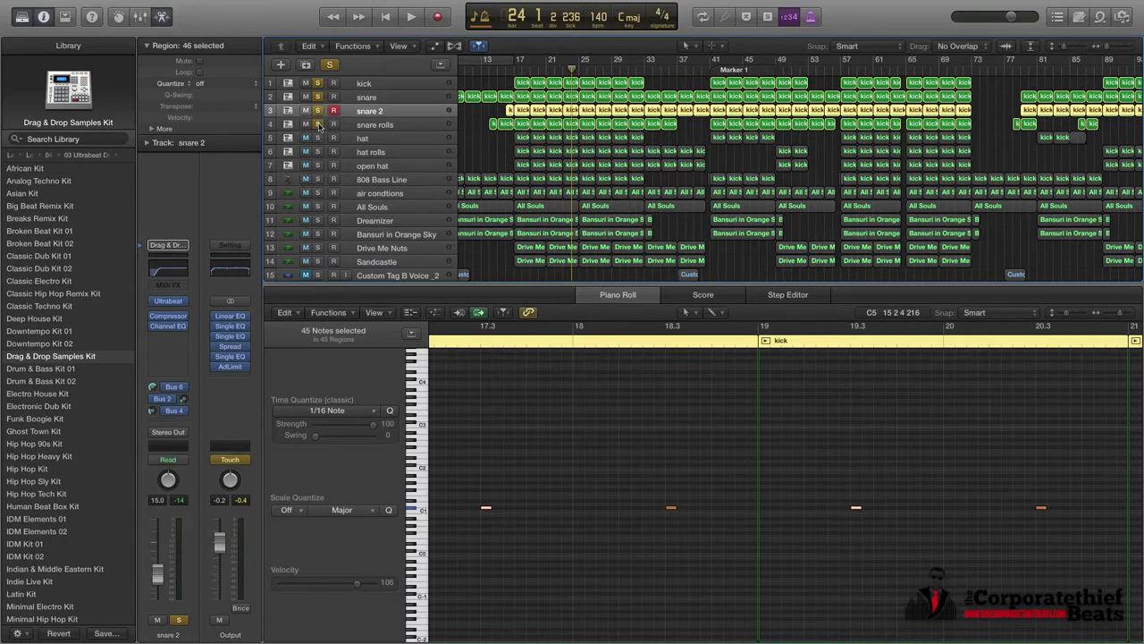
# Step: Show the notes of the snare rolls region at bar 17 in the Piano Roll, and add hat, hat rolls and open hat to the solo
pyautogui.click(521, 124)
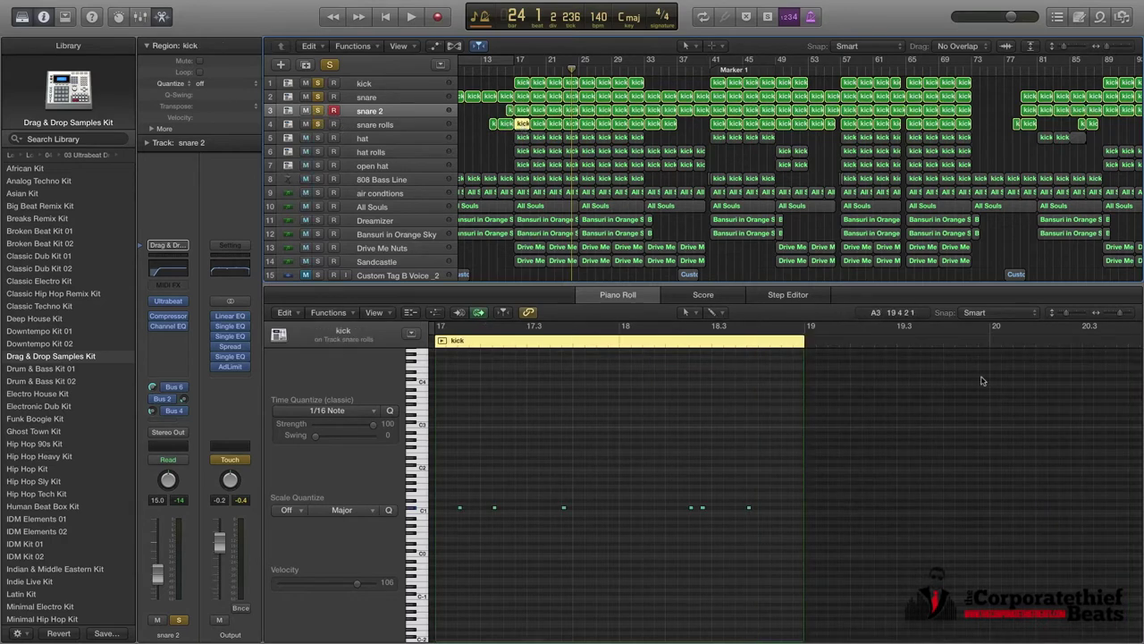
pyautogui.moveTo(1113, 308); pyautogui.dragTo(1121, 312)
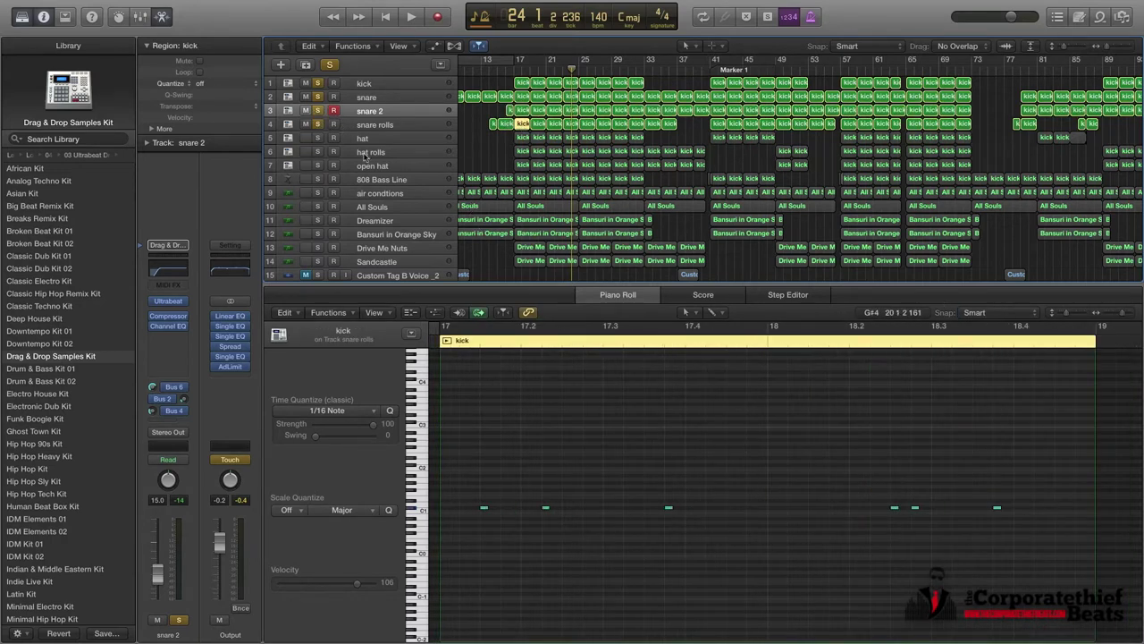
pyautogui.click(317, 139)
pyautogui.click(317, 152)
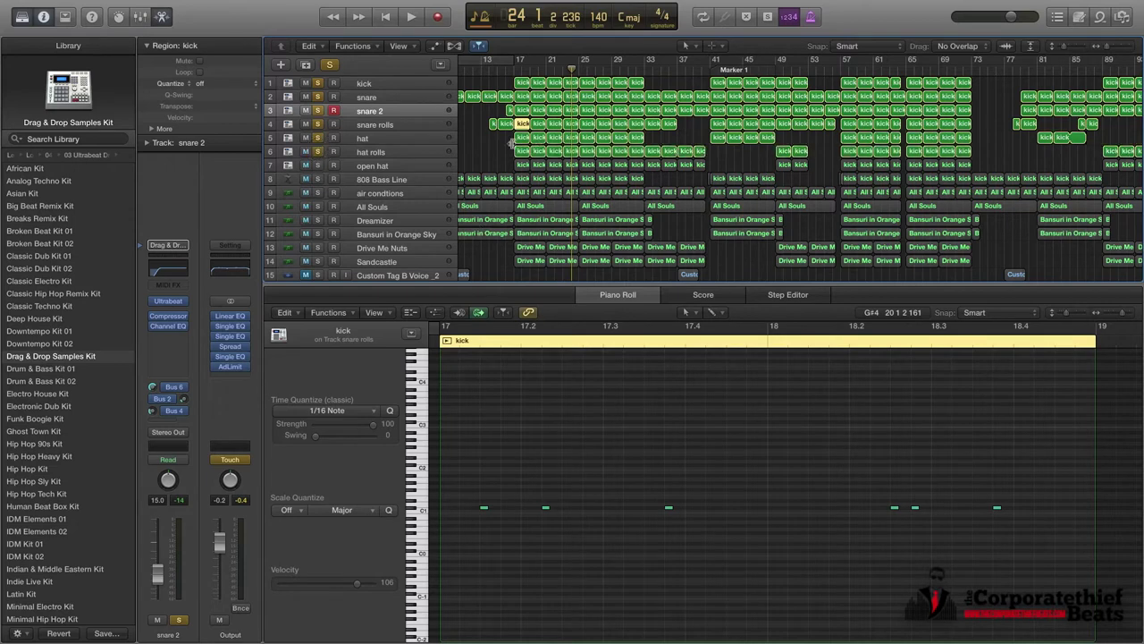
pyautogui.click(317, 166)
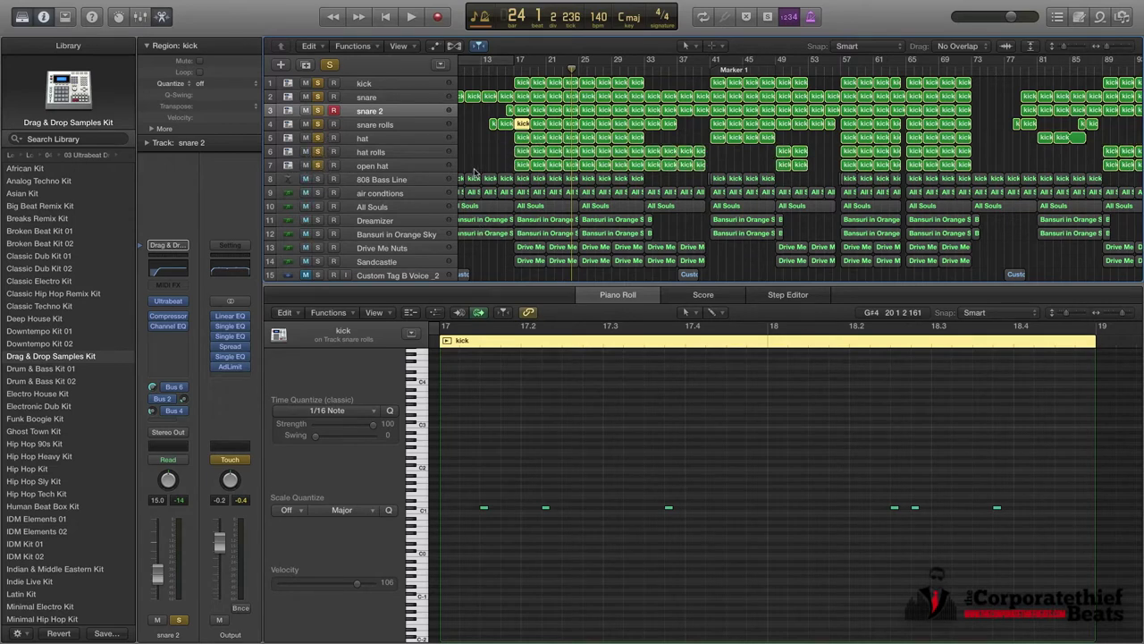
# Step: Select the regions of all seven drum tracks around bars 17 to 21 to show their notes together in the Piano Roll
pyautogui.click(511, 163)
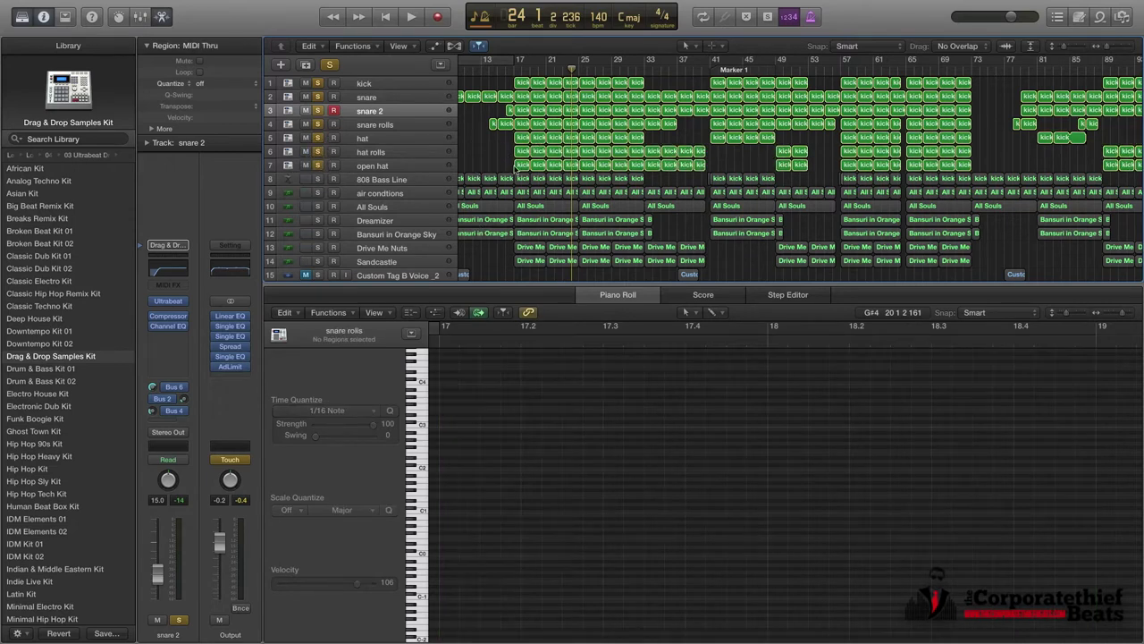
pyautogui.moveTo(510, 163); pyautogui.dragTo(542, 78)
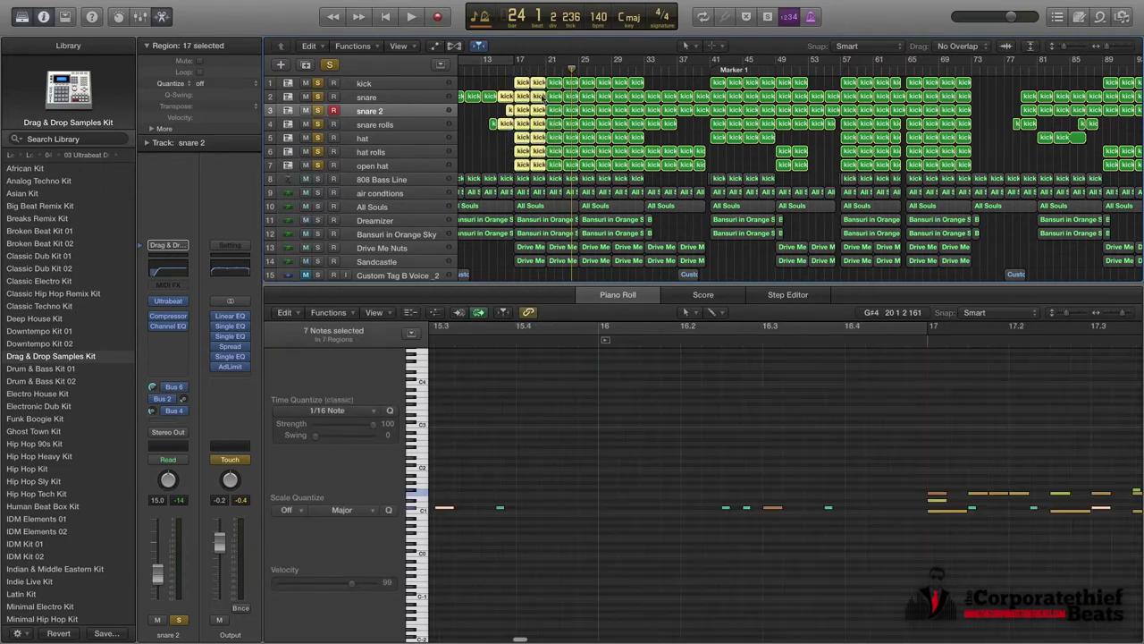
pyautogui.hscroll(6, 802, 509)
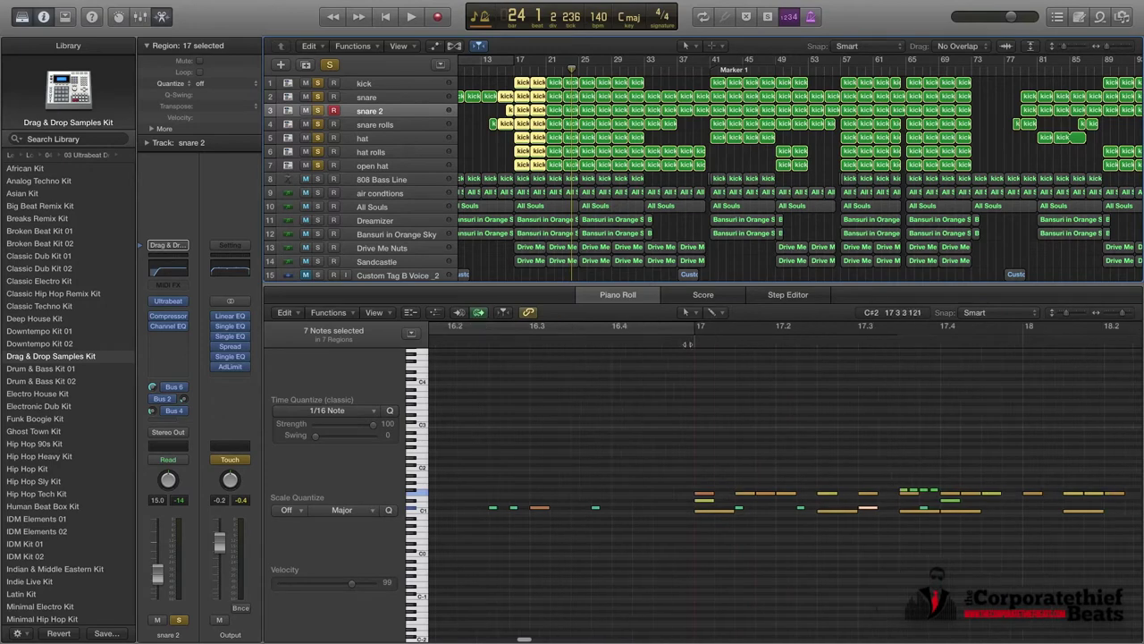
pyautogui.hscroll(4, 803, 510)
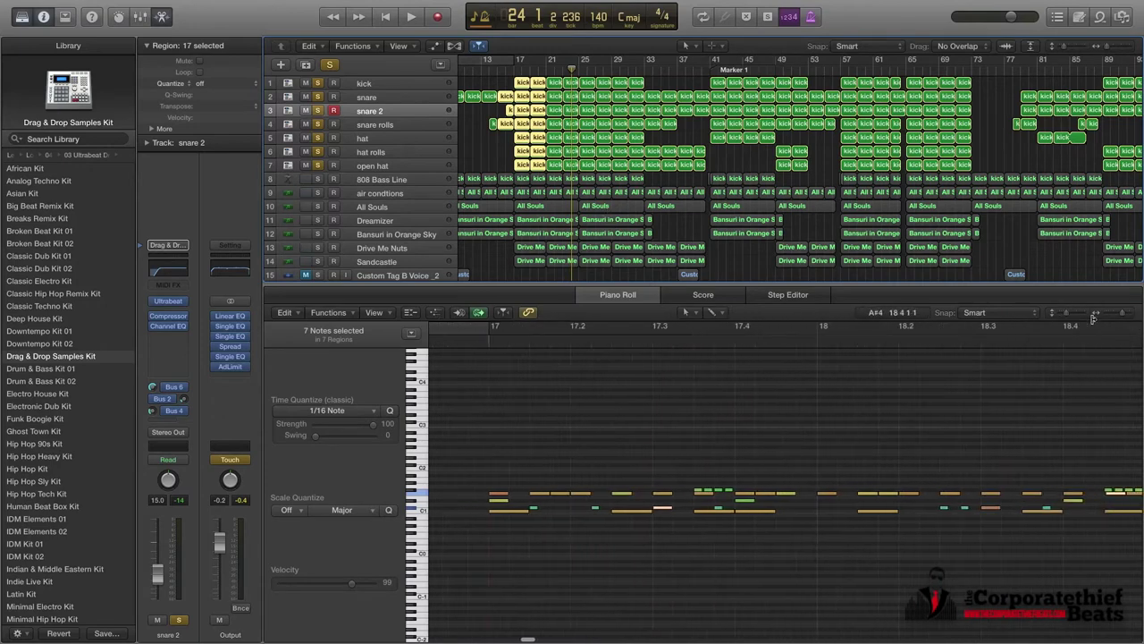
pyautogui.moveTo(1123, 312); pyautogui.dragTo(1073, 315)
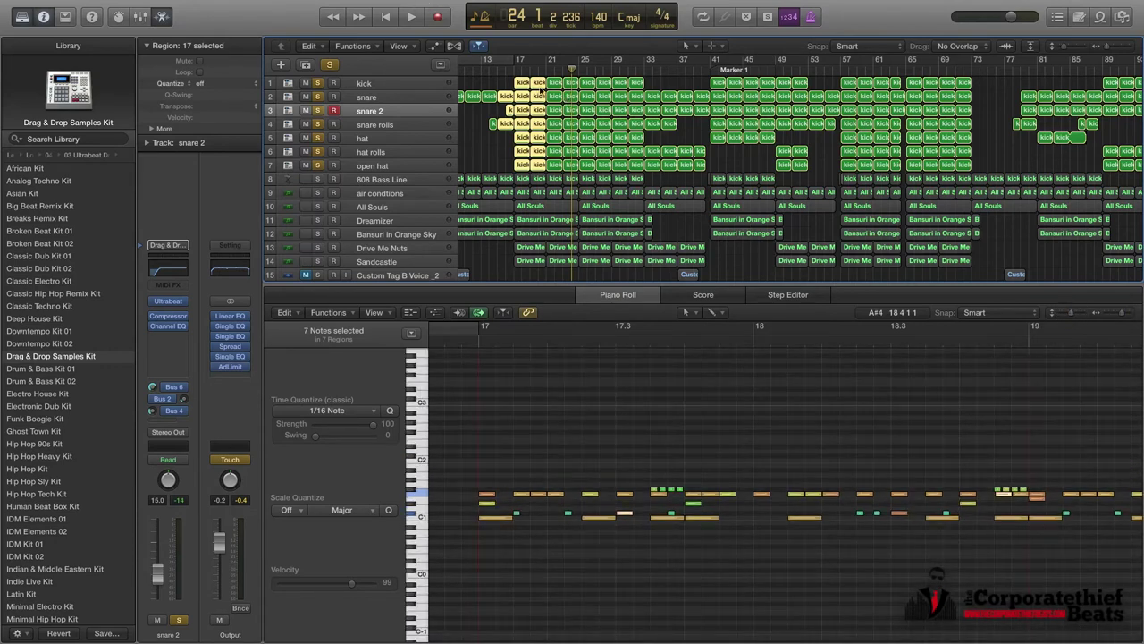
# Step: Play the seven soloed drum tracks from bar 17 to about bar 21
pyautogui.click(513, 71)
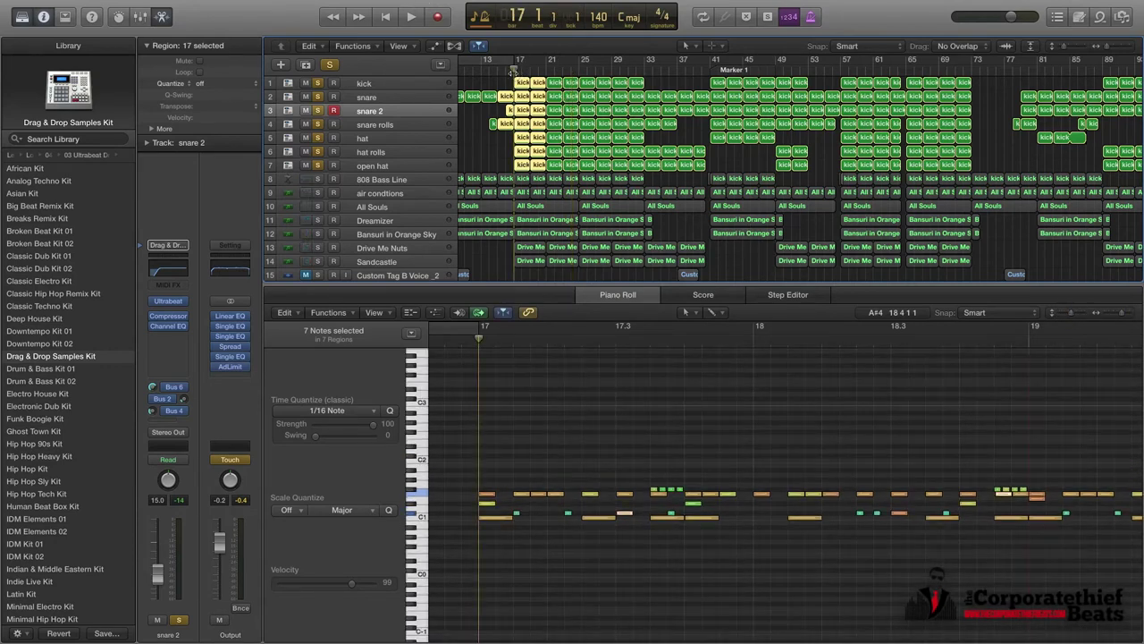
pyautogui.press('space')
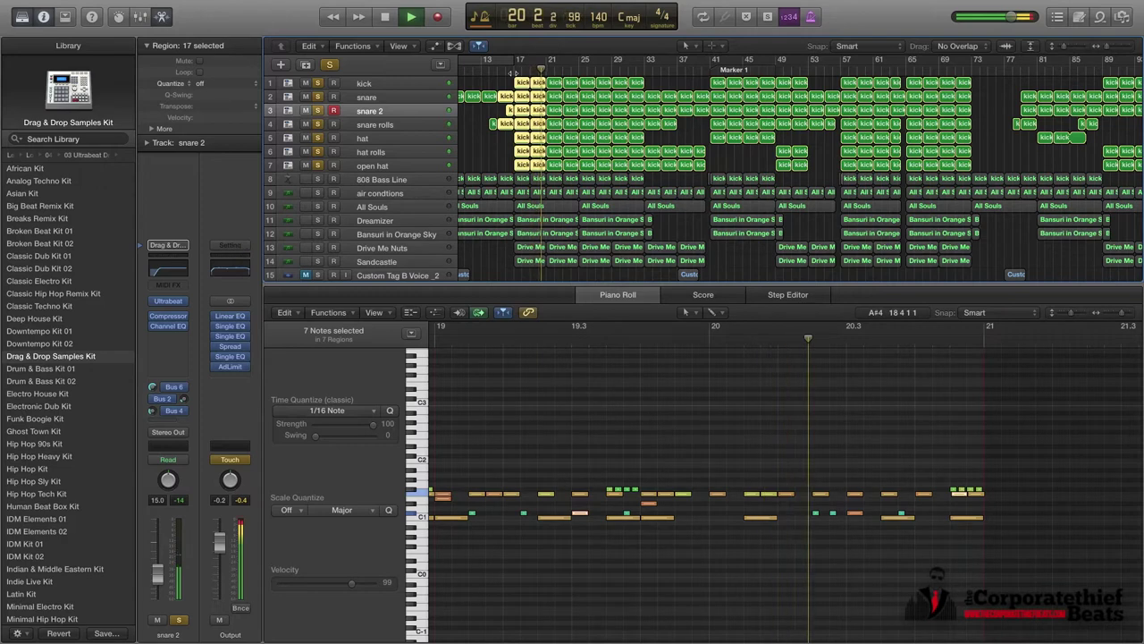
pyautogui.press('space')
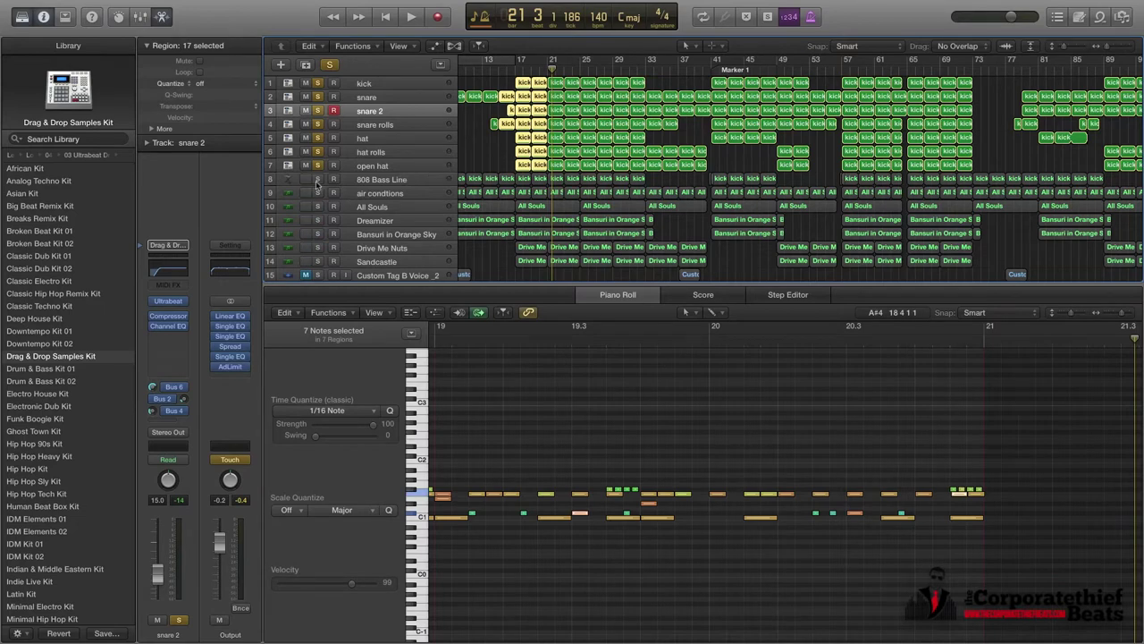
# Step: Add 808 Bass Line to the solo and show its bar 17 region's notes, first alone and then together with the drum regions
pyautogui.click(318, 180)
pyautogui.click(525, 179)
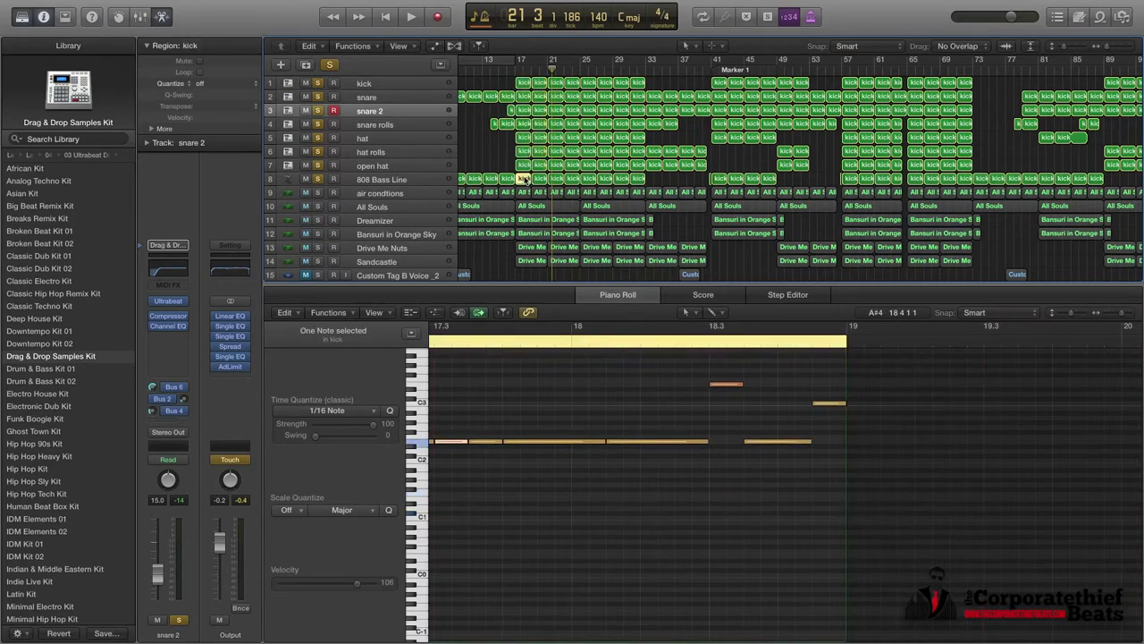
pyautogui.moveTo(1123, 315); pyautogui.dragTo(1084, 314)
pyautogui.hscroll(1, 678, 442)
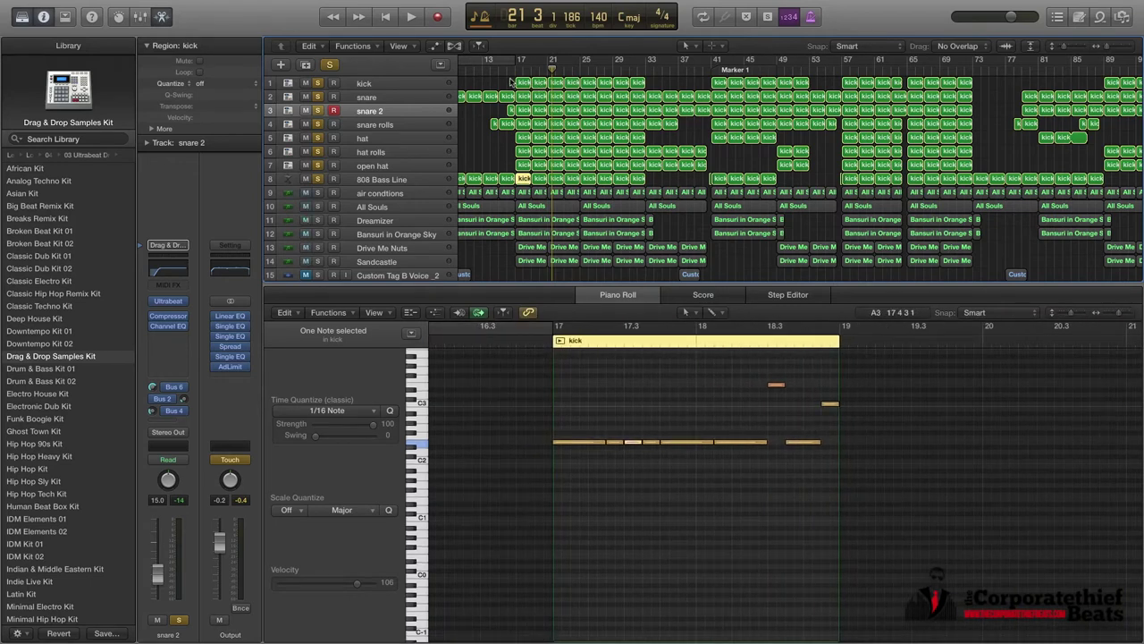
pyautogui.moveTo(511, 82); pyautogui.dragTo(541, 179)
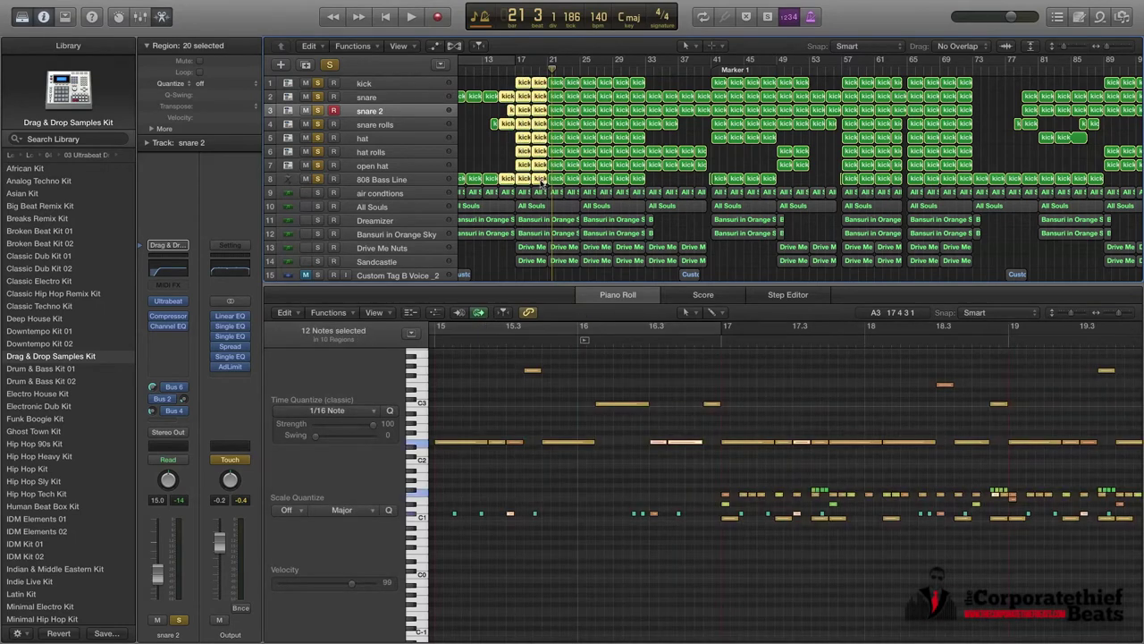
pyautogui.click(482, 165)
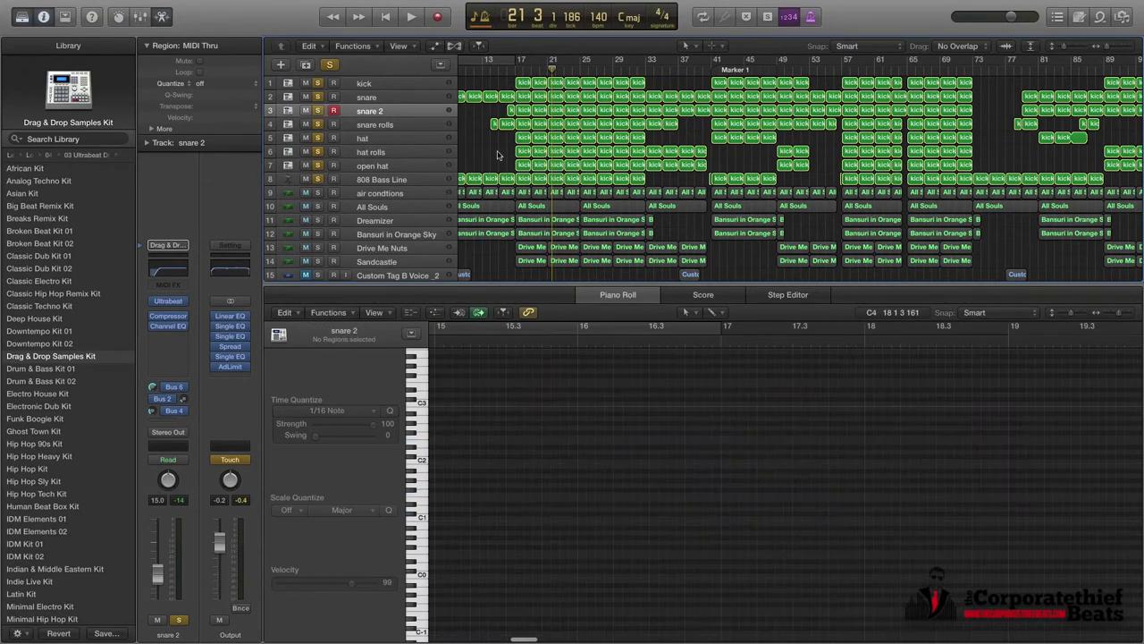
# Step: Compare the notes of the 808 Bass Line regions from bar 13 on with those of the kick region at bar 17
pyautogui.click(540, 179)
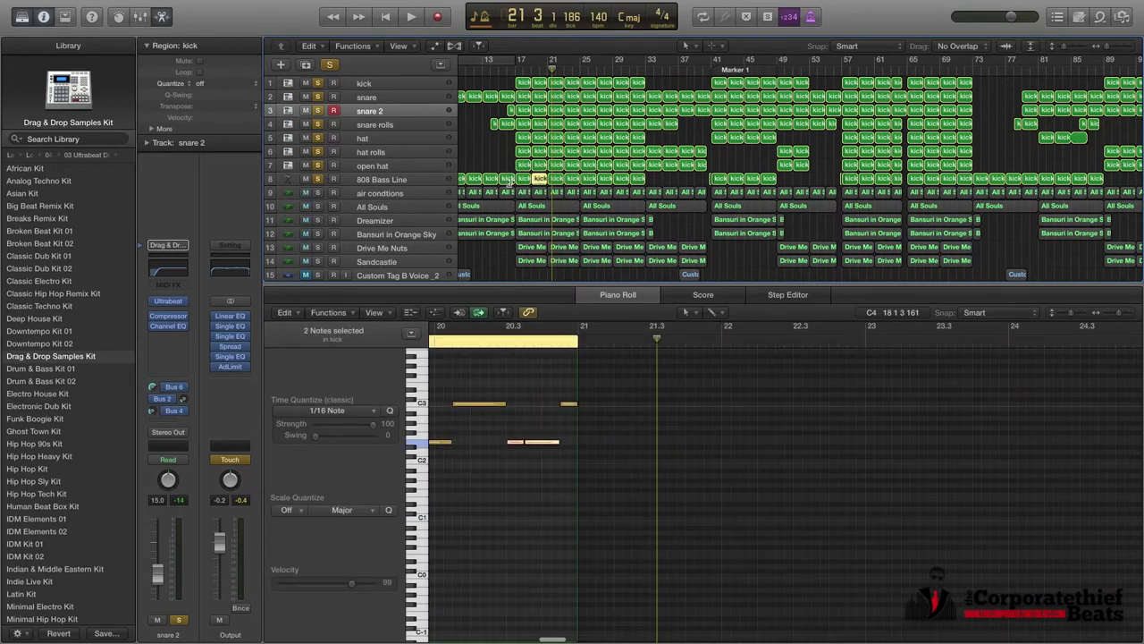
pyautogui.moveTo(484, 163); pyautogui.dragTo(514, 190)
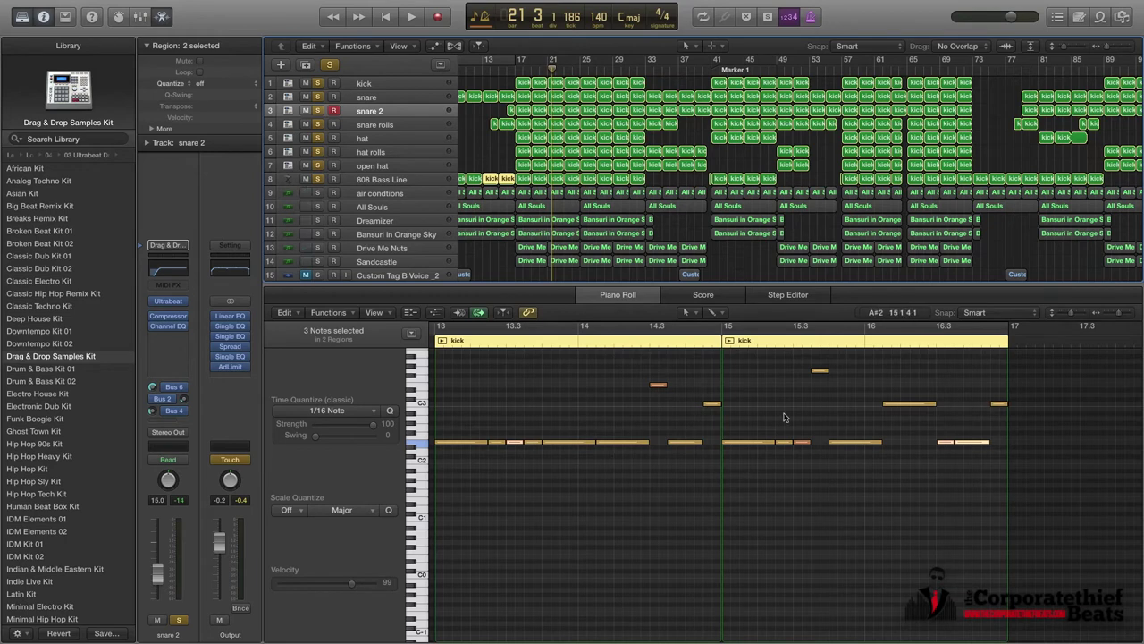
pyautogui.click(525, 83)
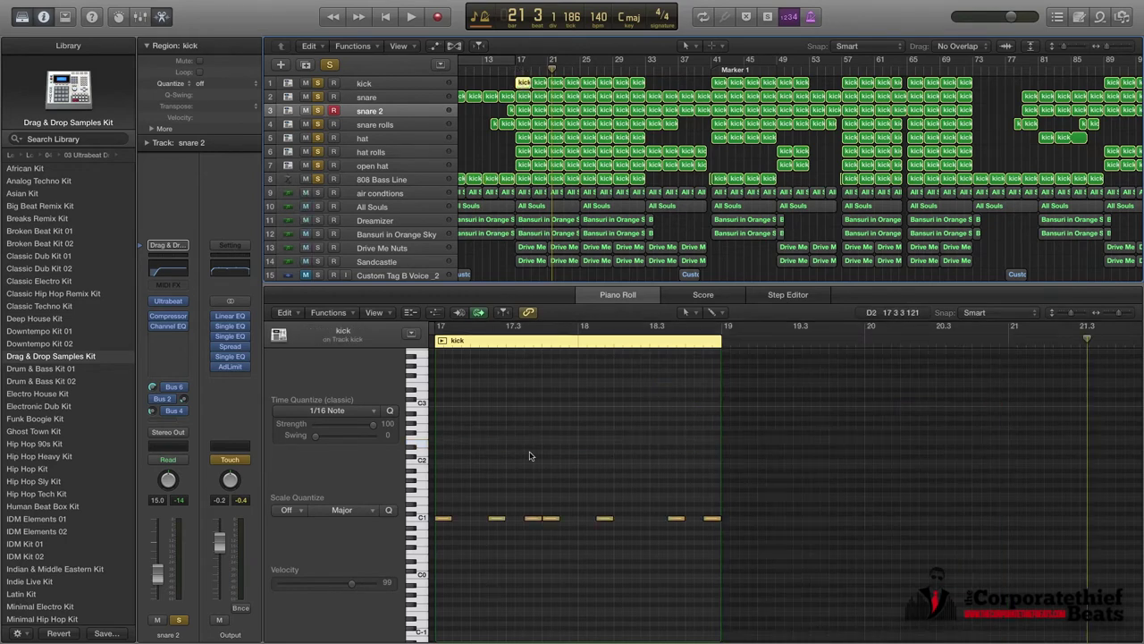
pyautogui.click(492, 181)
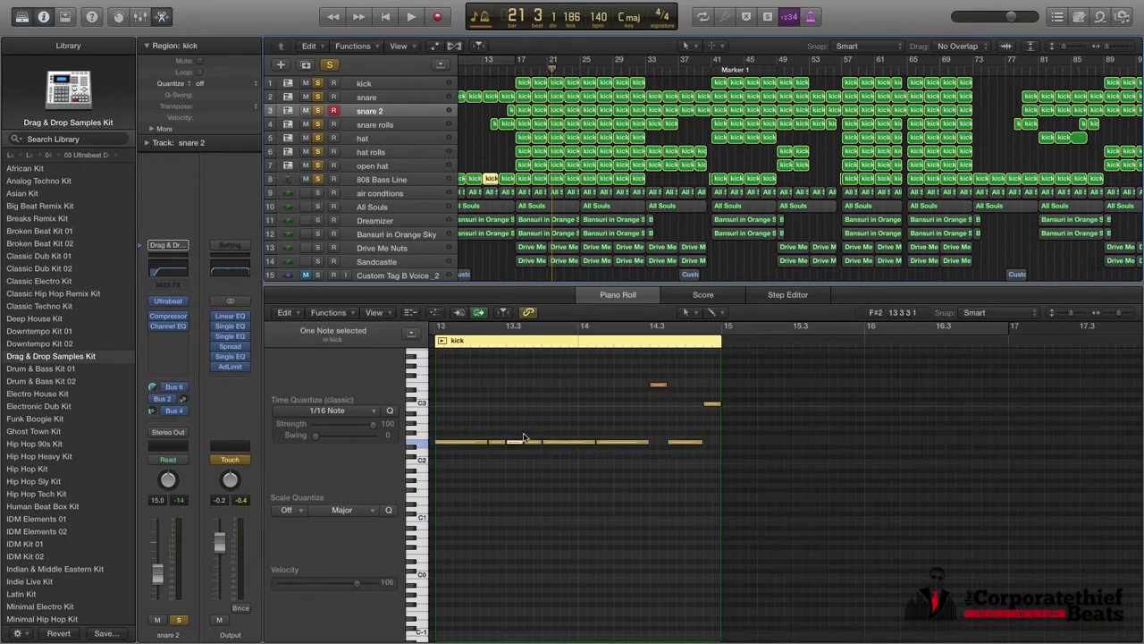
# Step: Play the soloed drums and 808 Bass Line from bar 17 to about bar 27, selecting the 808 Bass Line track during playback
pyautogui.click(521, 64)
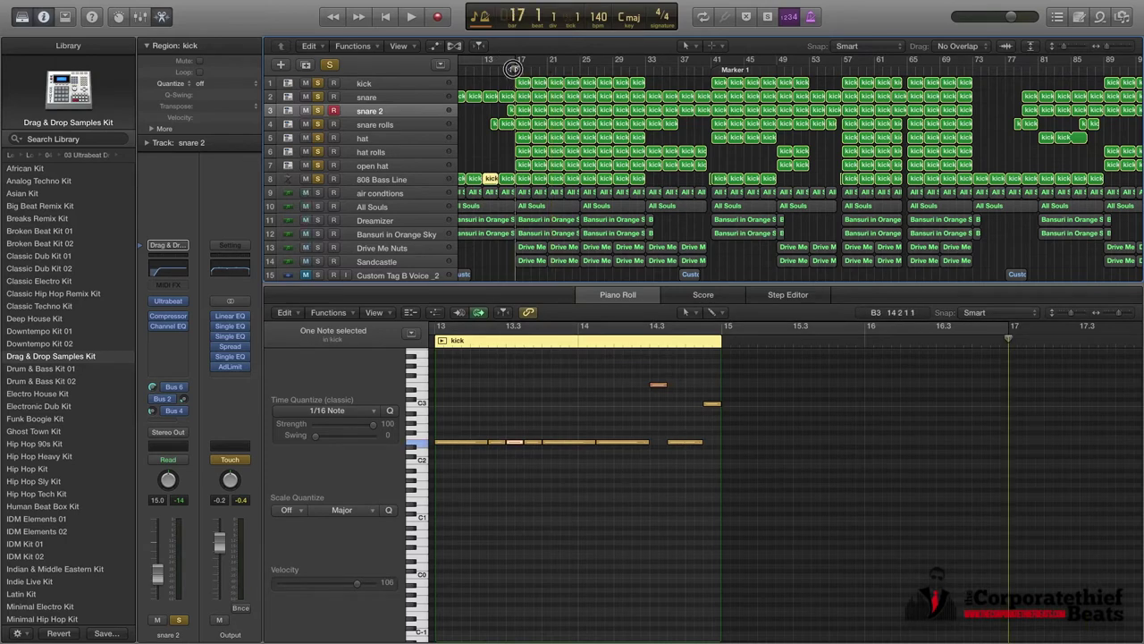
pyautogui.press('space')
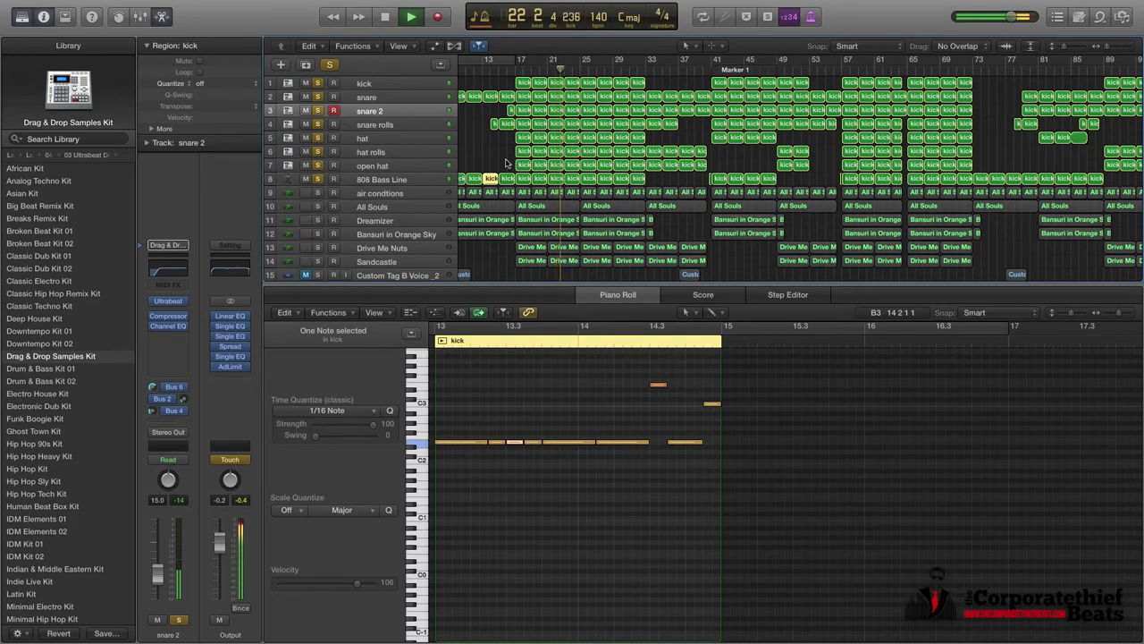
pyautogui.click(384, 180)
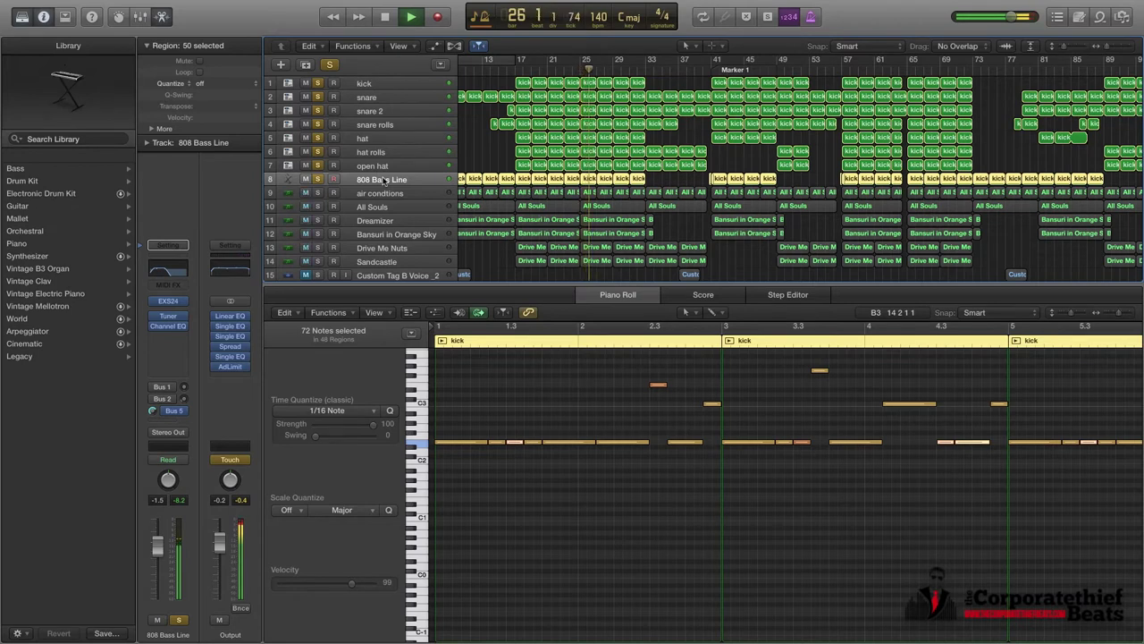
pyautogui.press('space')
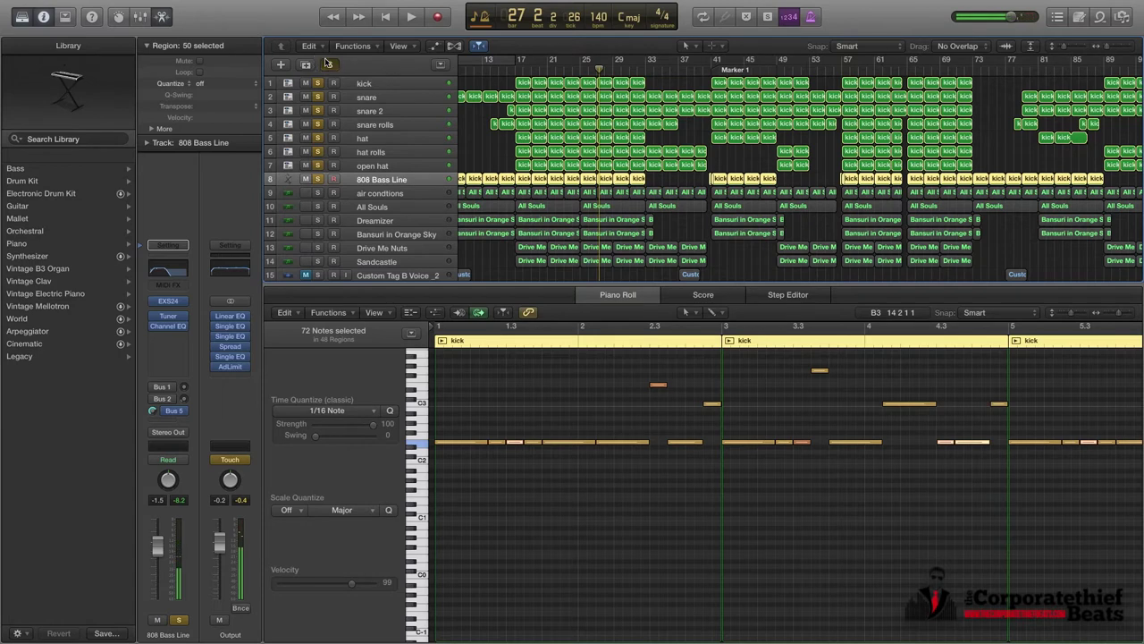
# Step: Clear the solo on all tracks and play the full beat from bar 17 to about bar 27
pyautogui.click(329, 64)
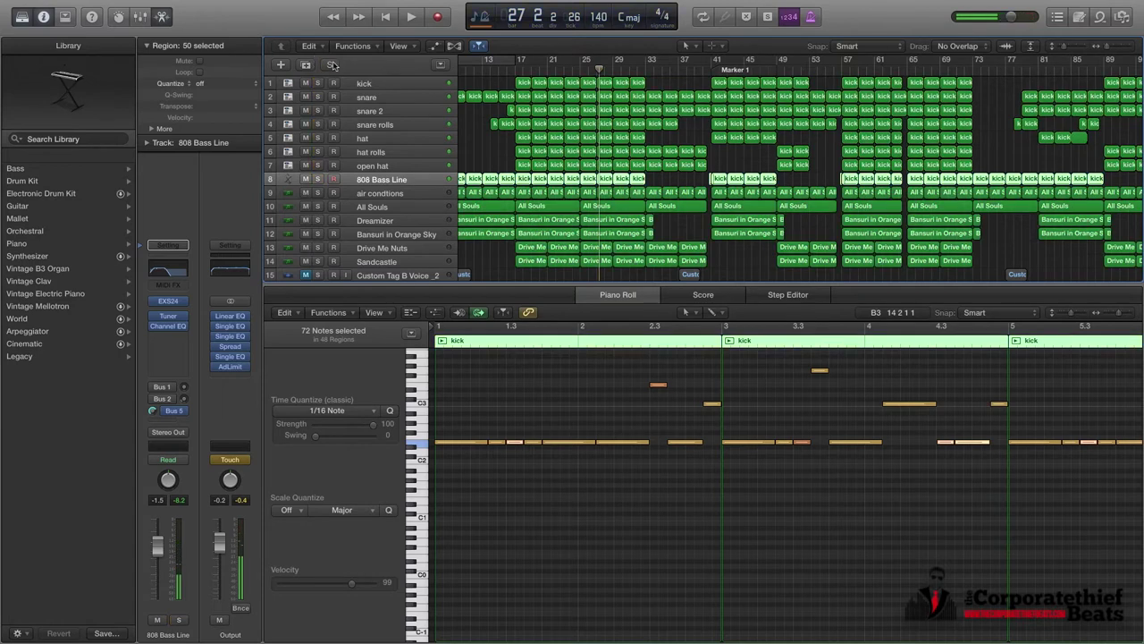
pyautogui.click(517, 70)
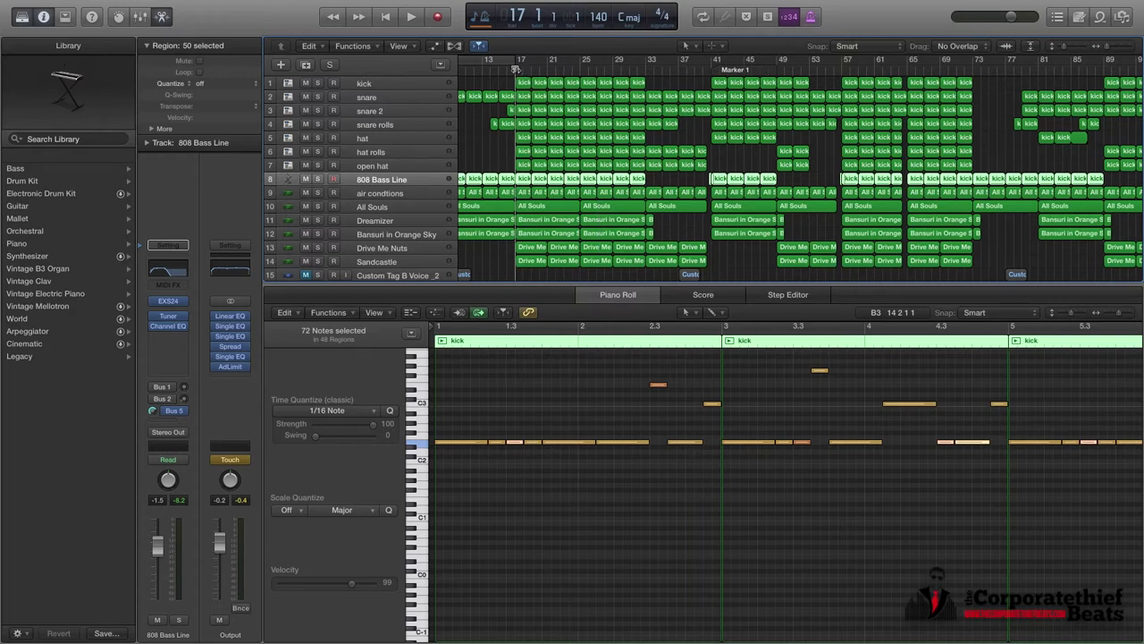
pyautogui.press('space')
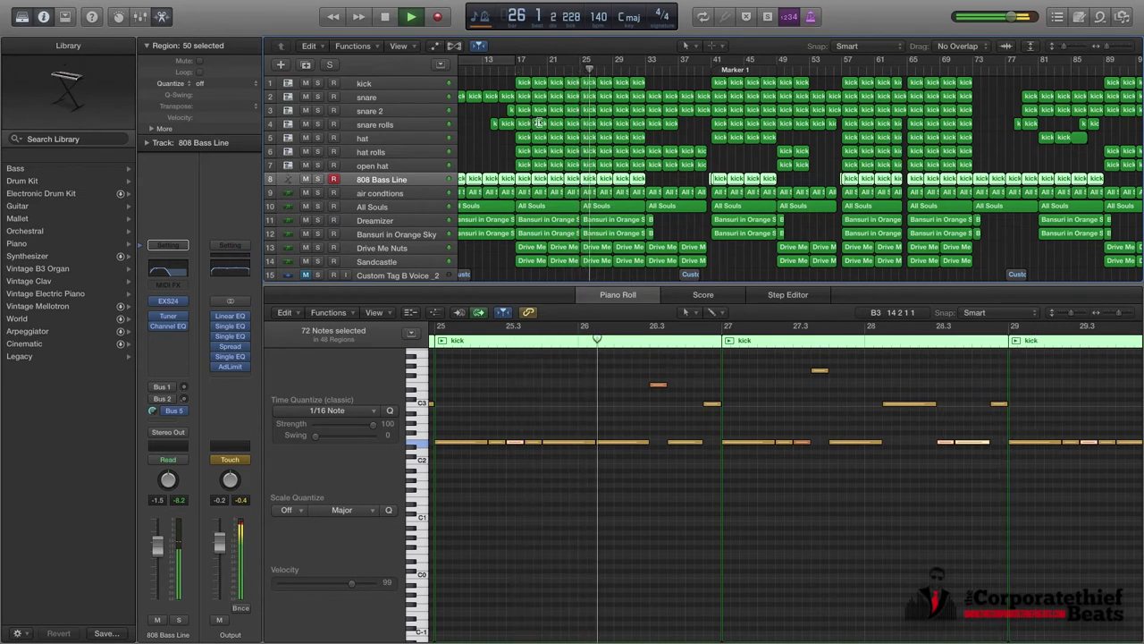
pyautogui.press('space')
# Step: Play the break from just before bar 33 to about bar 34, and look over the song's arrangement
pyautogui.click(643, 69)
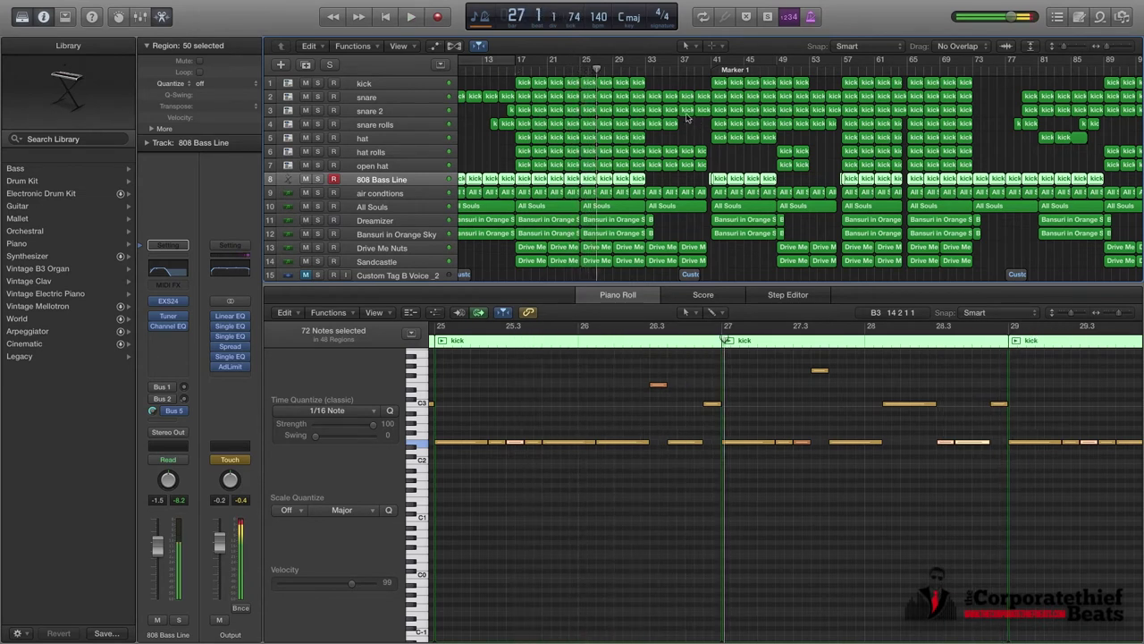
pyautogui.moveTo(643, 69); pyautogui.dragTo(642, 68)
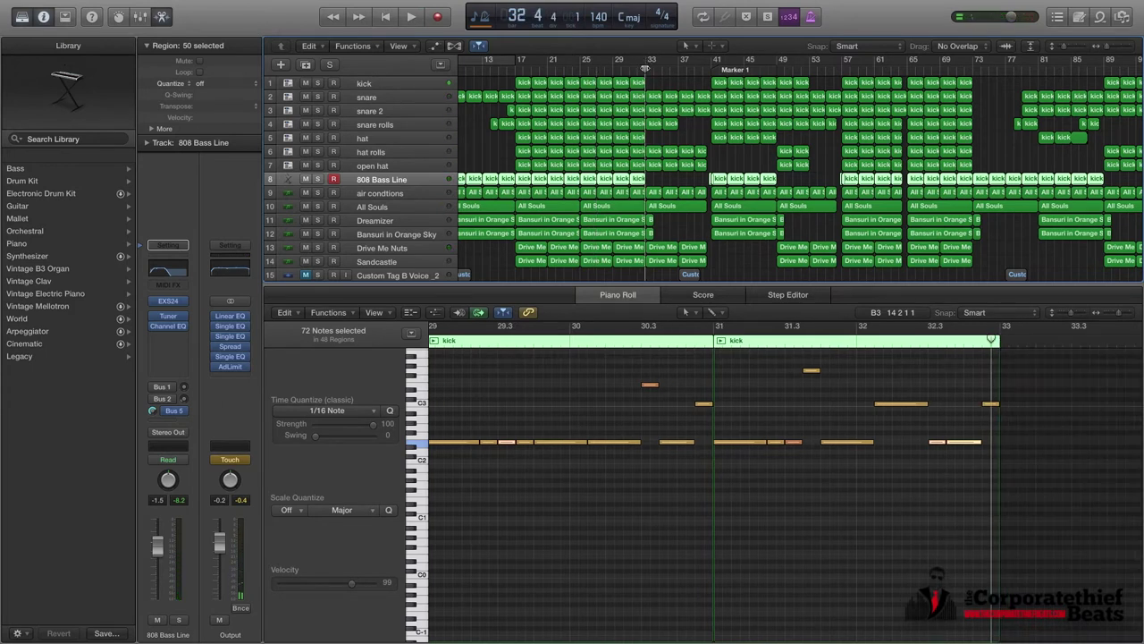
pyautogui.press('space')
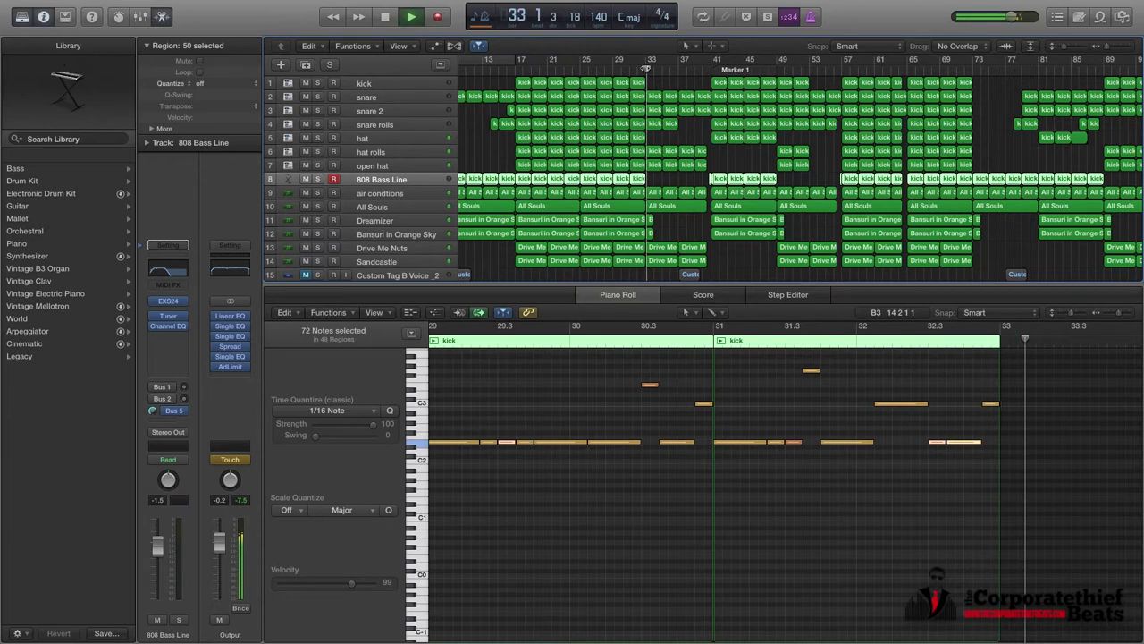
pyautogui.hscroll(1, 635, 167)
pyautogui.press('space')
pyautogui.hscroll(2, 635, 167)
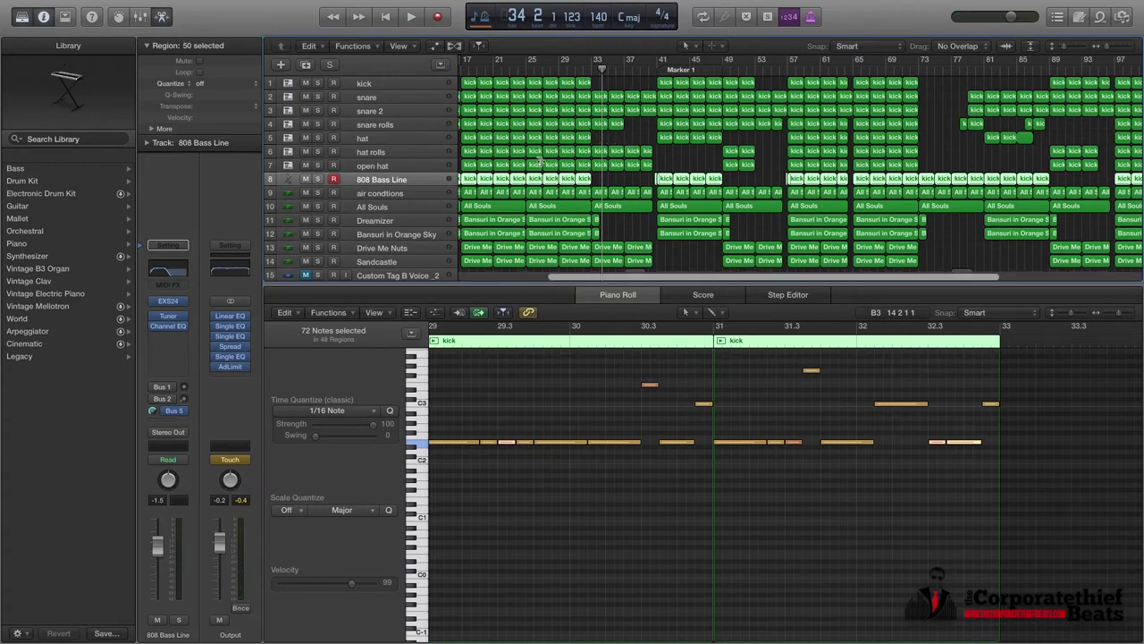
pyautogui.hscroll(-5, 666, 179)
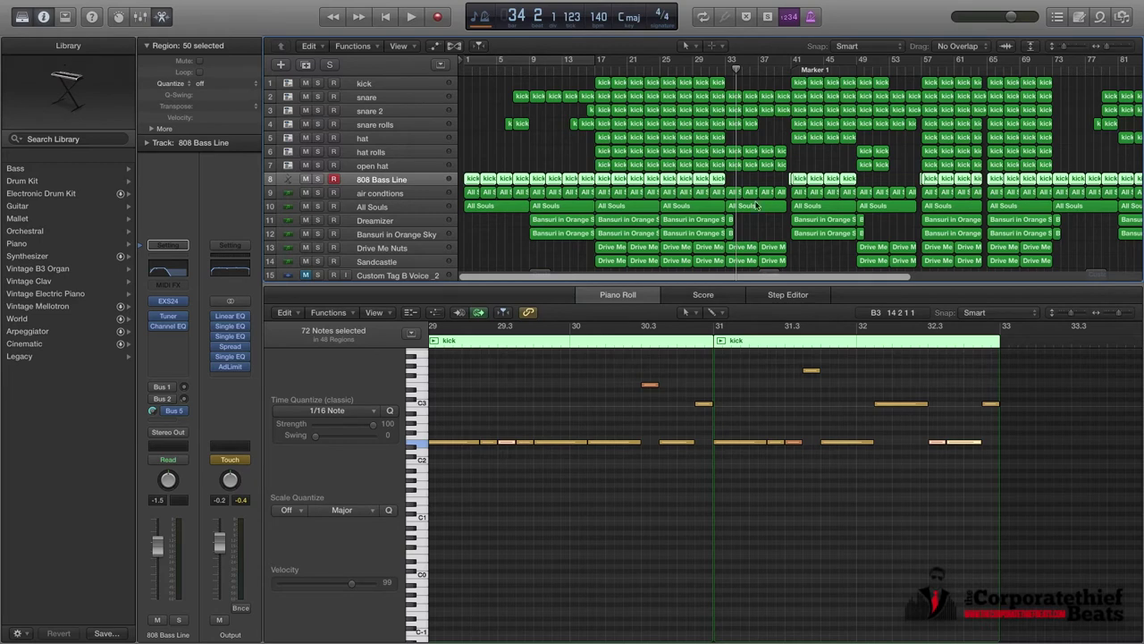
pyautogui.hscroll(10, 747, 179)
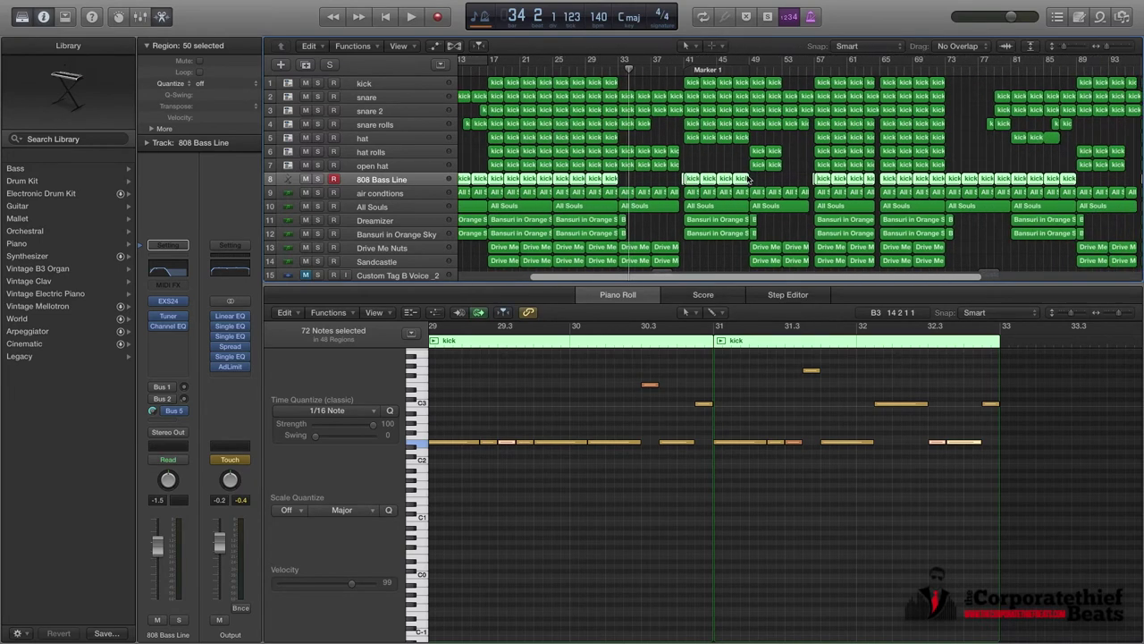
# Step: Set a cycle range from bar 33 to bar 57, and look over the arrangement before and after it
pyautogui.hscroll(-3, 682, 178)
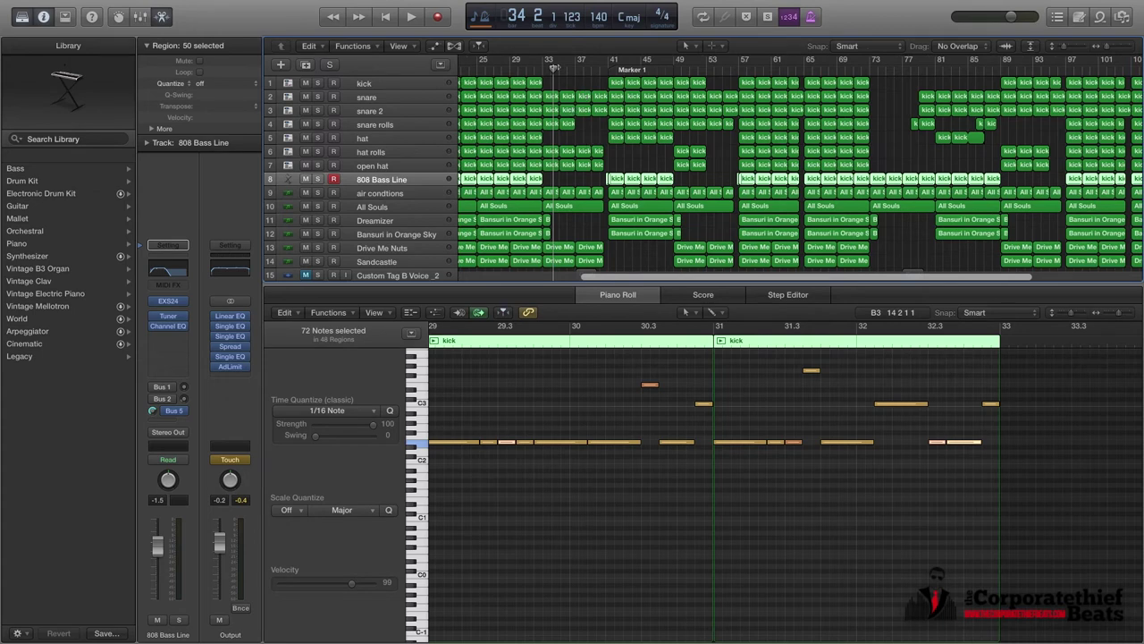
pyautogui.moveTo(548, 61); pyautogui.dragTo(738, 61)
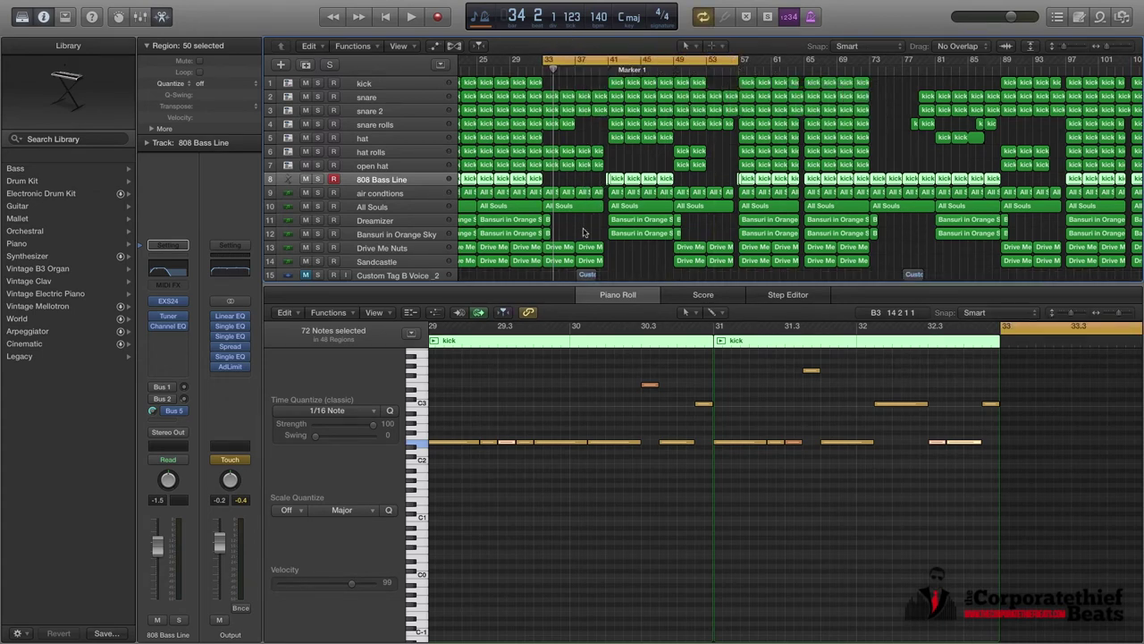
pyautogui.scroll(-3, 589, 212)
pyautogui.scroll(3, 589, 212)
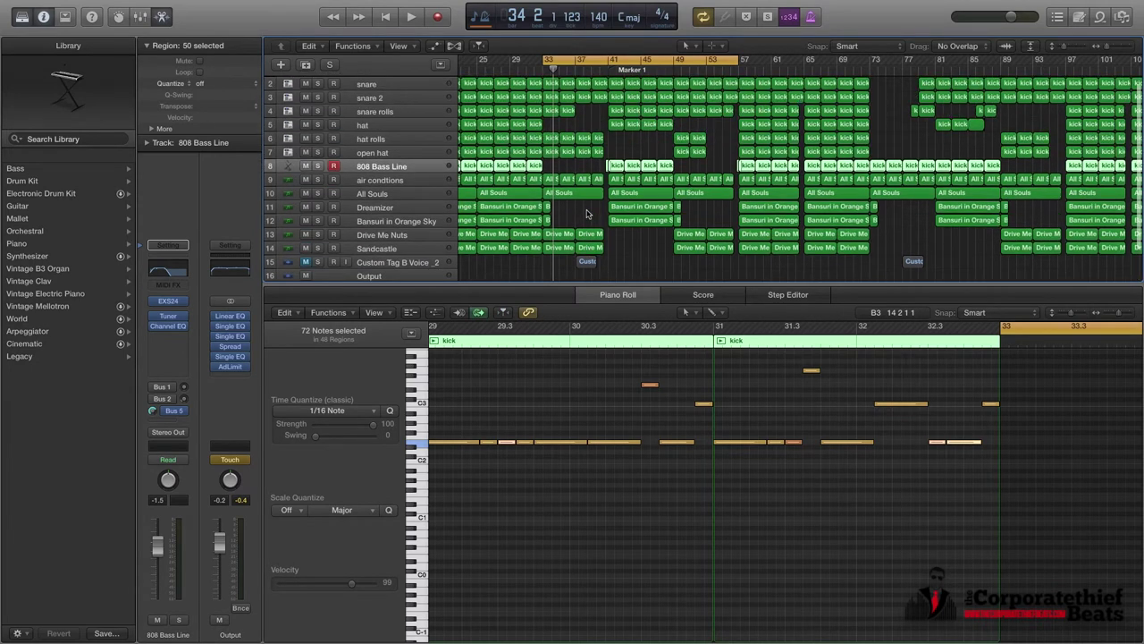
pyautogui.hscroll(-5, 475, 127)
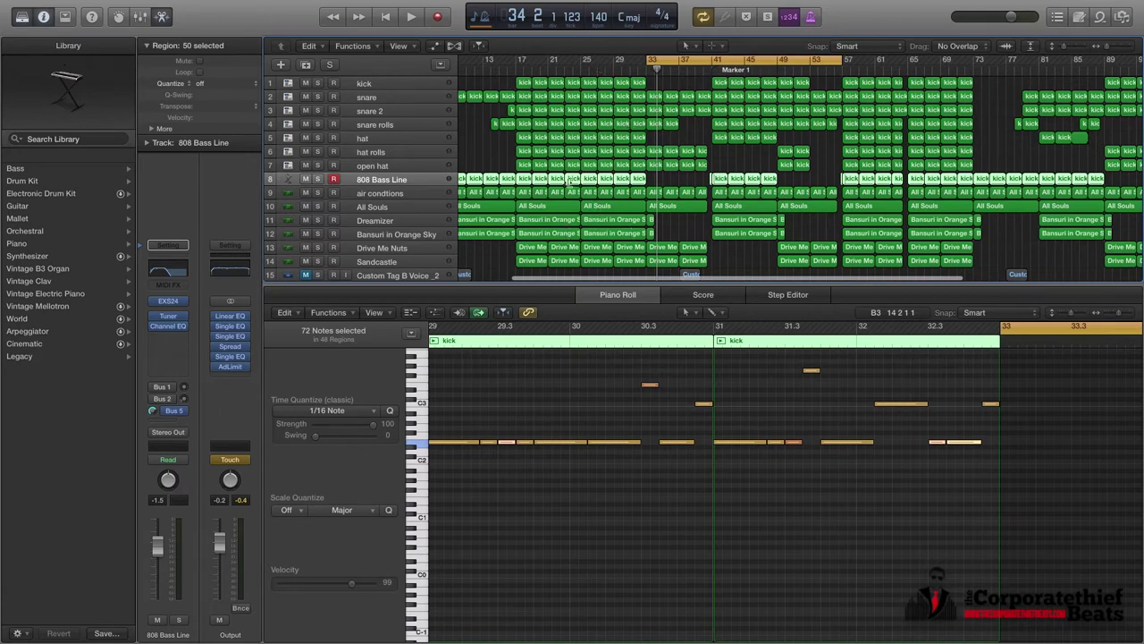
pyautogui.hscroll(4, 632, 209)
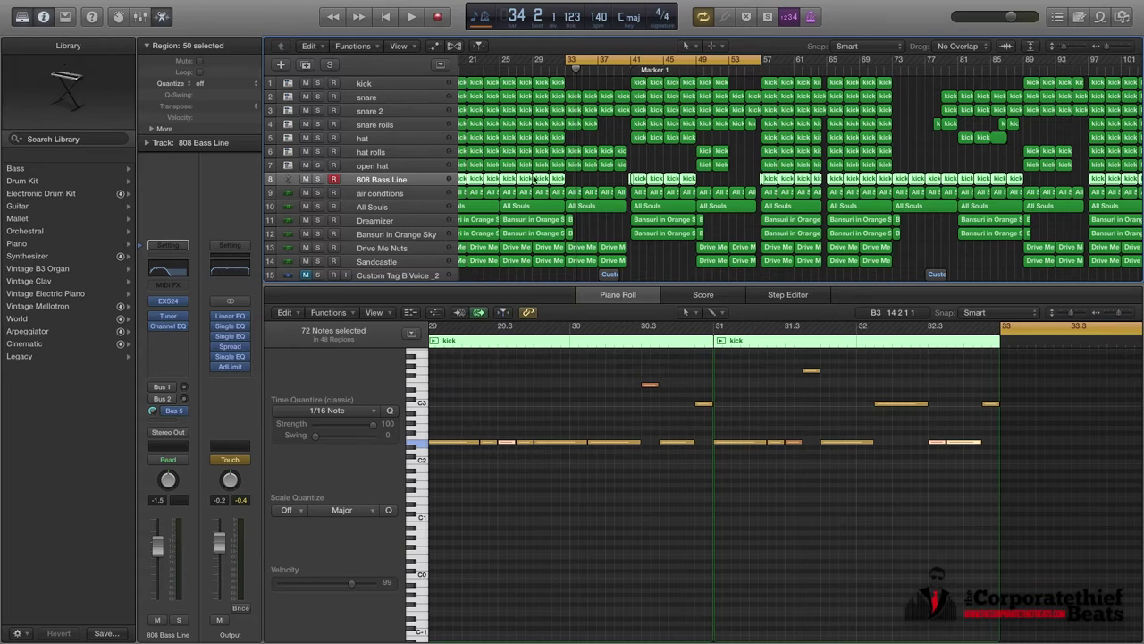
pyautogui.hscroll(-10, 534, 179)
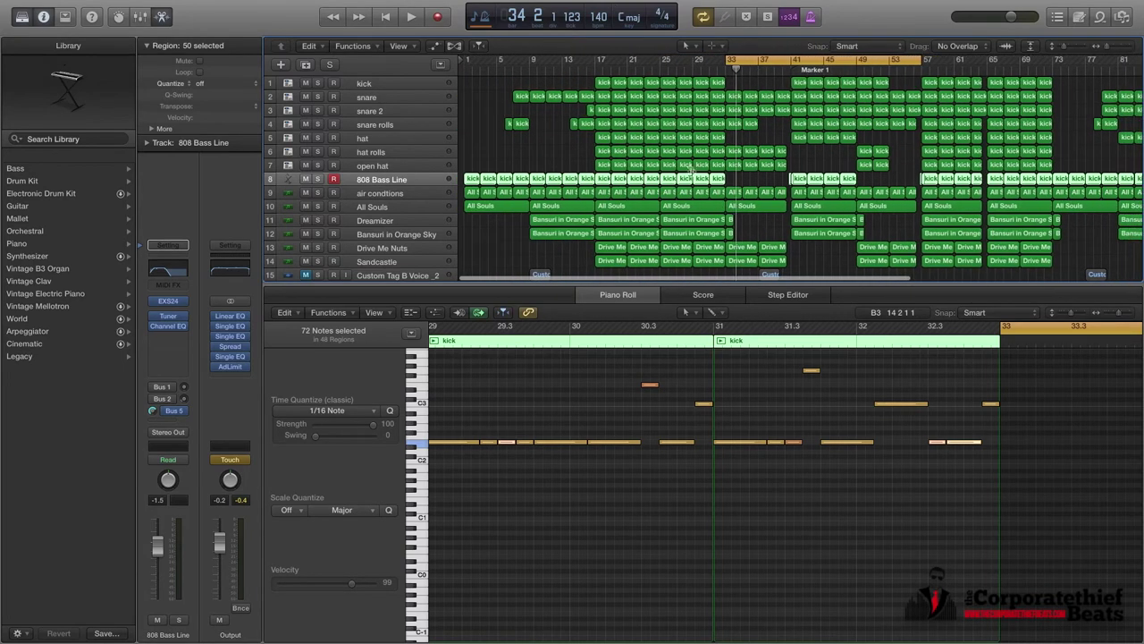
pyautogui.hscroll(14, 740, 227)
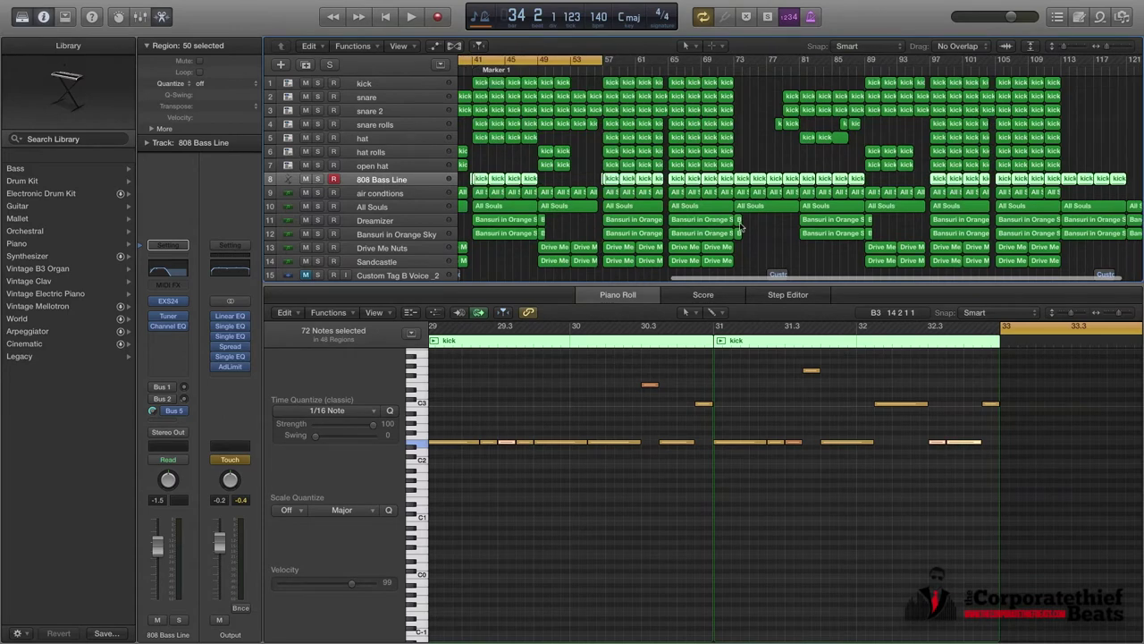
pyautogui.hscroll(-2, 693, 226)
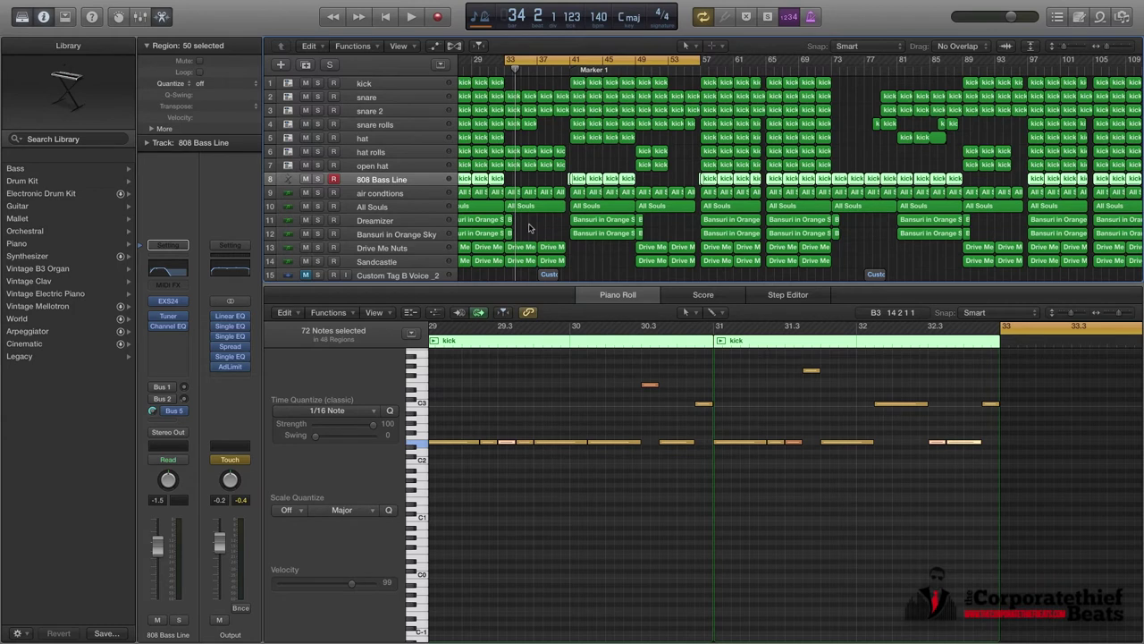
# Step: Play the full mix from bar 33 to about bar 41
pyautogui.click(506, 70)
pyautogui.press('space')
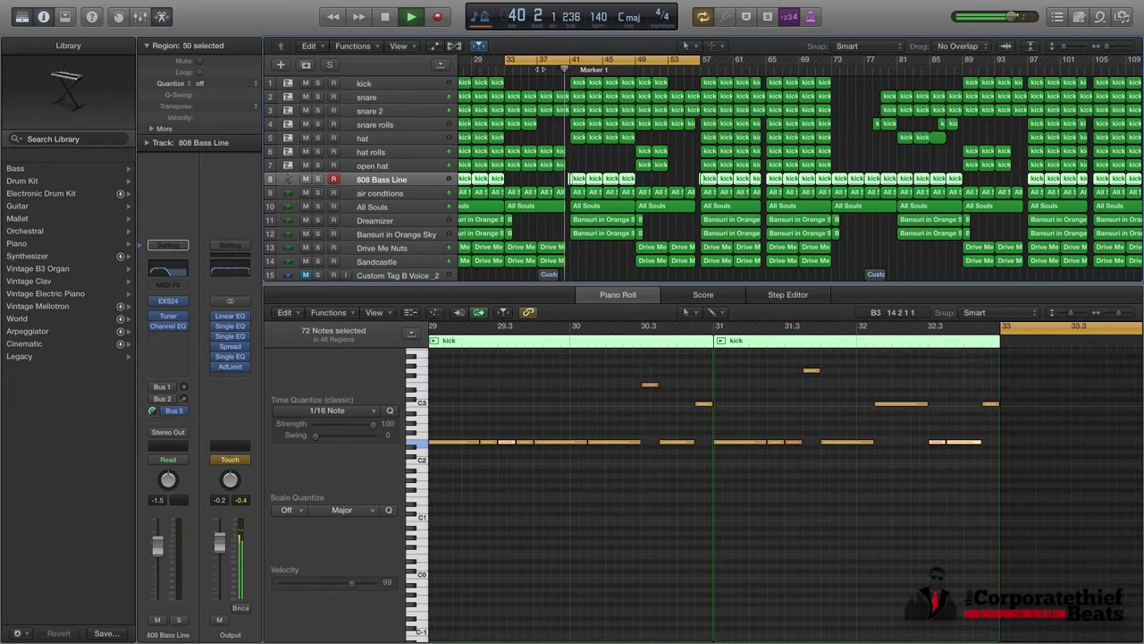
pyautogui.press('space')
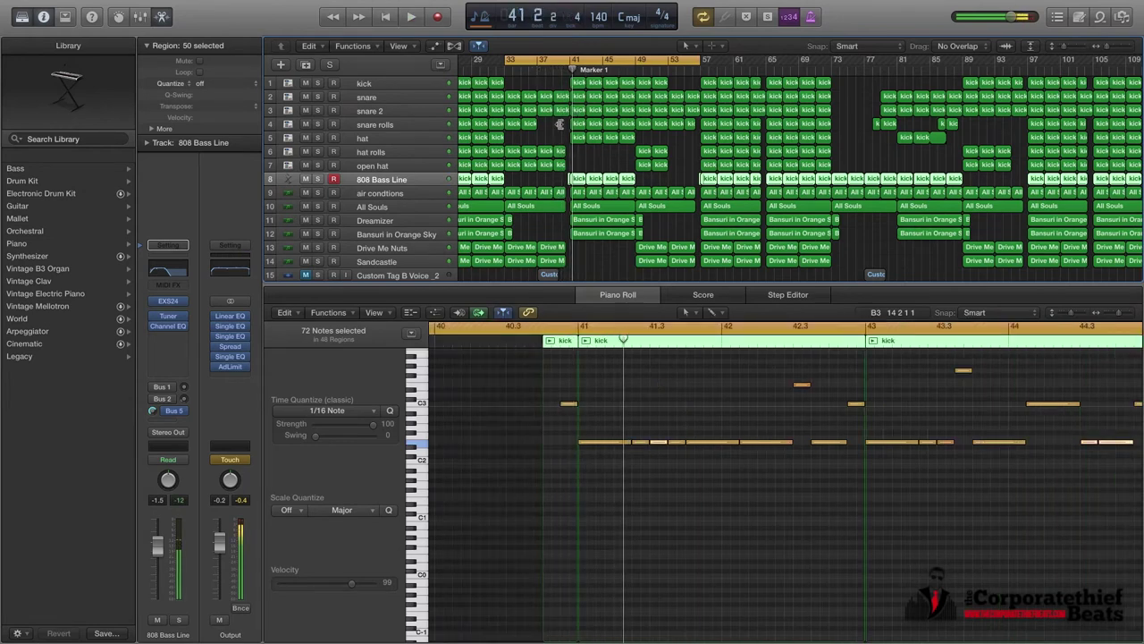
# Step: Examine the snare regions and the short 808 Bass Line region just before bar 41, and play that transition to about bar 42
pyautogui.click(564, 96)
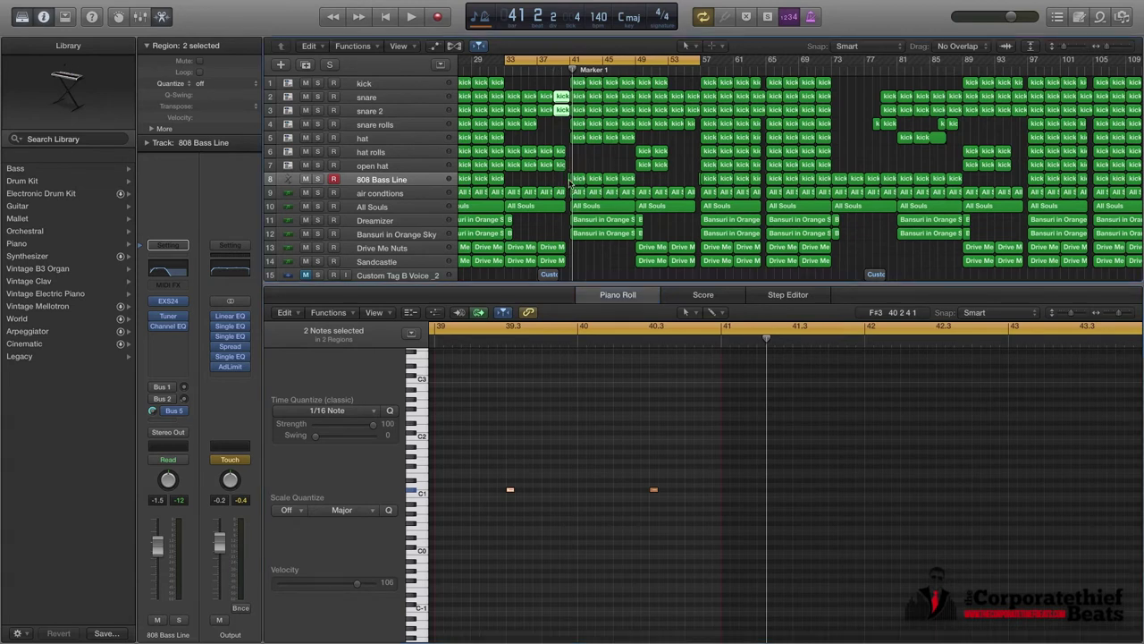
pyautogui.click(706, 381)
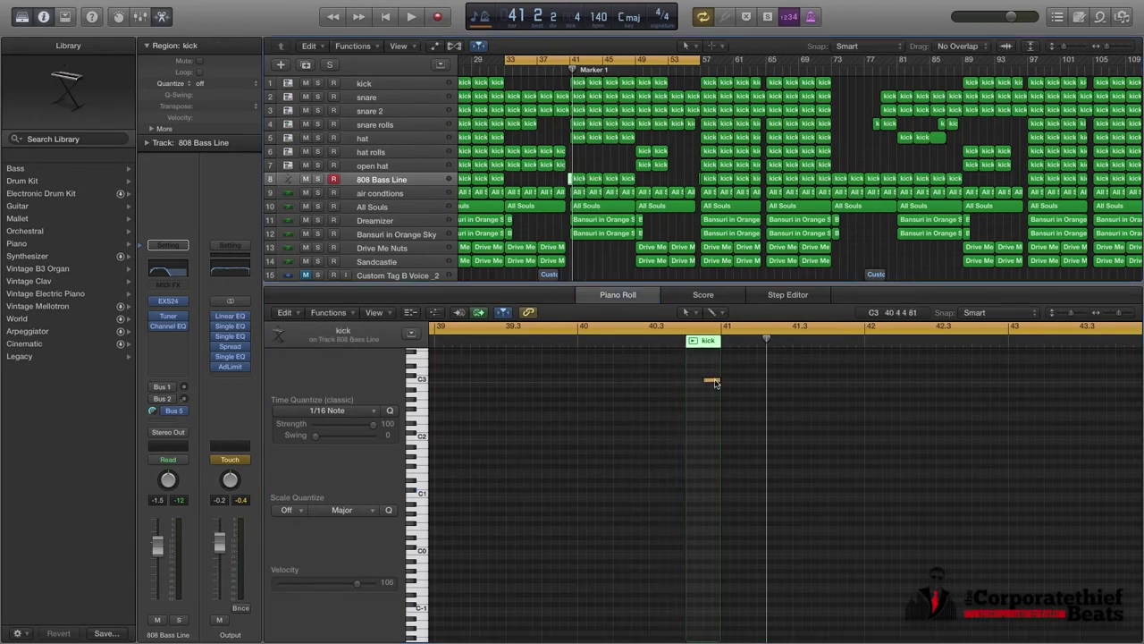
pyautogui.click(561, 71)
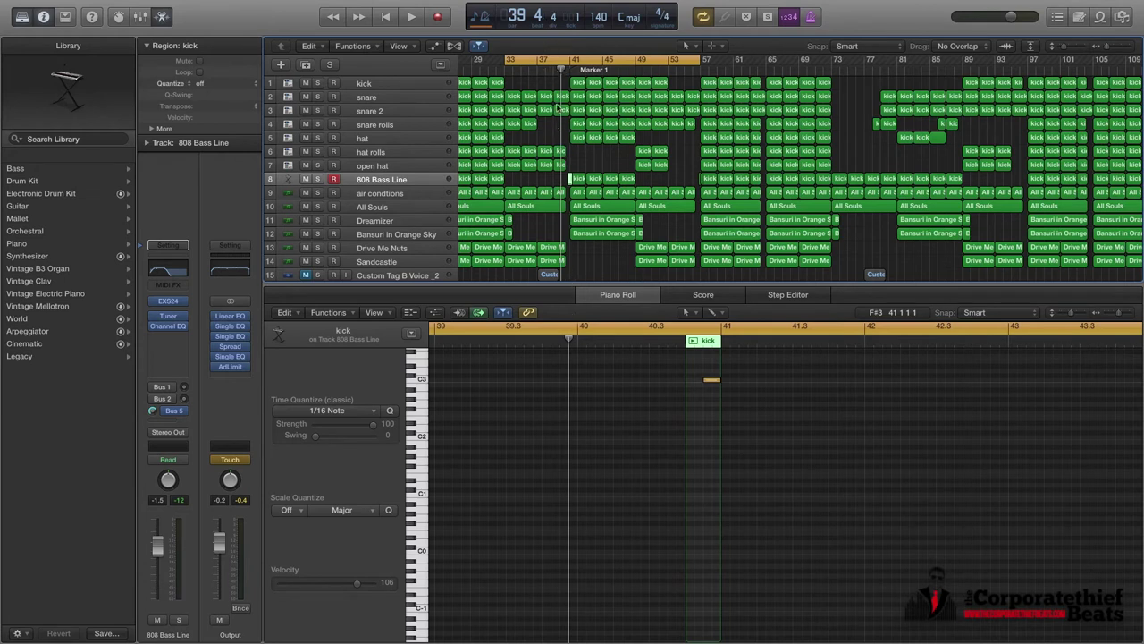
pyautogui.press('space')
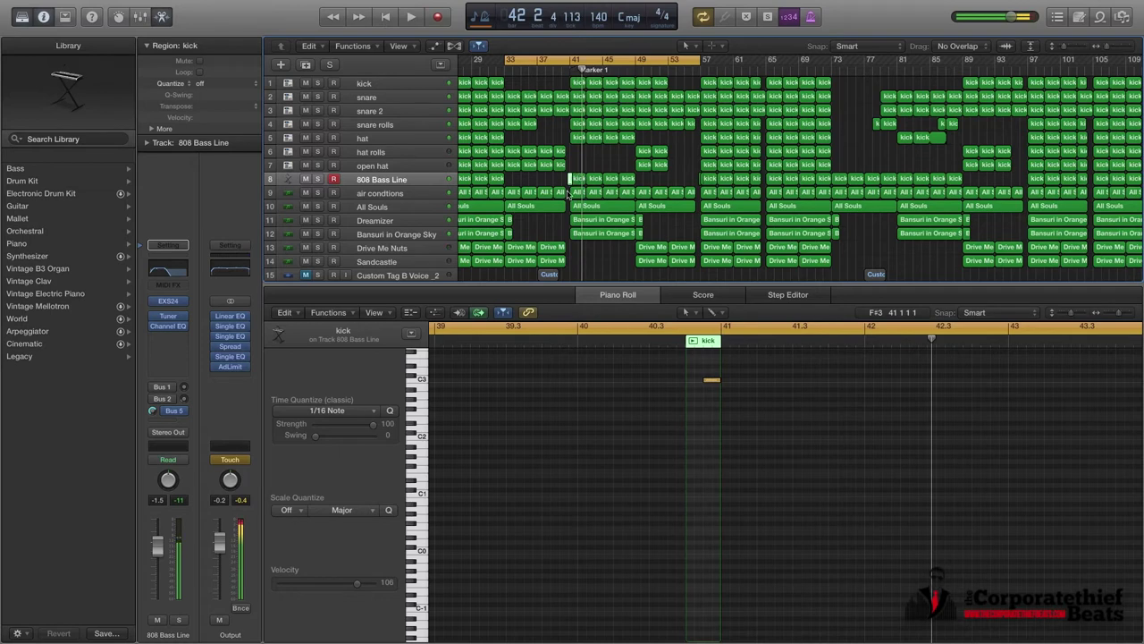
pyautogui.press('space')
# Step: Solo the 808 Bass Line, snare and snare 2 tracks, and play the transition from about bar 40 to bar 41
pyautogui.click(318, 179)
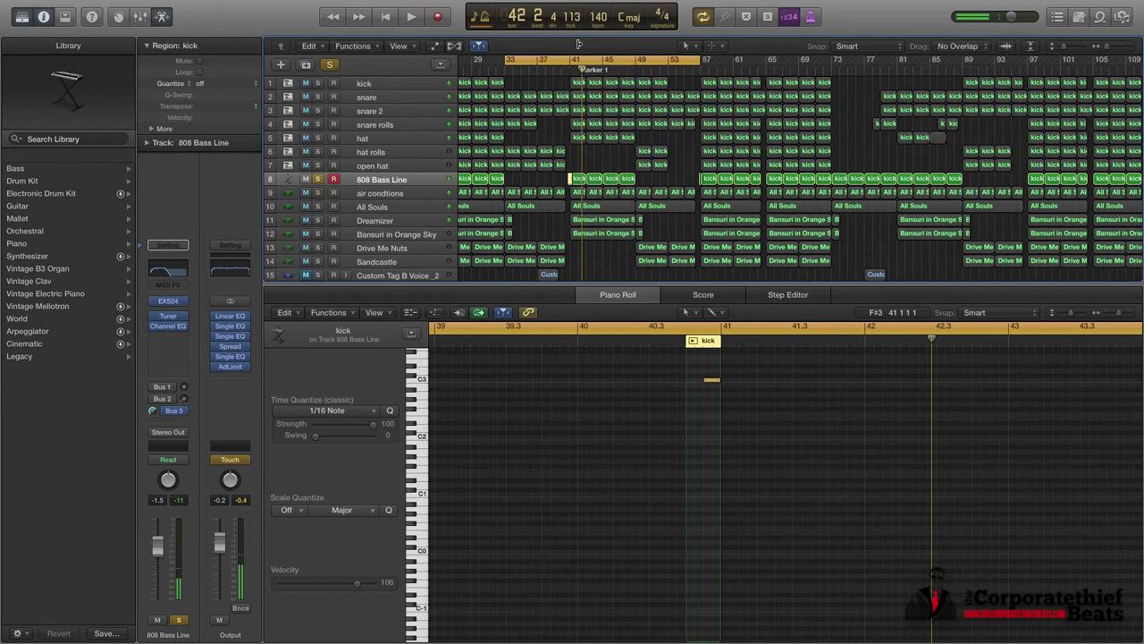
pyautogui.click(562, 73)
pyautogui.press('space')
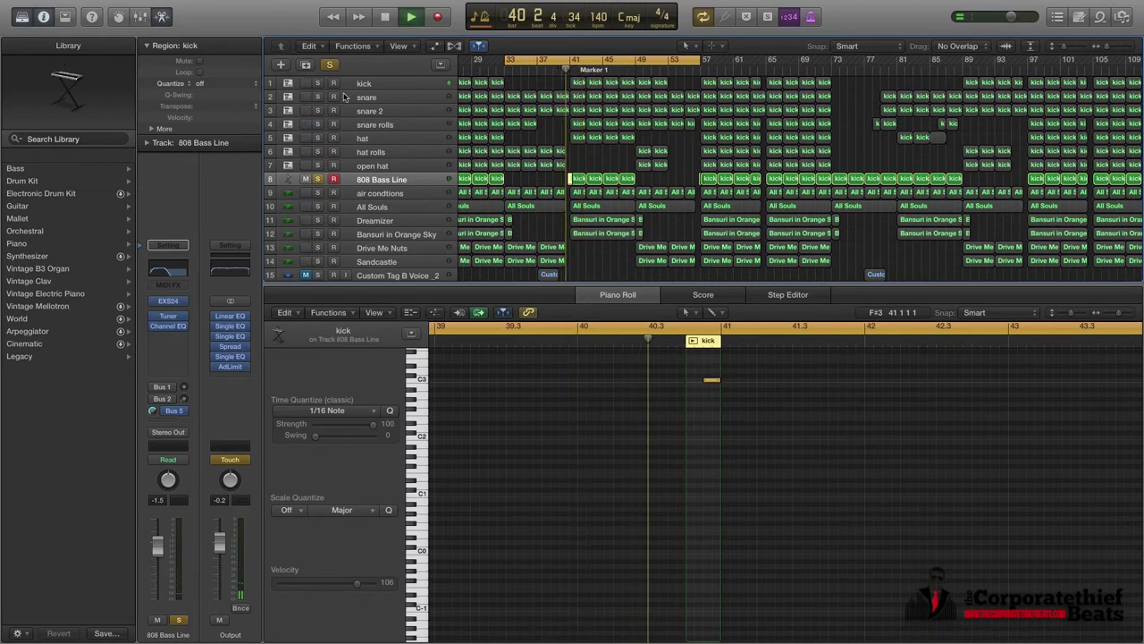
pyautogui.click(317, 97)
pyautogui.click(317, 110)
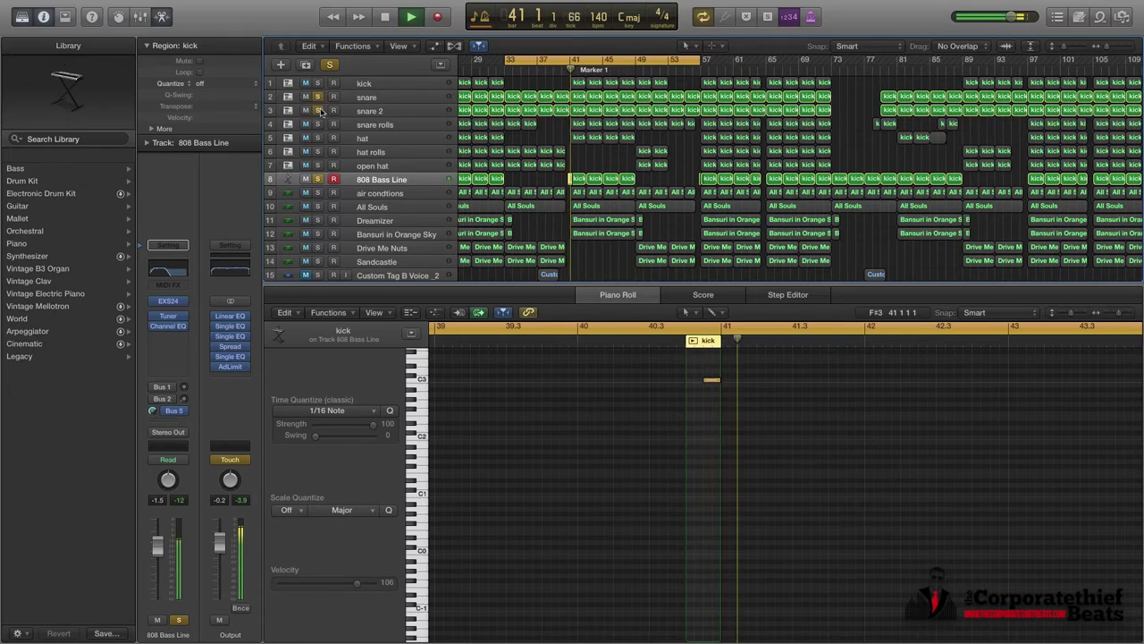
pyautogui.click(555, 73)
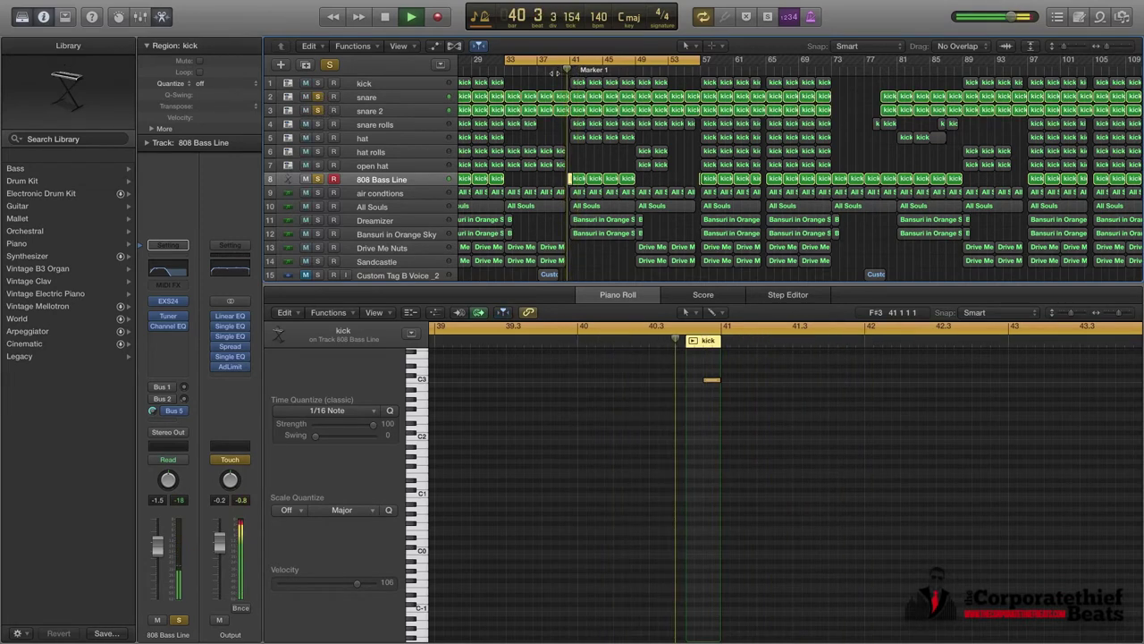
pyautogui.press('space')
# Step: Clear the solo on snare, snare 2 and 808 Bass Line, and briefly mute and unmute the 808 Bass Line
pyautogui.click(317, 97)
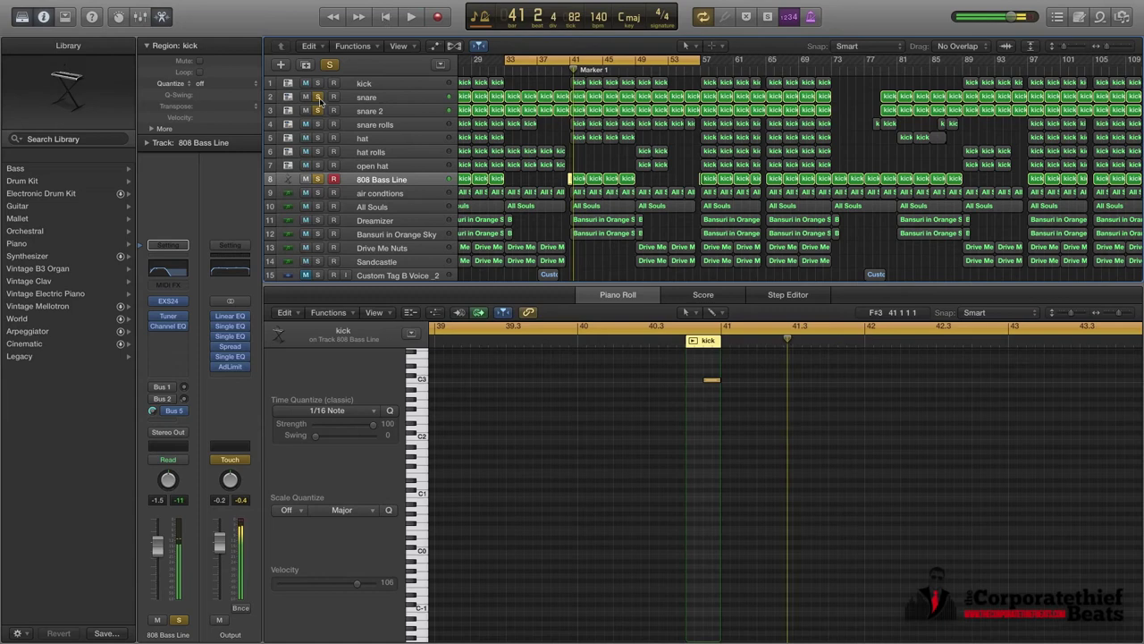
pyautogui.click(317, 110)
pyautogui.click(317, 178)
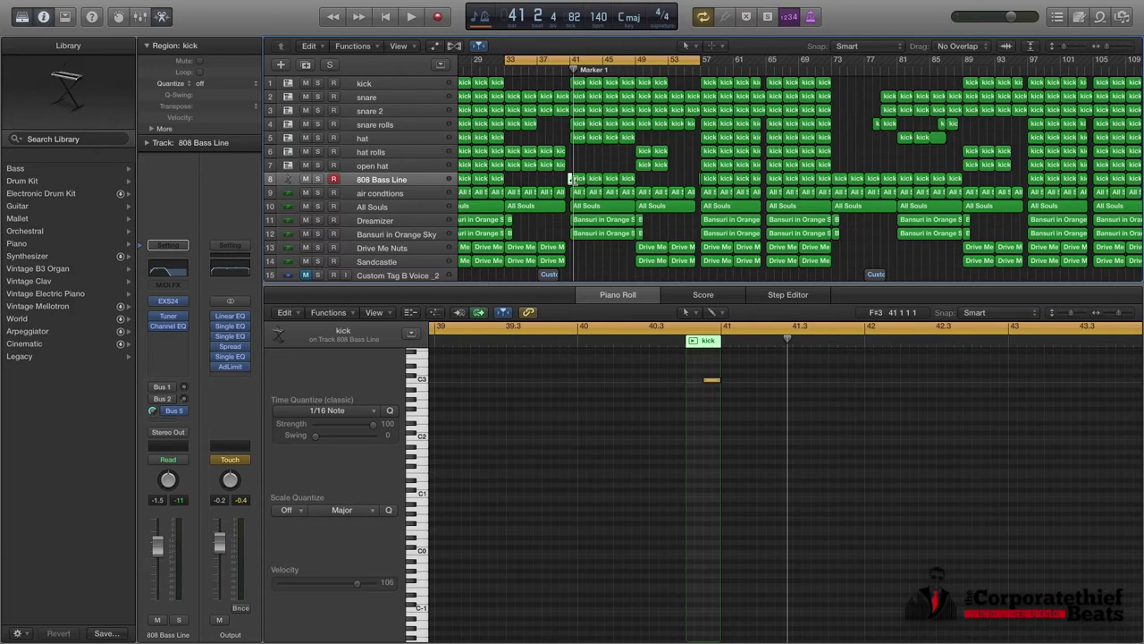
pyautogui.click(305, 179)
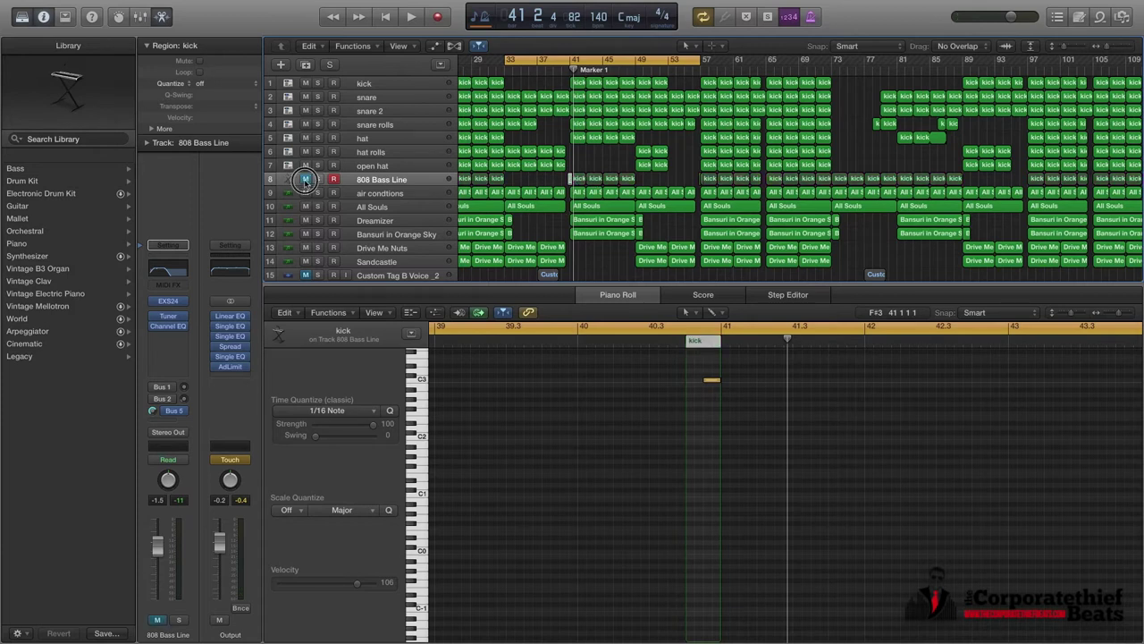
pyautogui.click(305, 179)
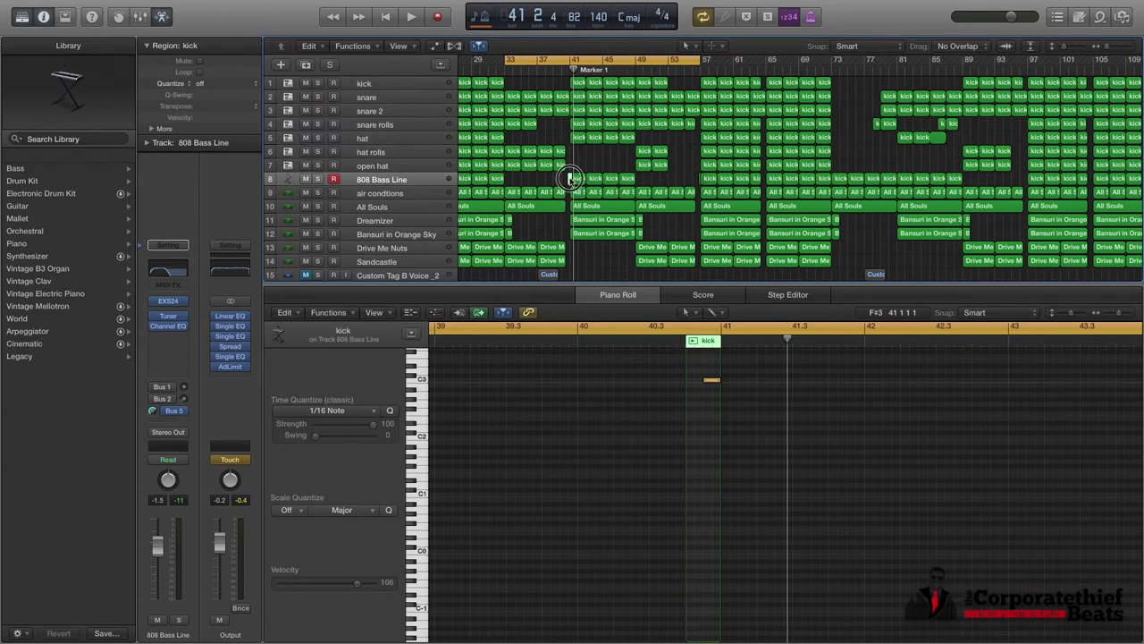
# Step: Compare the transition into bar 41 without and with the short 808 Bass Line region, deleting it and undoing the deletion between playbacks
pyautogui.click(570, 180)
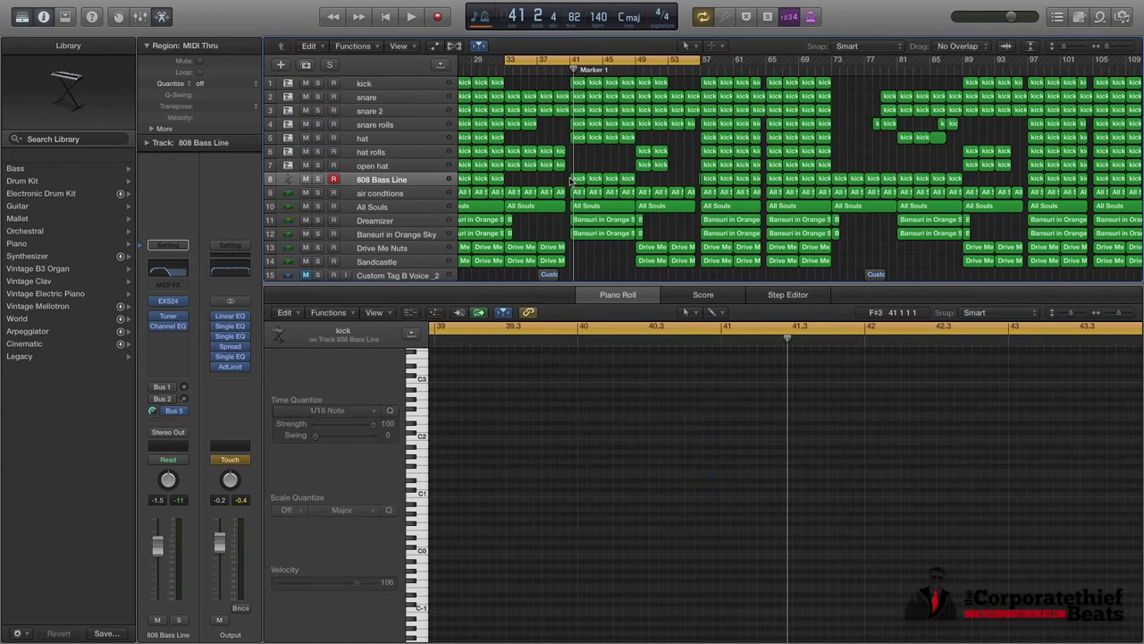
pyautogui.click(565, 68)
pyautogui.press('space')
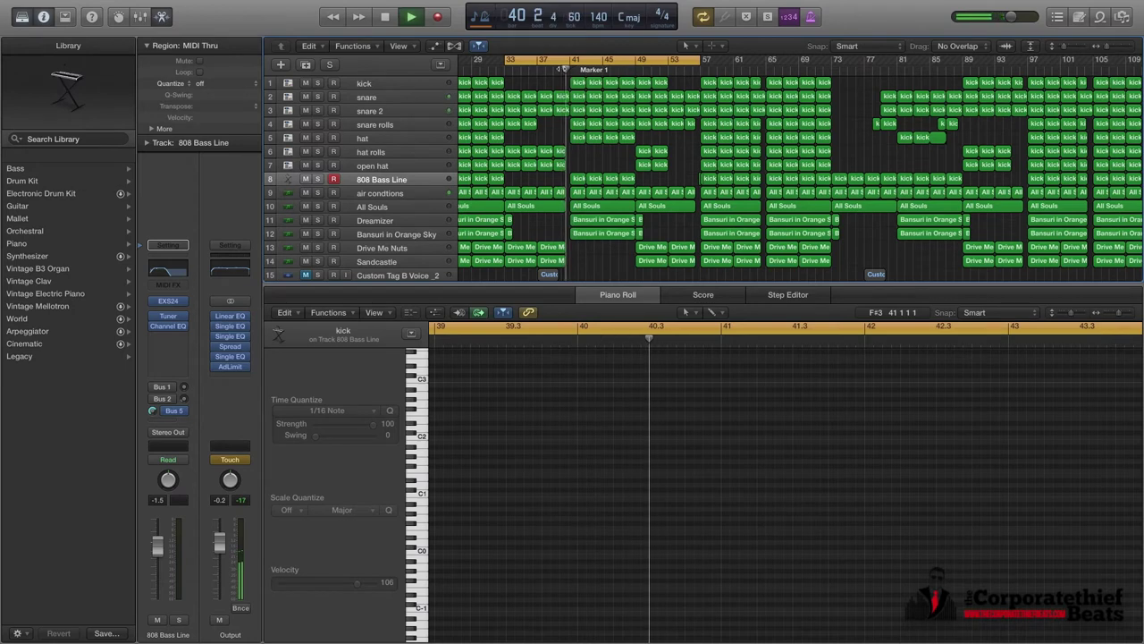
pyautogui.press('space')
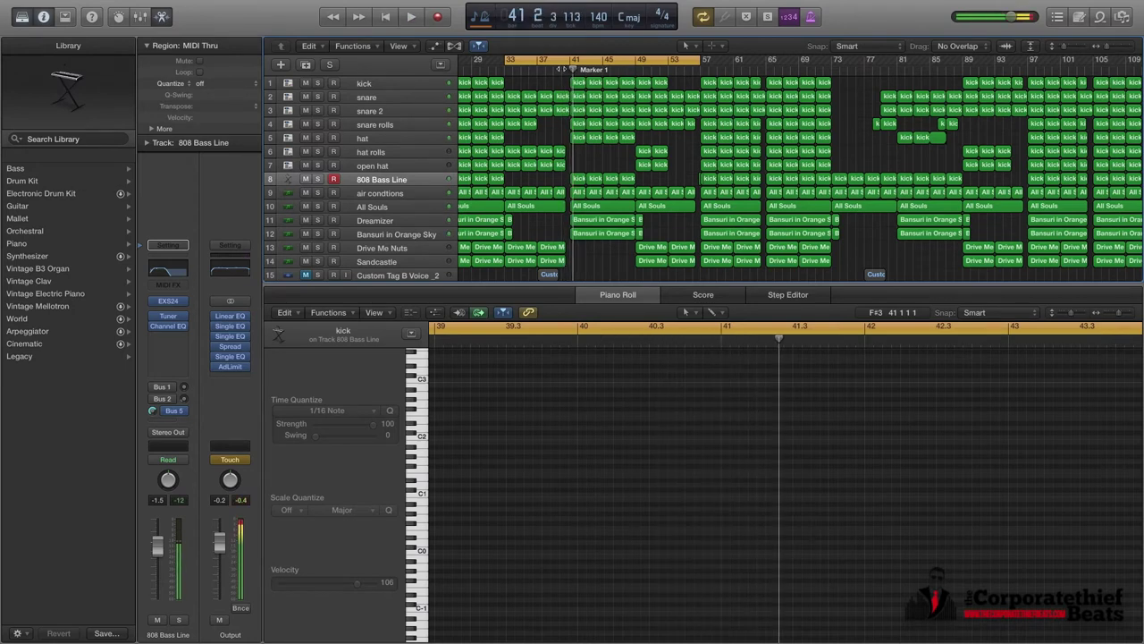
pyautogui.click(318, 46)
pyautogui.click(324, 63)
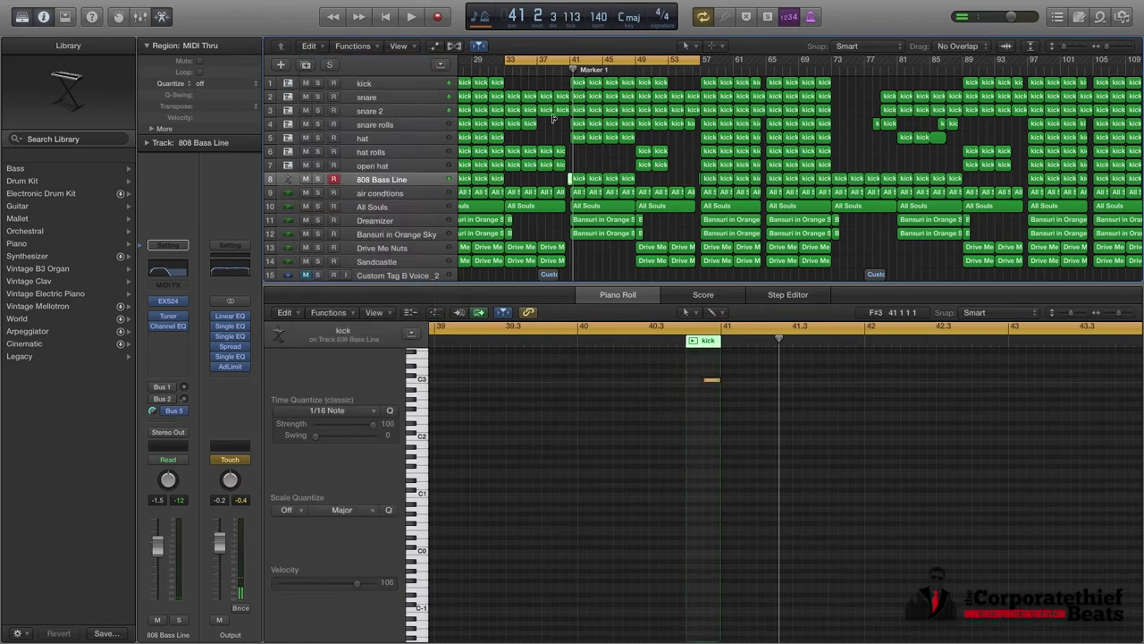
pyautogui.click(563, 71)
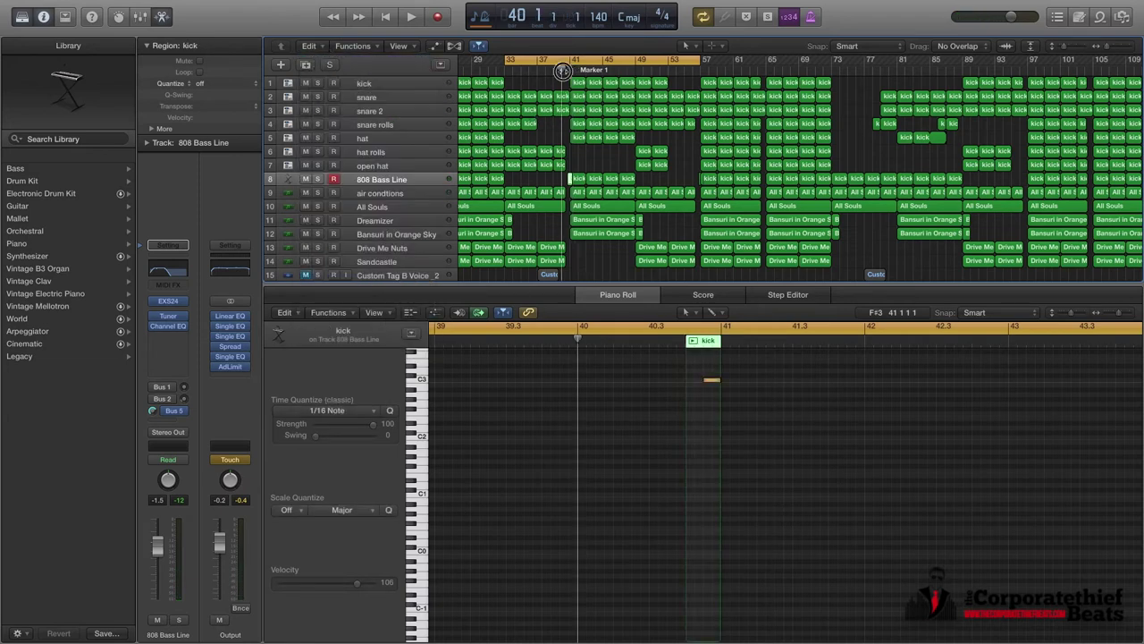
pyautogui.press('space')
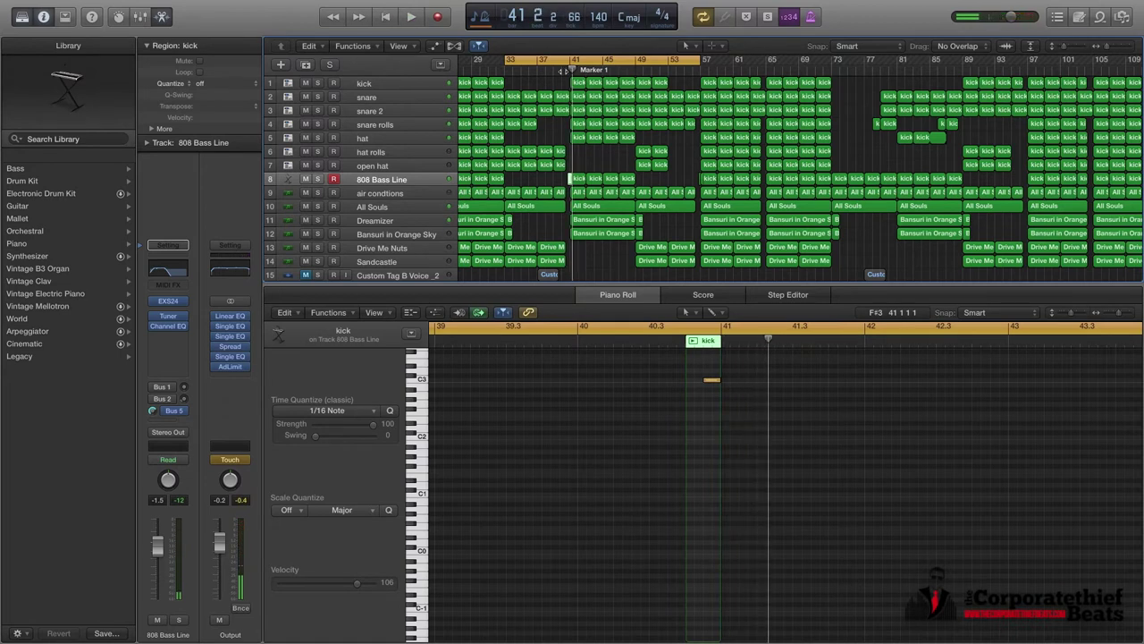
# Step: Replace the cycle range with bars 41 to 49 and start brief playback from there
pyautogui.click(549, 63)
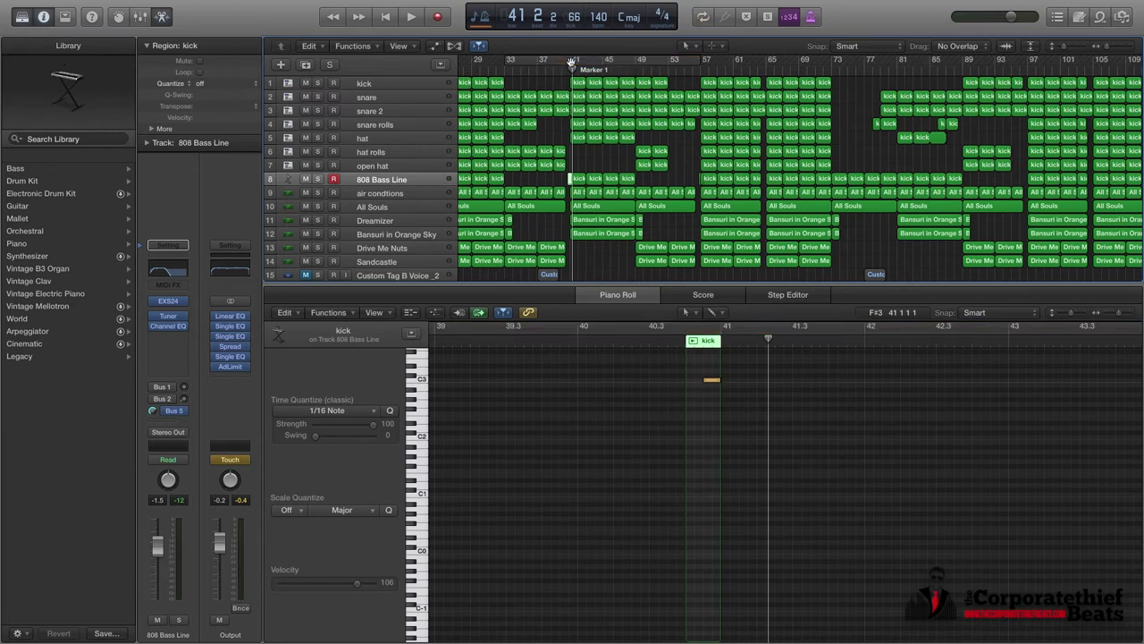
pyautogui.moveTo(576, 63); pyautogui.dragTo(634, 63)
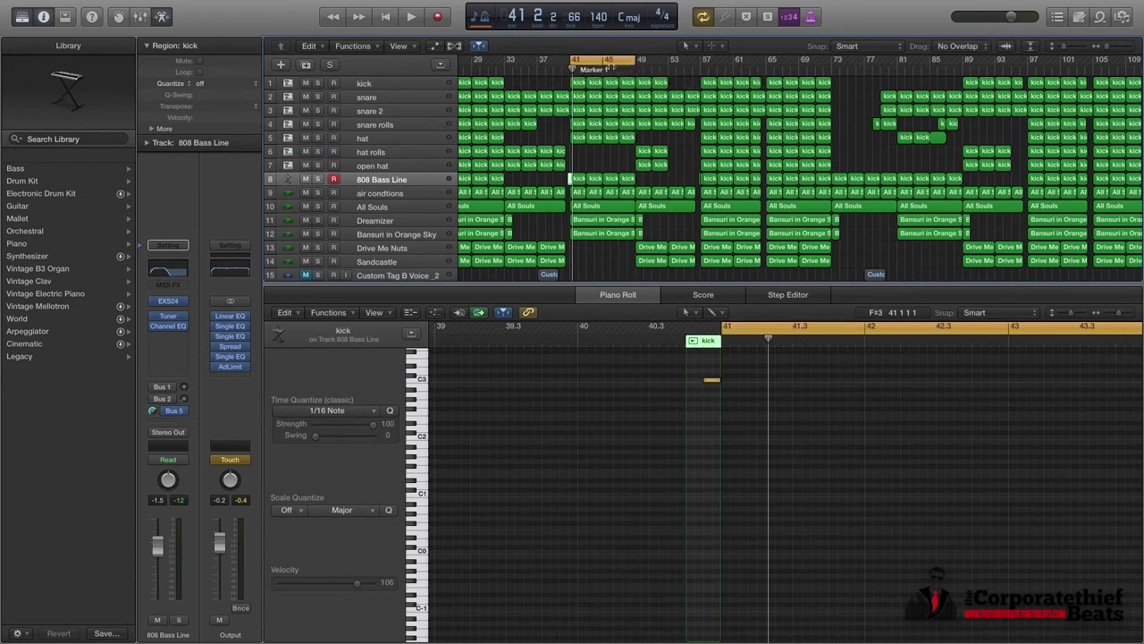
pyautogui.press('space')
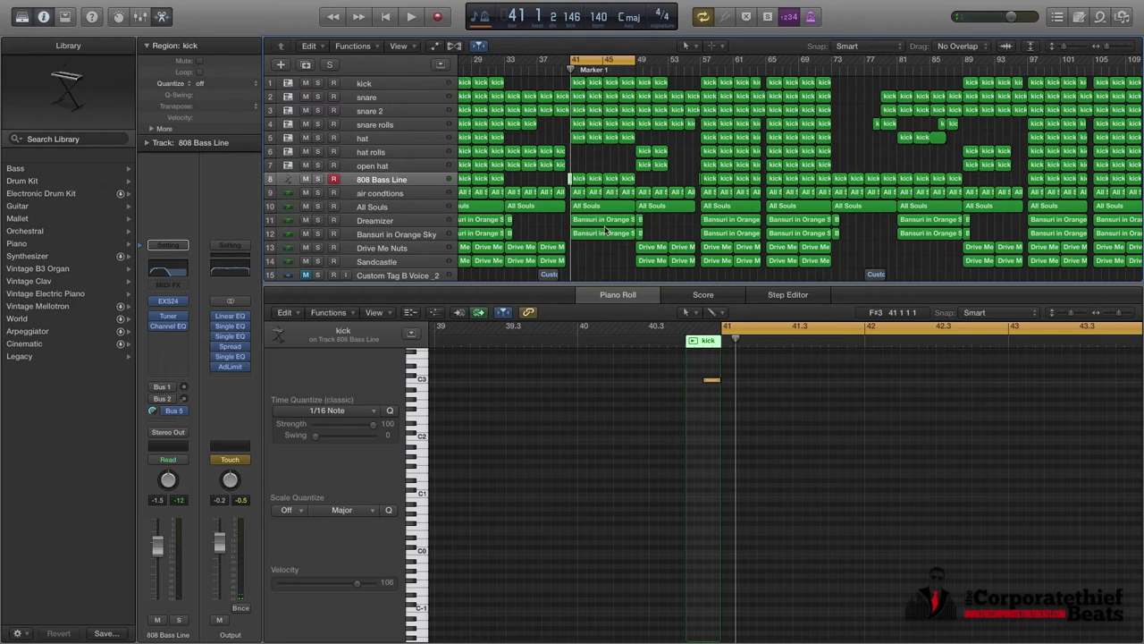
# Step: Inspect the short Dreamizer and Bansuri in Orange Sky regions at bar 33
pyautogui.click(510, 225)
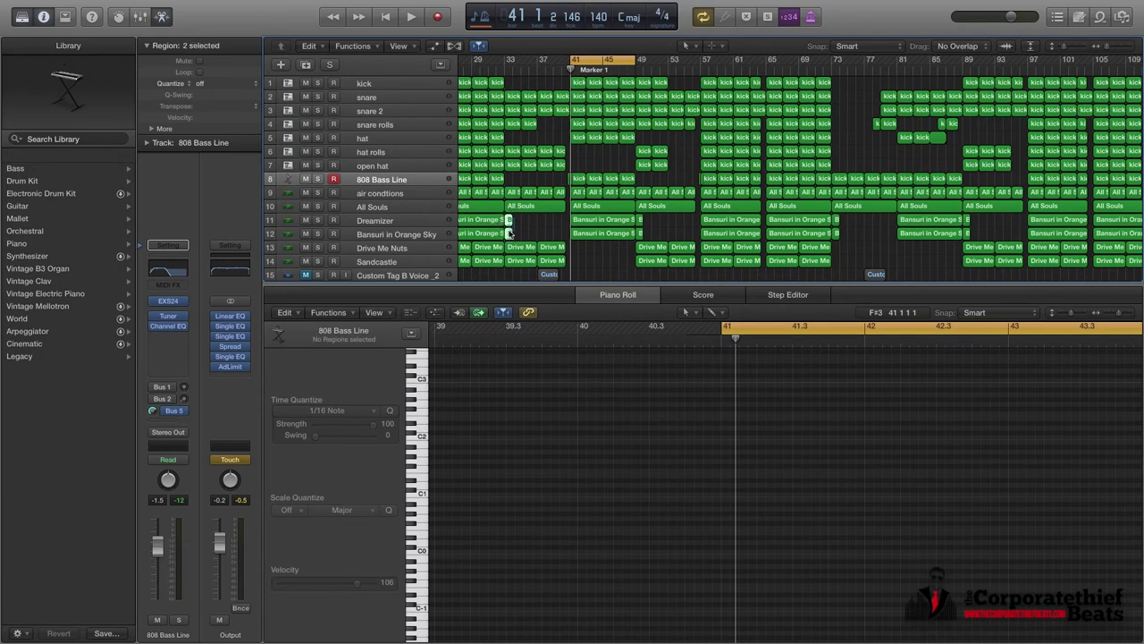
pyautogui.press('a')
pyautogui.press('a')
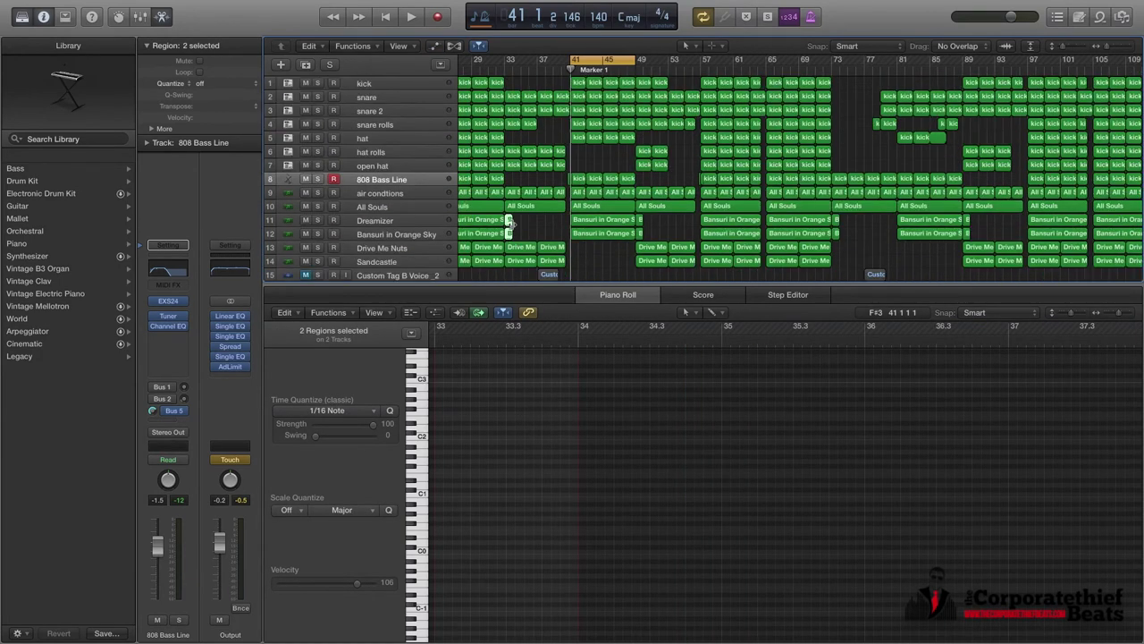
pyautogui.hscroll(-3, 507, 228)
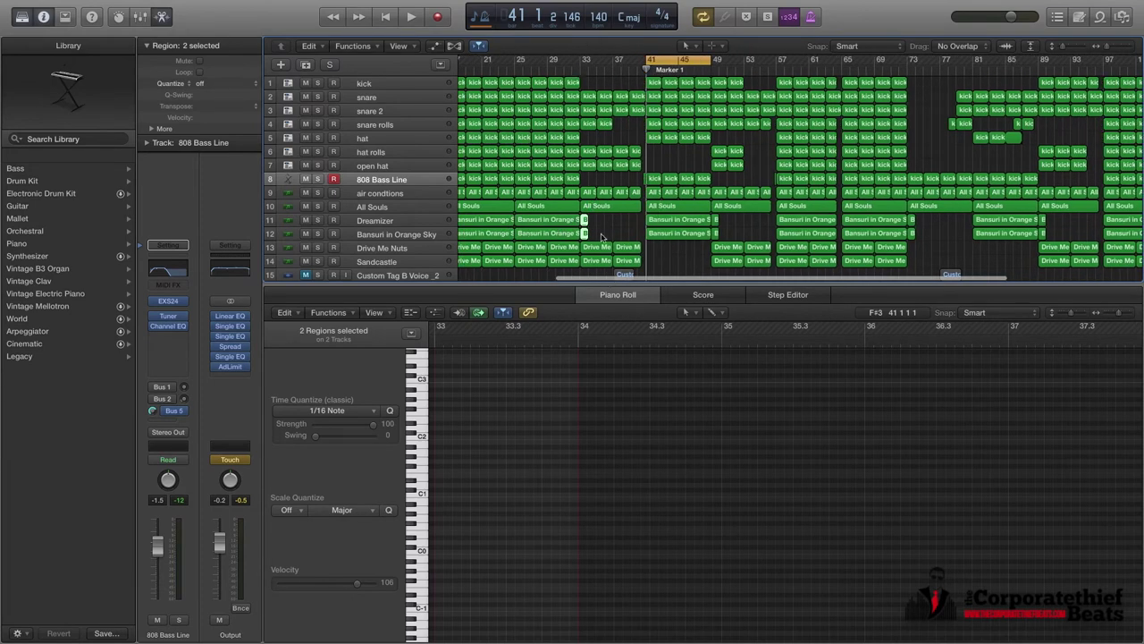
pyautogui.click(583, 230)
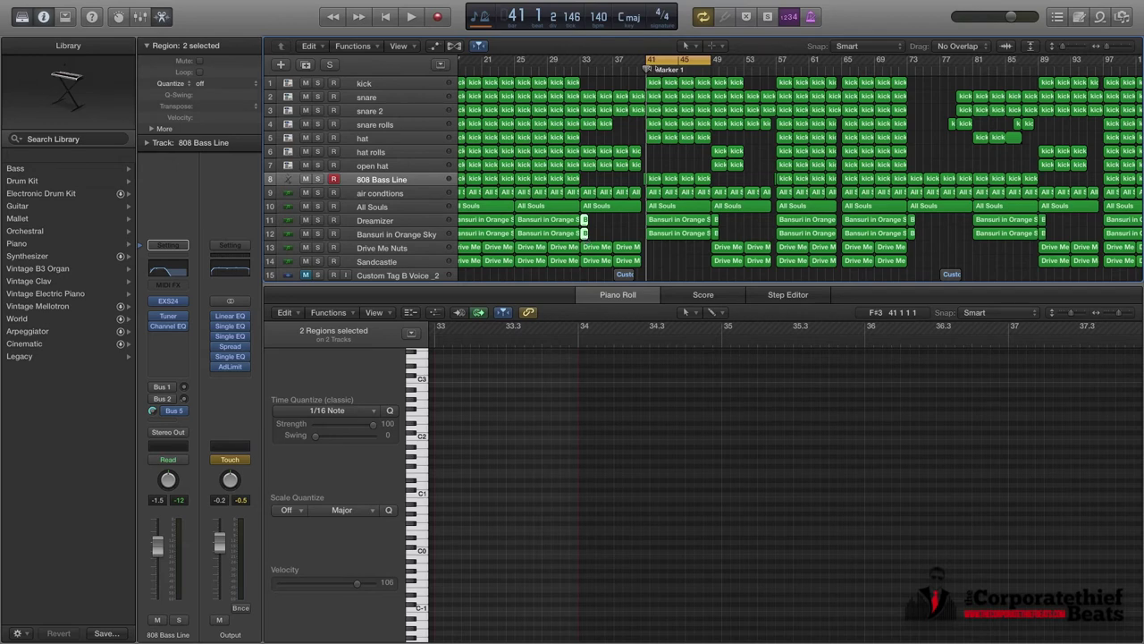
# Step: Set the cycle range to bars 33 to 41 and show the automation lanes on the tracks
pyautogui.moveTo(673, 63); pyautogui.dragTo(611, 64)
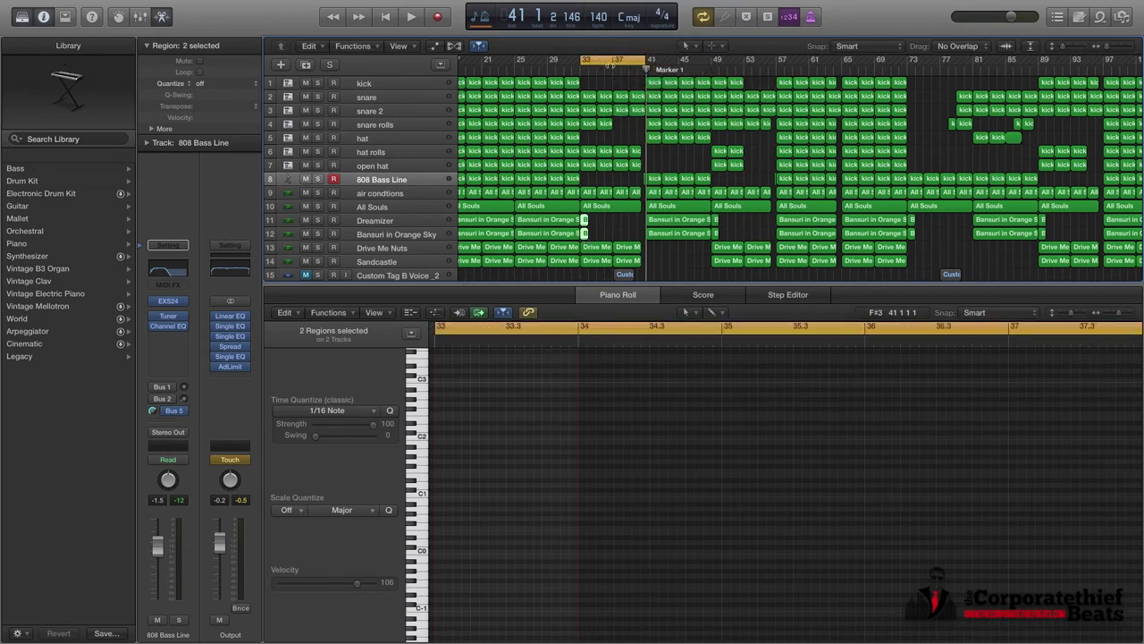
pyautogui.press('a')
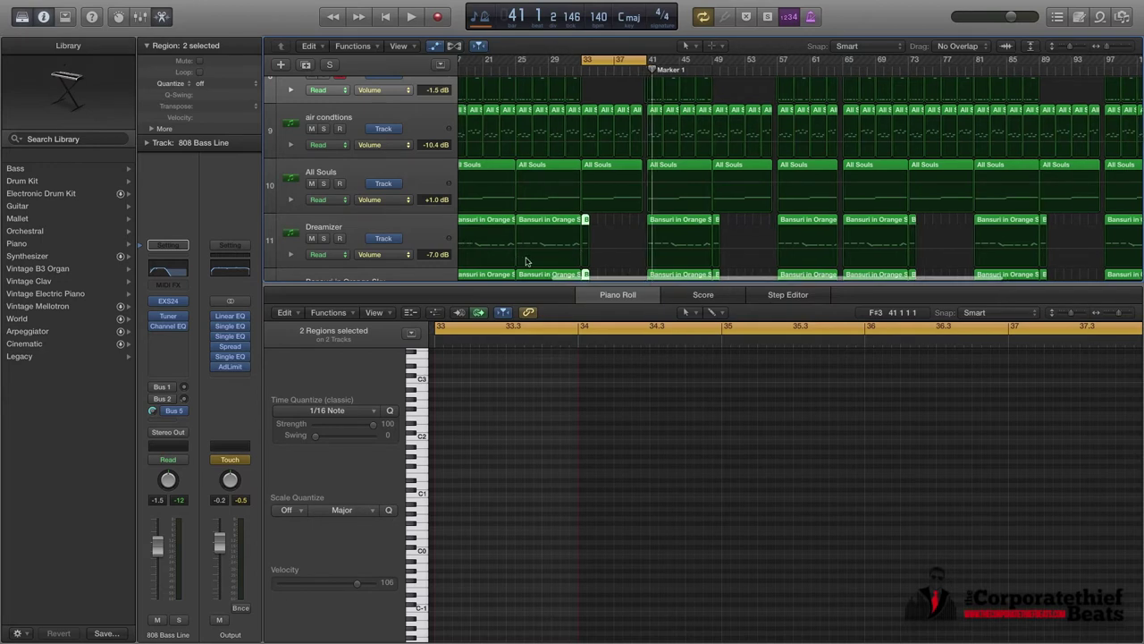
pyautogui.hscroll(-2, 526, 261)
pyautogui.hscroll(5, 603, 256)
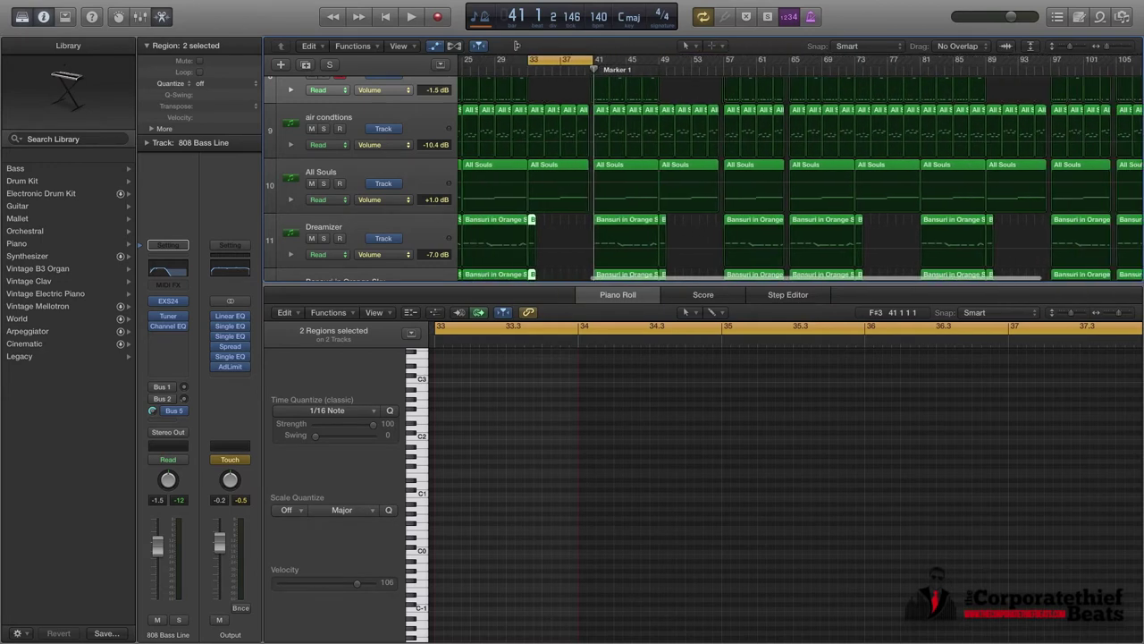
# Step: Turn off cycling and play the transition from about bar 28 into bar 33
pyautogui.click(522, 62)
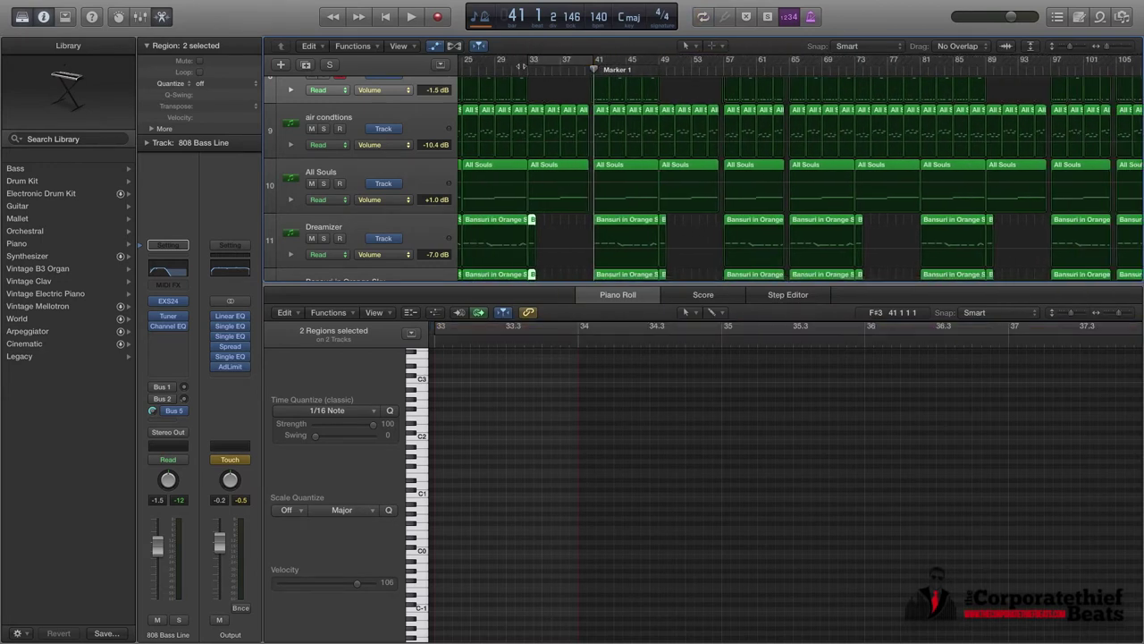
pyautogui.click(517, 66)
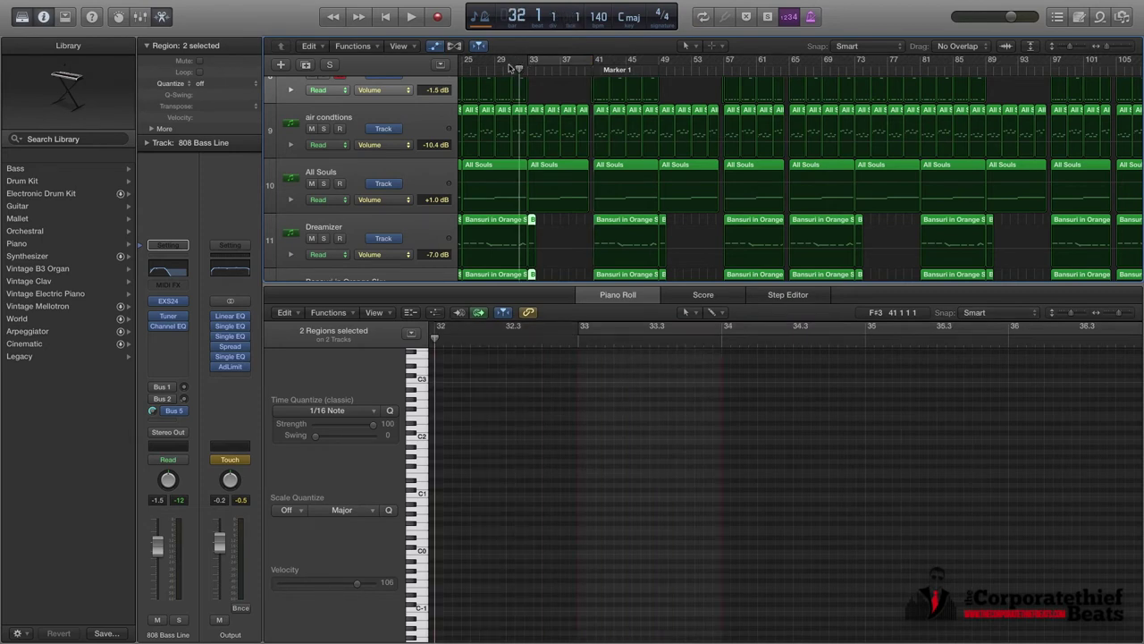
pyautogui.click(491, 66)
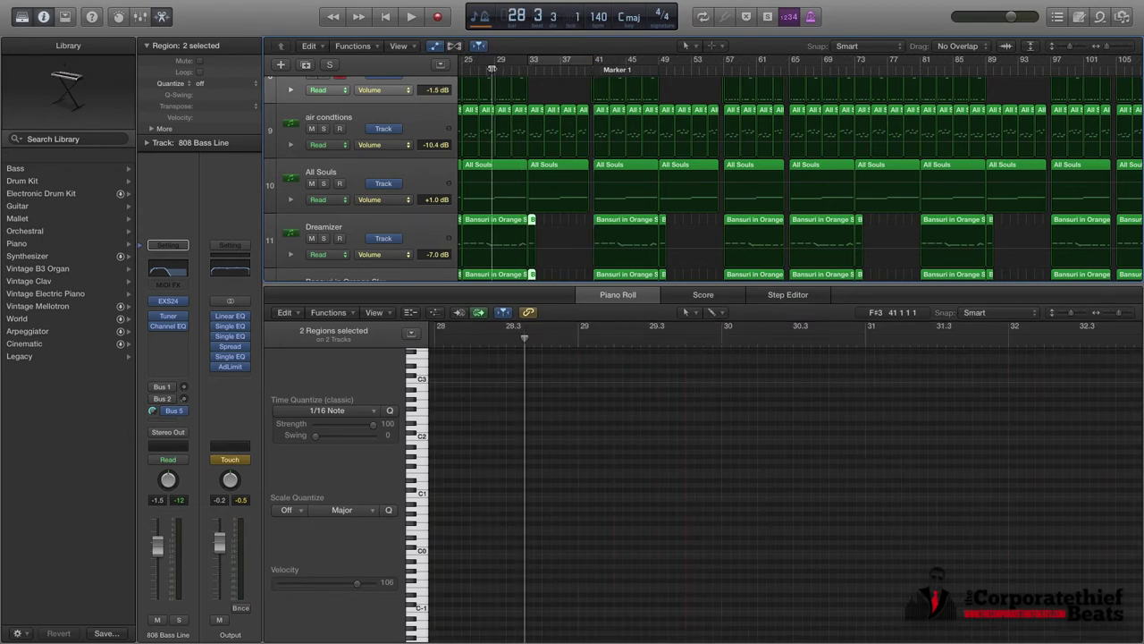
pyautogui.press('space')
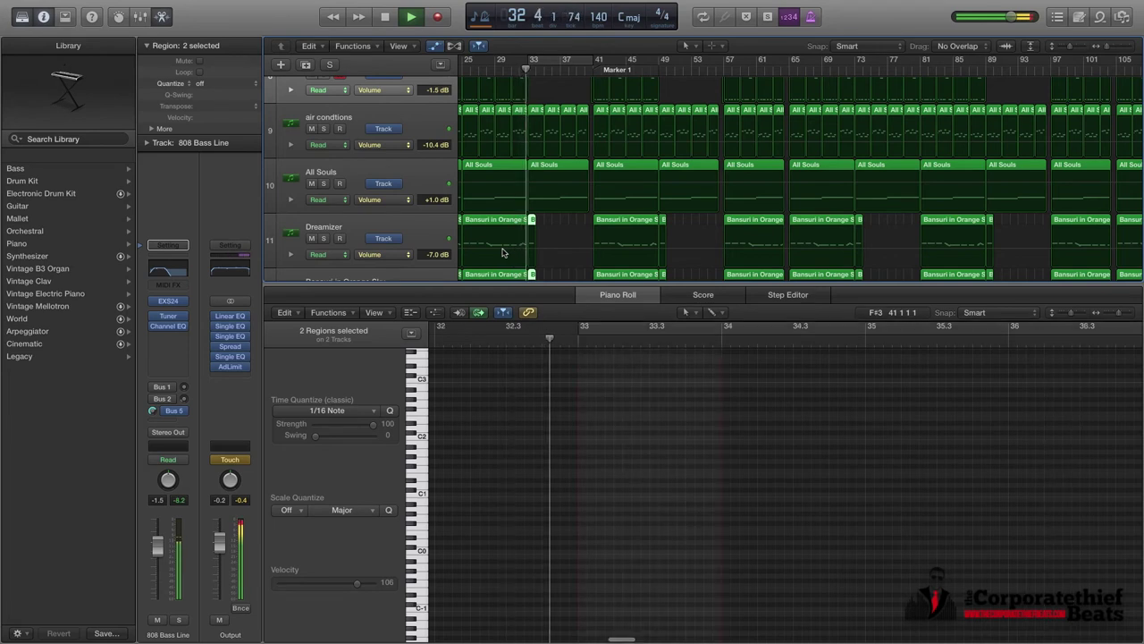
pyautogui.press('space')
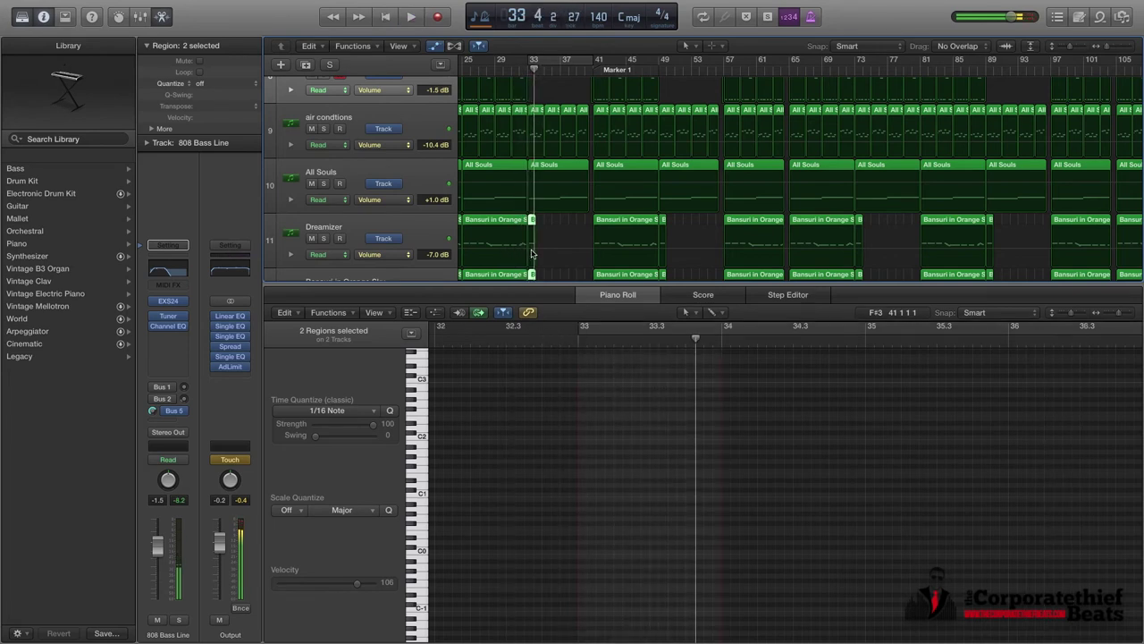
# Step: Hide the automation lanes and delete the short Dreamizer and Bansuri in Orange Sky regions at bar 33
pyautogui.scroll(-2, 525, 266)
pyautogui.scroll(1, 528, 264)
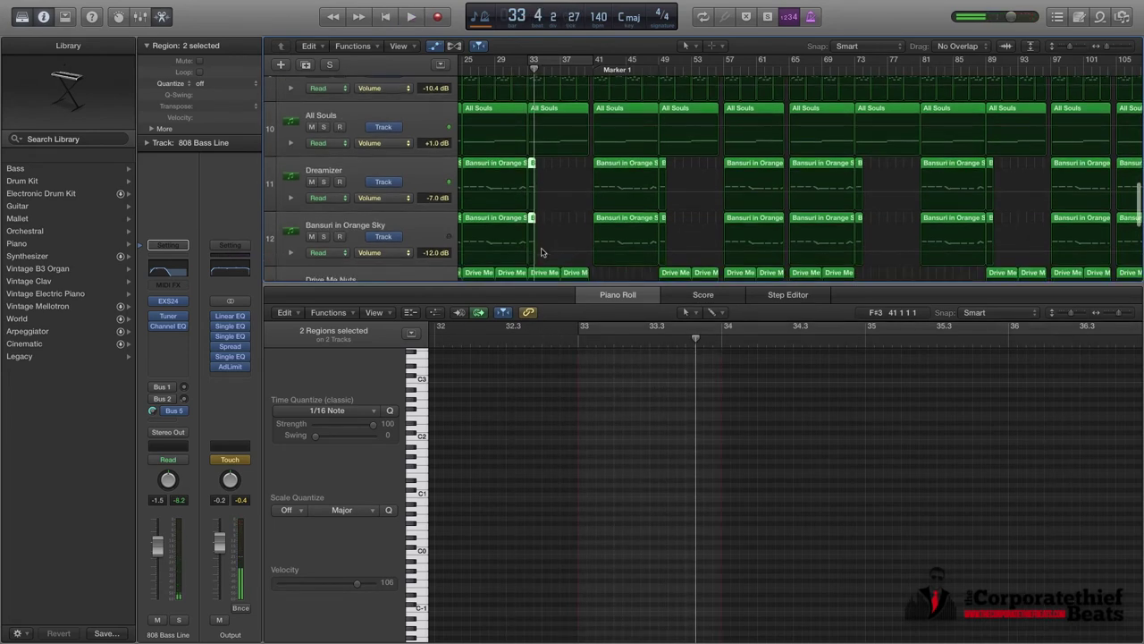
pyautogui.scroll(-3, 537, 255)
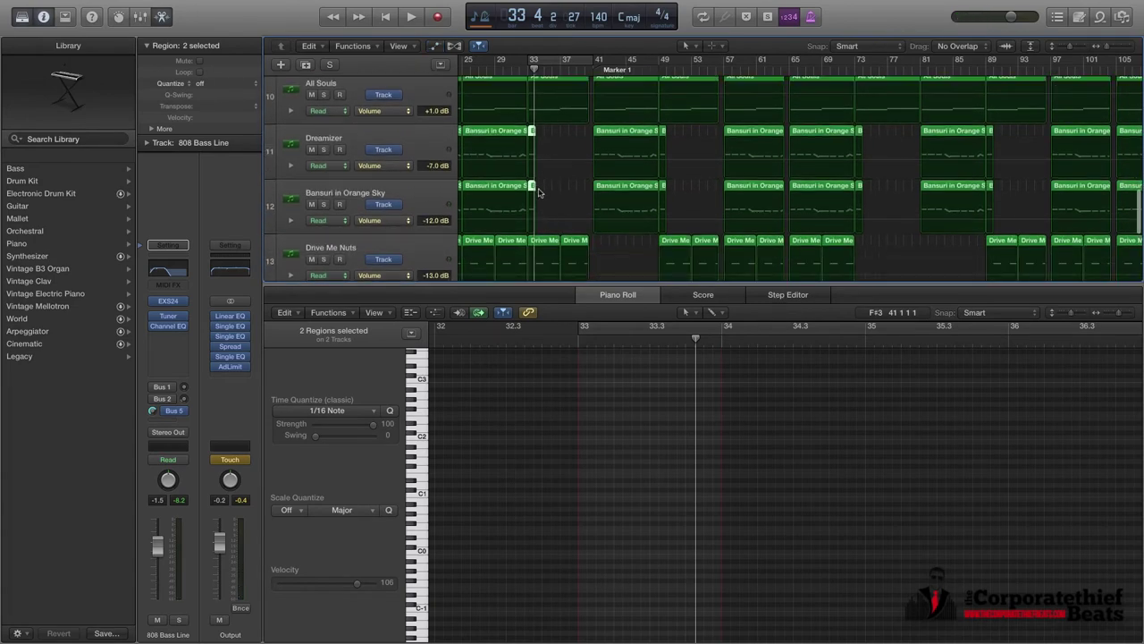
pyautogui.hotkey('ctrl', 'alt', 'Up')
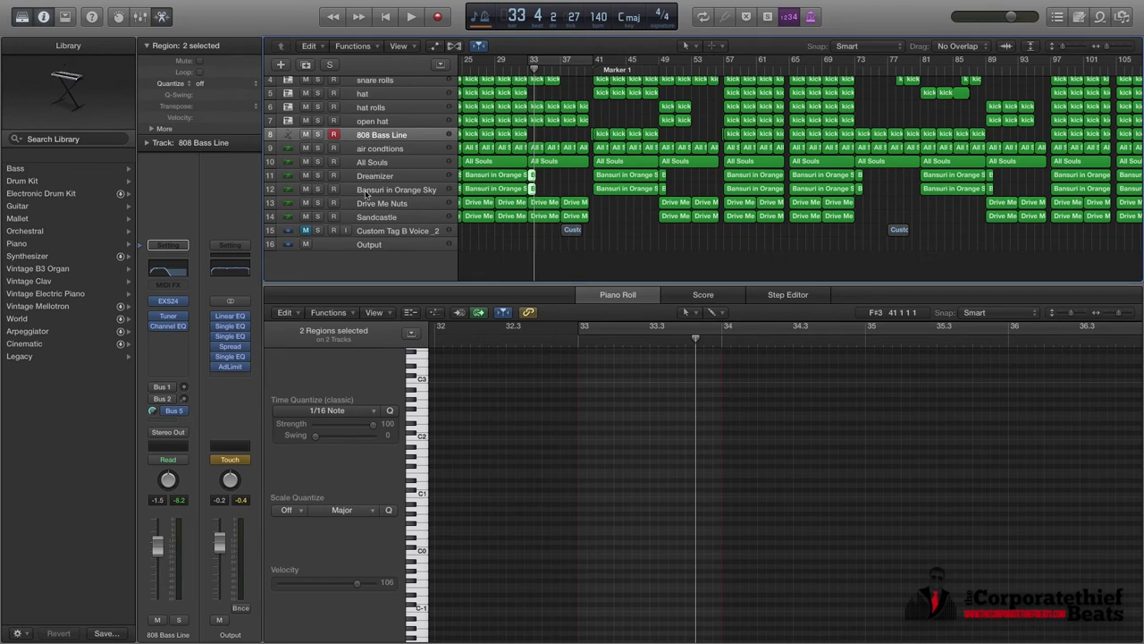
pyautogui.press('Delete')
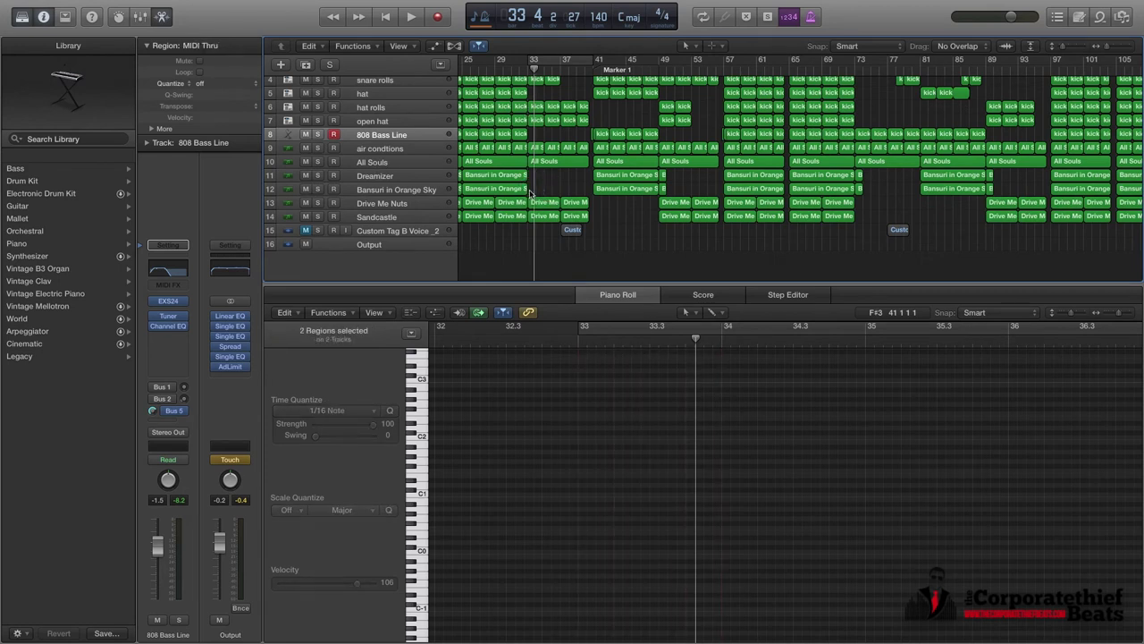
# Step: Play from about bar 28 into bar 33 without the two short regions, and undo their deletion
pyautogui.click(493, 70)
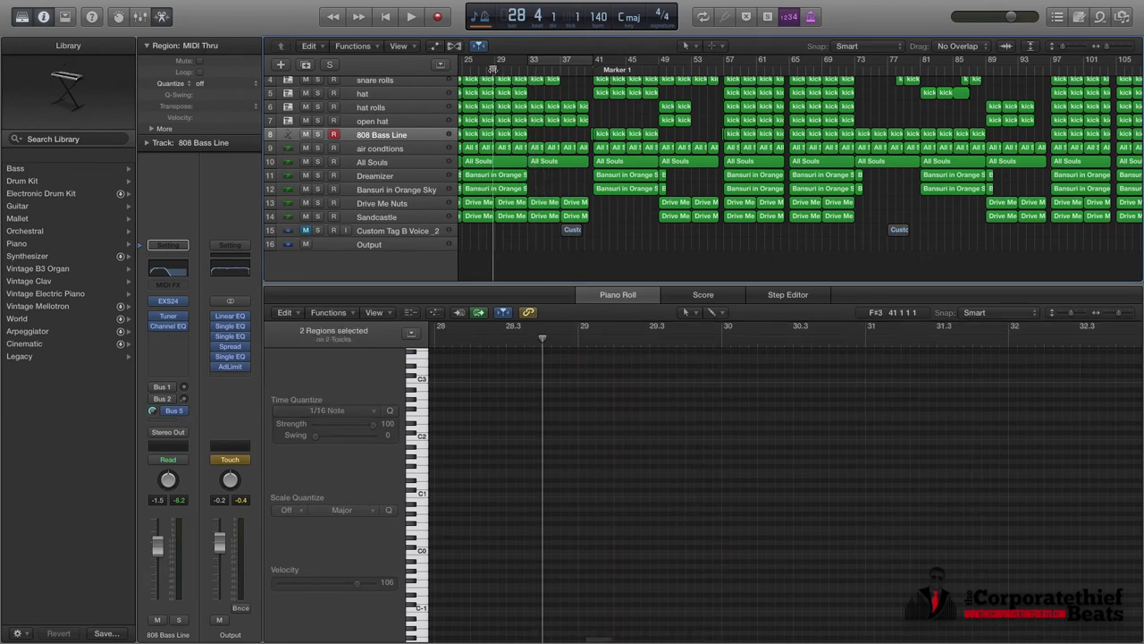
pyautogui.press('space')
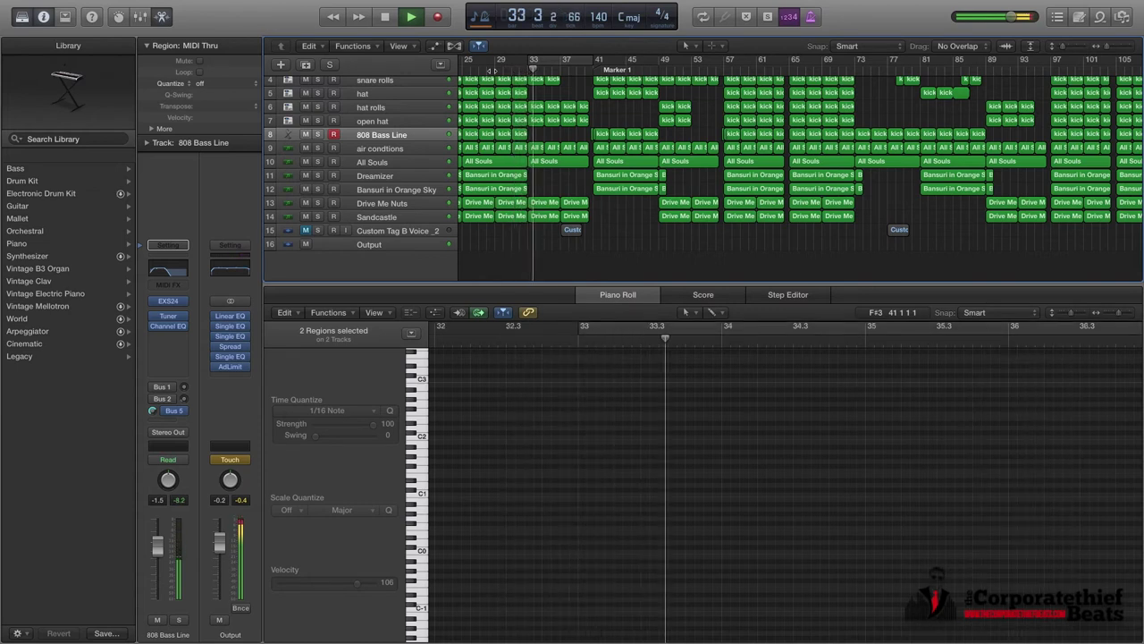
pyautogui.press('space')
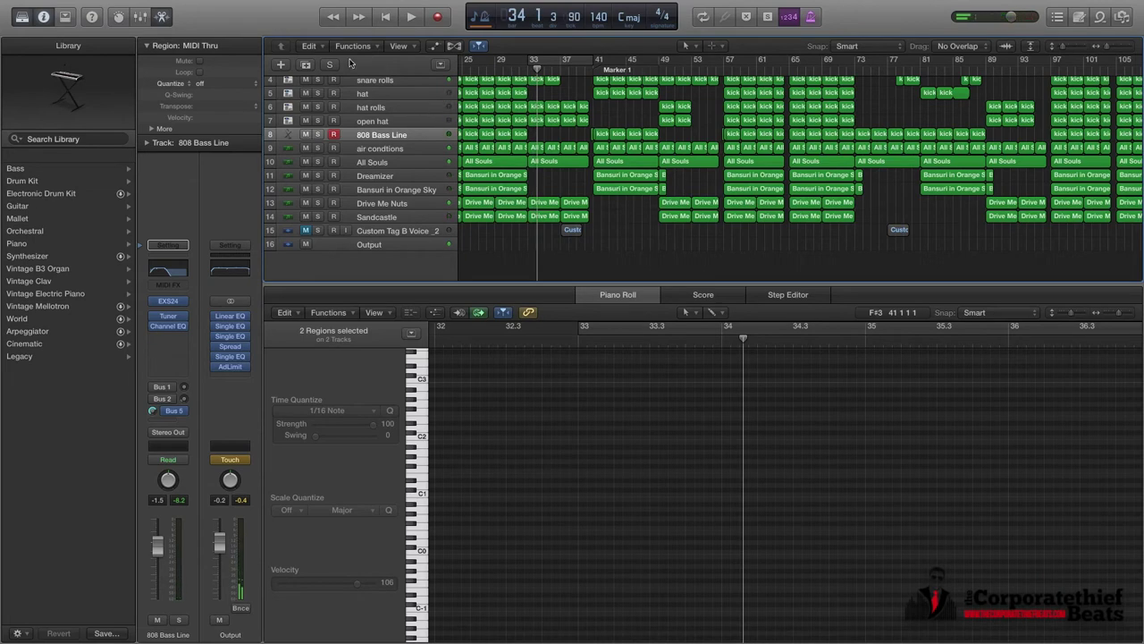
pyautogui.click(313, 45)
pyautogui.click(330, 60)
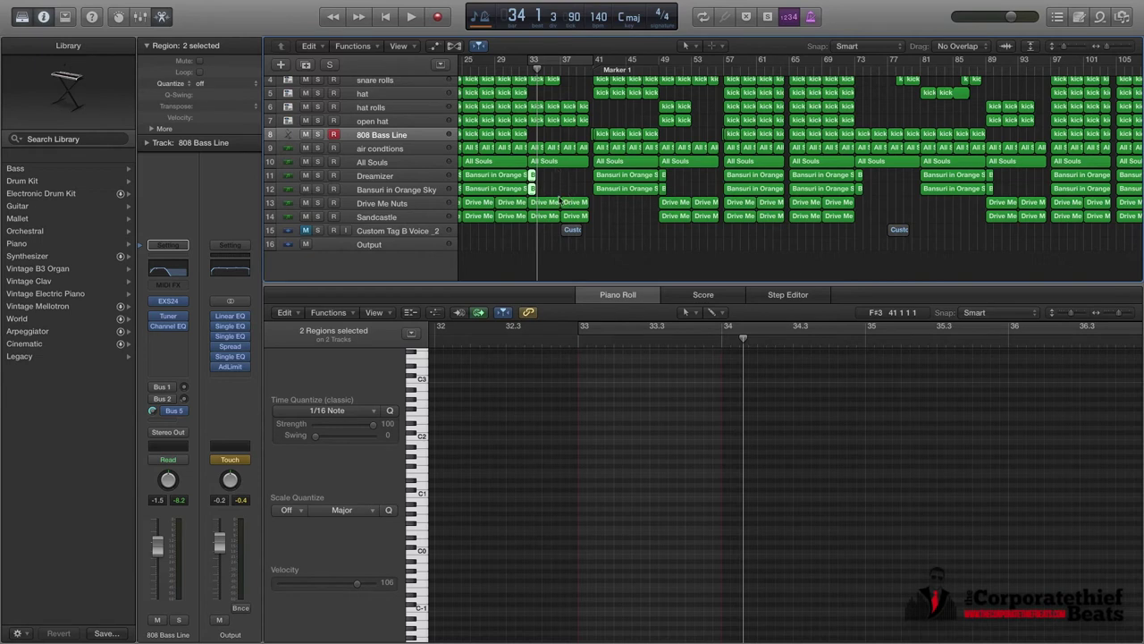
# Step: Move along the arrangement to bar 49 and start playback from there
pyautogui.hscroll(3, 590, 197)
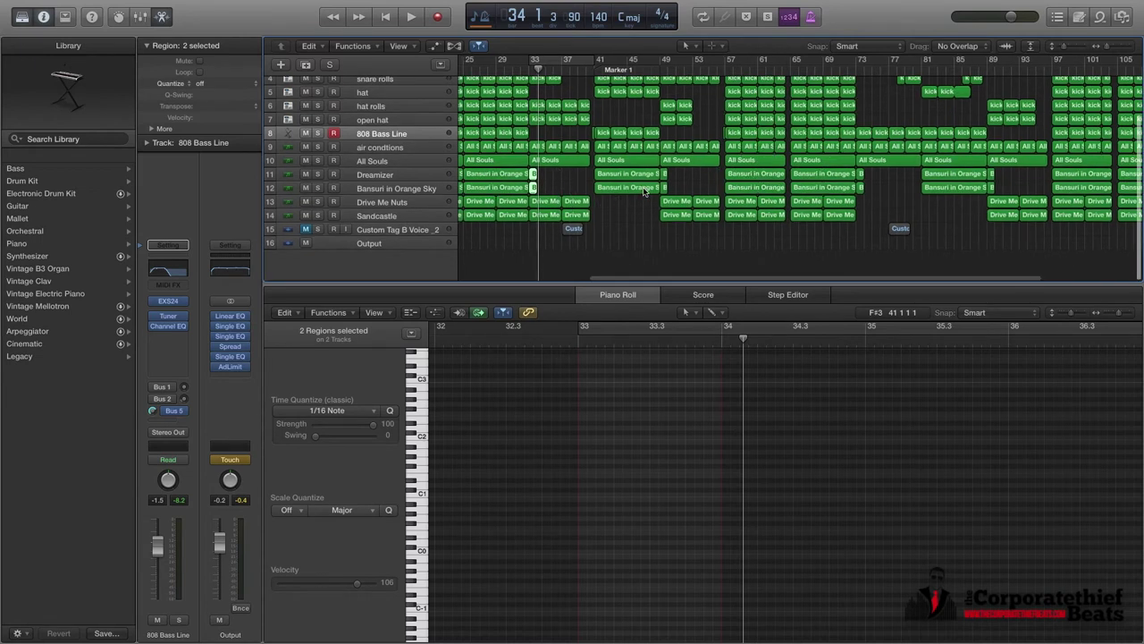
pyautogui.hscroll(4, 617, 196)
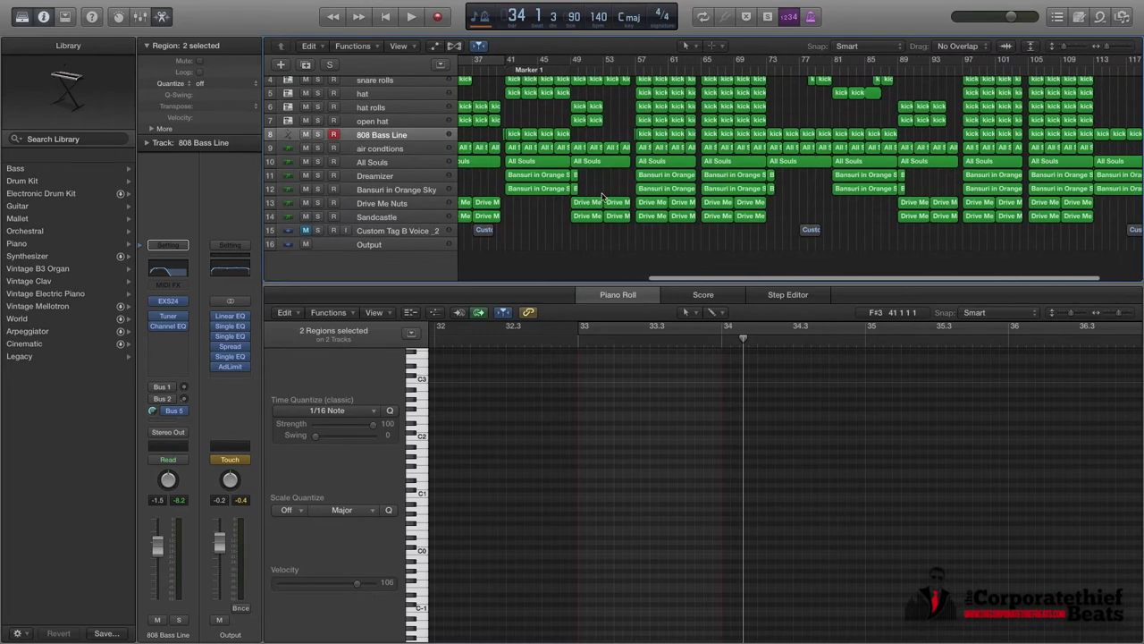
pyautogui.scroll(1, 603, 195)
pyautogui.scroll(2, 601, 196)
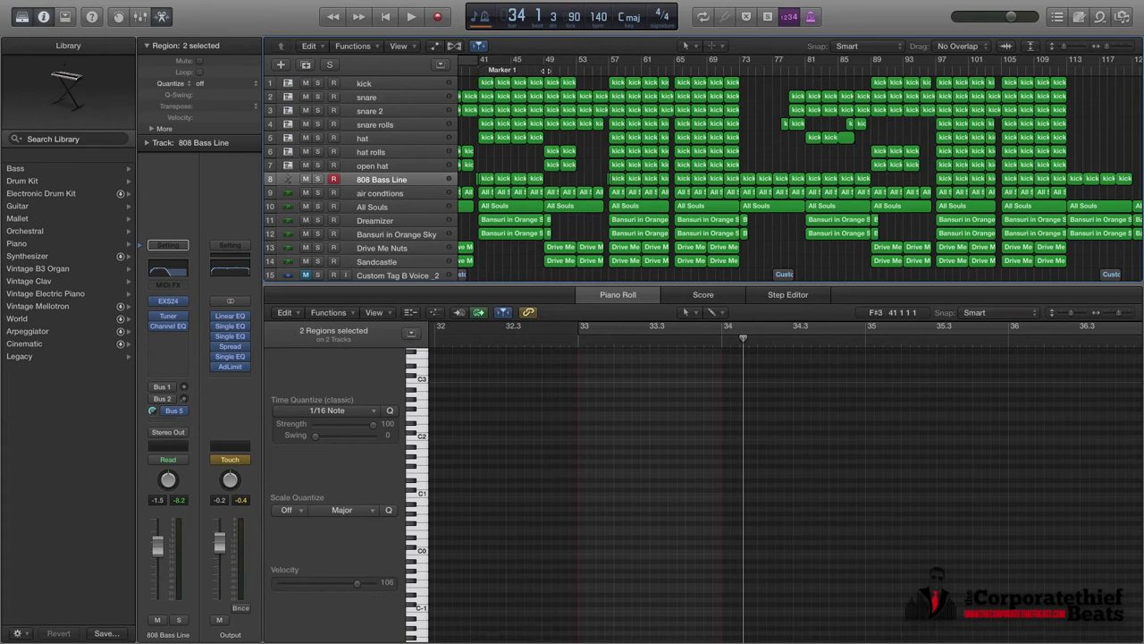
pyautogui.click(544, 69)
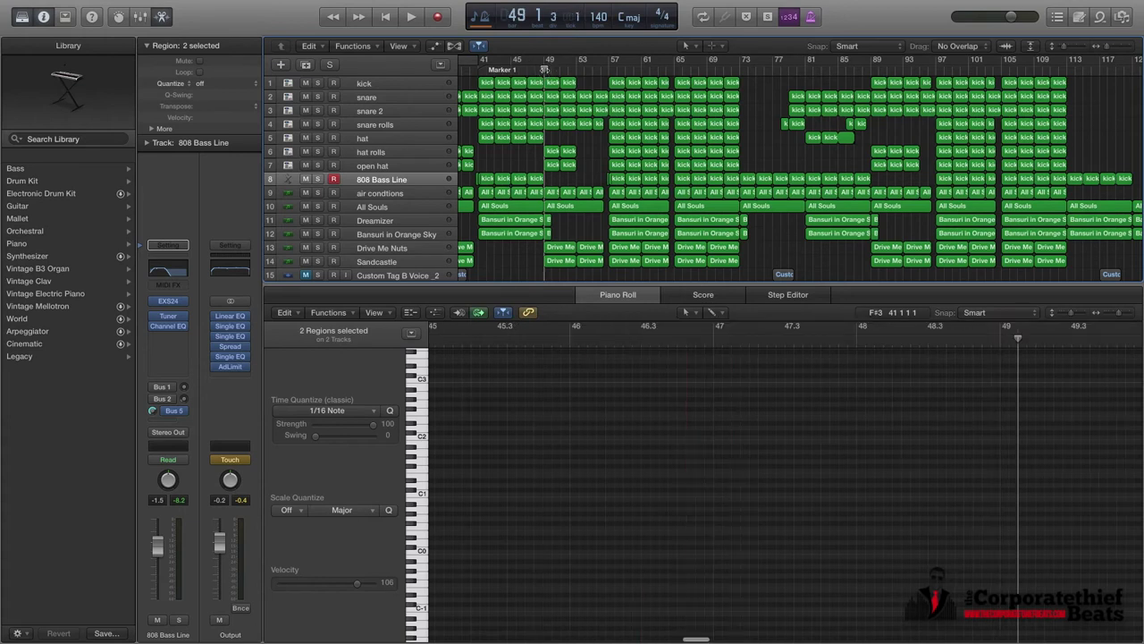
pyautogui.press('space')
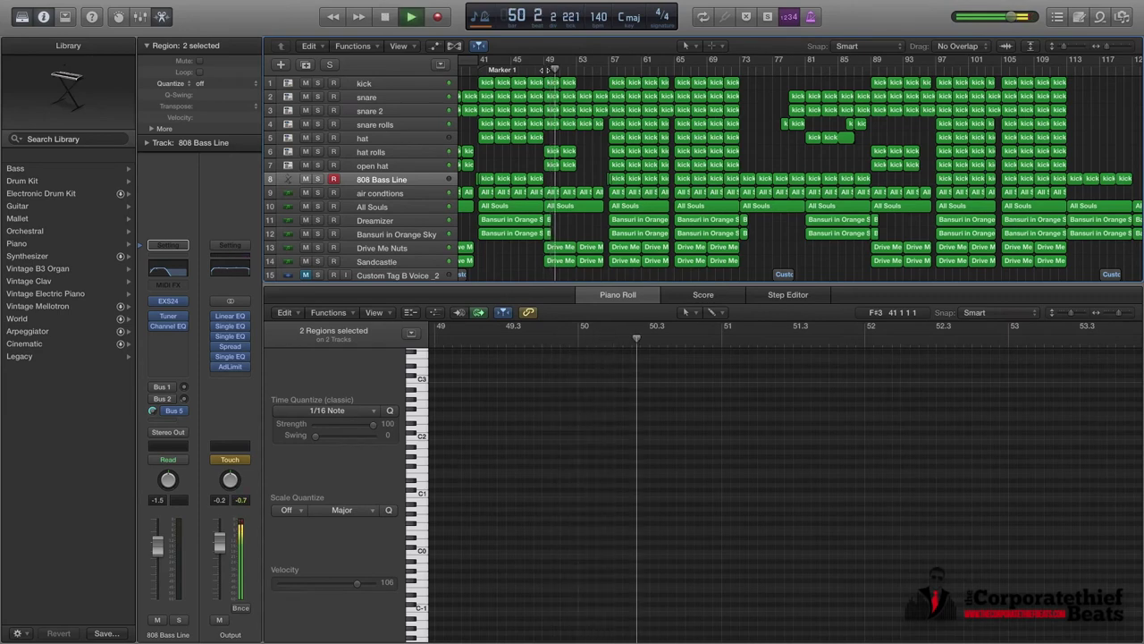
# Step: Stop playback, show the automation lanes and examine the EQ frequency curve on the Output track
pyautogui.press('super+Down')
pyautogui.press('super+Down')
pyautogui.press('super+Down')
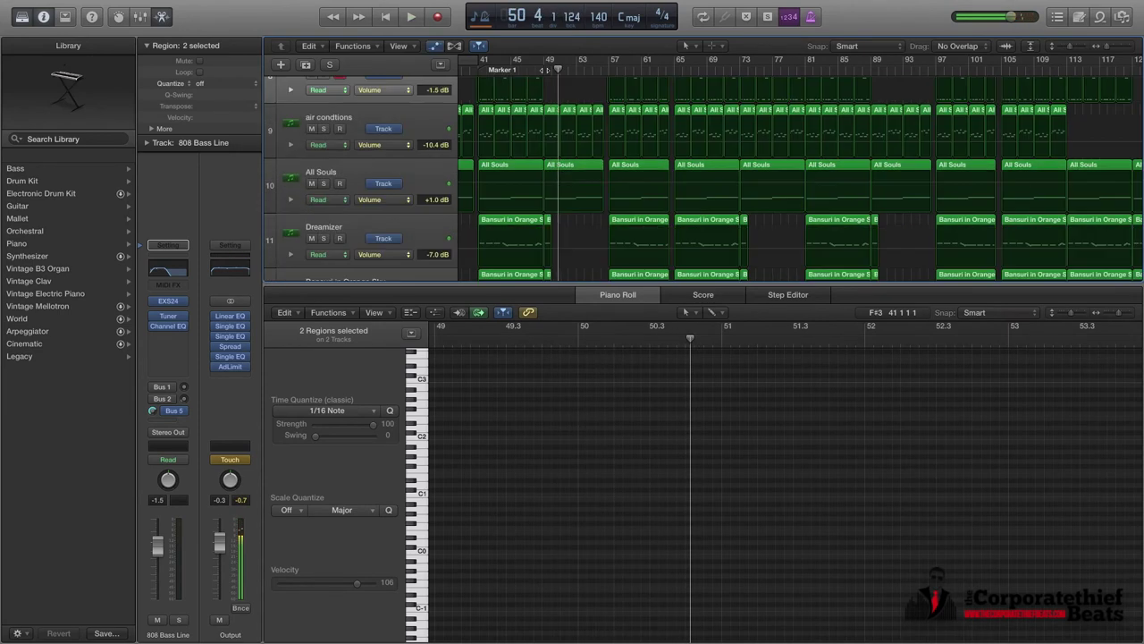
pyautogui.scroll(-5, 586, 237)
pyautogui.scroll(-3, 579, 224)
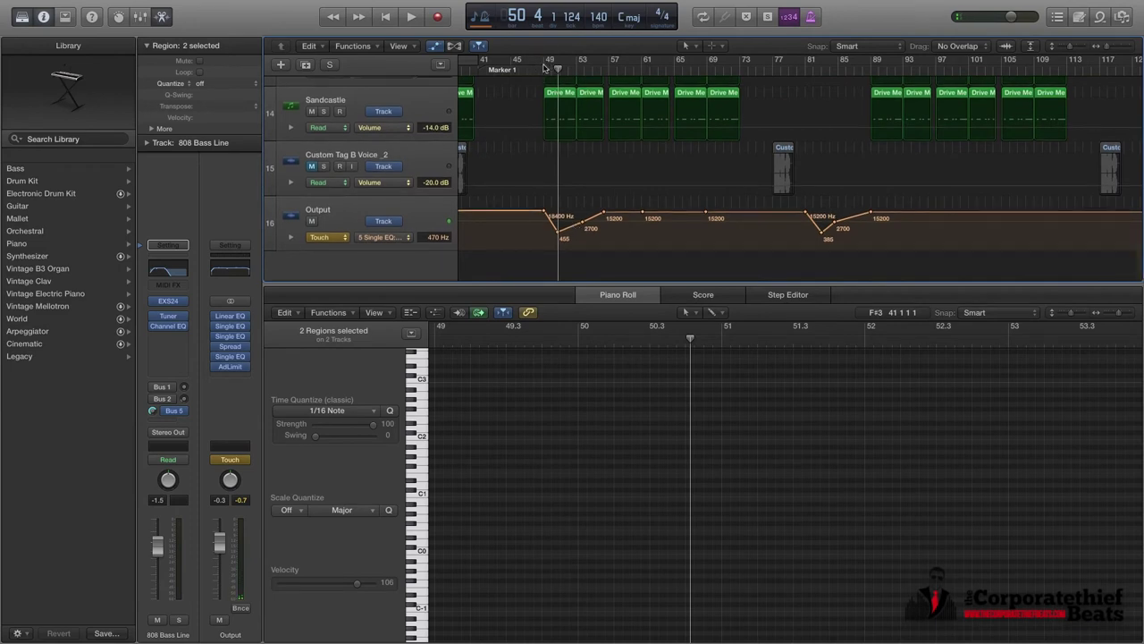
# Step: Select the Output track and play its automated EQ sweep from bar 48 to about bar 57
pyautogui.moveTo(559, 69); pyautogui.dragTo(536, 70)
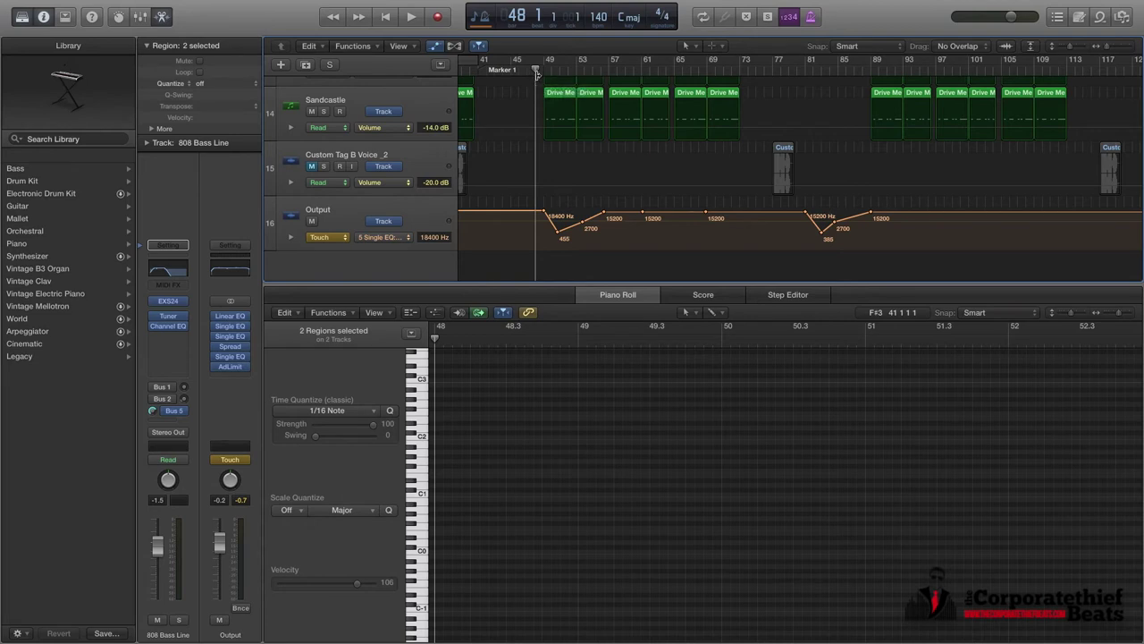
pyautogui.click(361, 215)
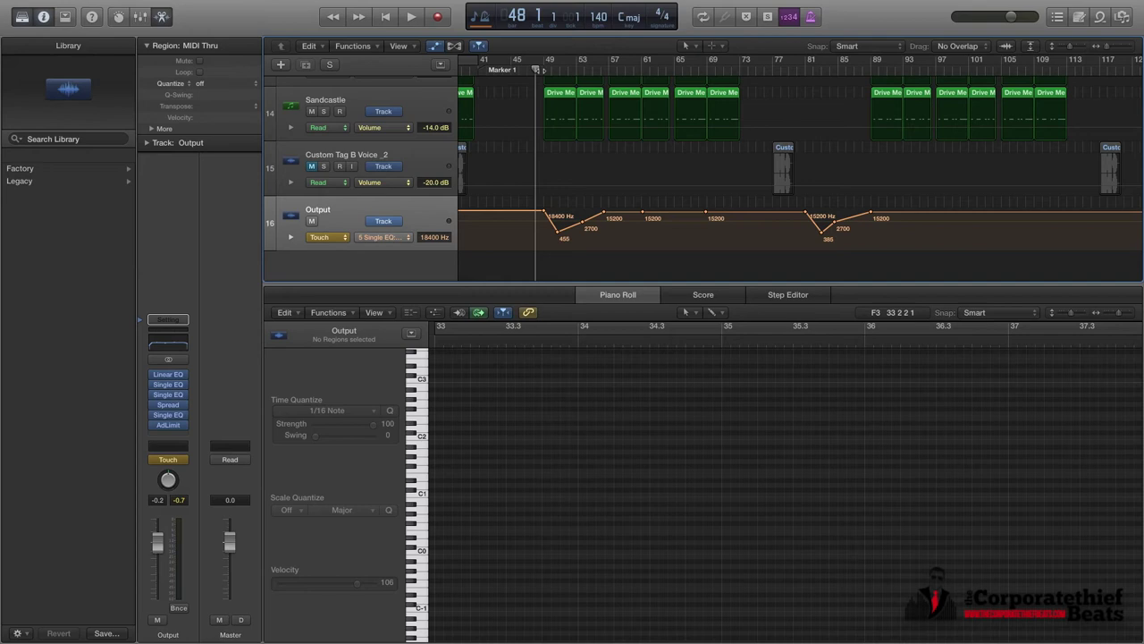
pyautogui.press('space')
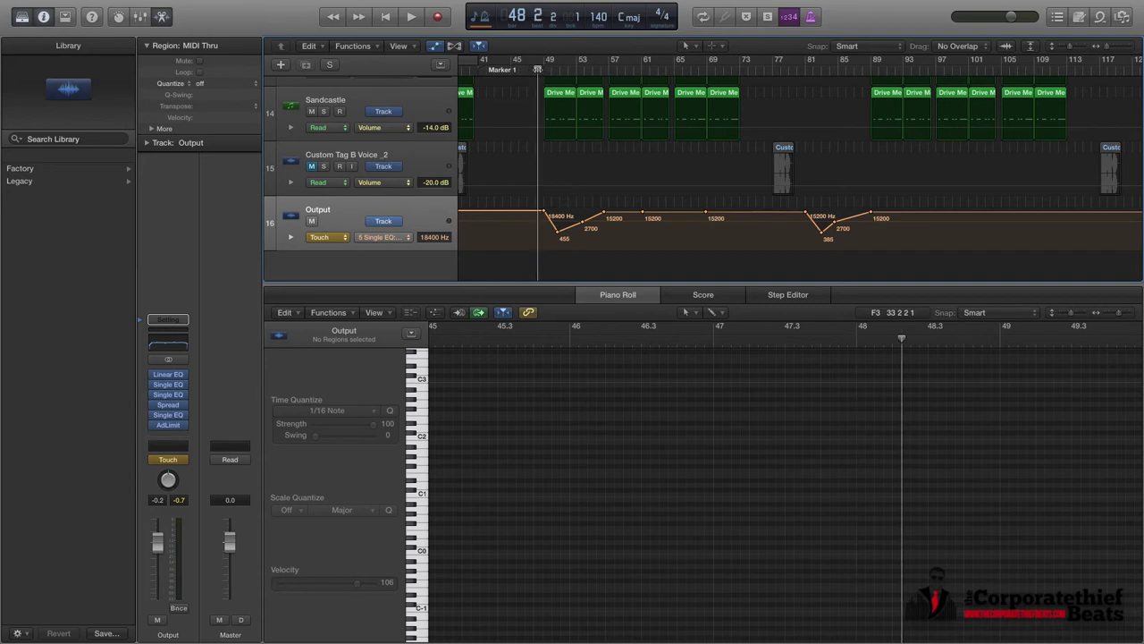
pyautogui.press('space')
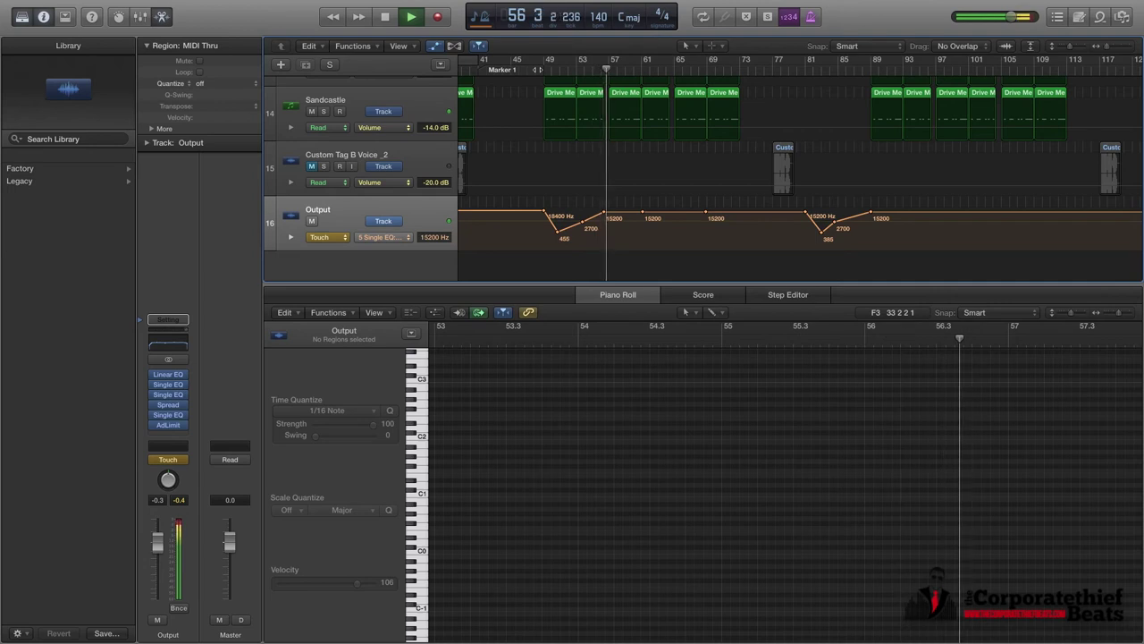
pyautogui.press('space')
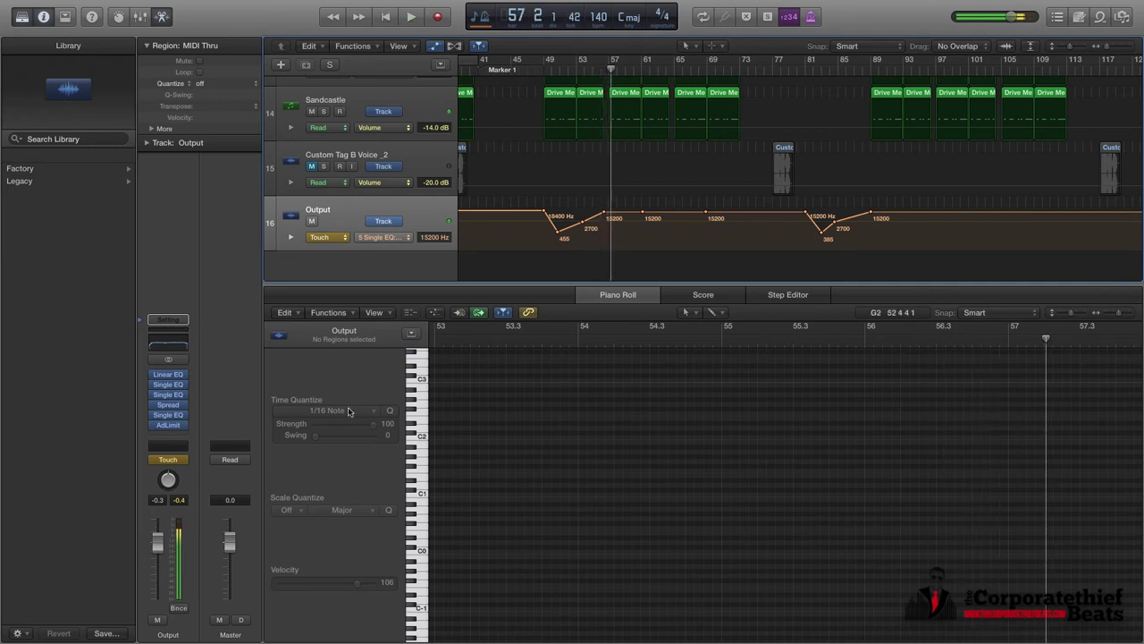
# Step: Open the Output channel's Single EQ below Spread, play from bar 48 to watch its High Cut frequency automation, review the settings and close it
pyautogui.moveTo(174, 406)
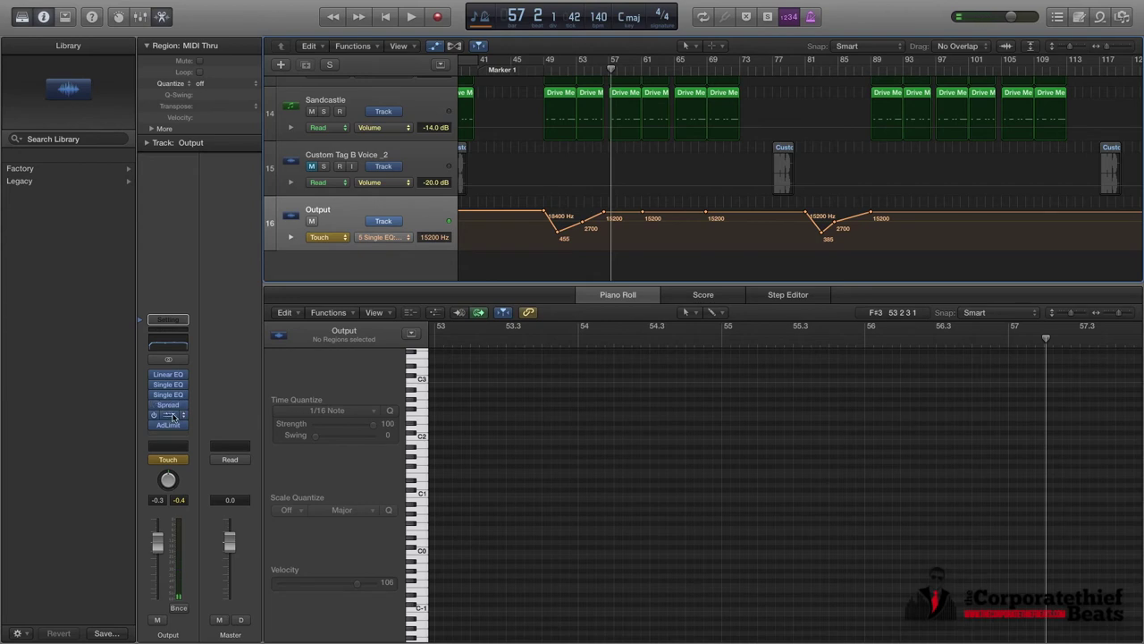
pyautogui.click(173, 416)
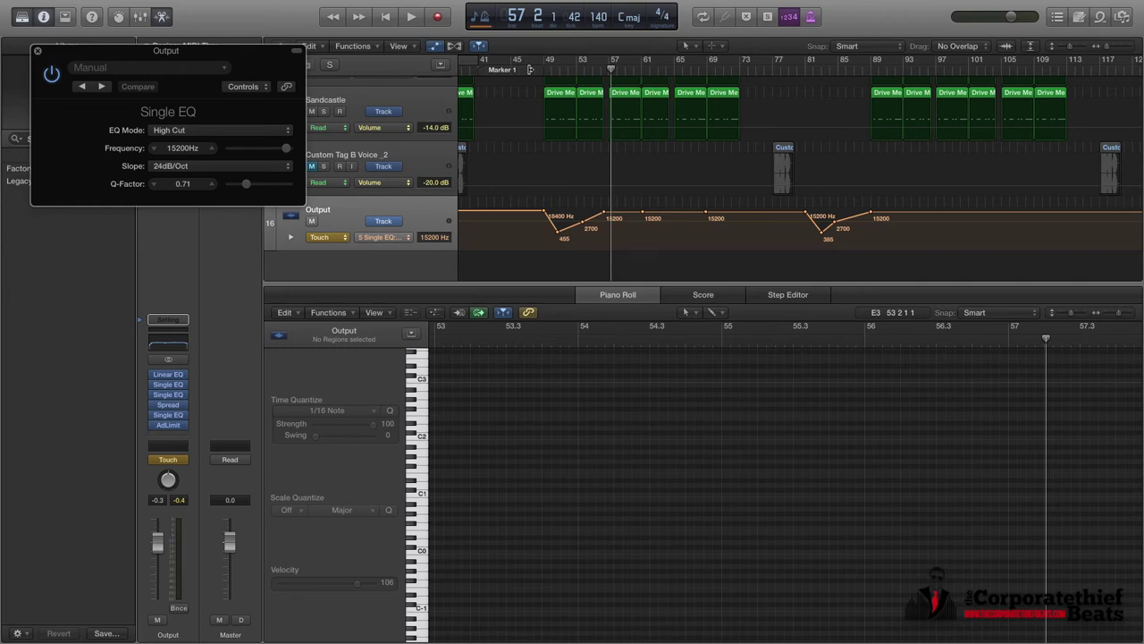
pyautogui.scroll(1, 529, 72)
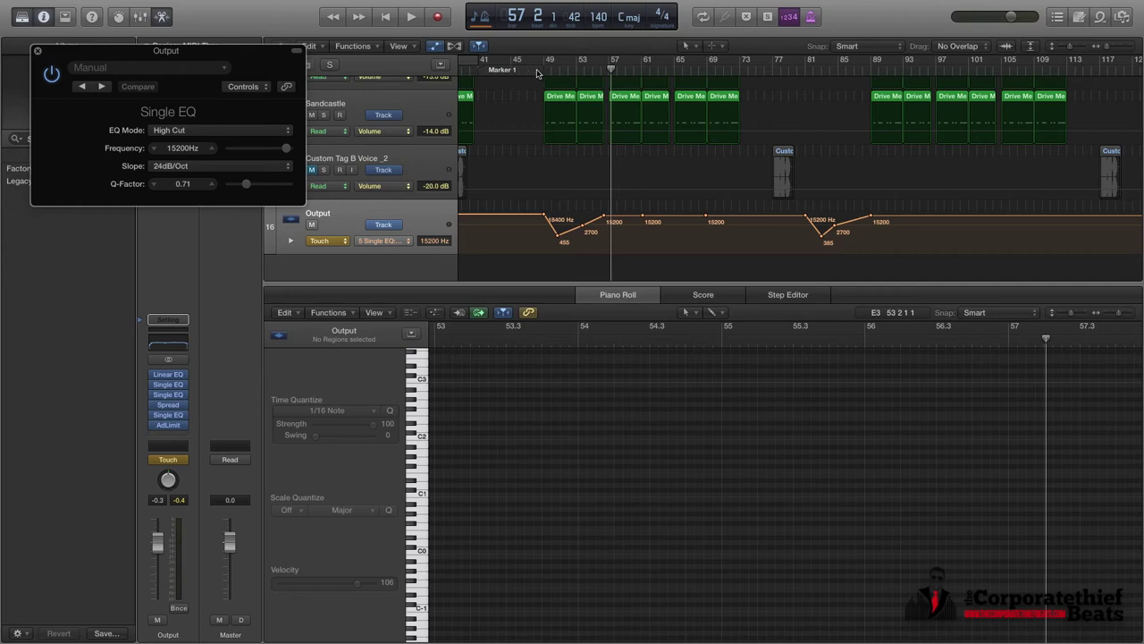
pyautogui.click(534, 73)
pyautogui.press('space')
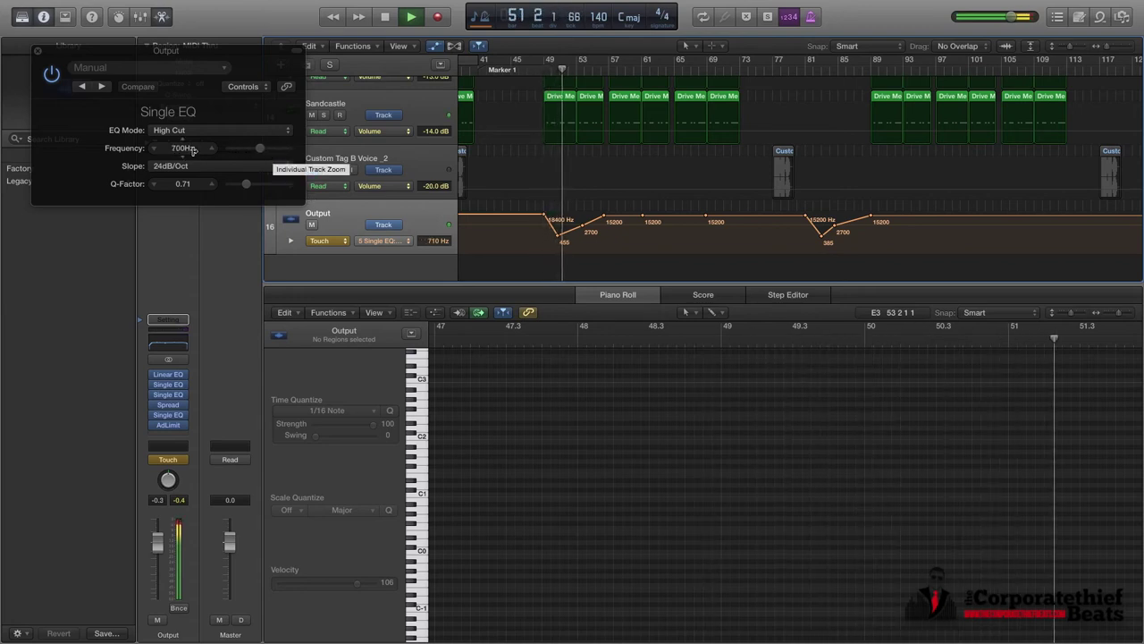
pyautogui.press('space')
pyautogui.click(38, 51)
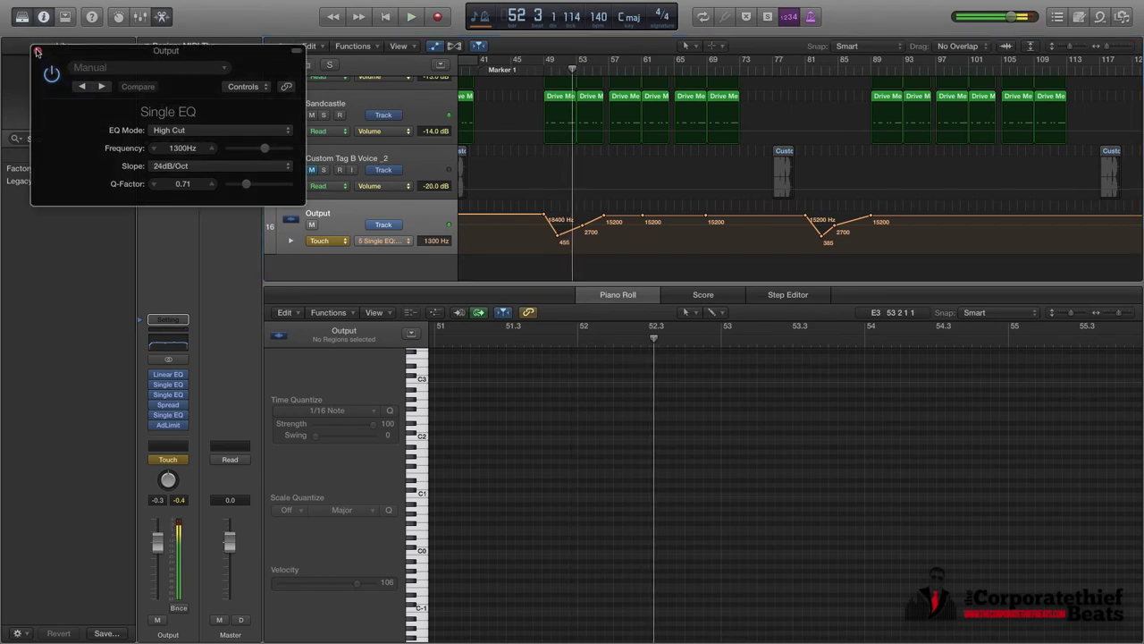
pyautogui.click(168, 416)
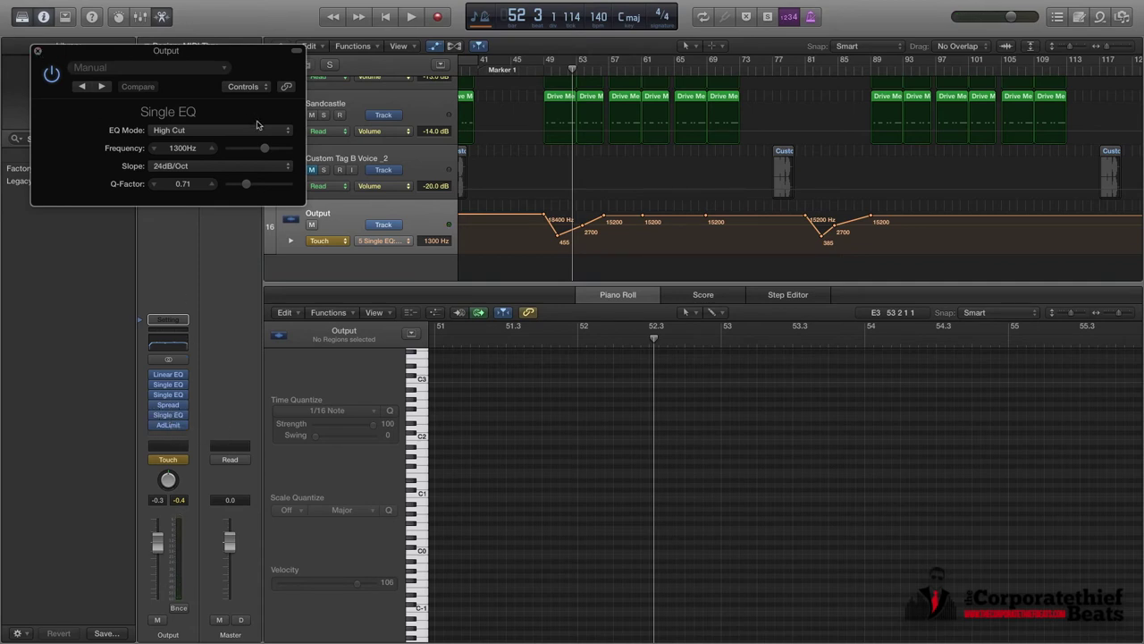
pyautogui.click(38, 51)
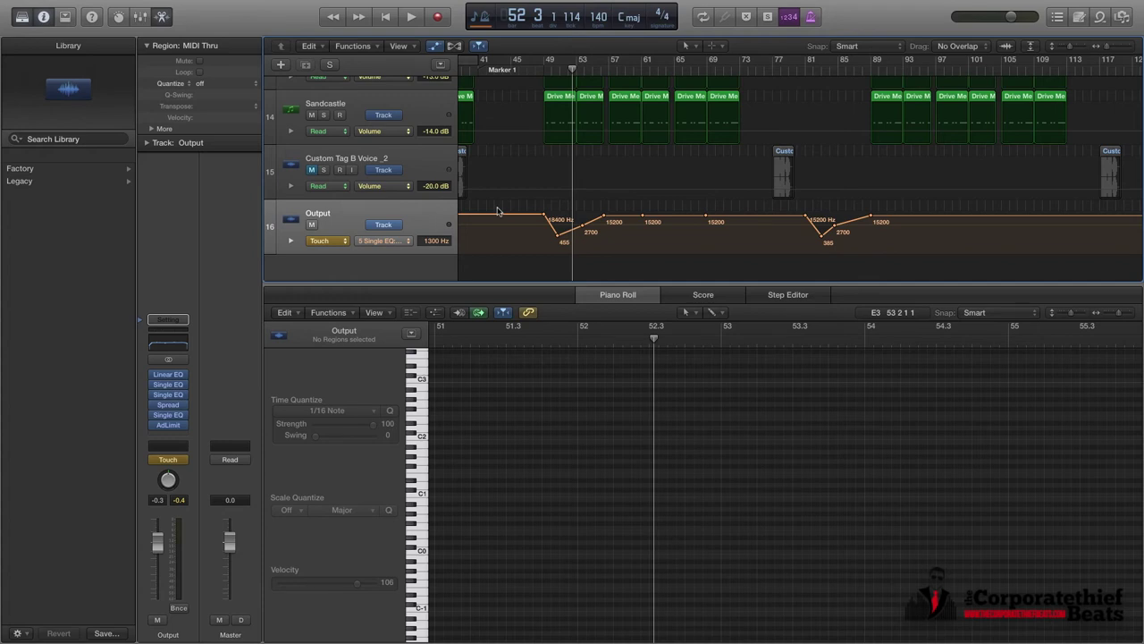
# Step: Give the arrangement with automation lanes the full window and inspect the 5 Single EQ parameters available for automation on the Output track
pyautogui.press('x')
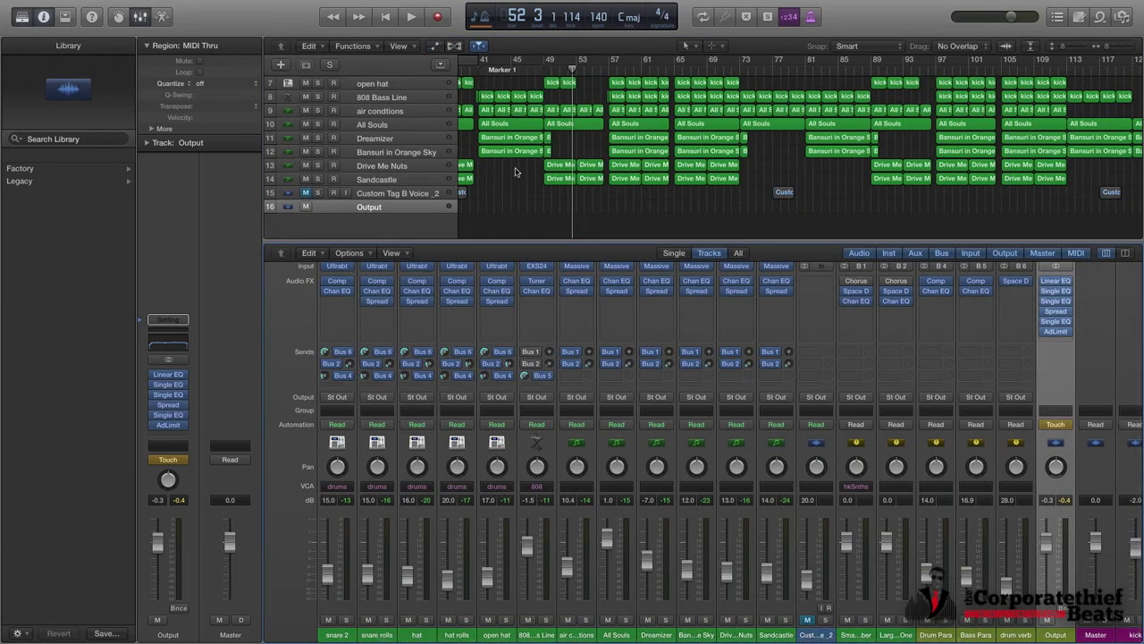
pyautogui.press('x')
pyautogui.press('a')
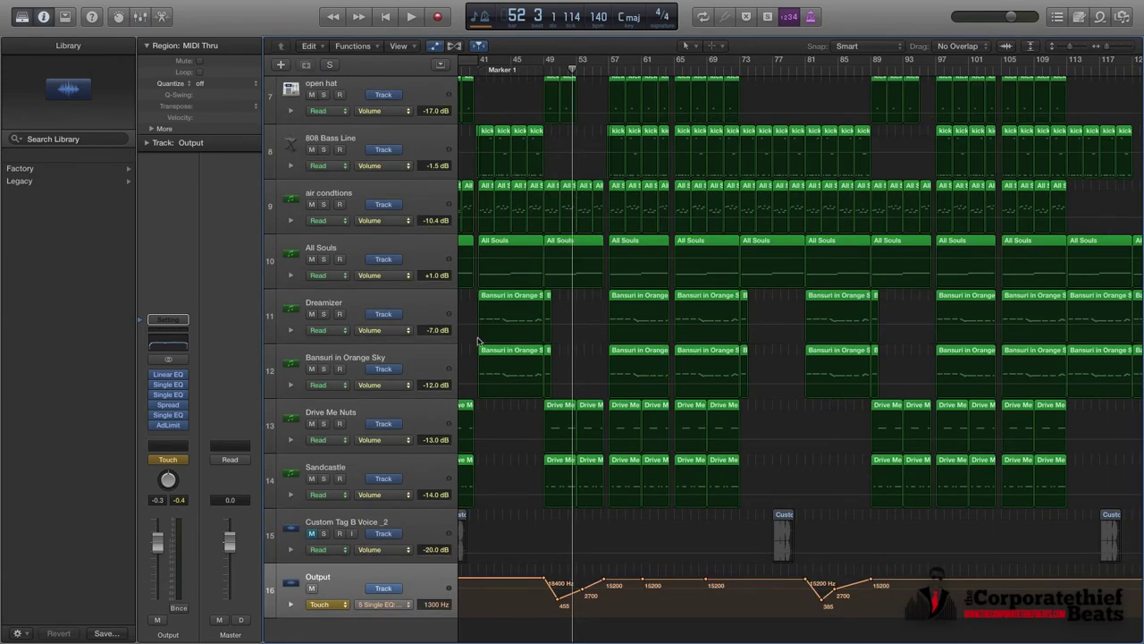
pyautogui.scroll(-1, 518, 353)
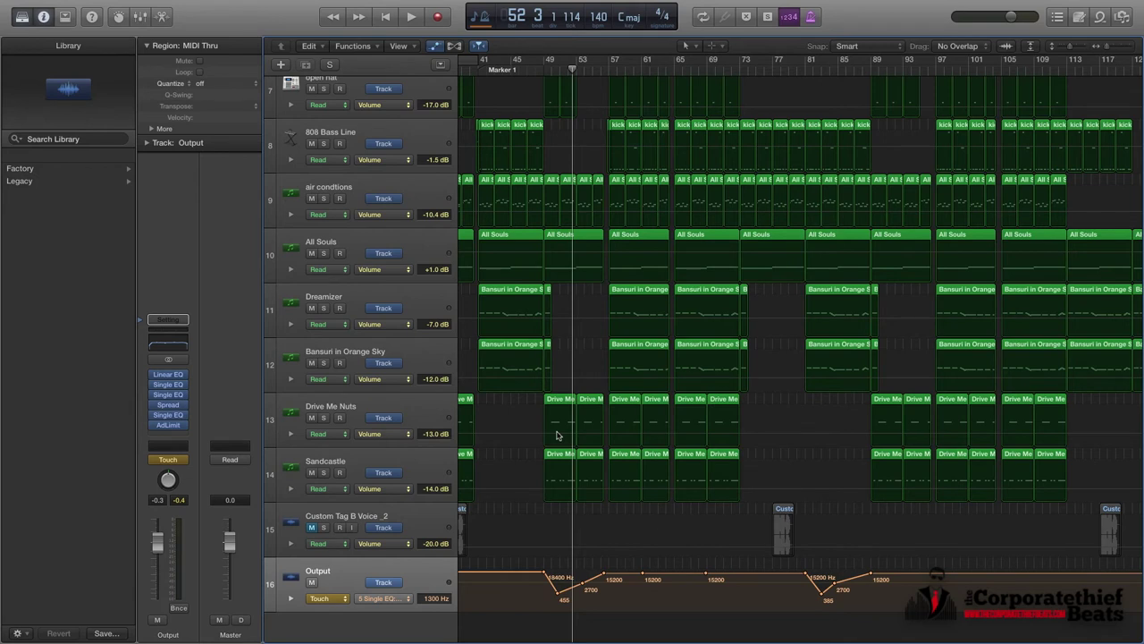
pyautogui.click(384, 598)
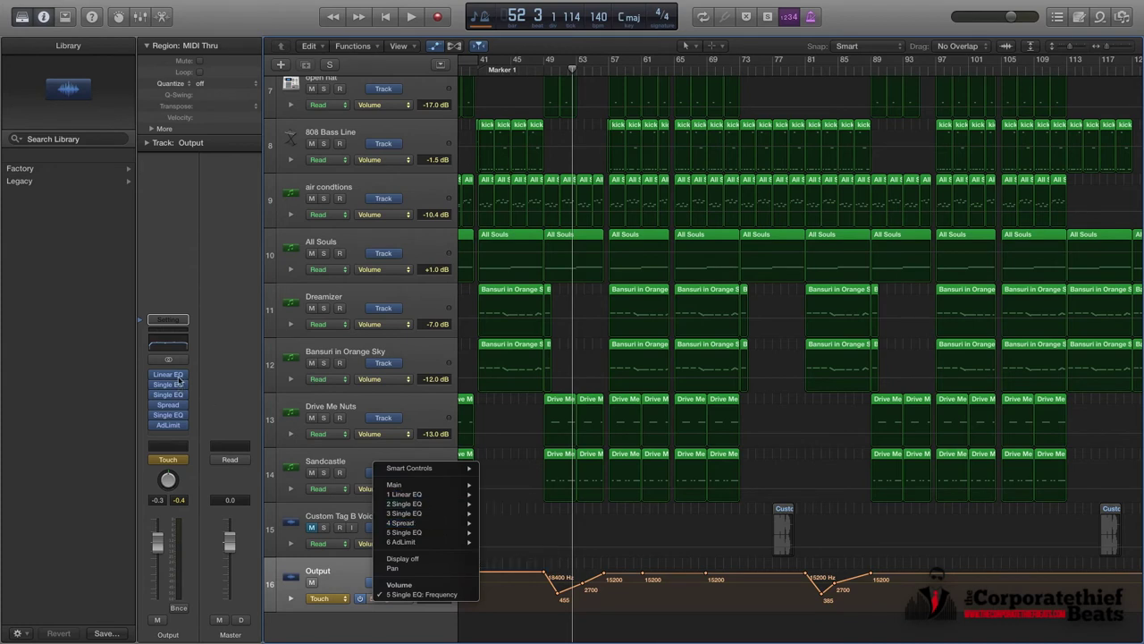
pyautogui.moveTo(436, 532)
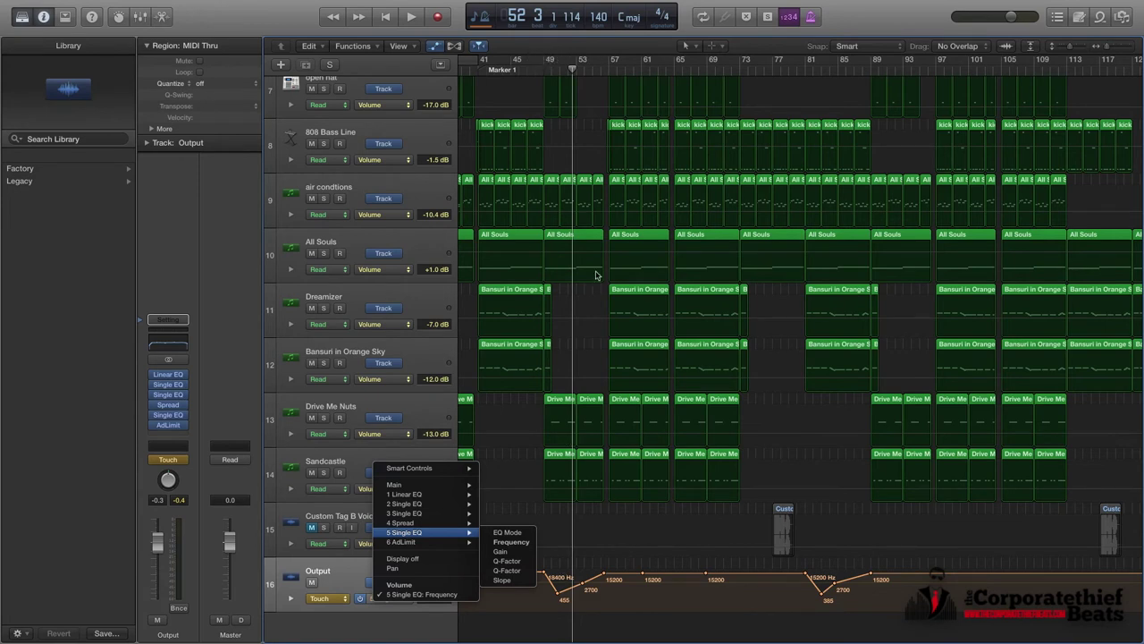
# Step: Play the Output EQ sweep from bar 48 to about bar 57 while watching the Single EQ's High Cut frequency, closing the plug-in window at the end
pyautogui.click(535, 71)
pyautogui.click(535, 70)
pyautogui.press('space')
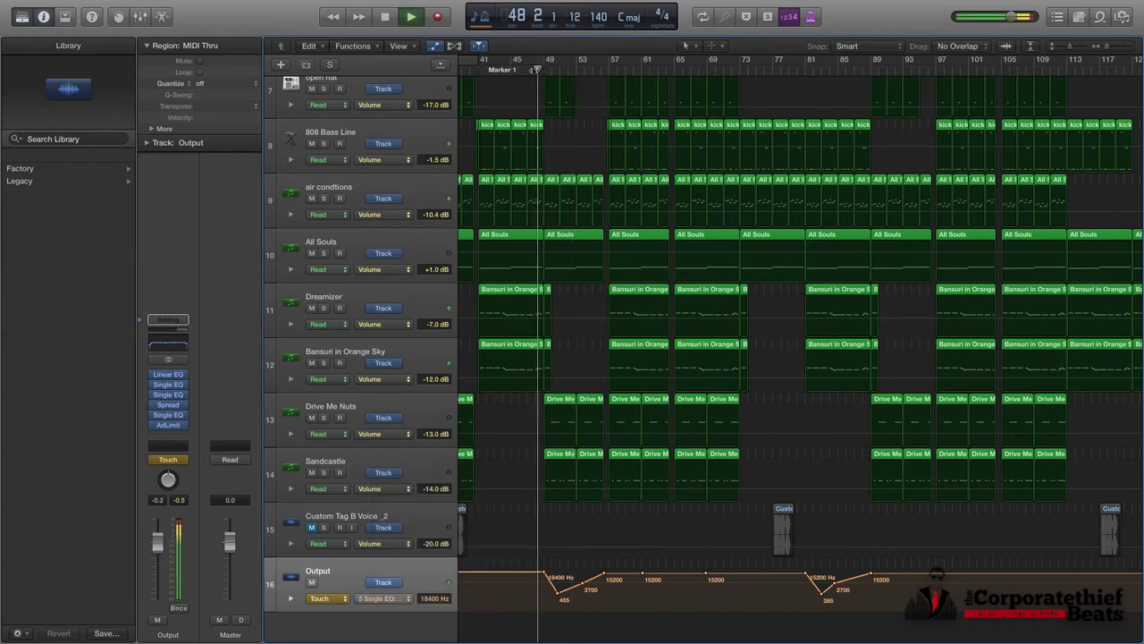
pyautogui.click(168, 415)
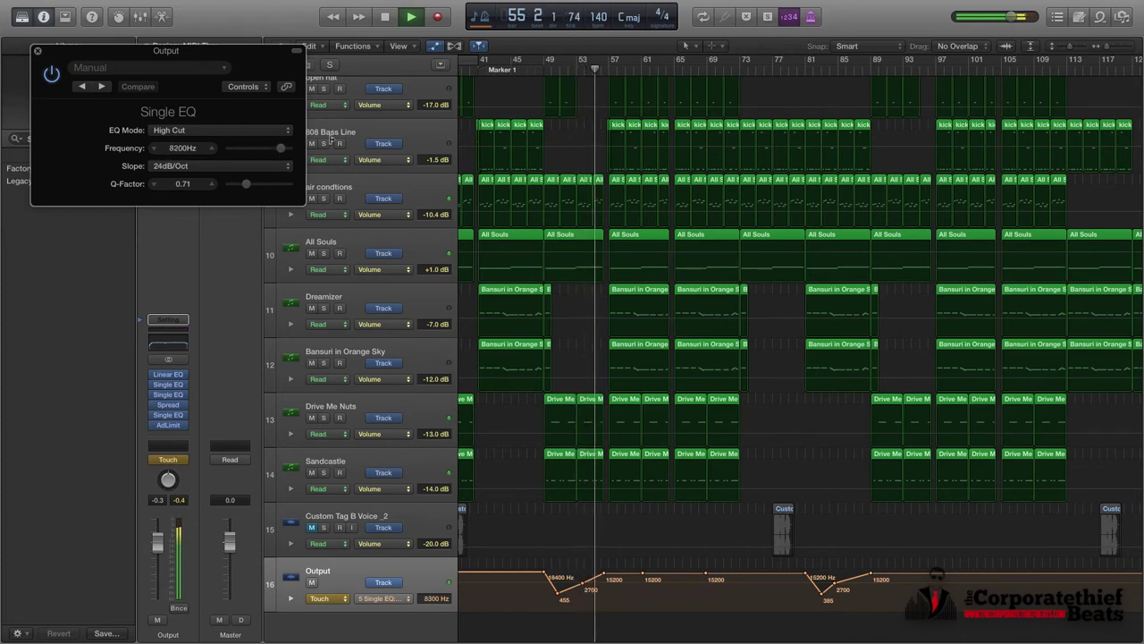
pyautogui.click(38, 51)
pyautogui.press('space')
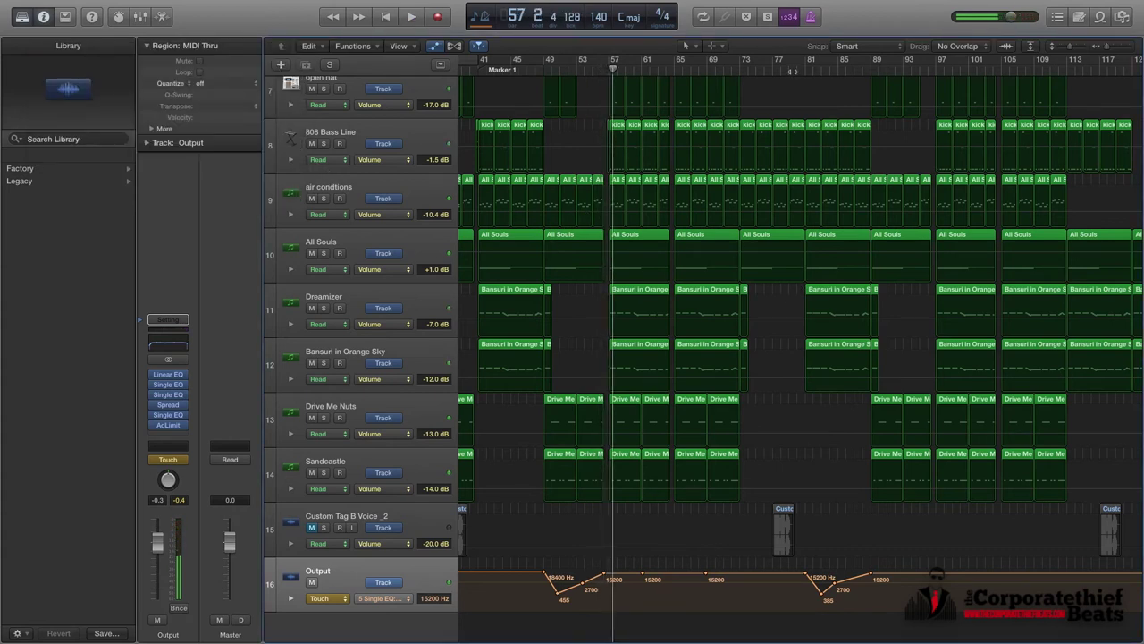
# Step: Hide the automation lanes and play the second filtered section from just before bar 81 to about bar 89
pyautogui.click(802, 69)
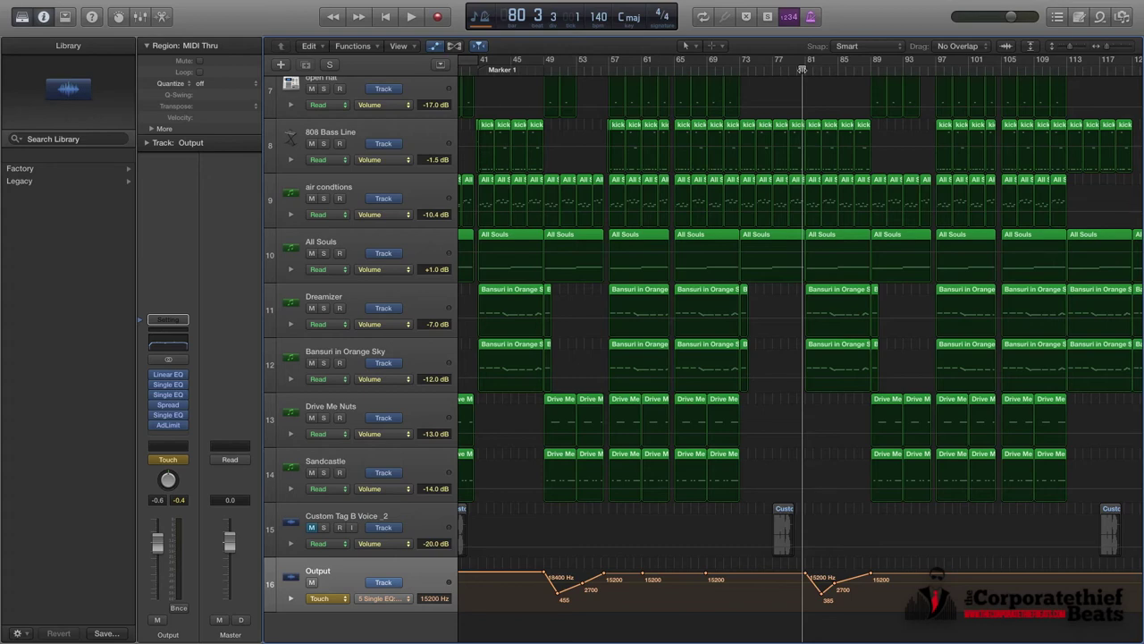
pyautogui.press('super+Up')
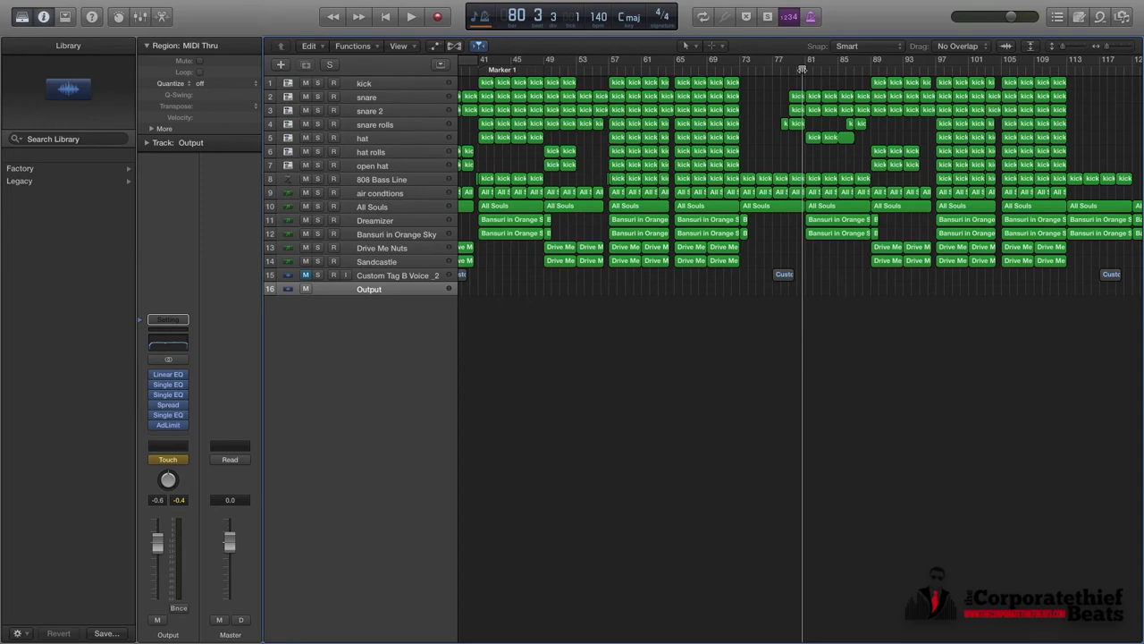
pyautogui.press('space')
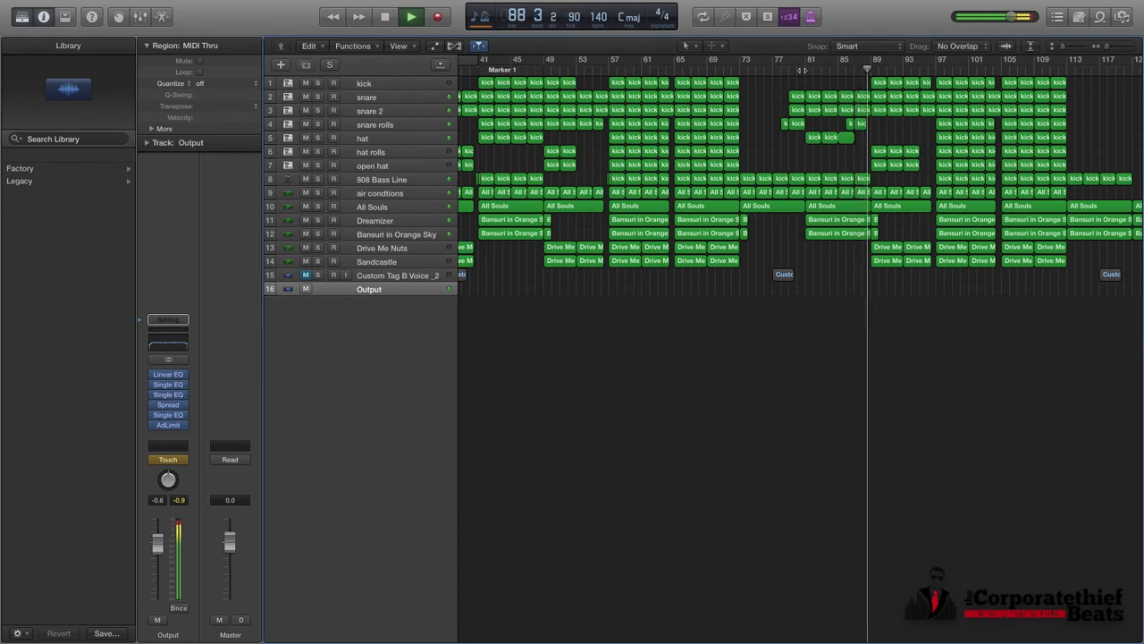
pyautogui.press('space')
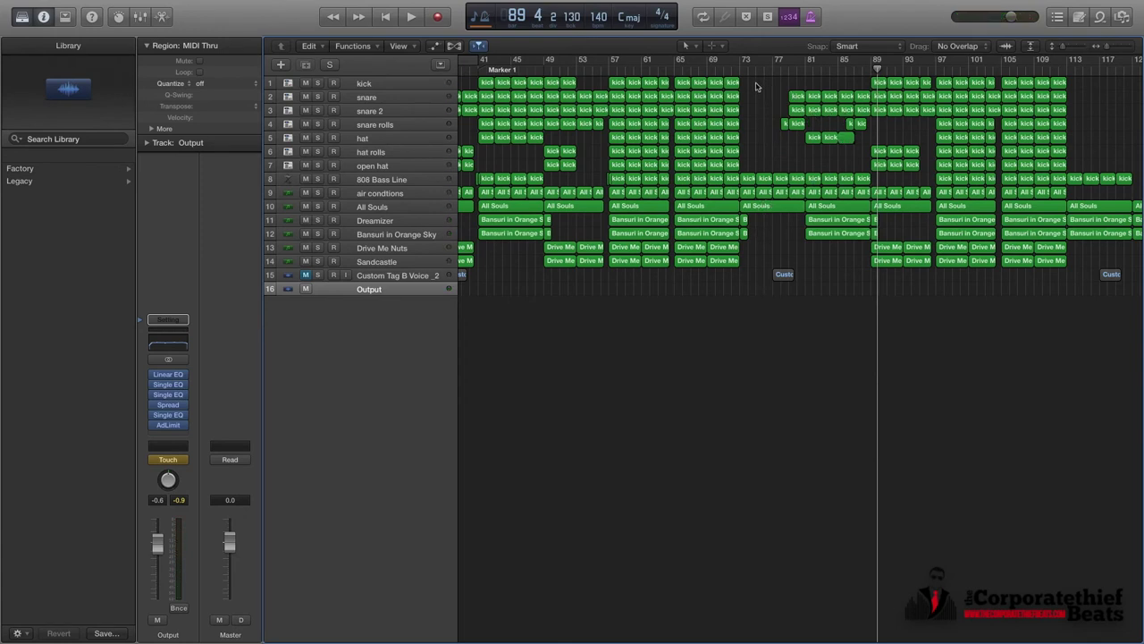
# Step: Play the breakdown from bar 73, where the kick drops out, to bar 81
pyautogui.click(740, 67)
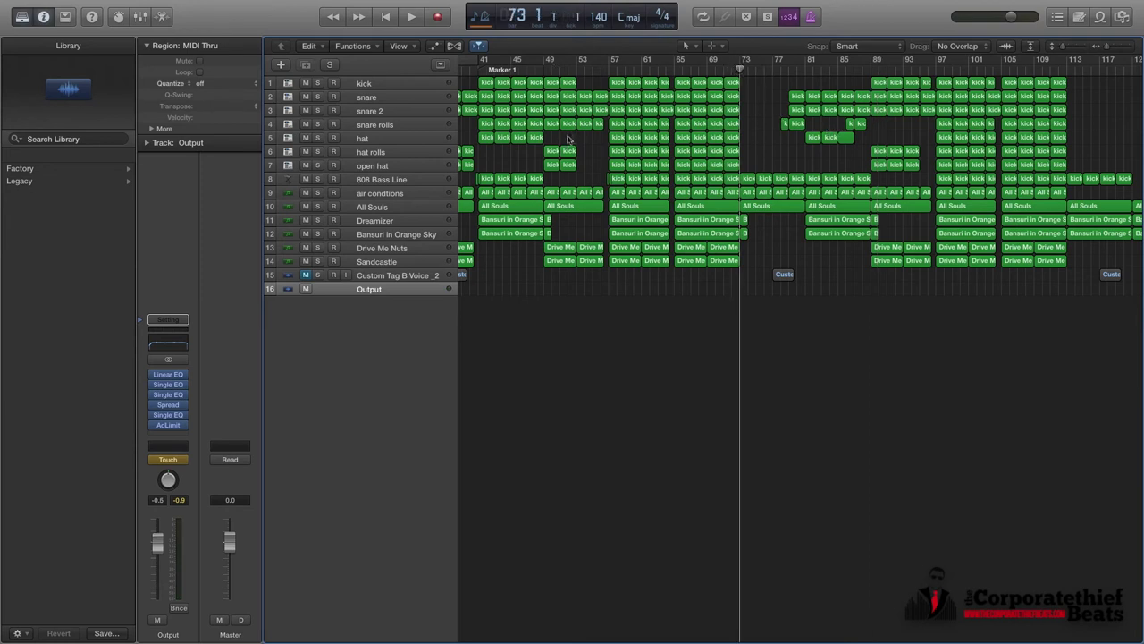
pyautogui.hscroll(-5, 572, 139)
pyautogui.hscroll(2, 840, 78)
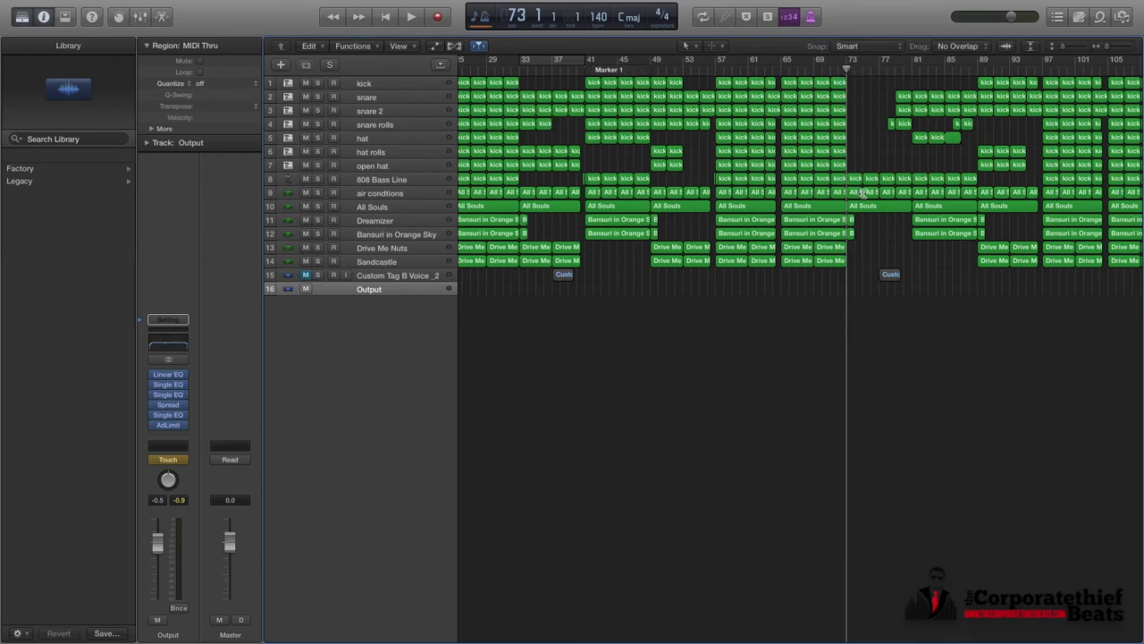
pyautogui.press('space')
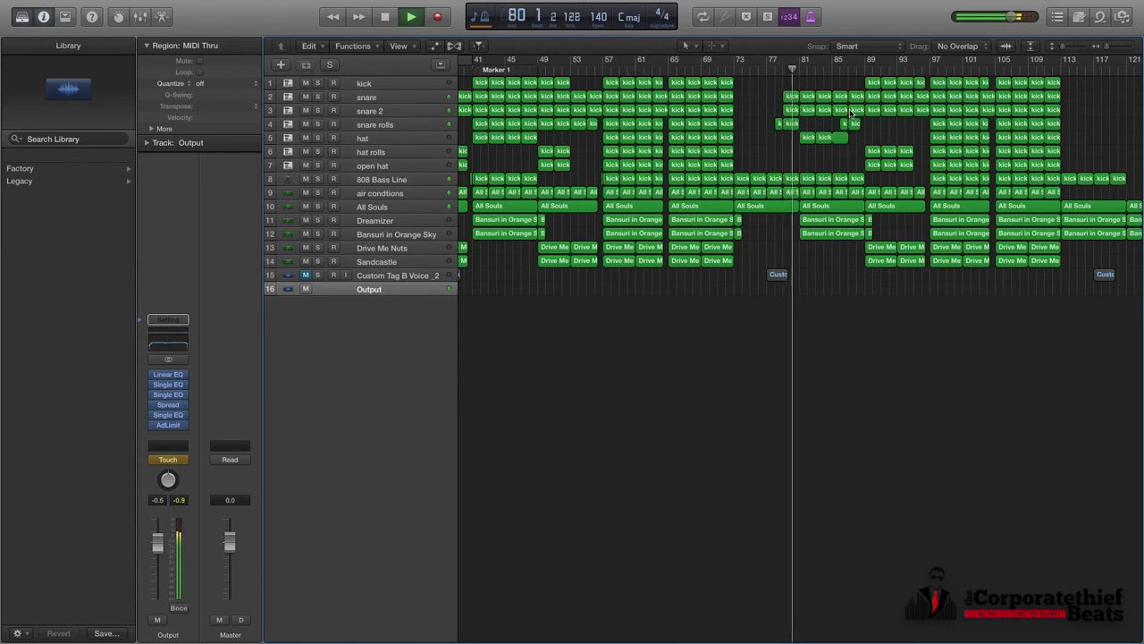
pyautogui.press('space')
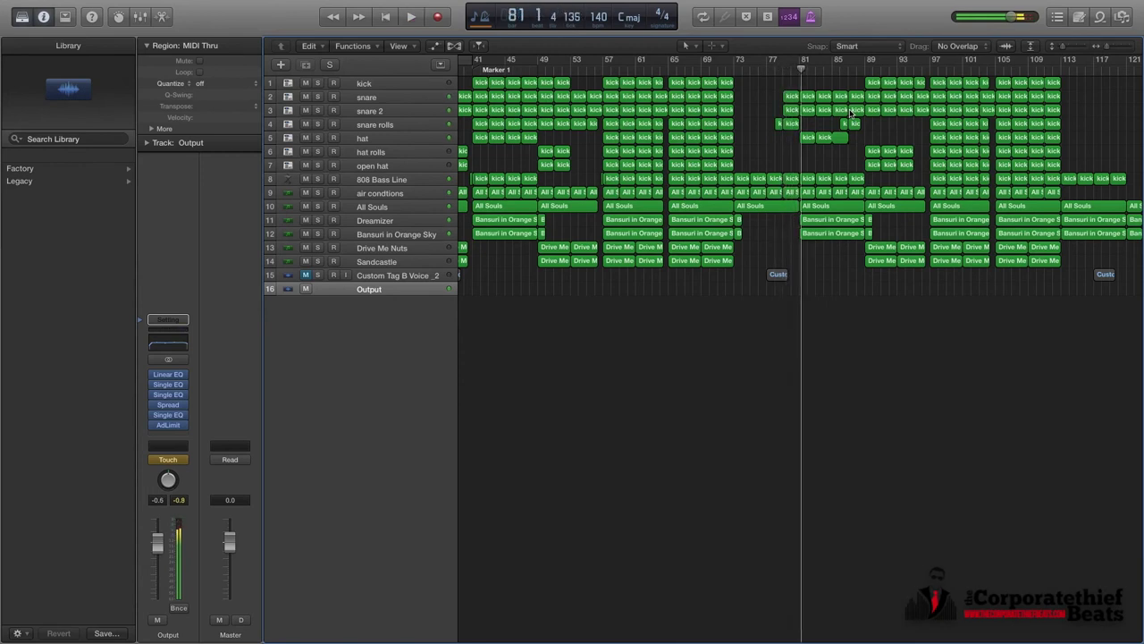
# Step: Examine the whole arrangement from bar 1 to the ending, comparing how the layers drop out and return between sections
pyautogui.hscroll(3, 852, 114)
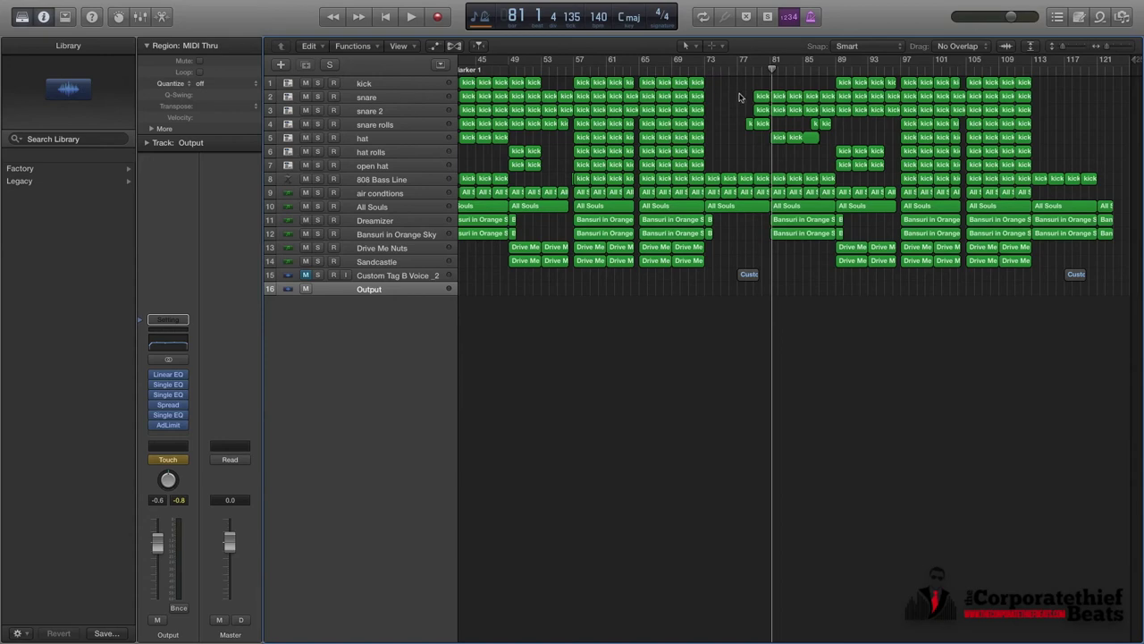
pyautogui.hscroll(-2, 621, 130)
pyautogui.hscroll(-20, 620, 130)
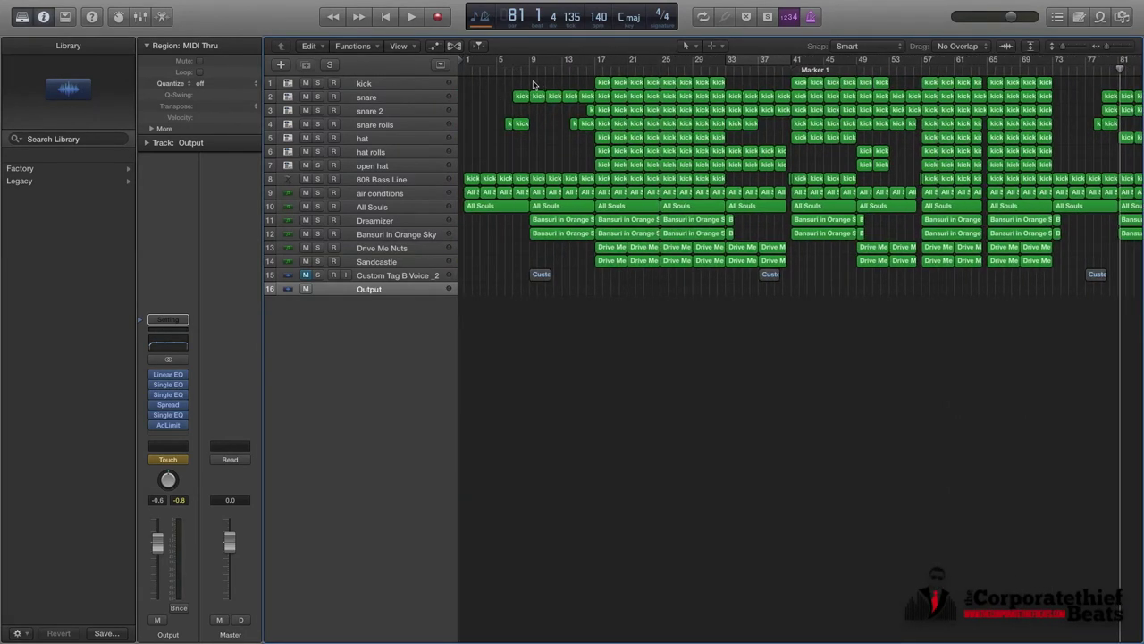
pyautogui.hscroll(15, 701, 106)
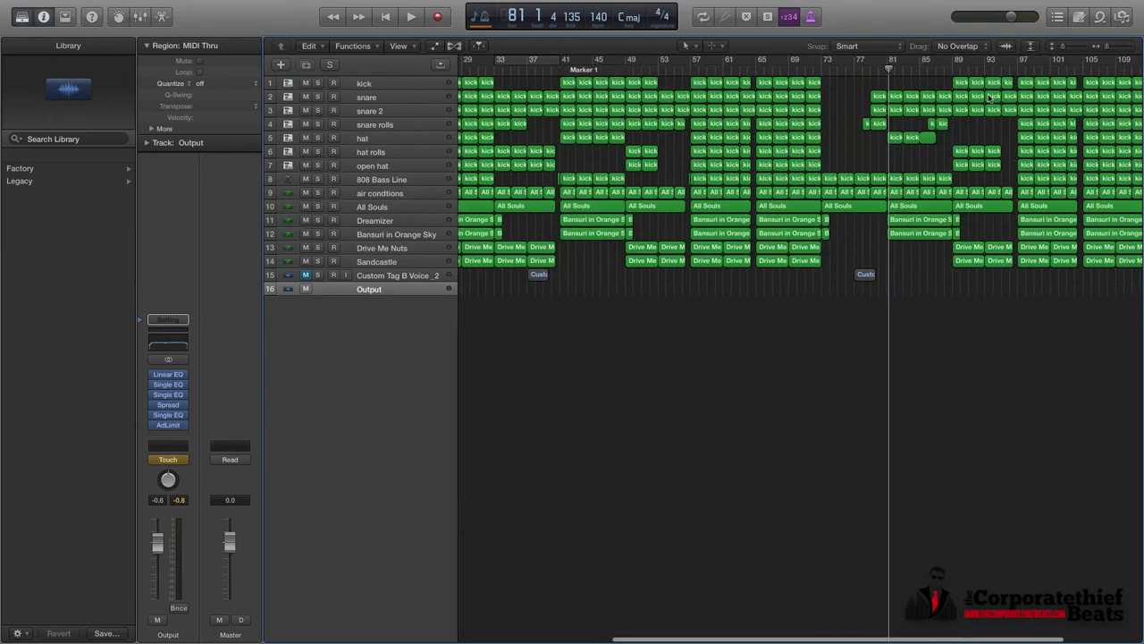
pyautogui.hscroll(8, 769, 125)
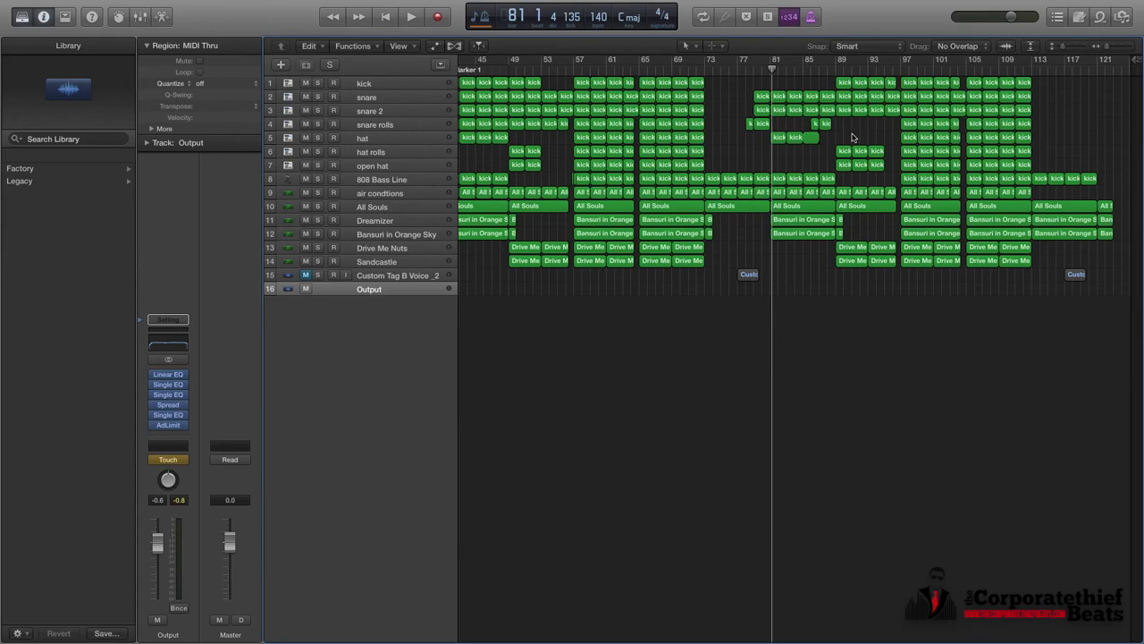
pyautogui.hscroll(-10, 658, 193)
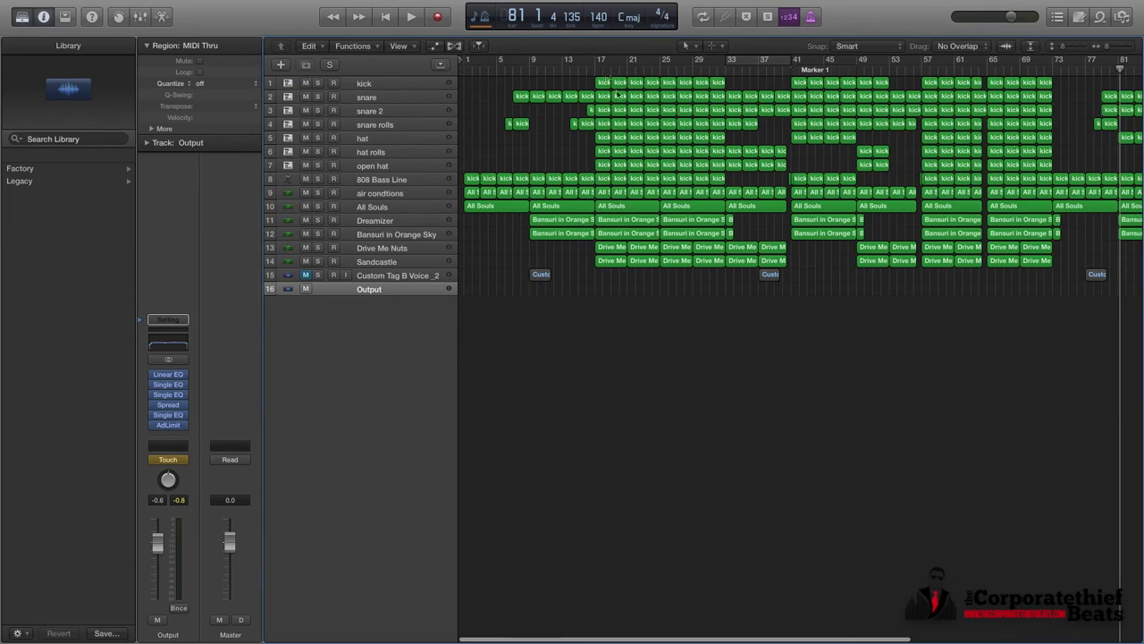
pyautogui.hscroll(8, 906, 165)
pyautogui.hscroll(-8, 686, 171)
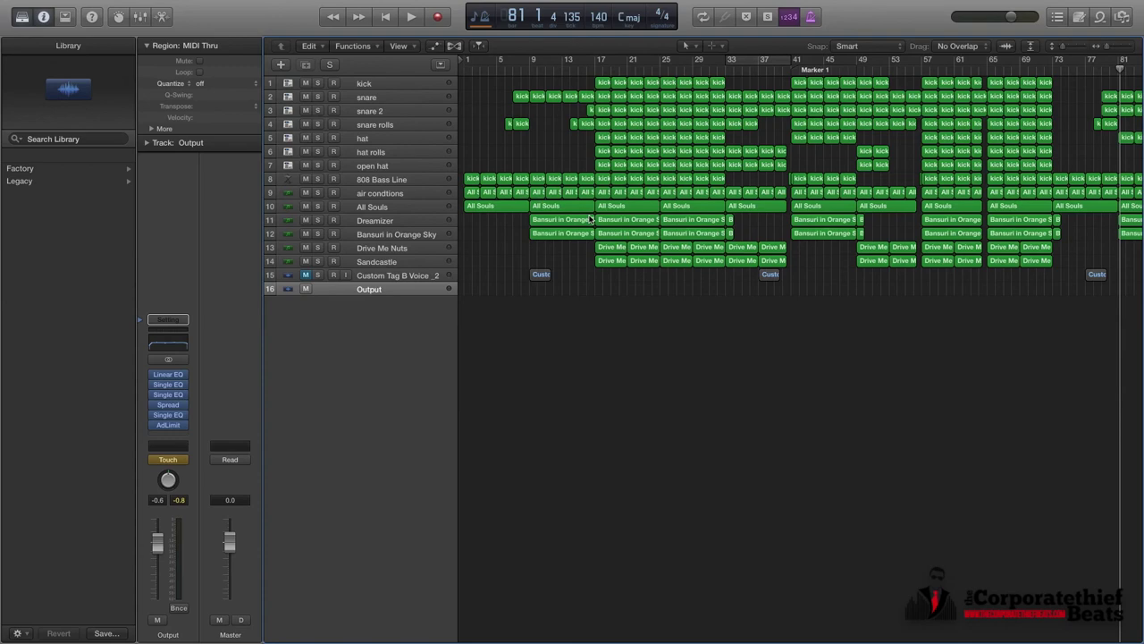
pyautogui.hscroll(10, 590, 218)
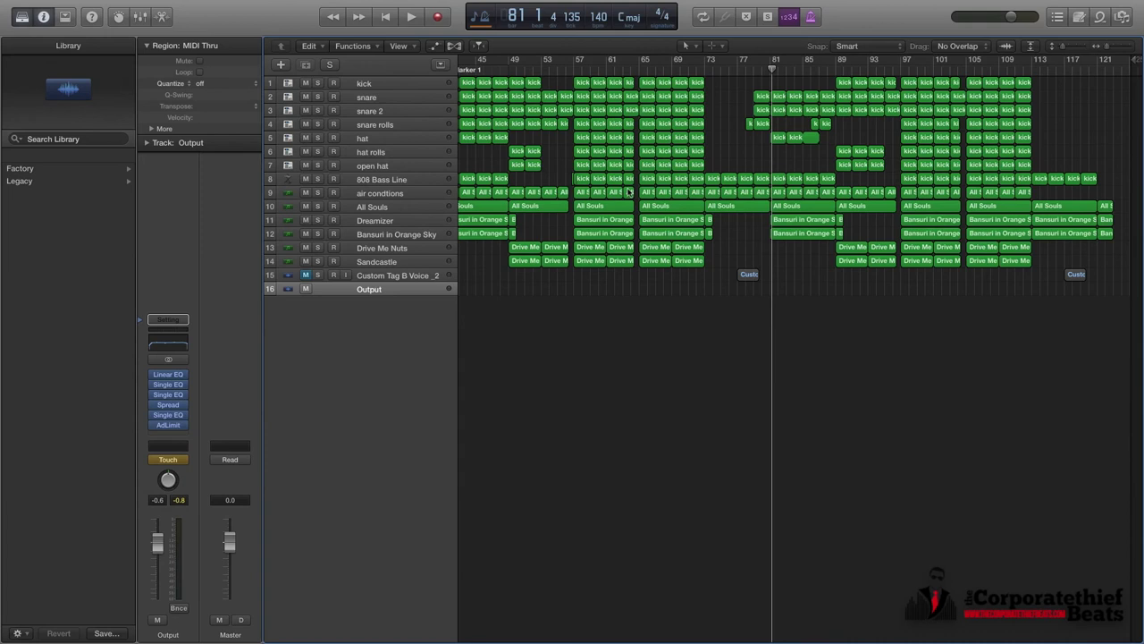
pyautogui.hscroll(-10, 629, 191)
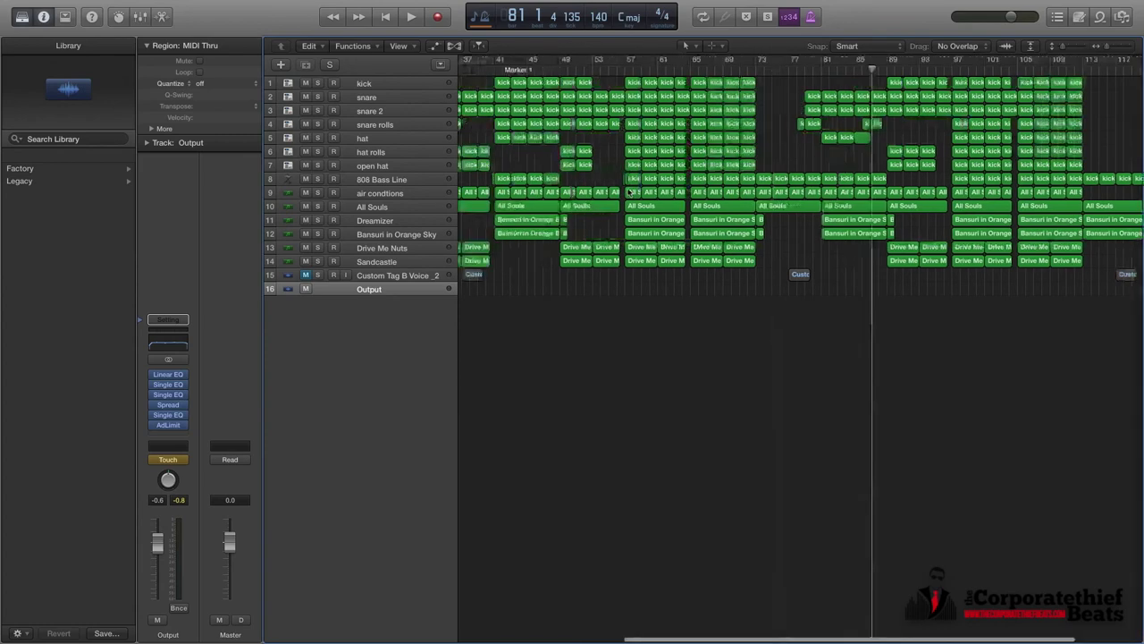
pyautogui.hscroll(10, 641, 186)
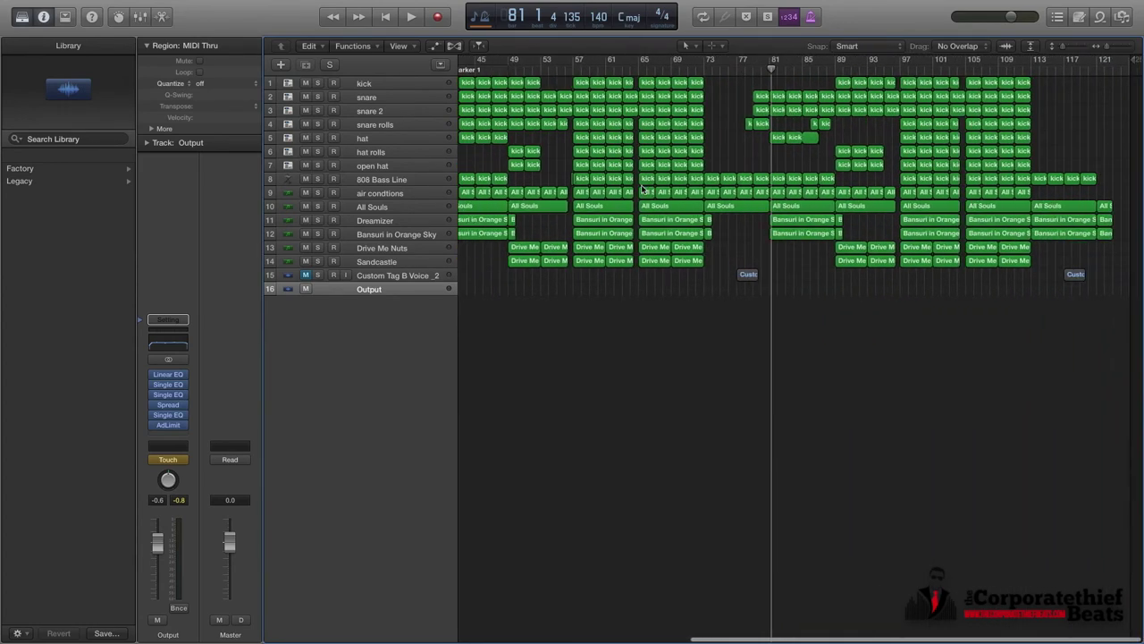
pyautogui.hscroll(-1, 783, 81)
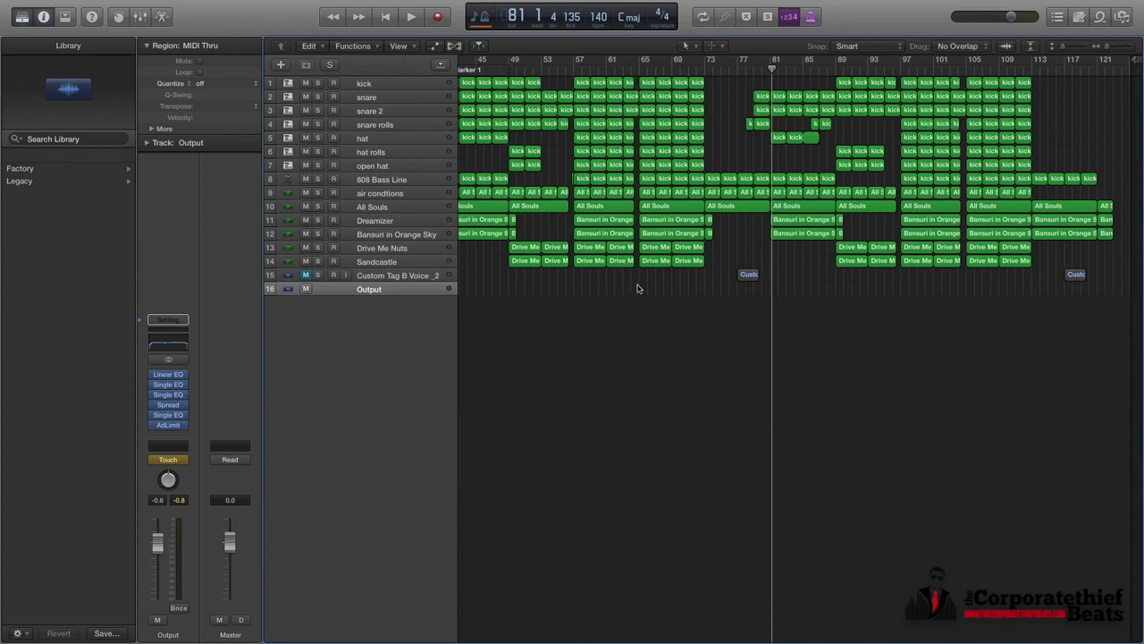
# Step: Play the transition from bar 61 into bar 65 to hear the short gap before the section change
pyautogui.click(607, 70)
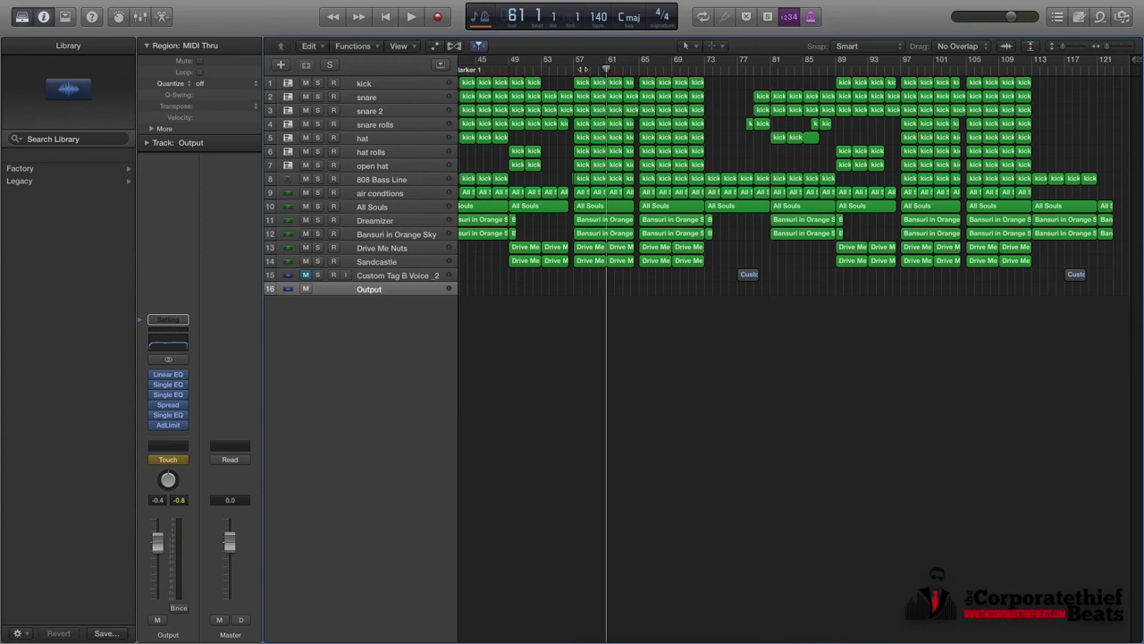
pyautogui.press('space')
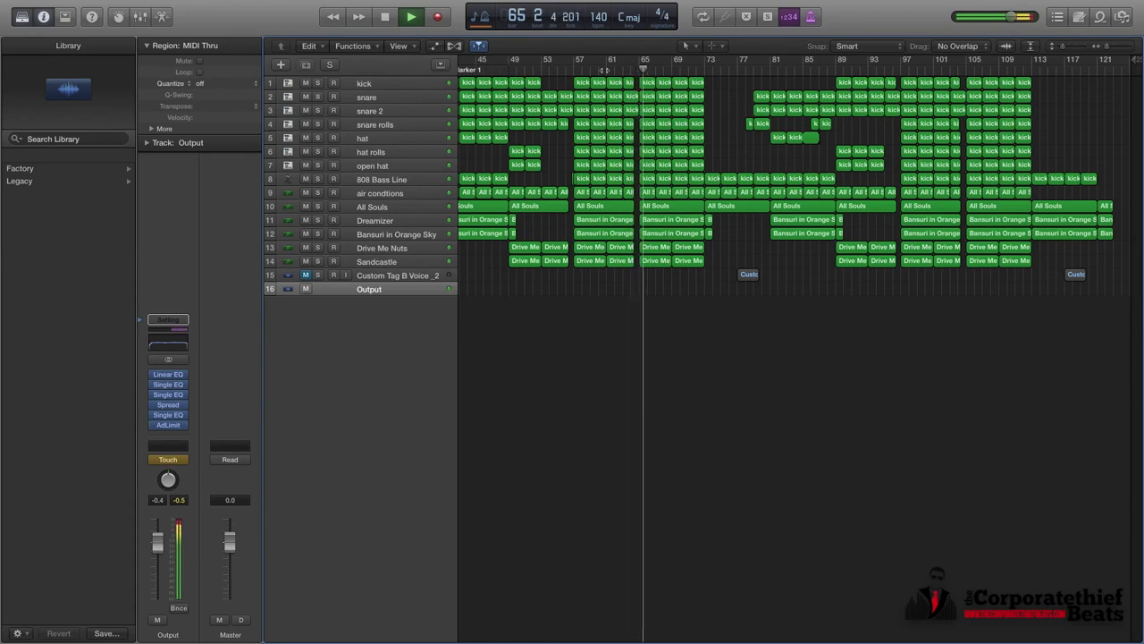
pyautogui.press('space')
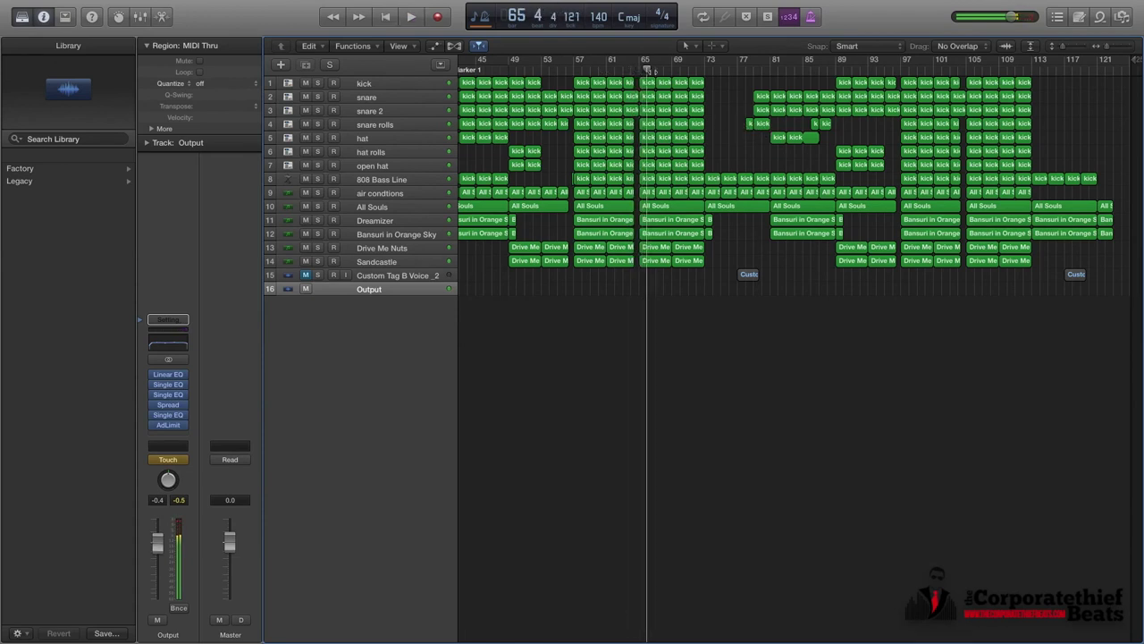
# Step: Move the playhead to bar 63 and briefly show the automation lanes to check around the gap before bar 65
pyautogui.click(624, 70)
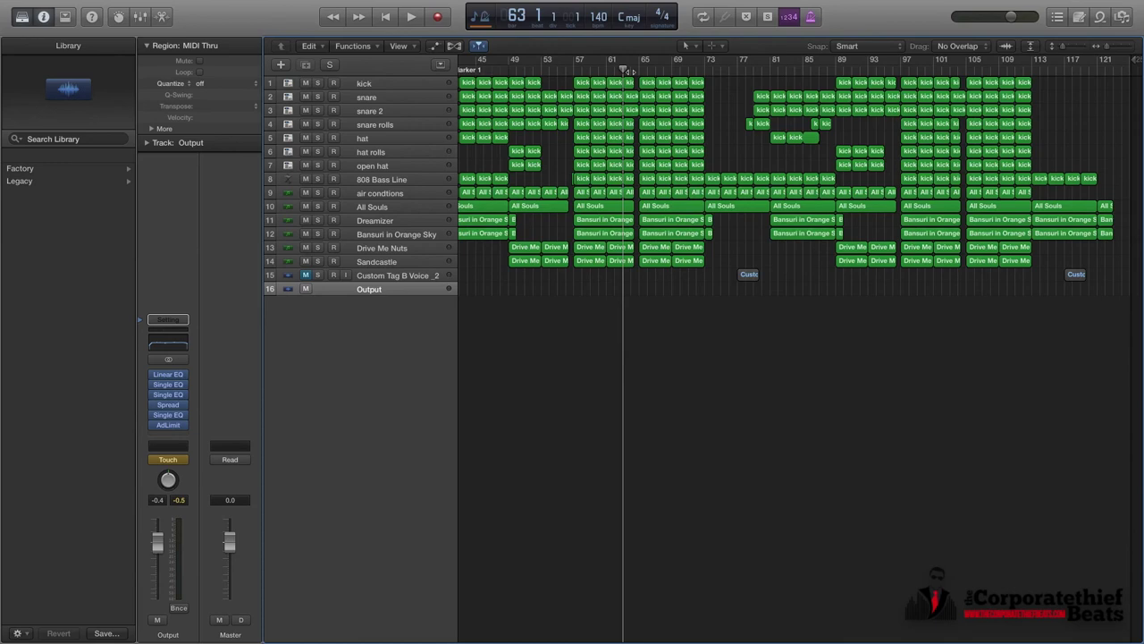
pyautogui.press('a')
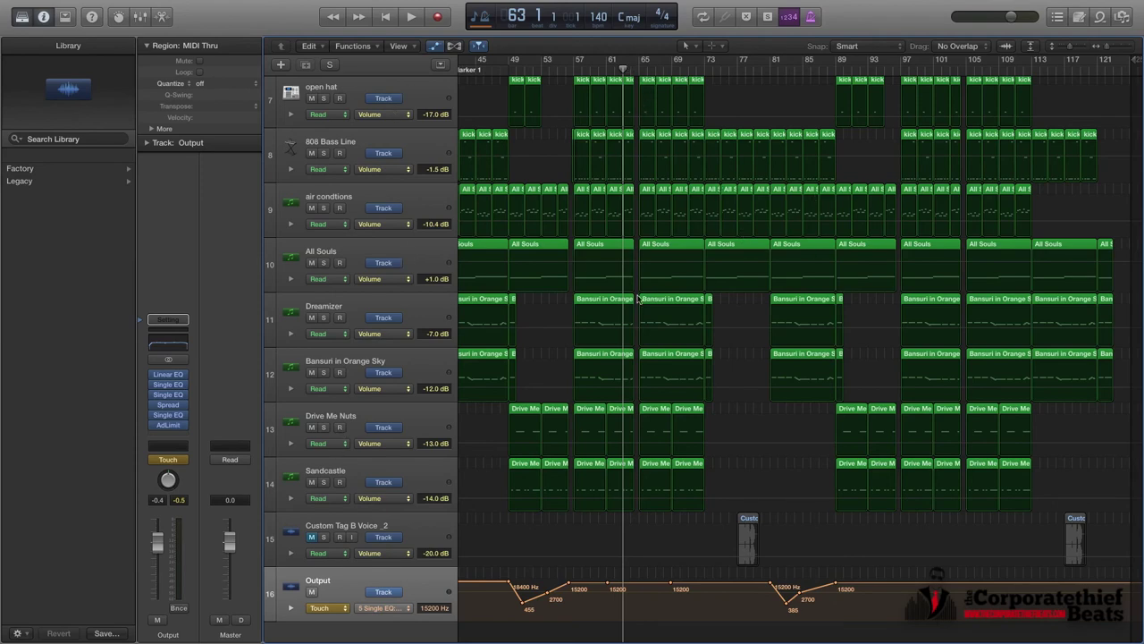
pyautogui.press('super+Up')
pyautogui.press('super+Up')
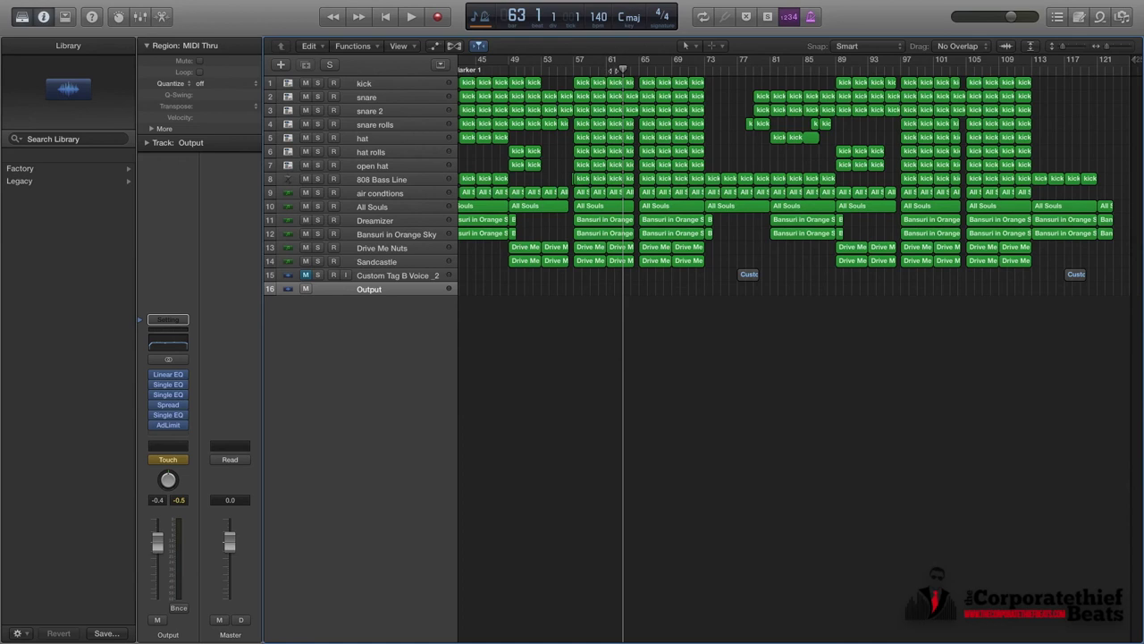
# Step: Replay bars 61 to 65 across the gap and bring the preceding sections of the arrangement back into view
pyautogui.click(607, 69)
pyautogui.press('space')
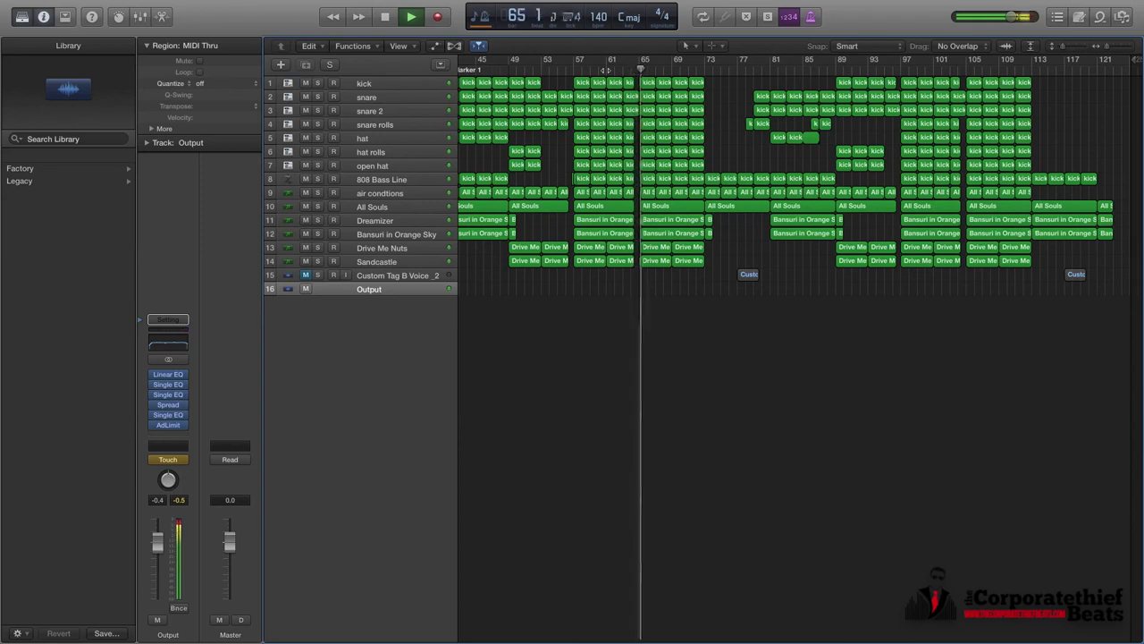
pyautogui.press('space')
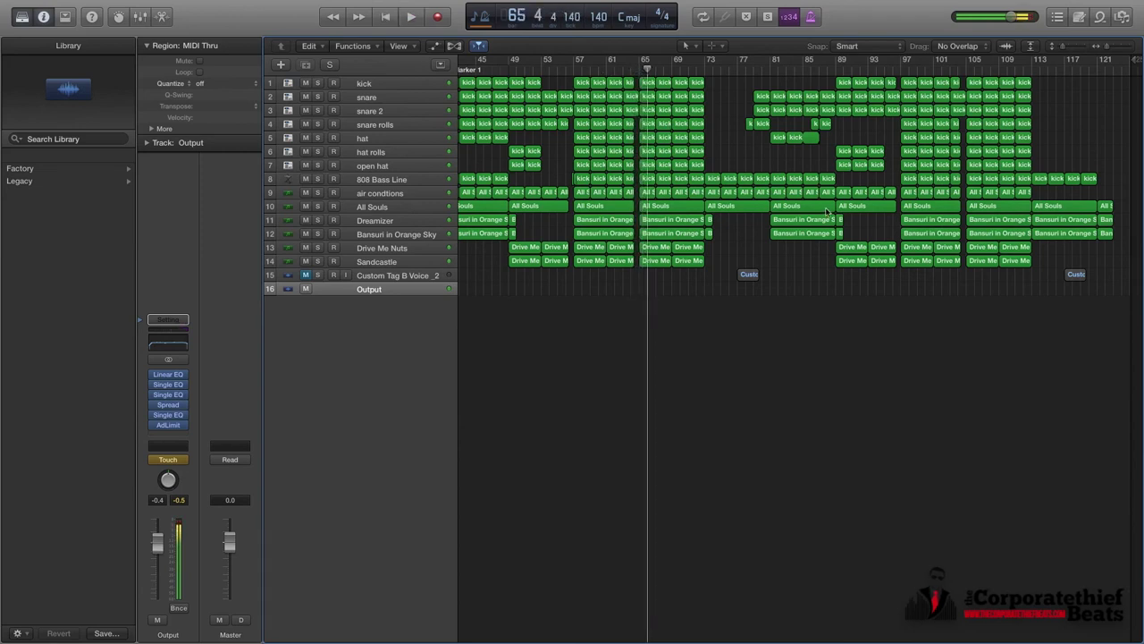
pyautogui.hscroll(-2, 709, 181)
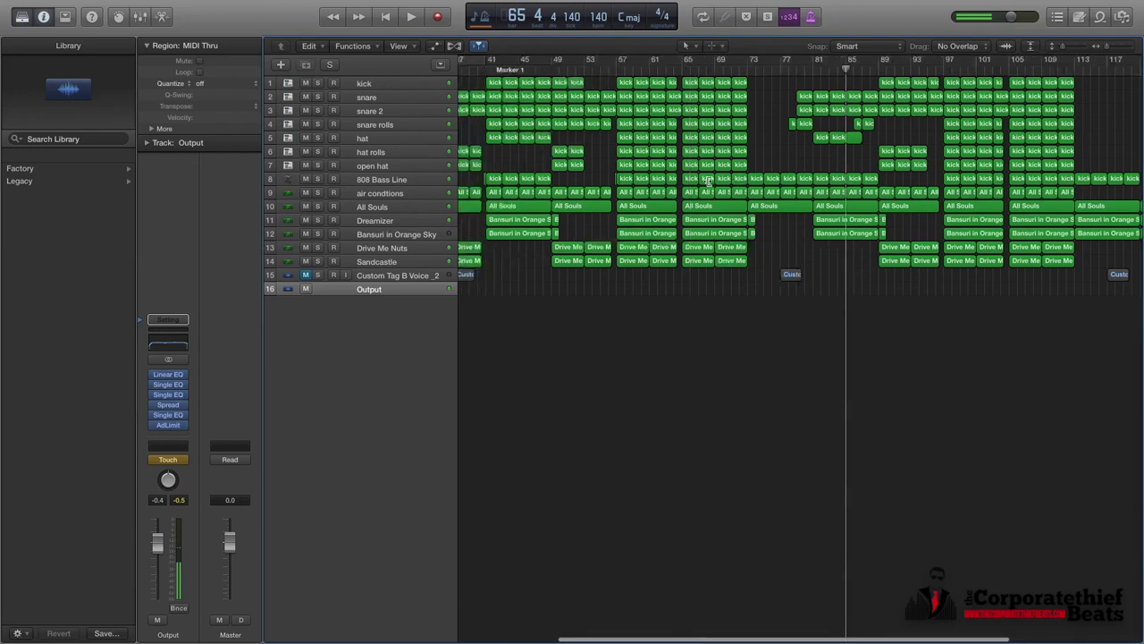
# Step: Solo the Drive Me Nuts and Sandcastle tracks and play them together from bar 17
pyautogui.hscroll(-10, 708, 181)
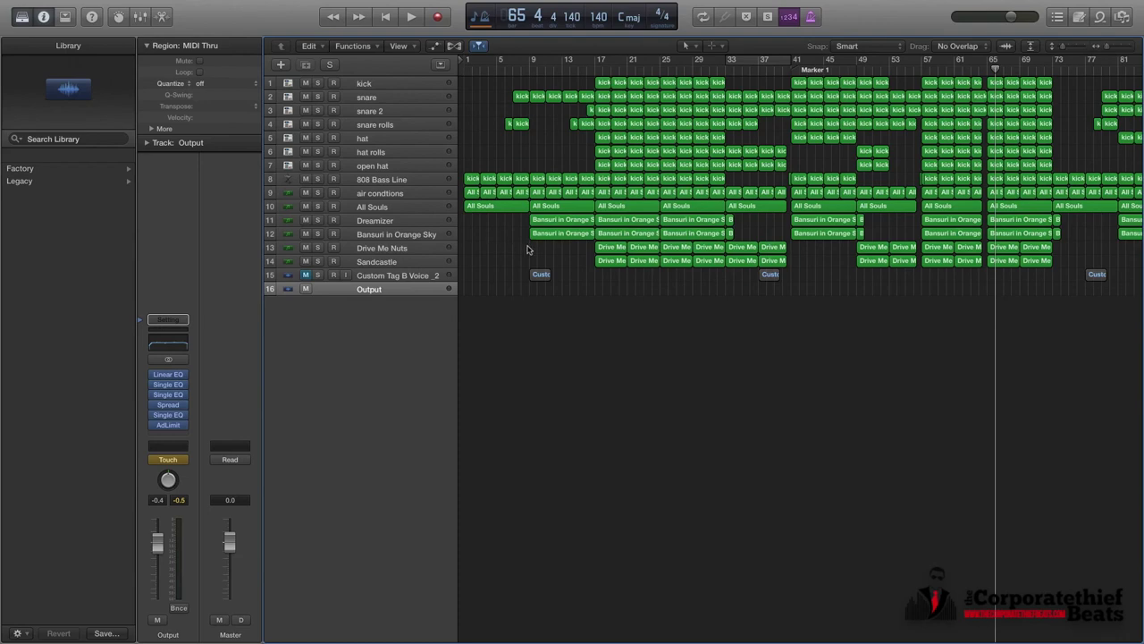
pyautogui.click(387, 253)
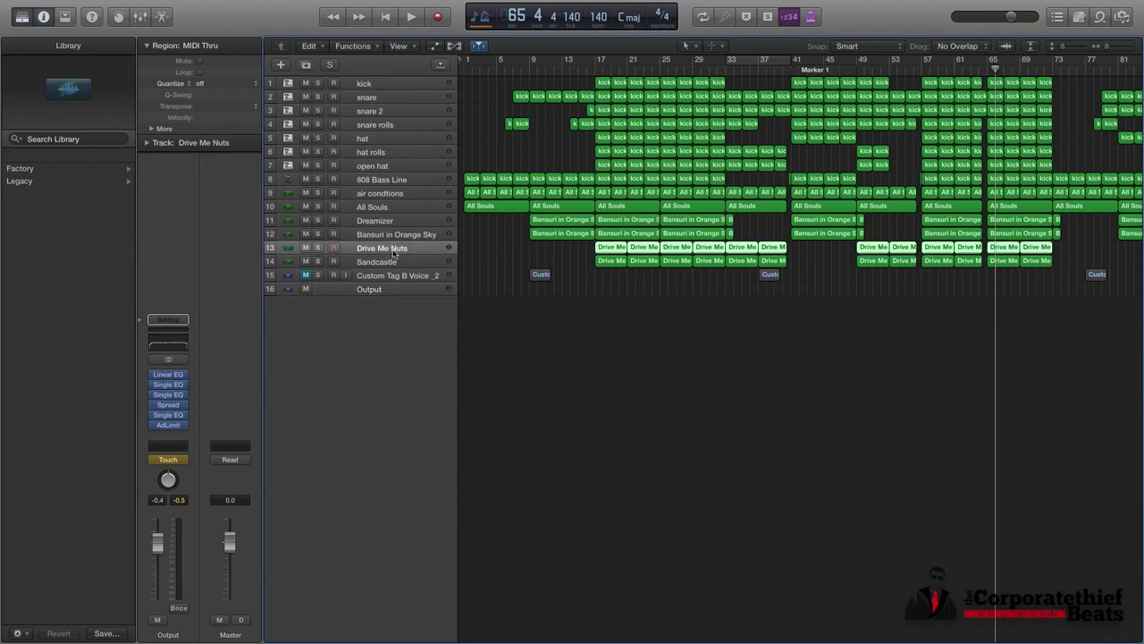
pyautogui.click(317, 248)
pyautogui.click(317, 261)
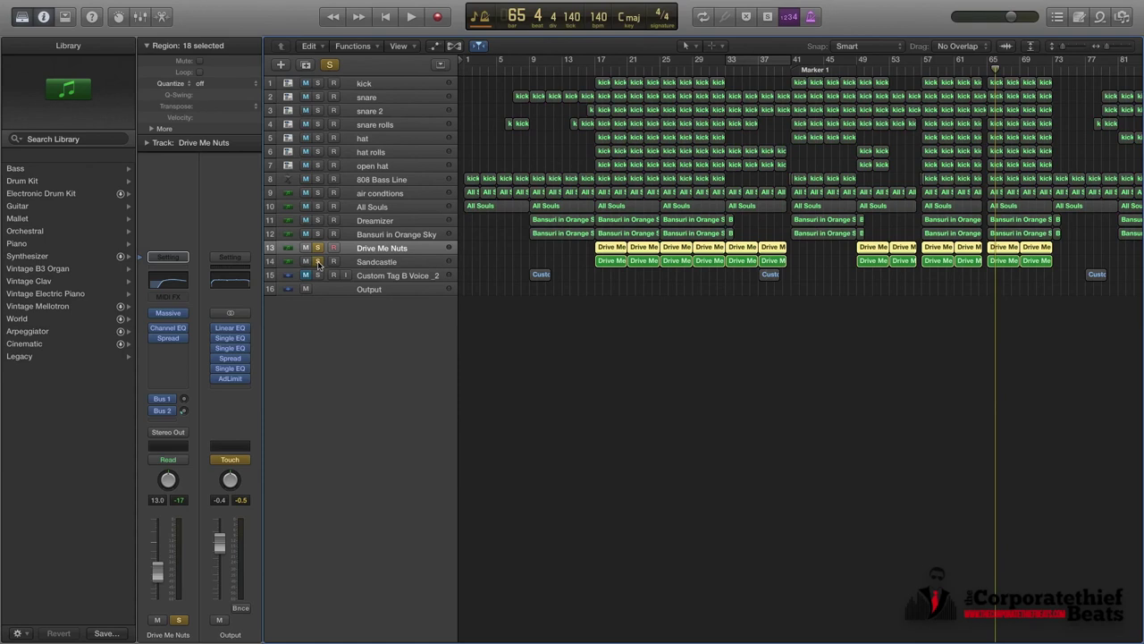
pyautogui.click(593, 69)
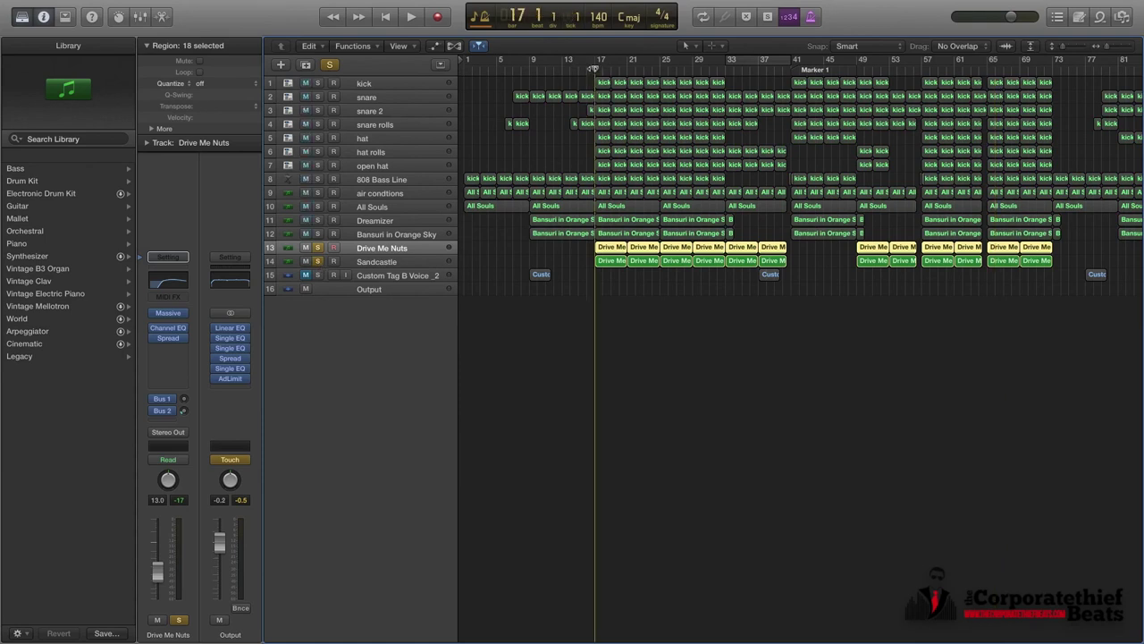
pyautogui.press('space')
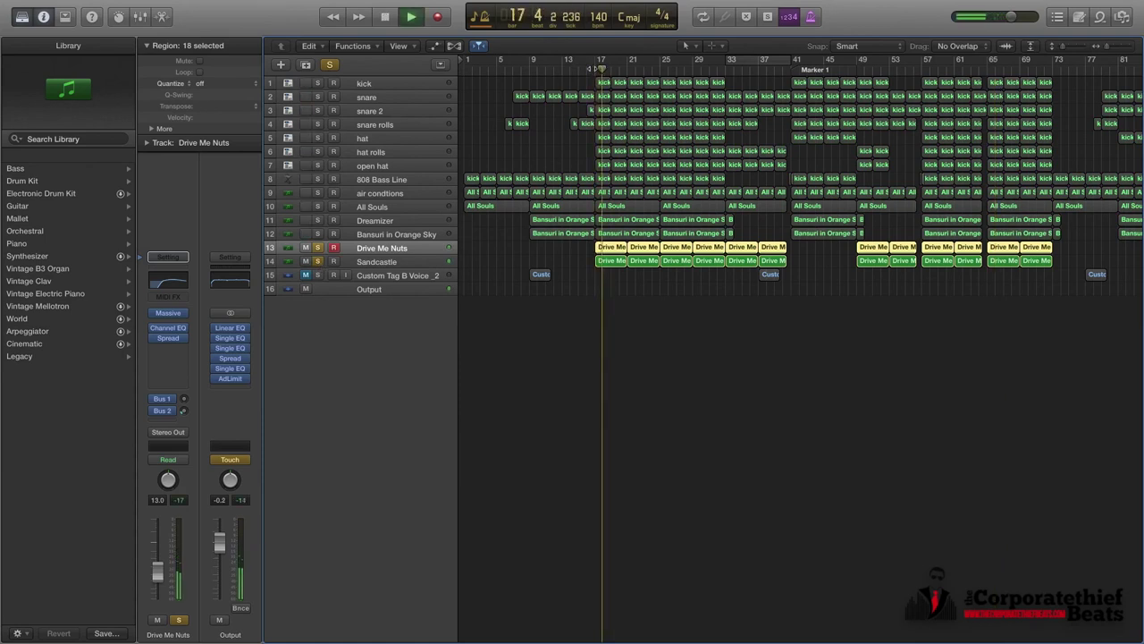
pyautogui.press('space')
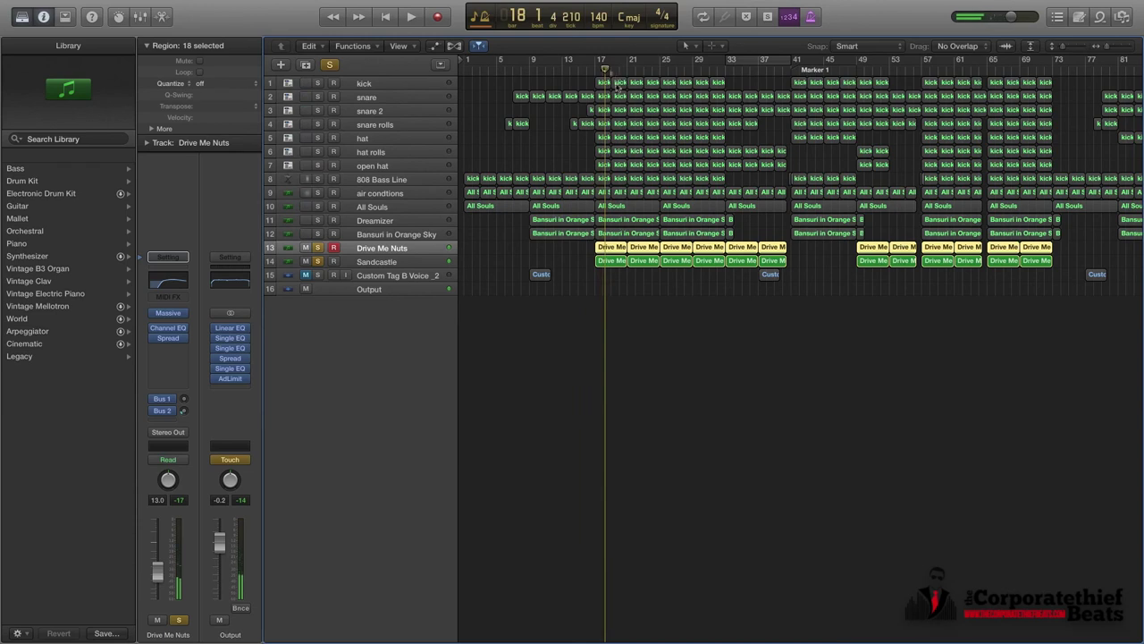
# Step: Set an eight-bar cycle range starting at bar 17 and view the Massive synth settings on the Drive Me Nuts track
pyautogui.moveTo(604, 60); pyautogui.dragTo(660, 62)
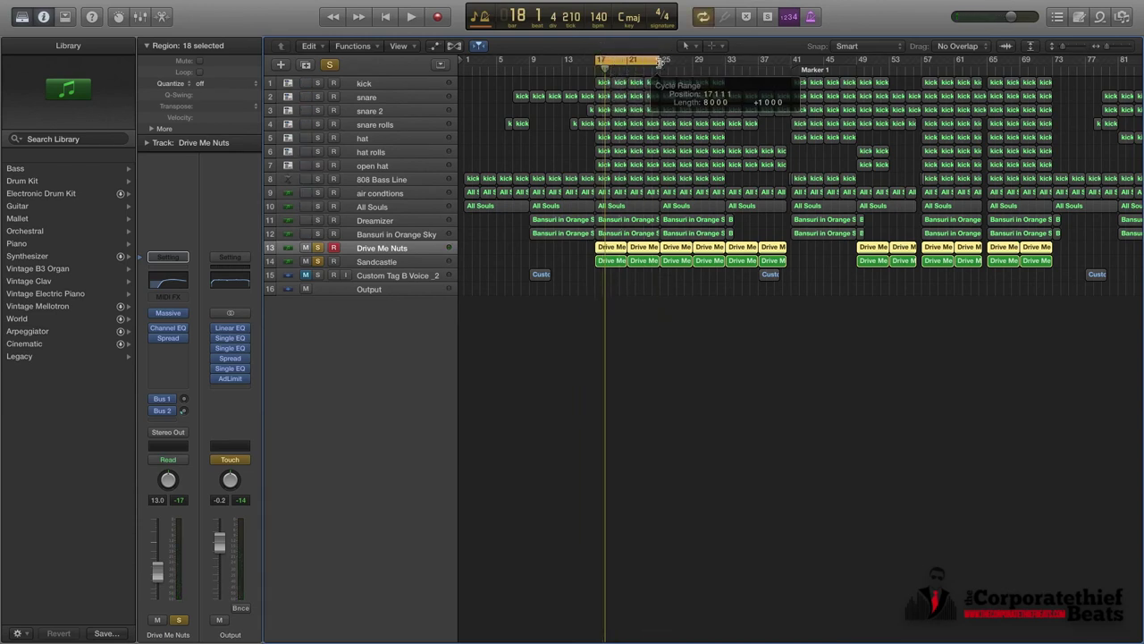
pyautogui.click(376, 250)
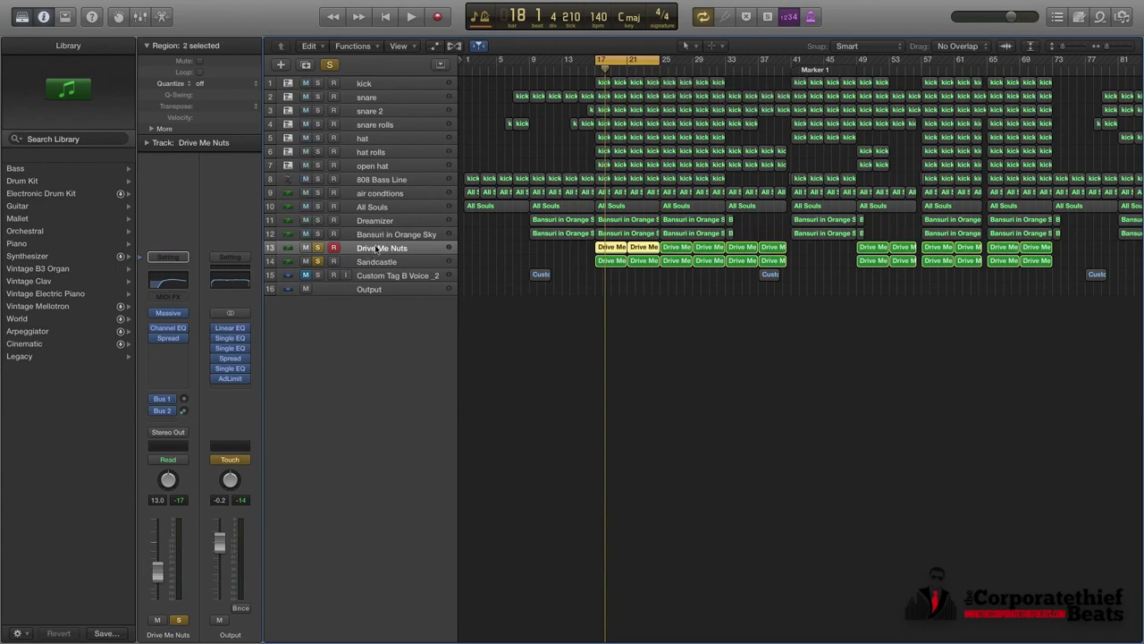
pyautogui.click(167, 314)
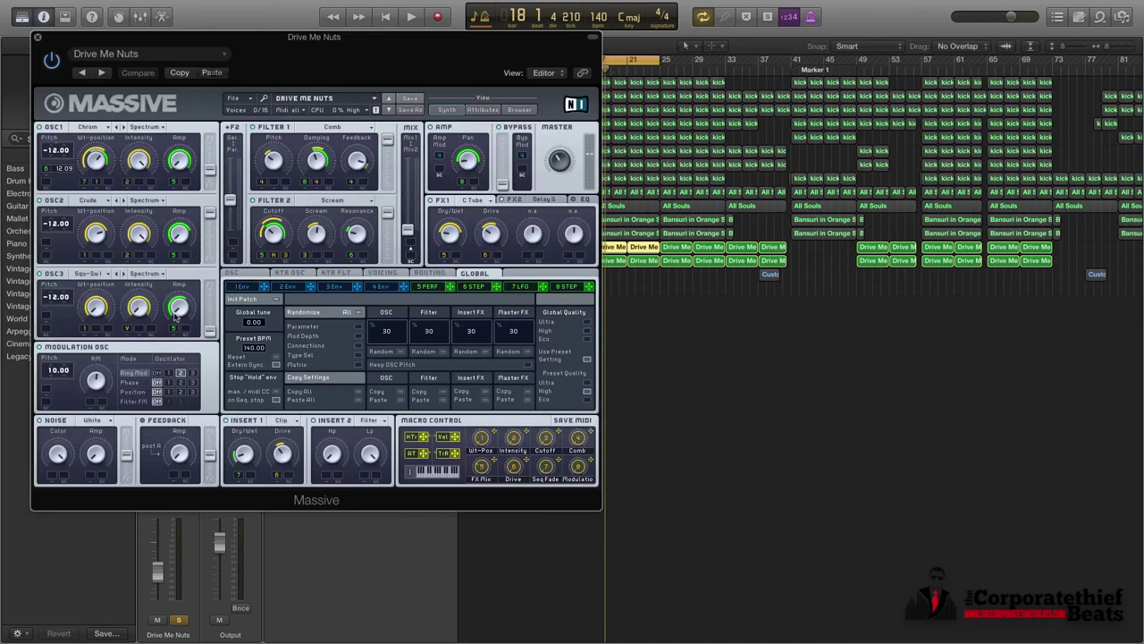
pyautogui.click(37, 38)
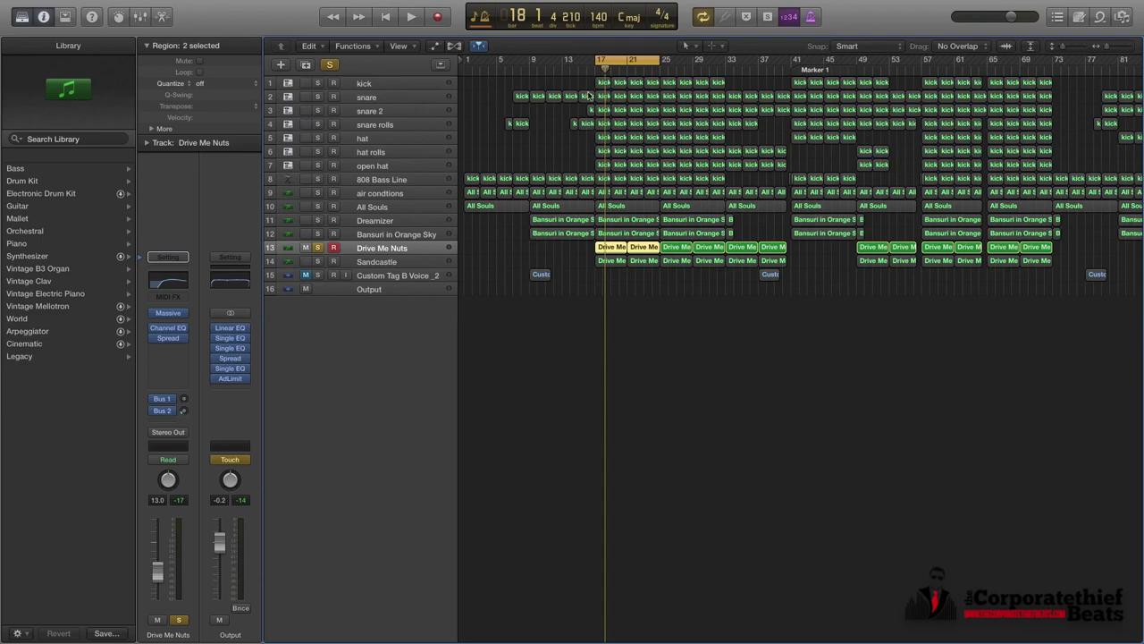
# Step: Audition Sandcastle and Drive Me Nuts separately in solo over the cycle, briefly viewing the Drive Me Nuts synth again
pyautogui.click(317, 261)
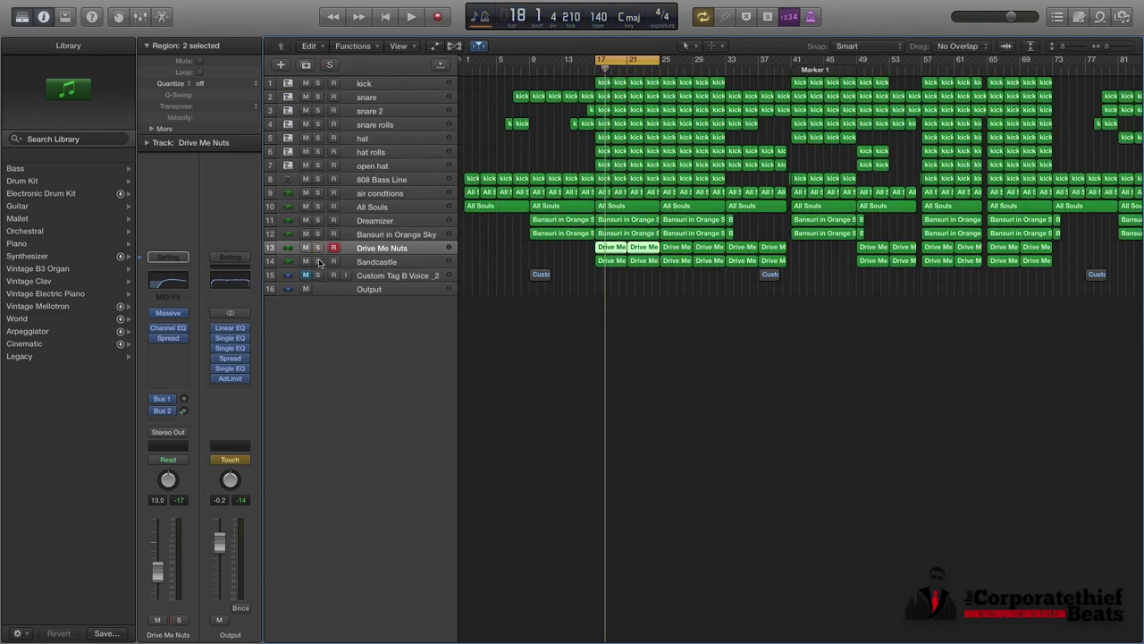
pyautogui.doubleClick(597, 66)
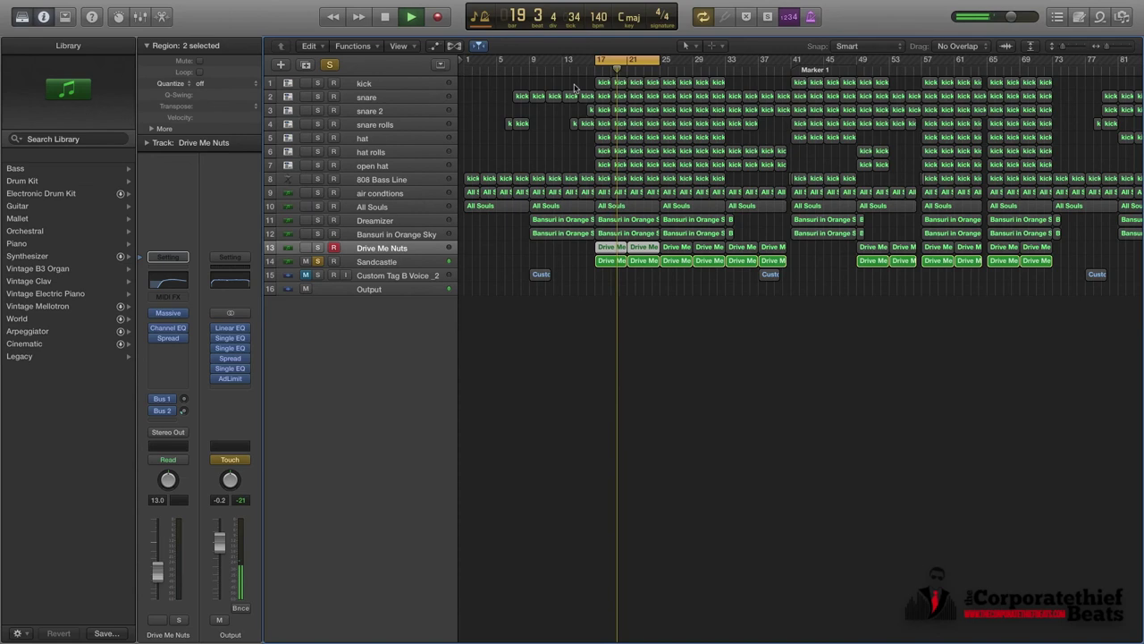
pyautogui.click(319, 247)
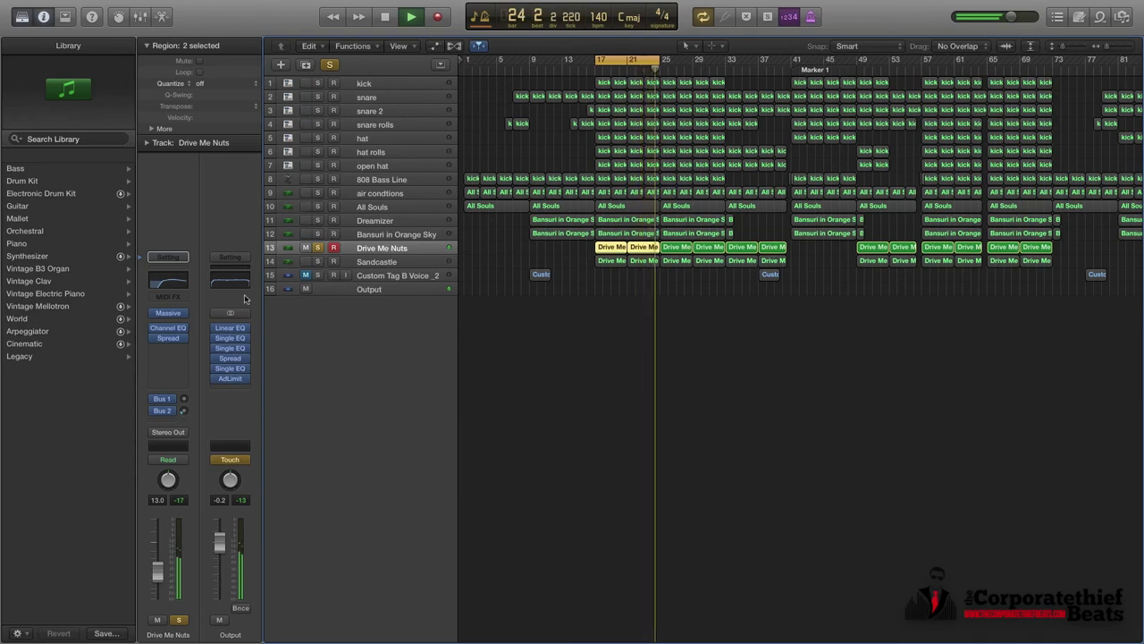
pyautogui.click(174, 315)
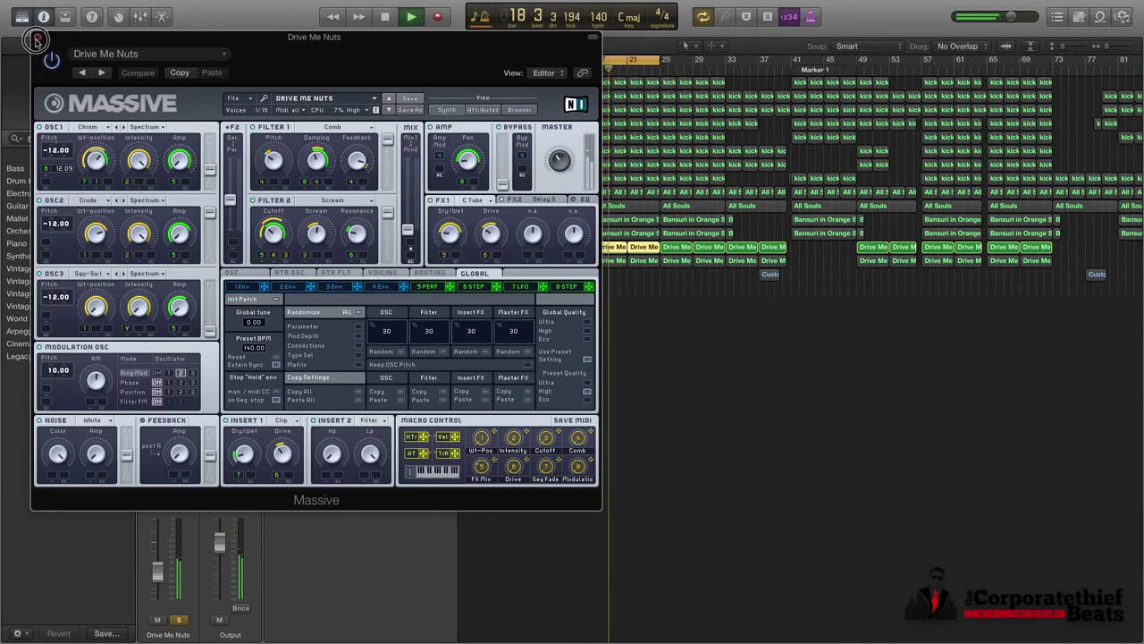
pyautogui.click(38, 38)
pyautogui.press('space')
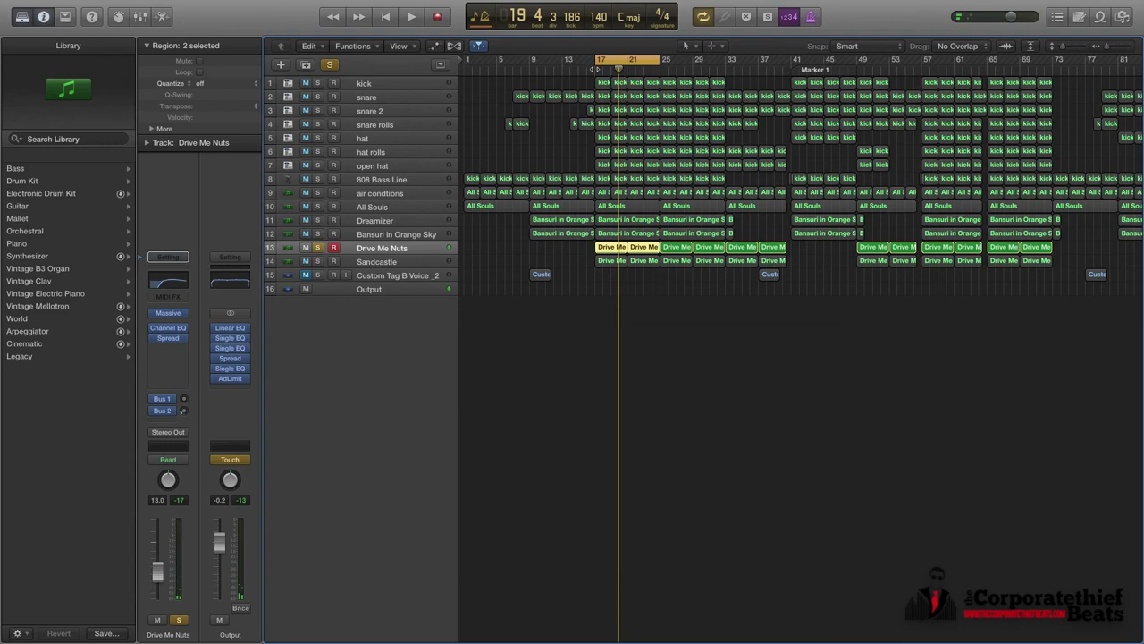
# Step: Clear the solos, mute Drive Me Nuts and Sandcastle, and play the full mix from bar 17 without them
pyautogui.click(596, 72)
pyautogui.click(318, 248)
pyautogui.click(317, 261)
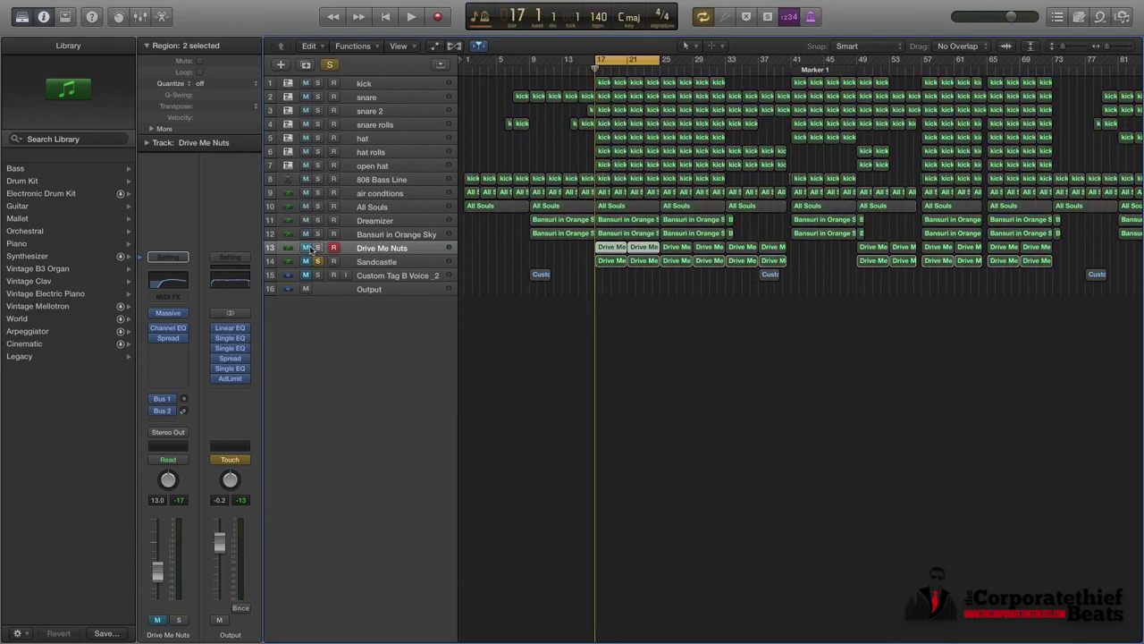
pyautogui.click(317, 248)
pyautogui.click(317, 261)
pyautogui.click(317, 248)
pyautogui.click(305, 248)
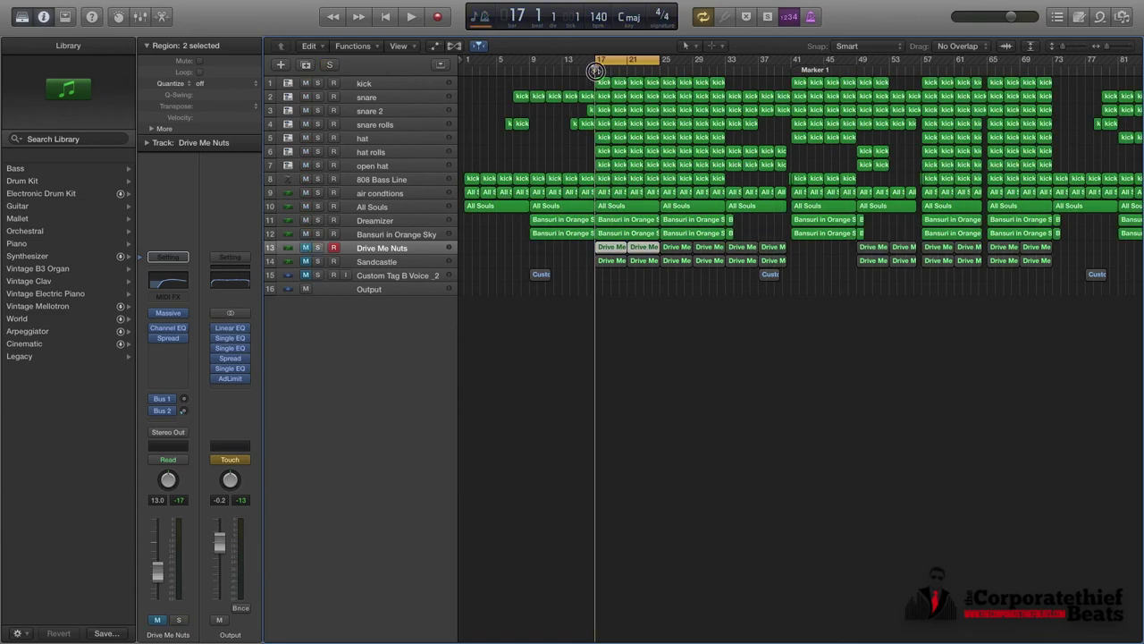
pyautogui.press('space')
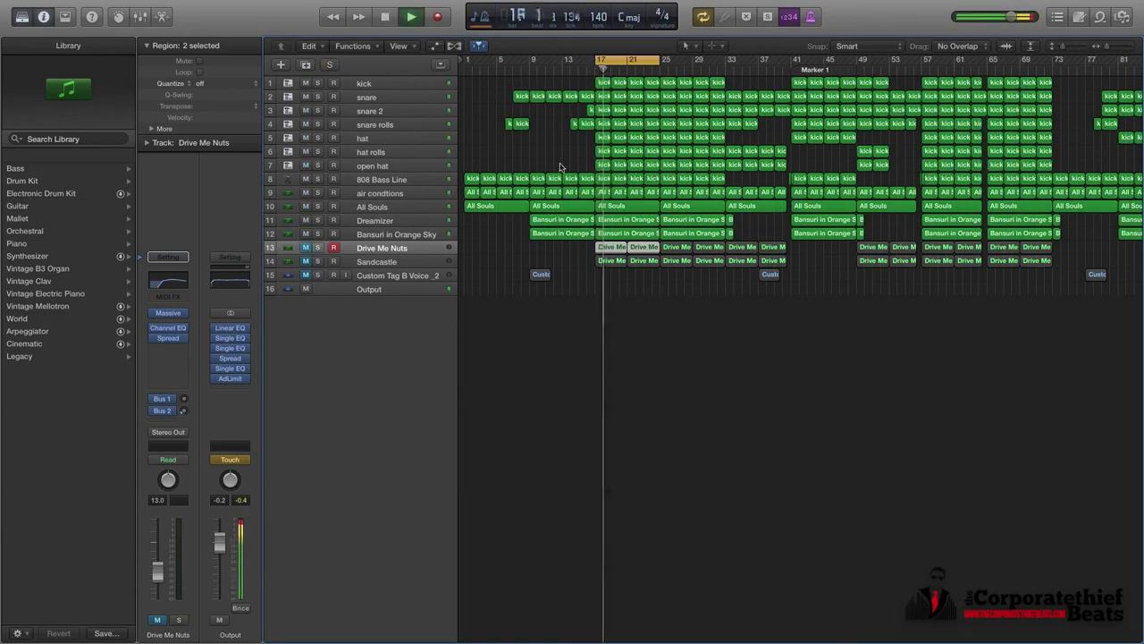
pyautogui.press('space')
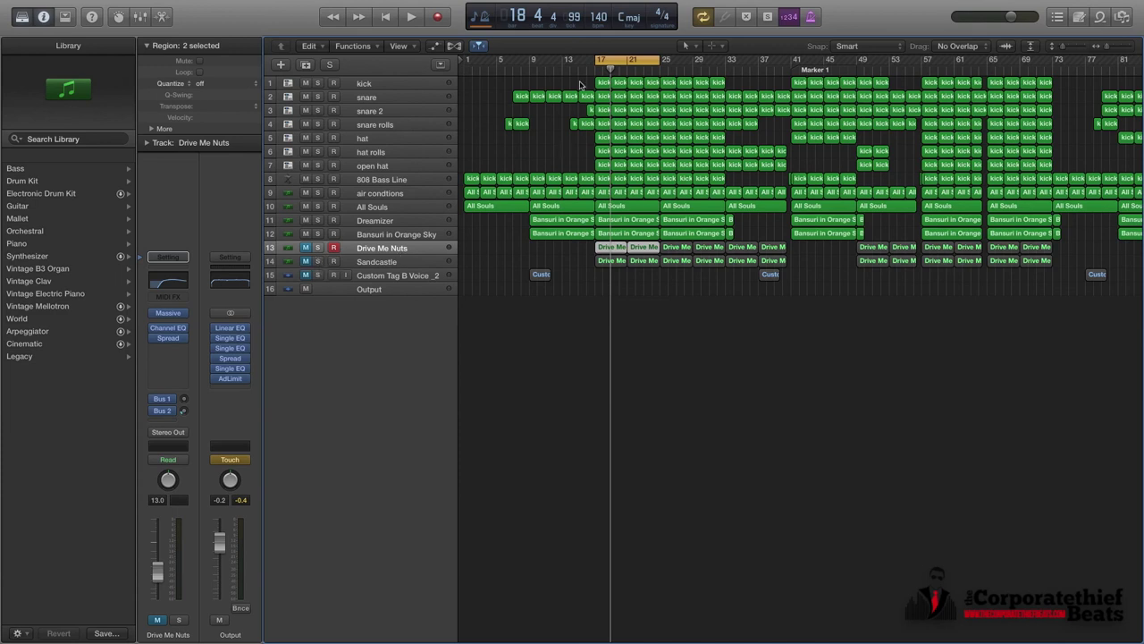
# Step: Replay the cycled section while toggling Drive Me Nuts and Sandcastle in and out to compare the mix, leaving both unmuted
pyautogui.press('space')
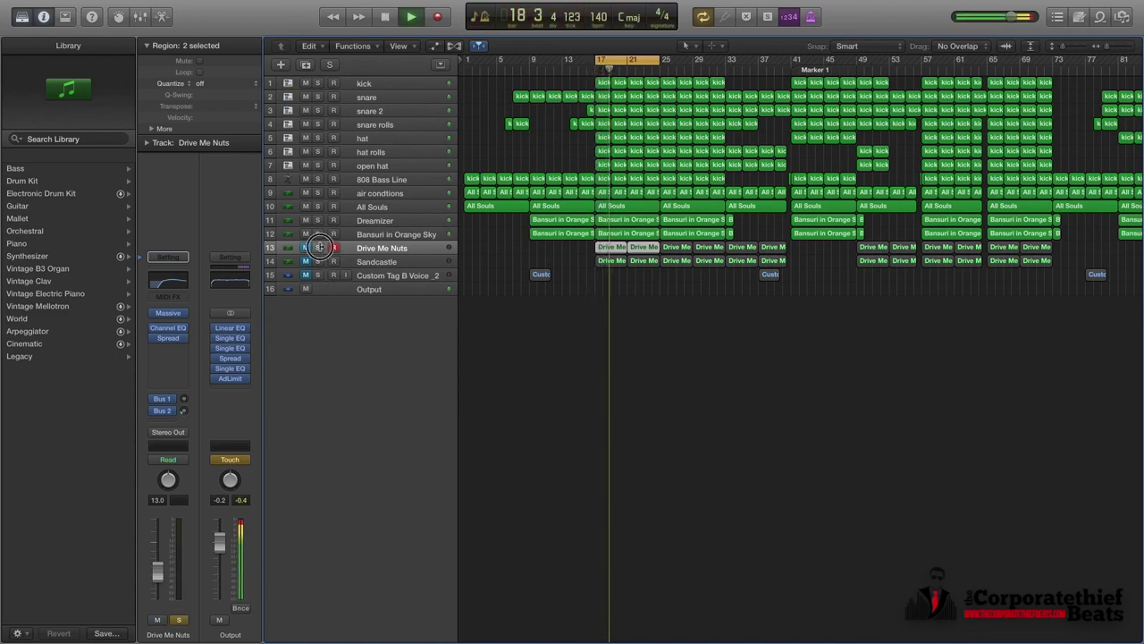
pyautogui.click(317, 248)
pyautogui.click(315, 249)
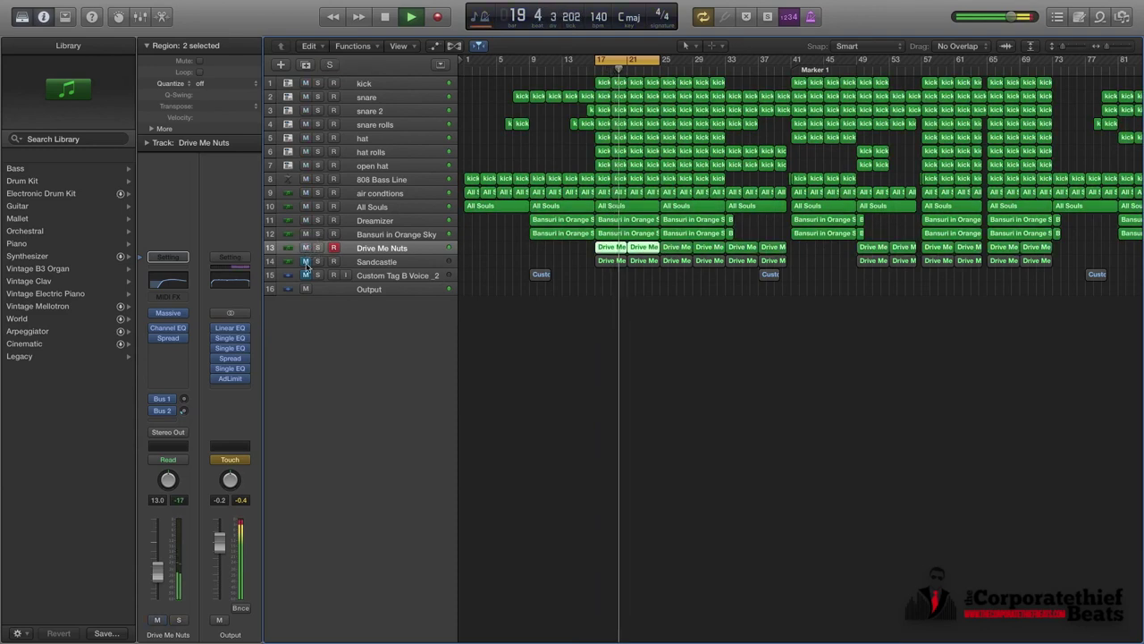
pyautogui.click(319, 261)
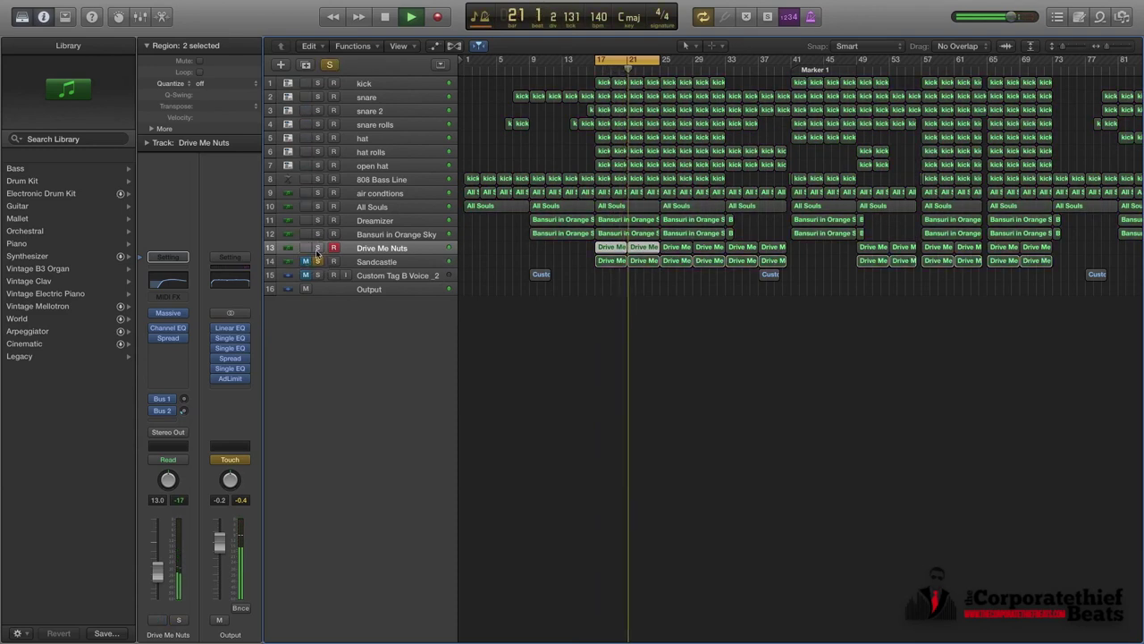
pyautogui.click(319, 261)
pyautogui.click(305, 261)
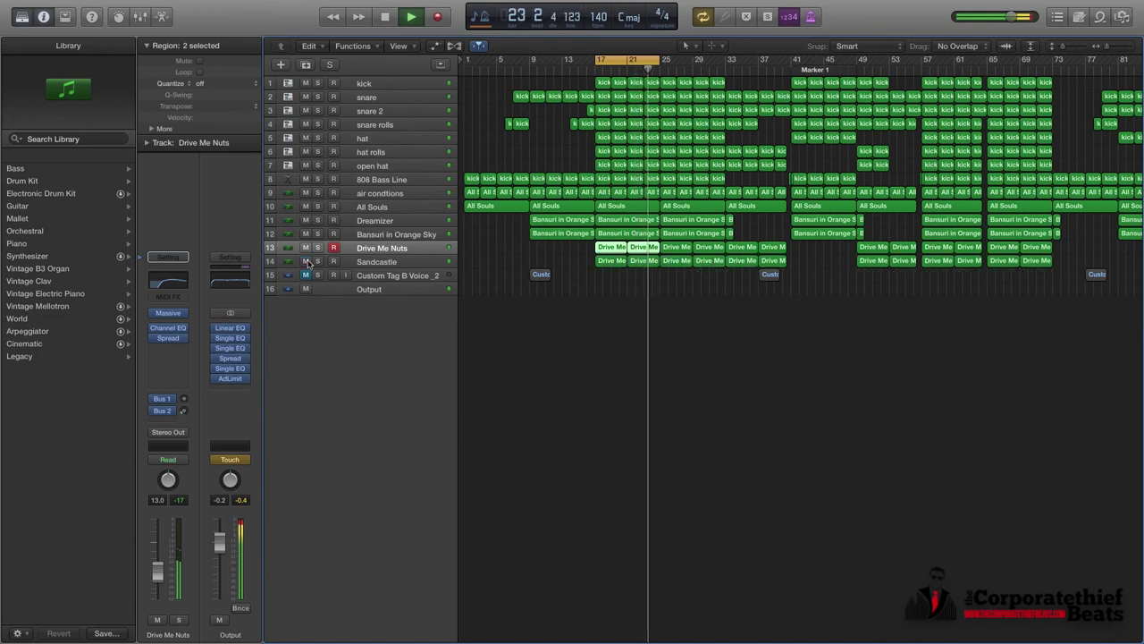
pyautogui.click(305, 248)
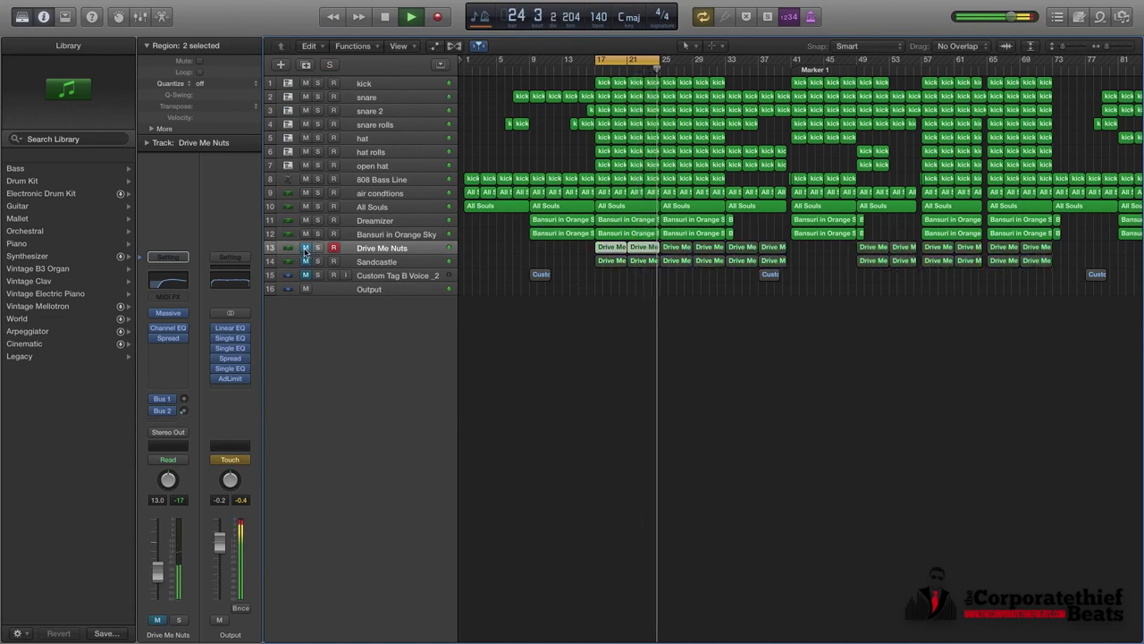
pyautogui.click(305, 247)
pyautogui.click(305, 261)
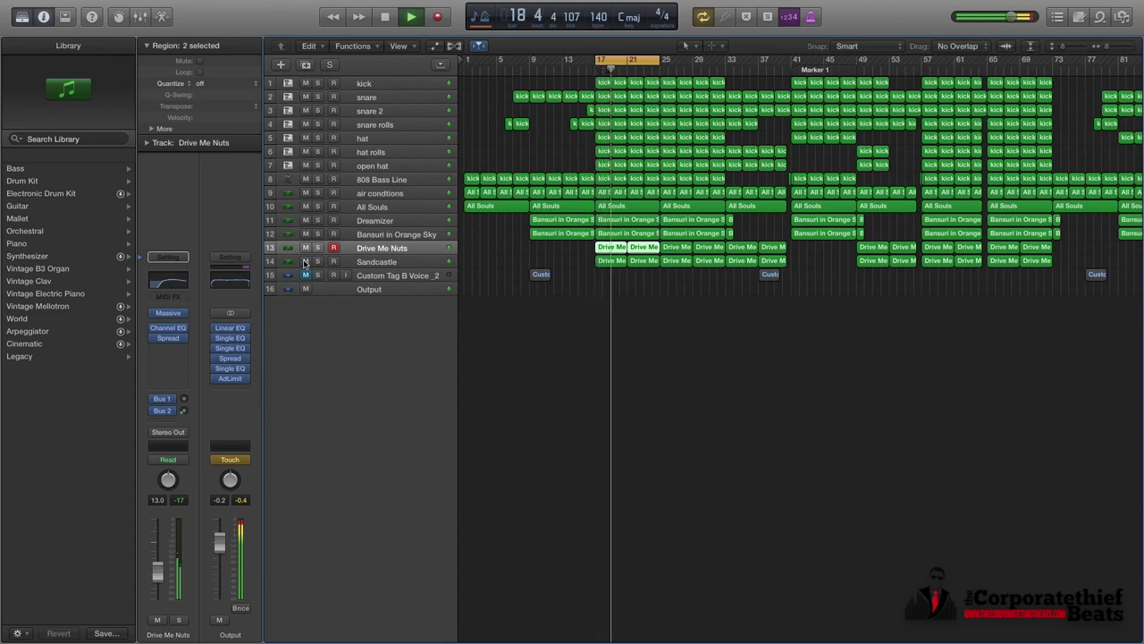
pyautogui.press('space')
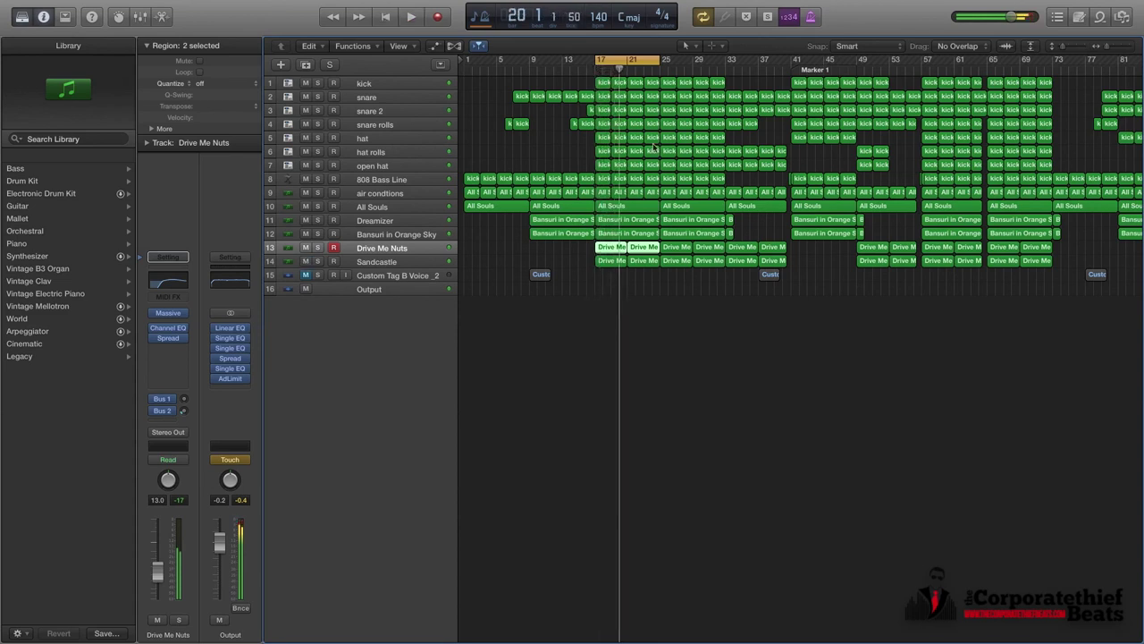
# Step: Turn off the cycle range and review where the layers enter and drop out through the rest of the arrangement
pyautogui.click(641, 59)
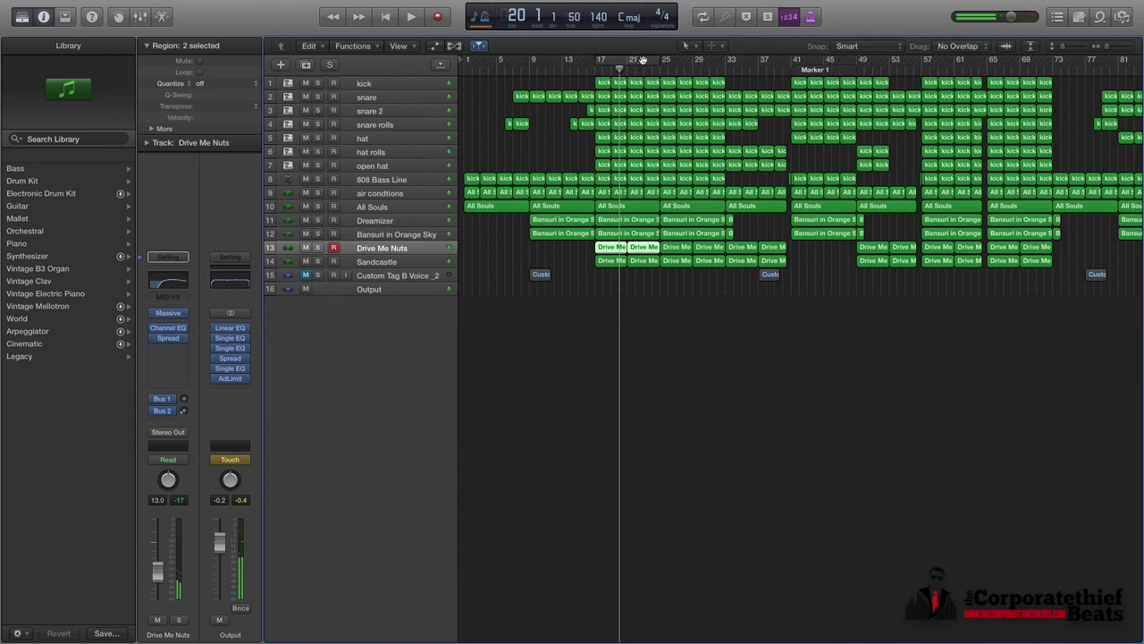
pyautogui.hscroll(5, 735, 203)
pyautogui.hscroll(6, 735, 204)
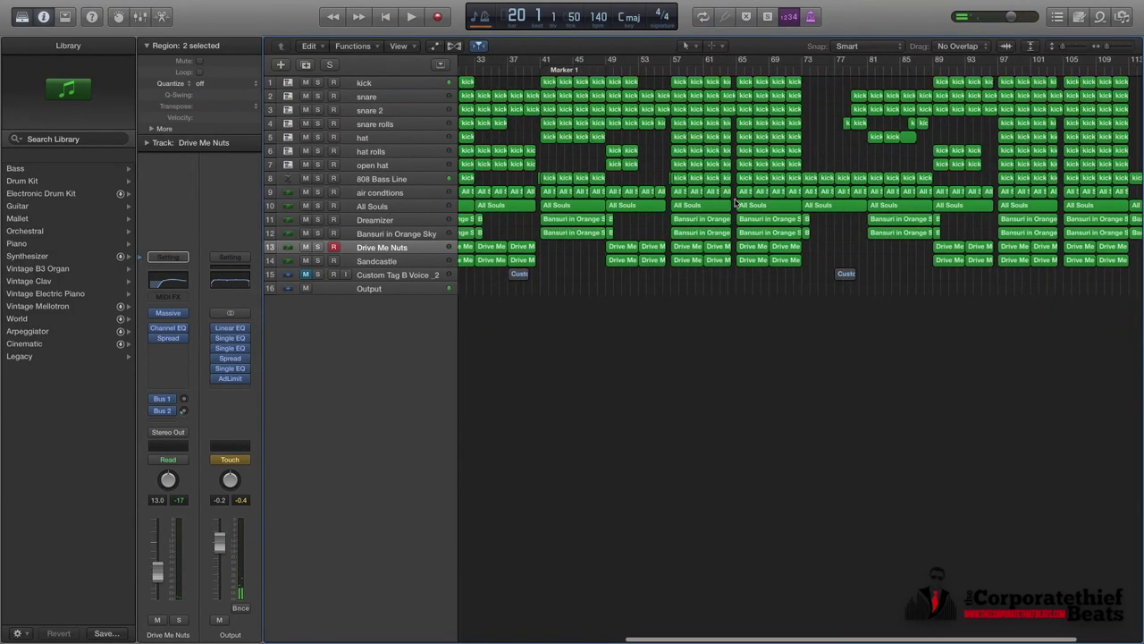
pyautogui.hscroll(-1, 735, 203)
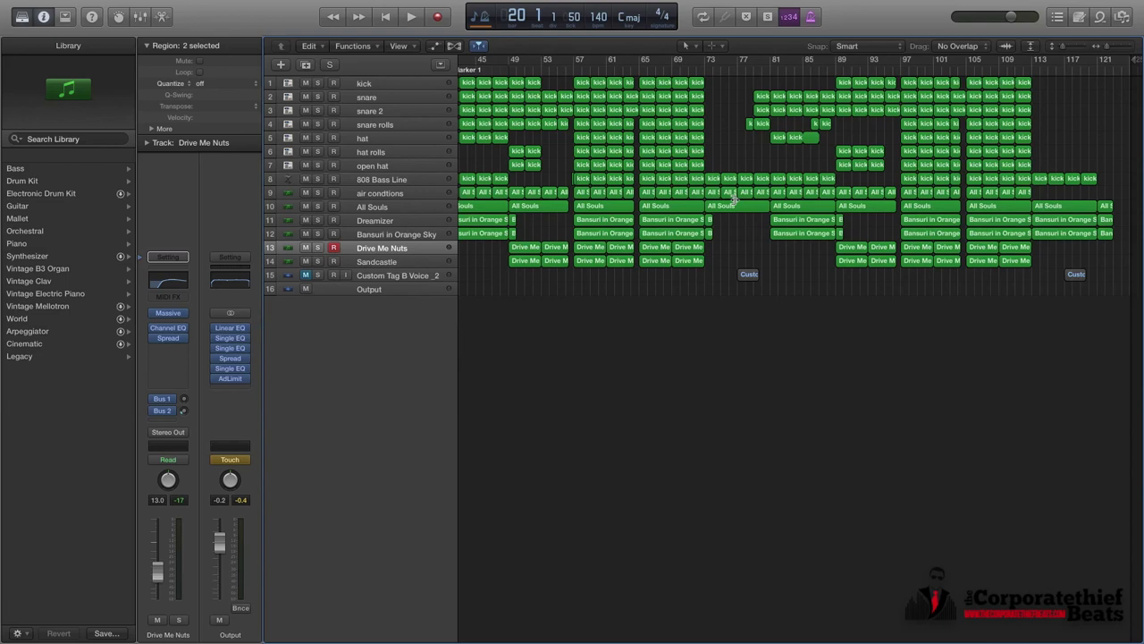
pyautogui.hscroll(-10, 669, 301)
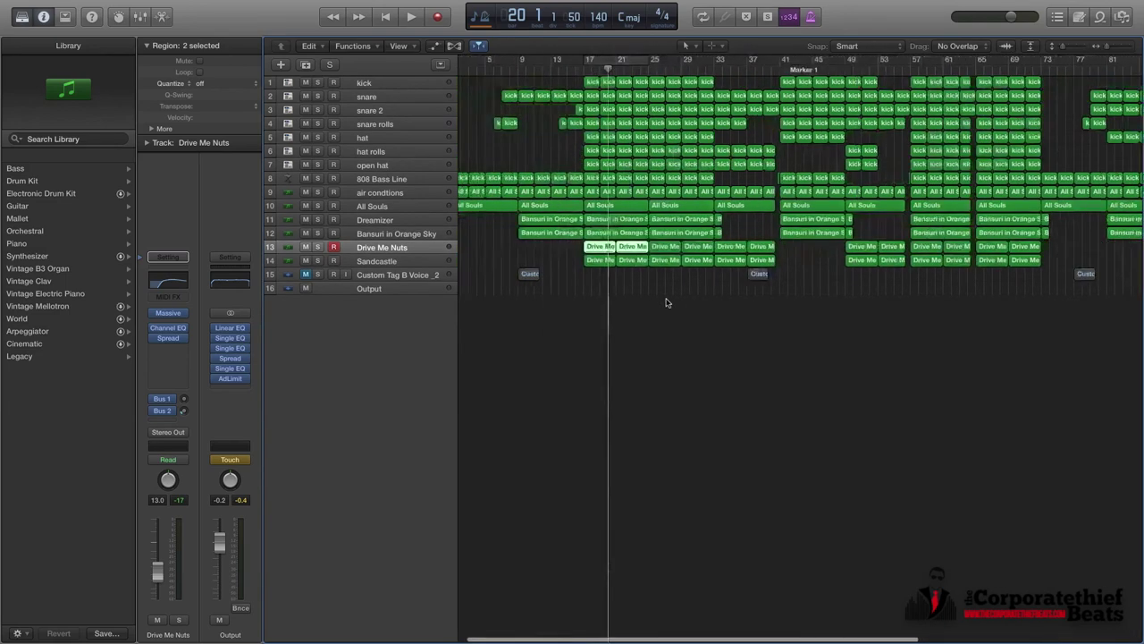